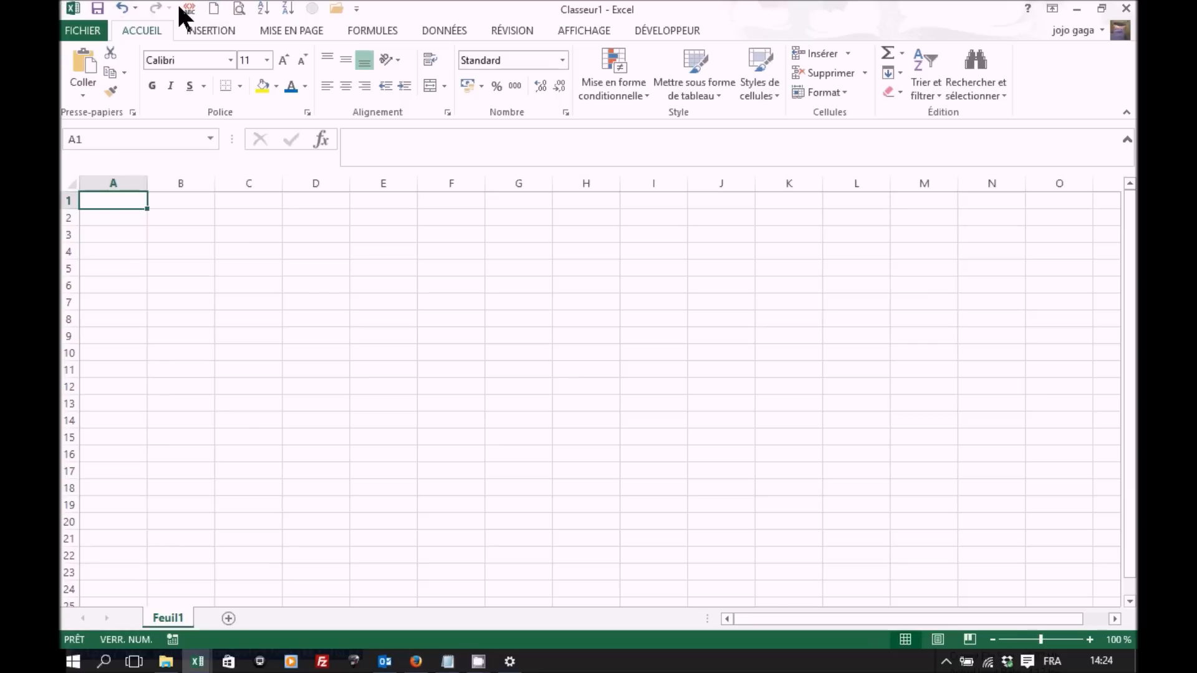
Step: Add the Filtrer command from the Commandes courantes to the Quick Access Toolbar for all documents
left_click(356, 8)
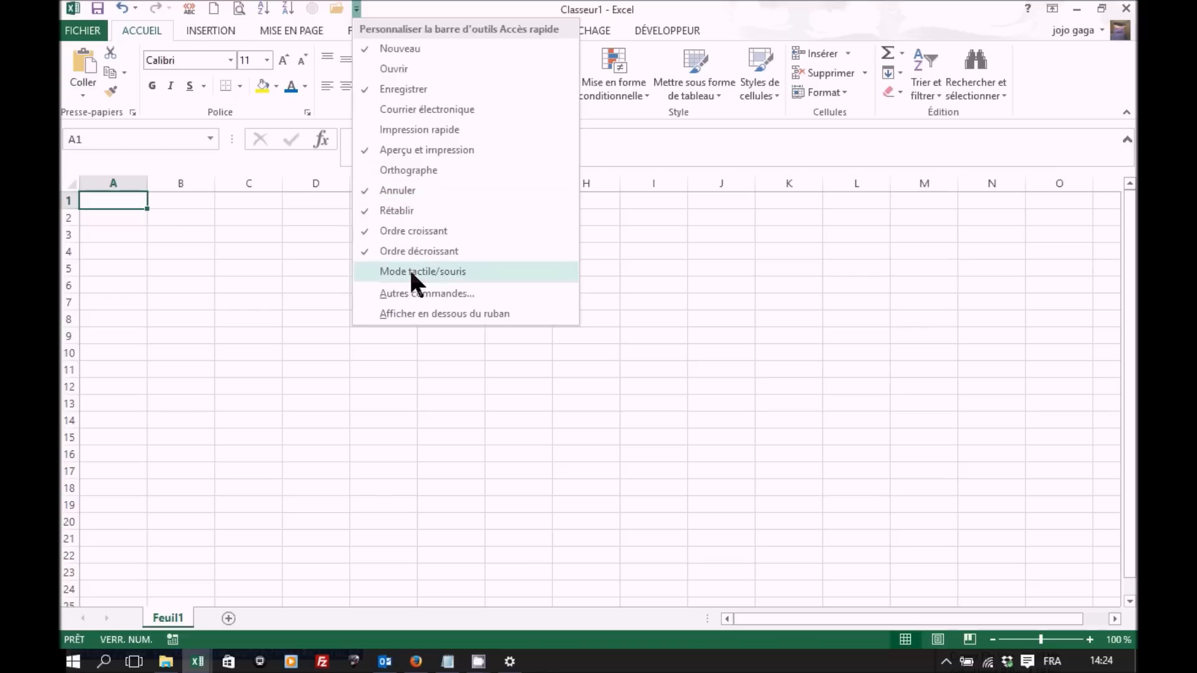
left_click(401, 291)
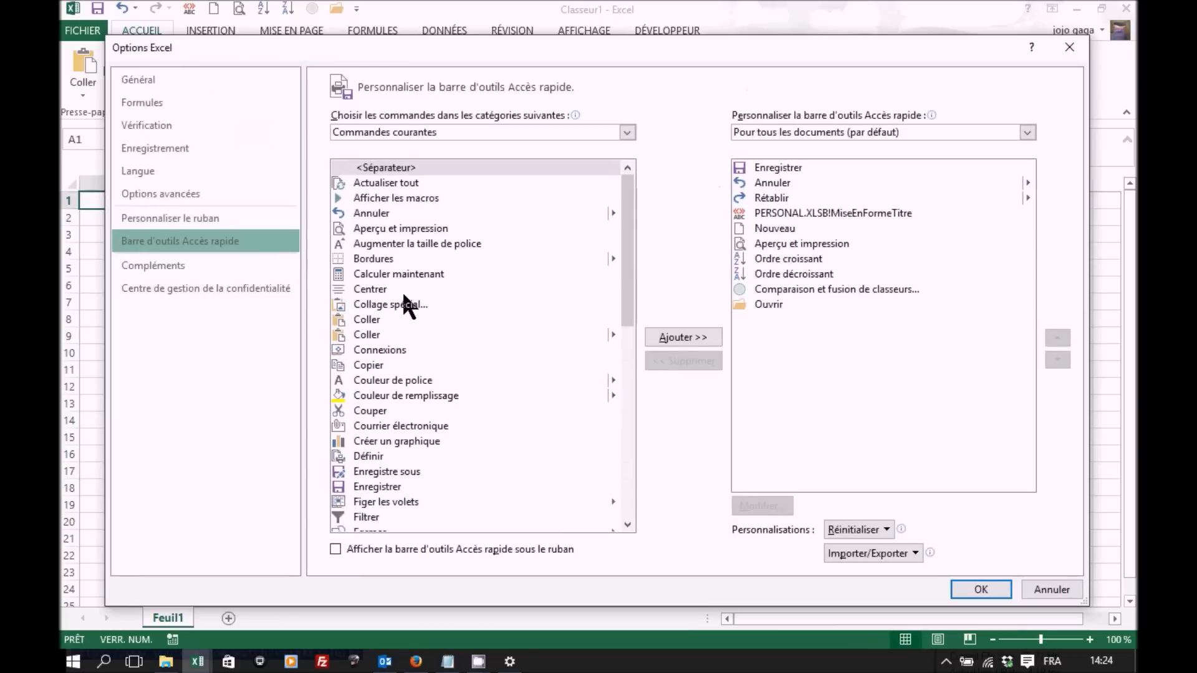
left_click(628, 131)
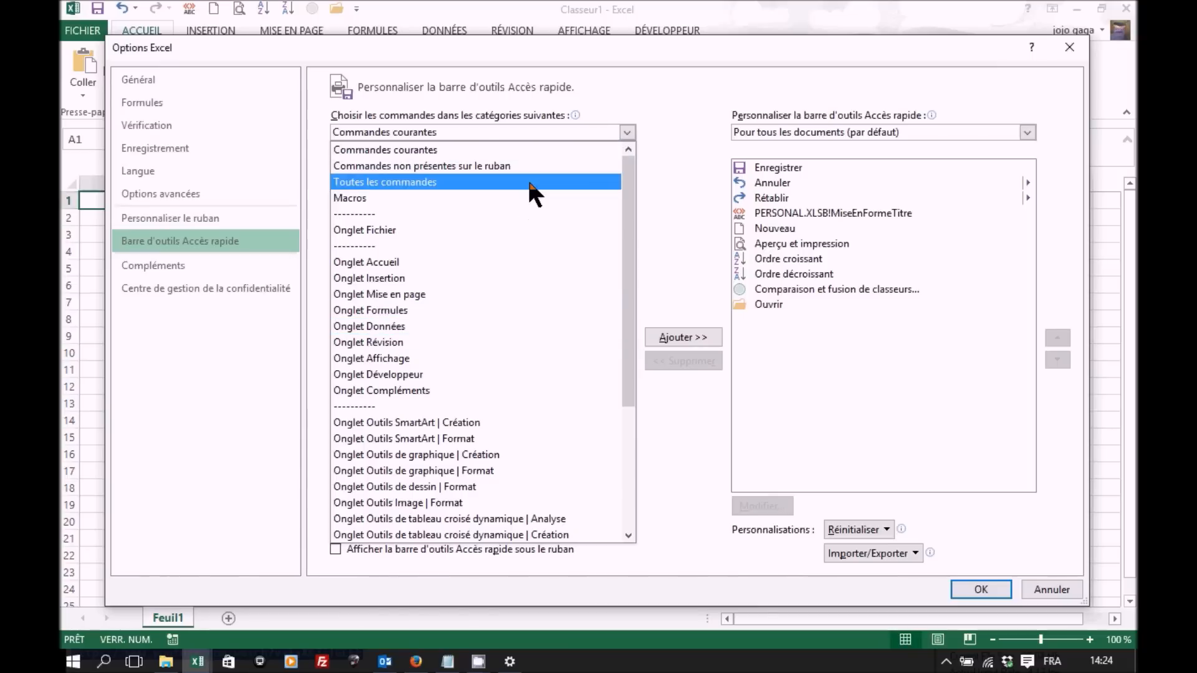
left_click(626, 132)
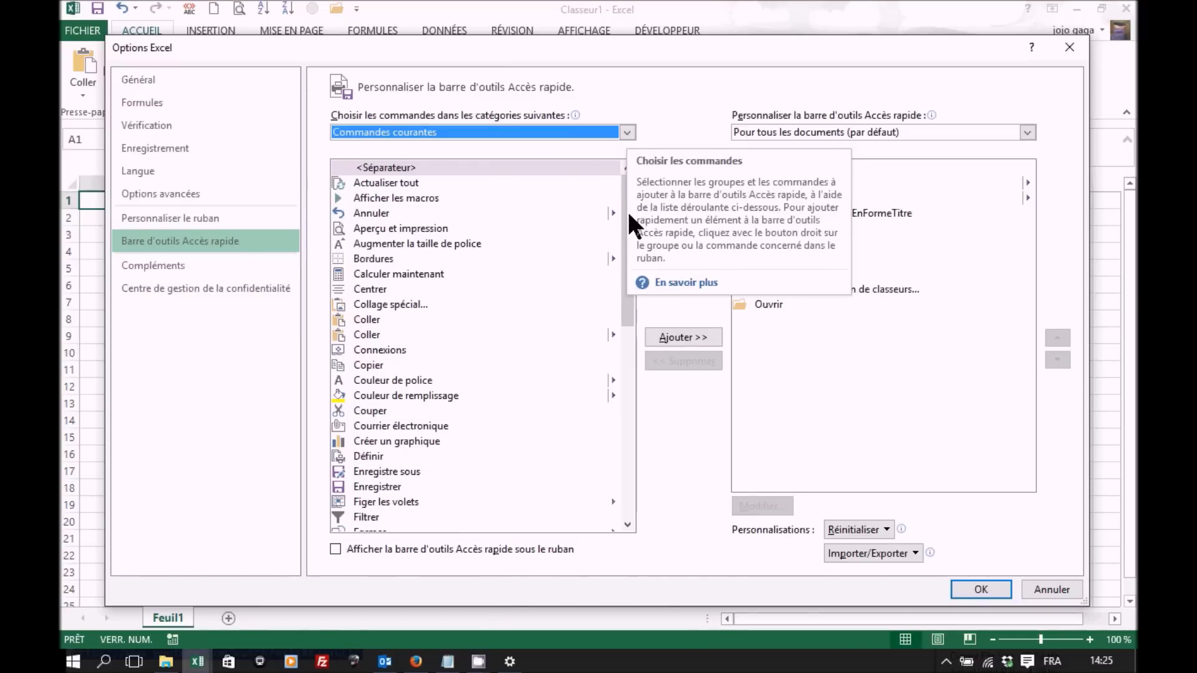
left_click(376, 517)
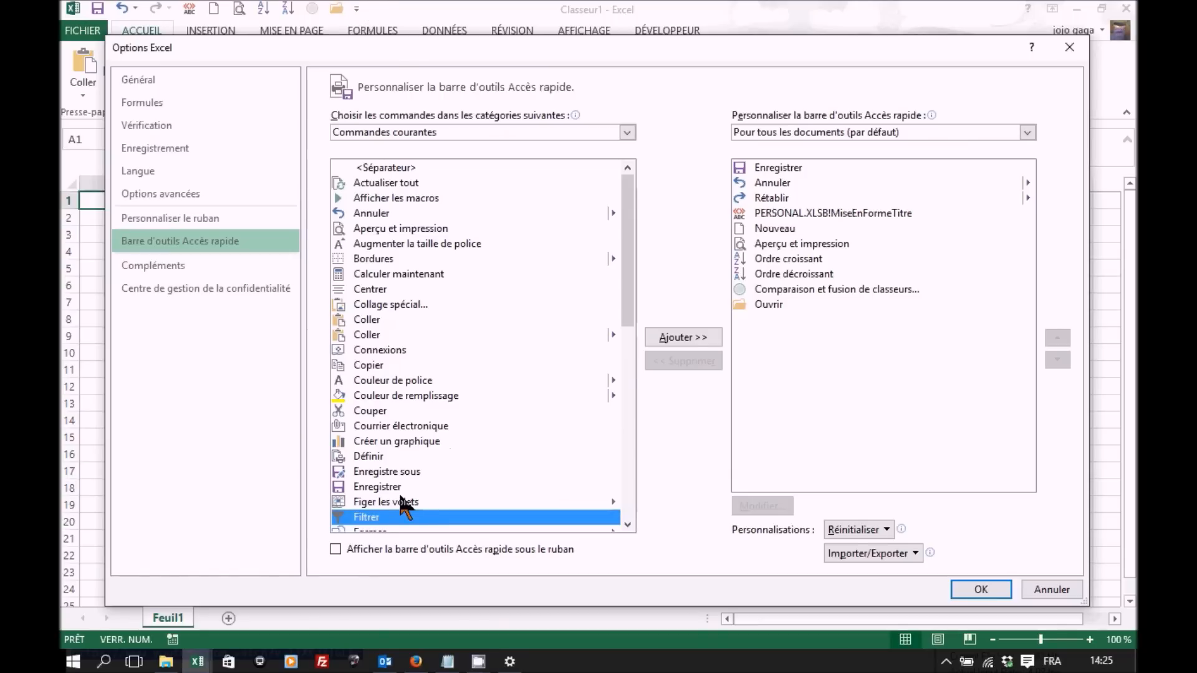
left_click(679, 335)
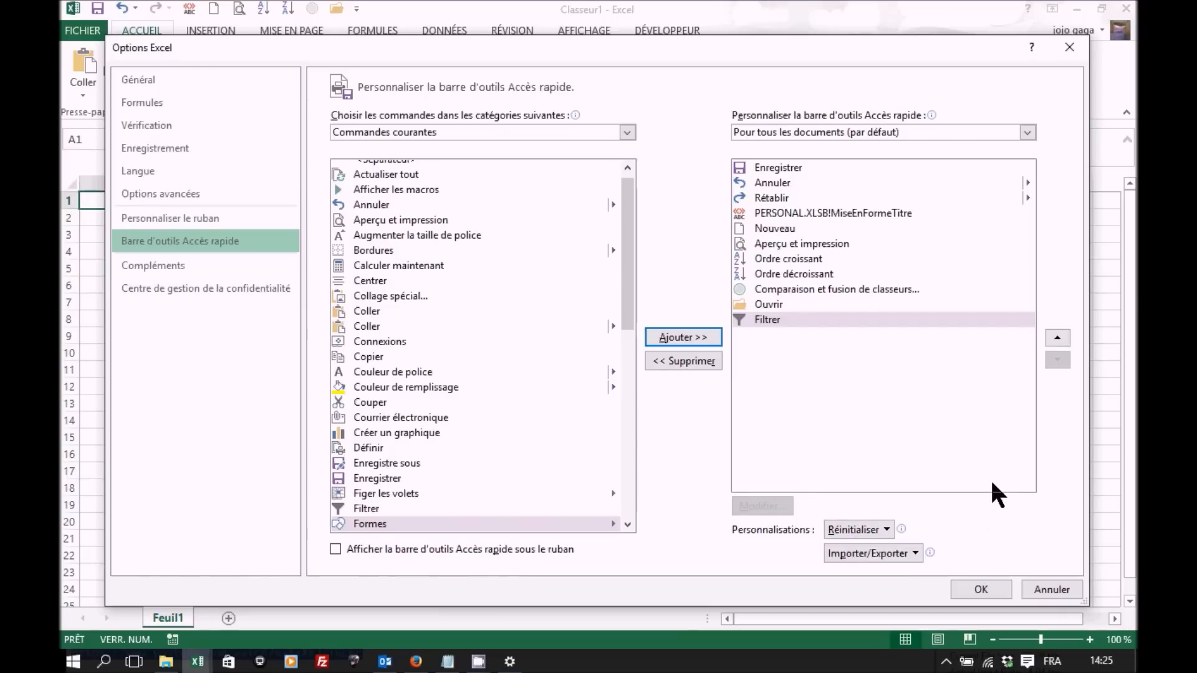
left_click(979, 589)
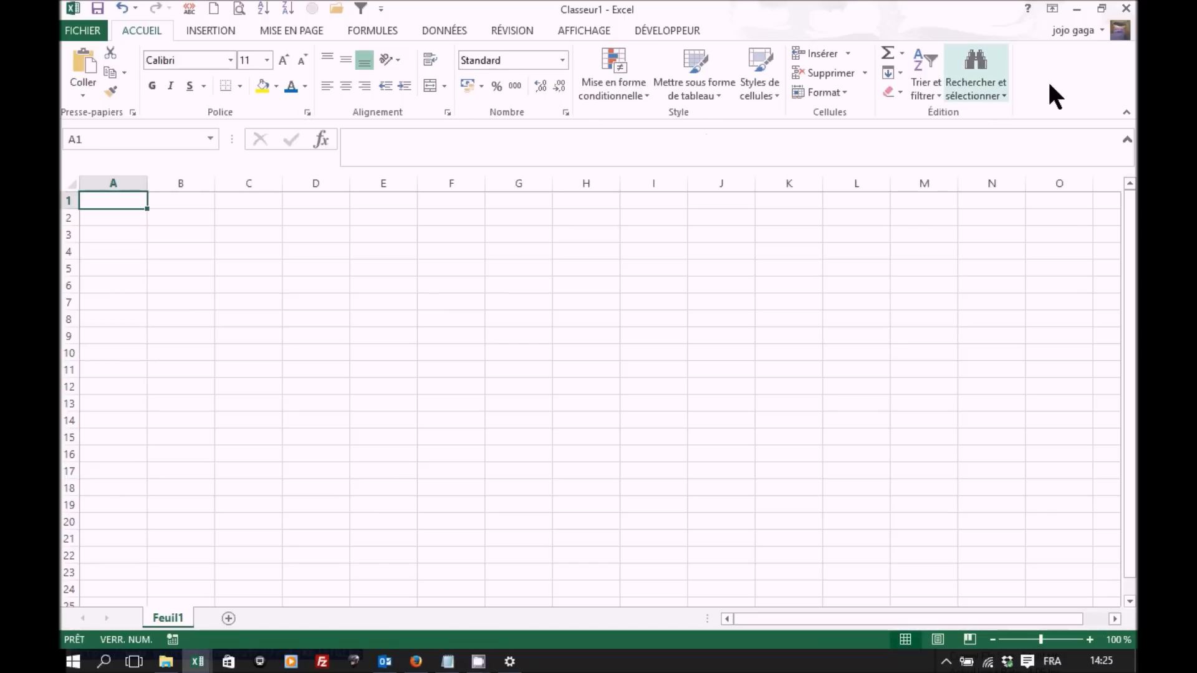
left_click(209, 31)
left_click(293, 30)
left_click(576, 30)
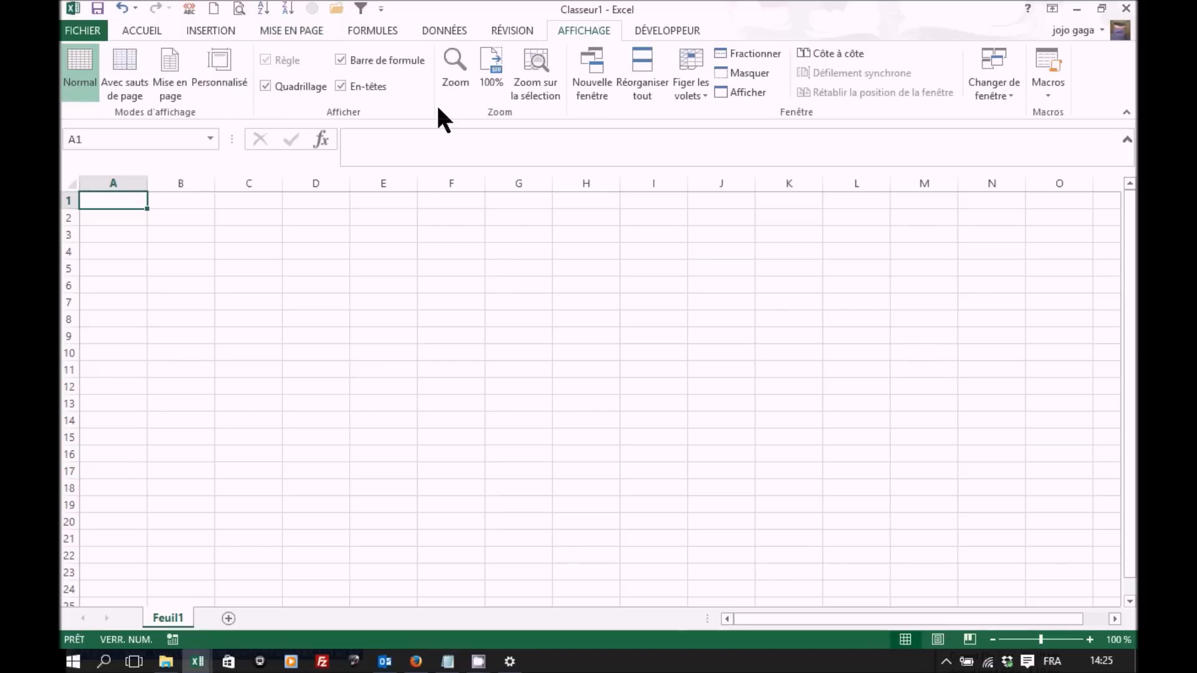
left_click(149, 32)
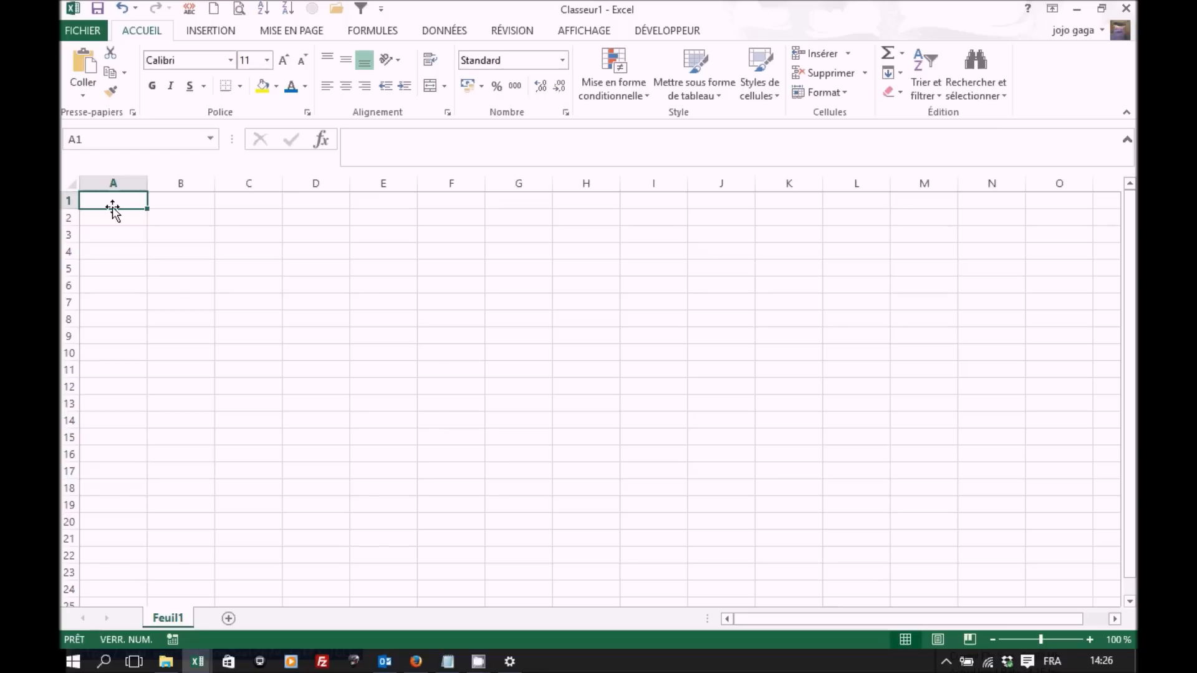
Step: Examine the column headings and go to the last column of the sheet in row 1
left_click(187, 182)
left_click(1115, 618)
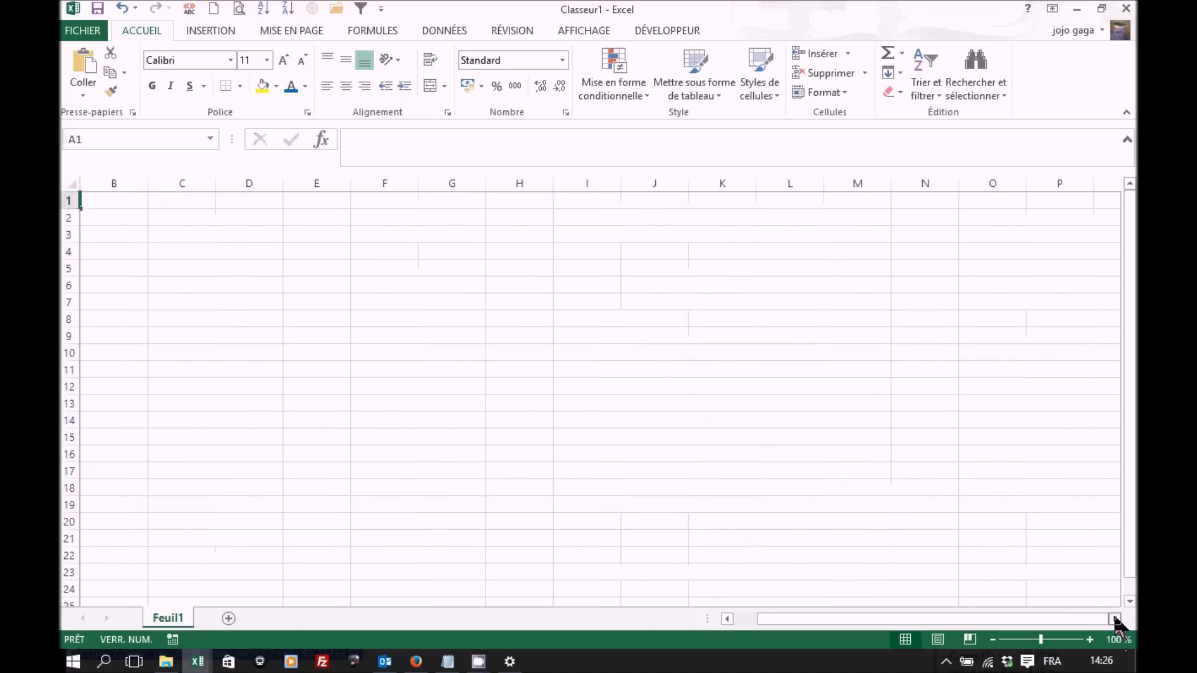
left_click_drag(1115, 618, 1115, 619)
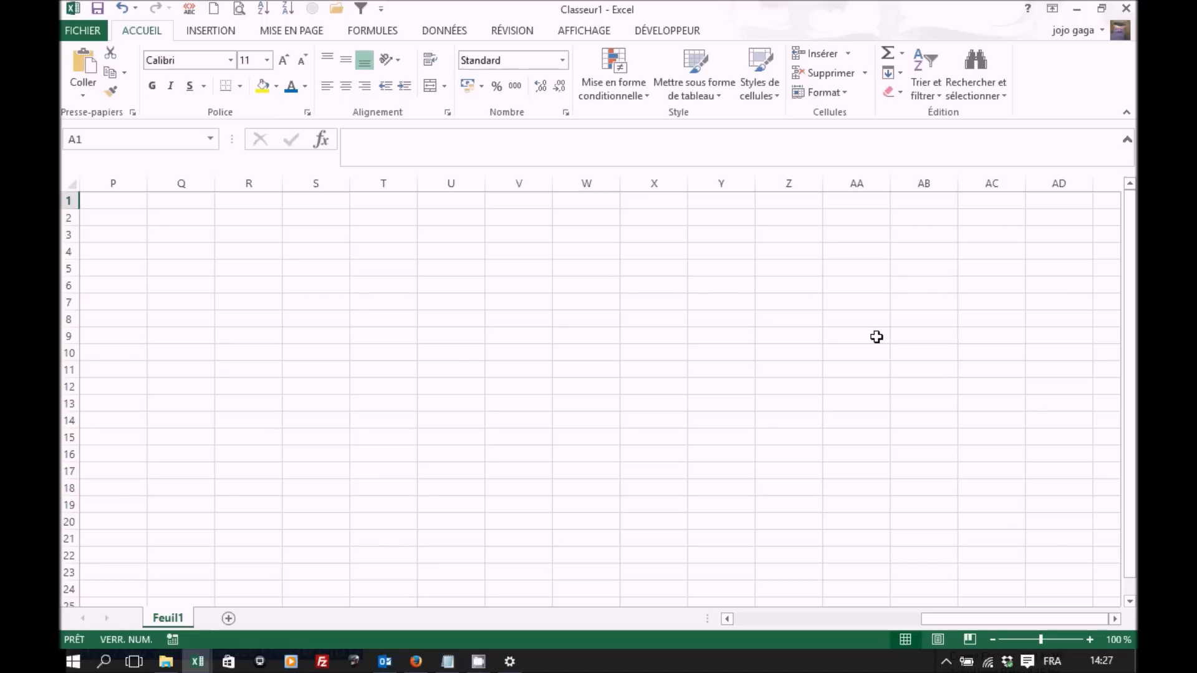
key("ctrl+Right")
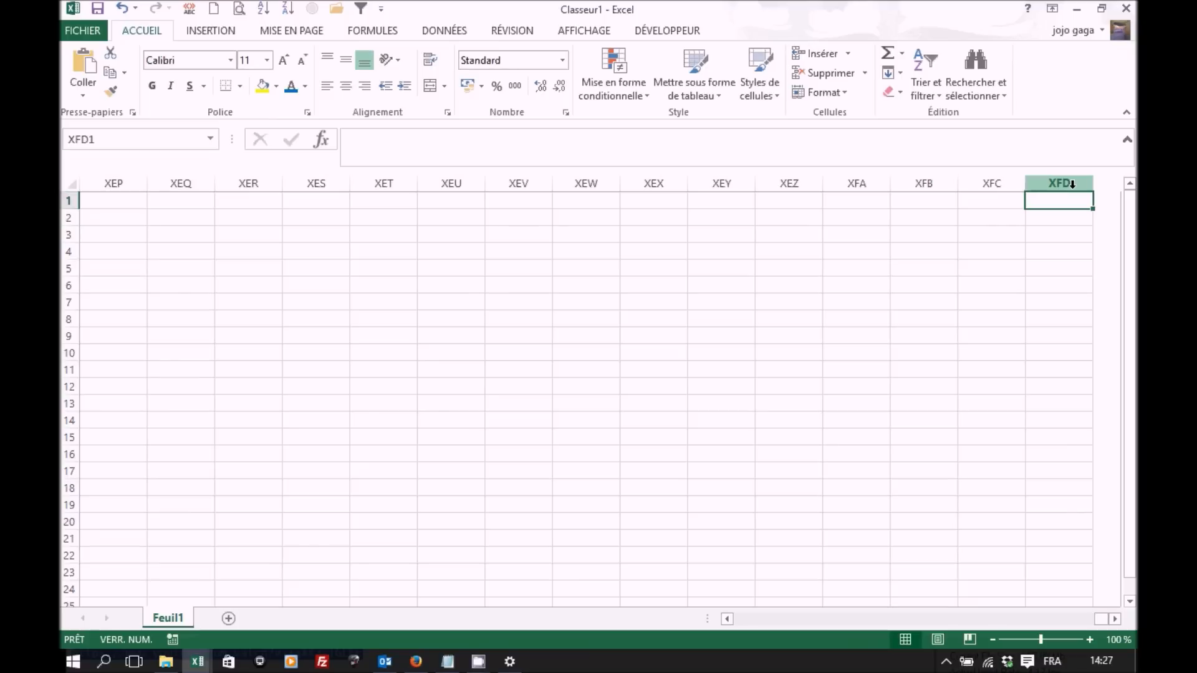
Step: Select the entire sheet to check its number of rows and columns, and return to cell A1
left_click(69, 185)
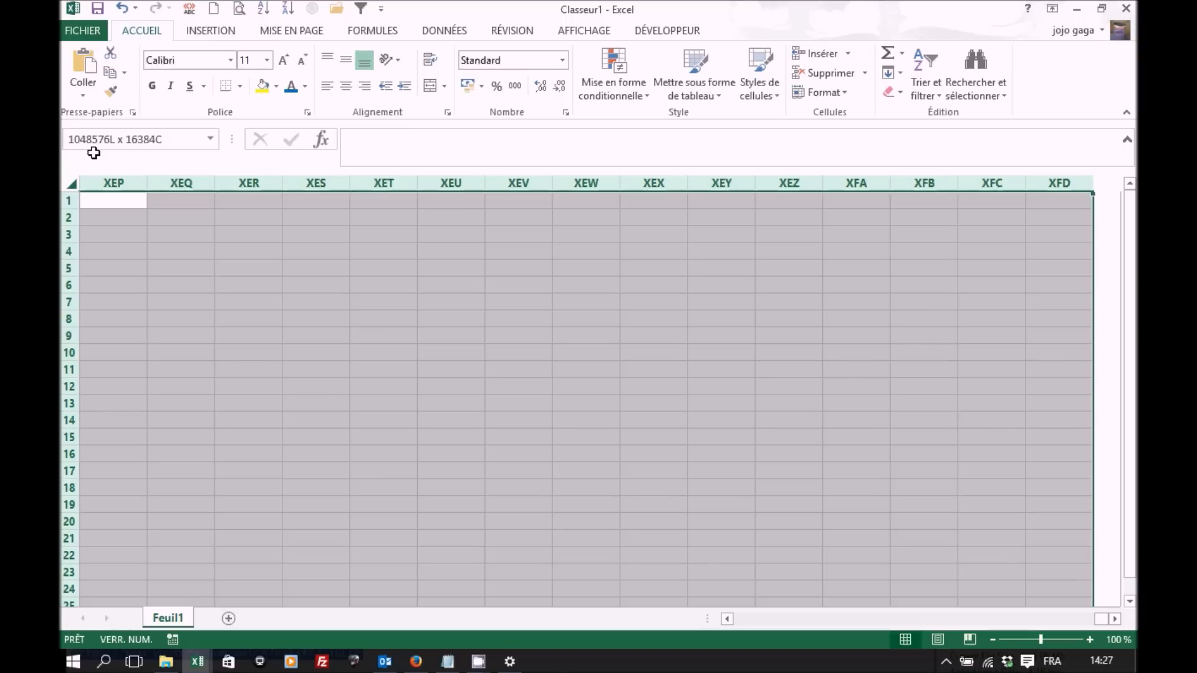
left_click_drag(94, 152, 93, 154)
left_click(70, 182)
key("ctrl+Home")
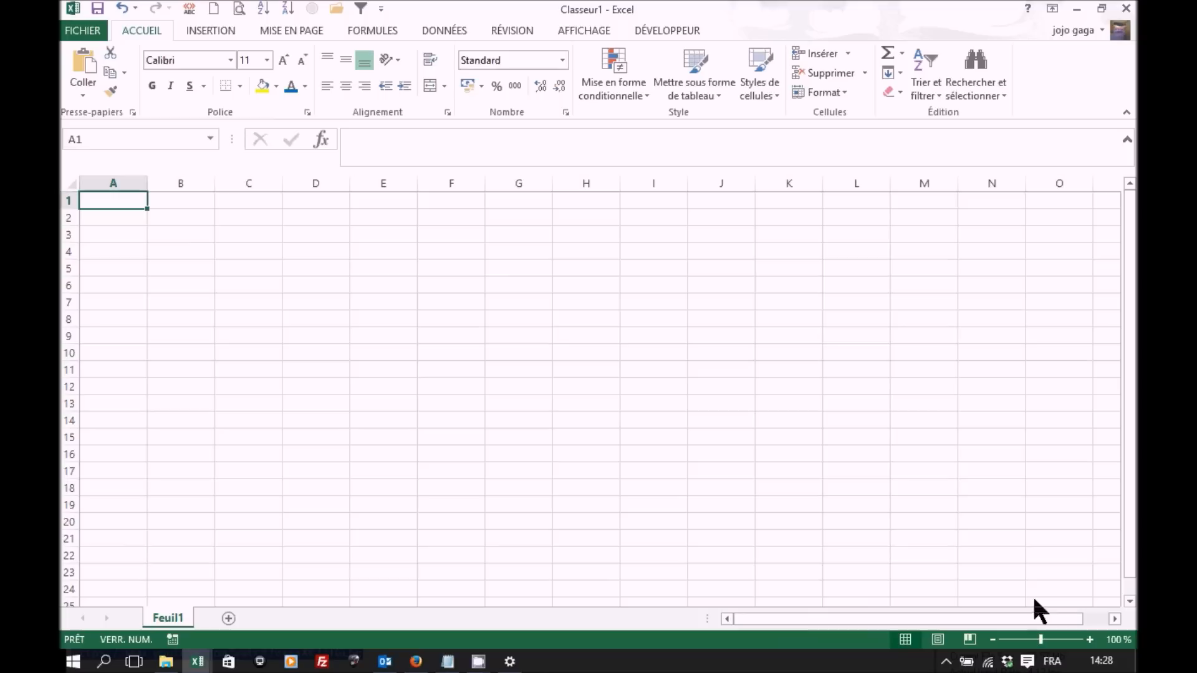
Step: Look over the sheet's further rows and columns, and return to cell A1
left_click(1130, 602)
left_click_drag(1130, 602, 1130, 601)
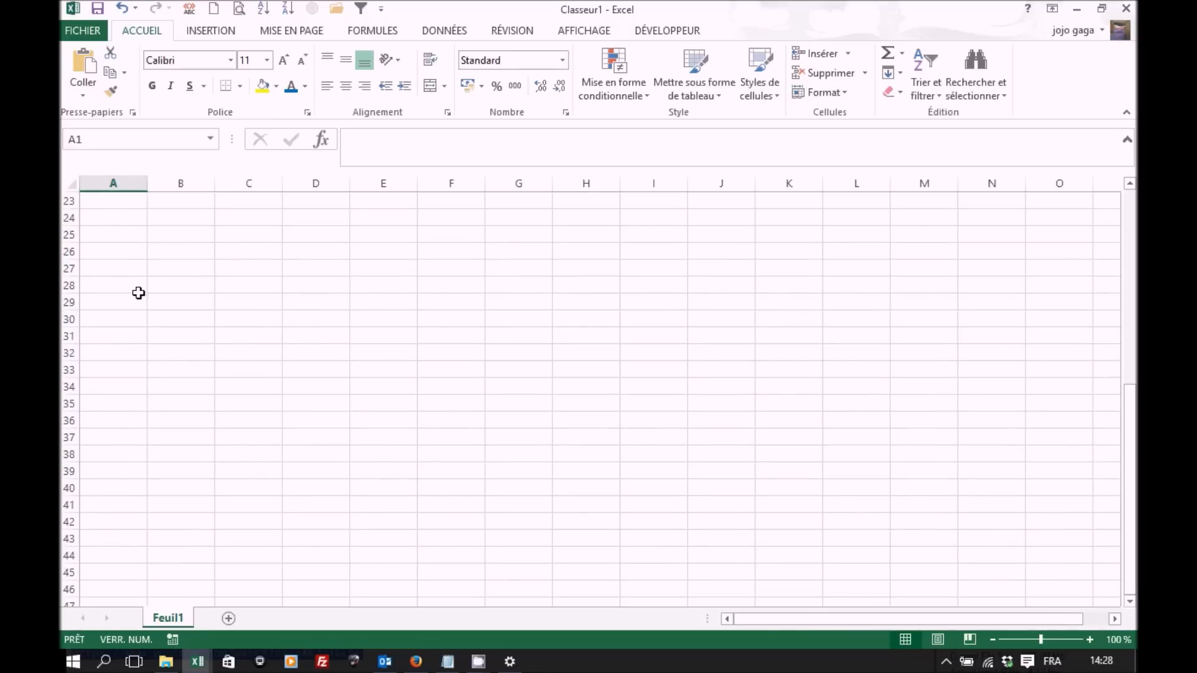
left_click_drag(1130, 602, 1115, 620)
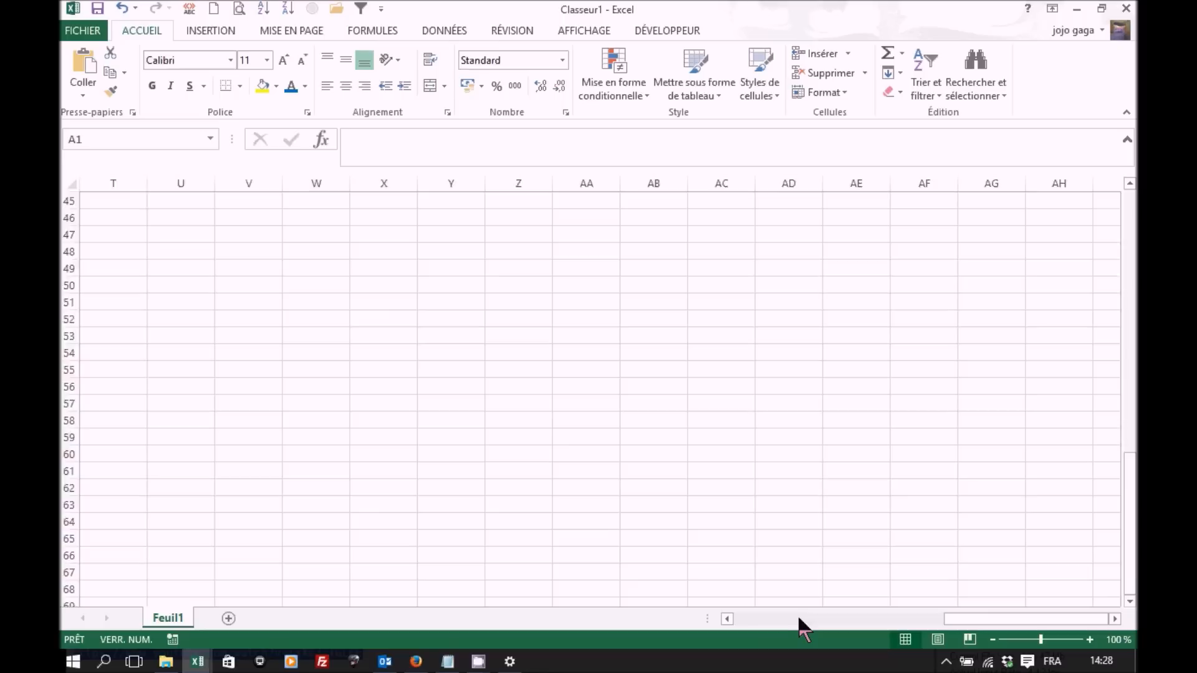
key("ctrl+Home")
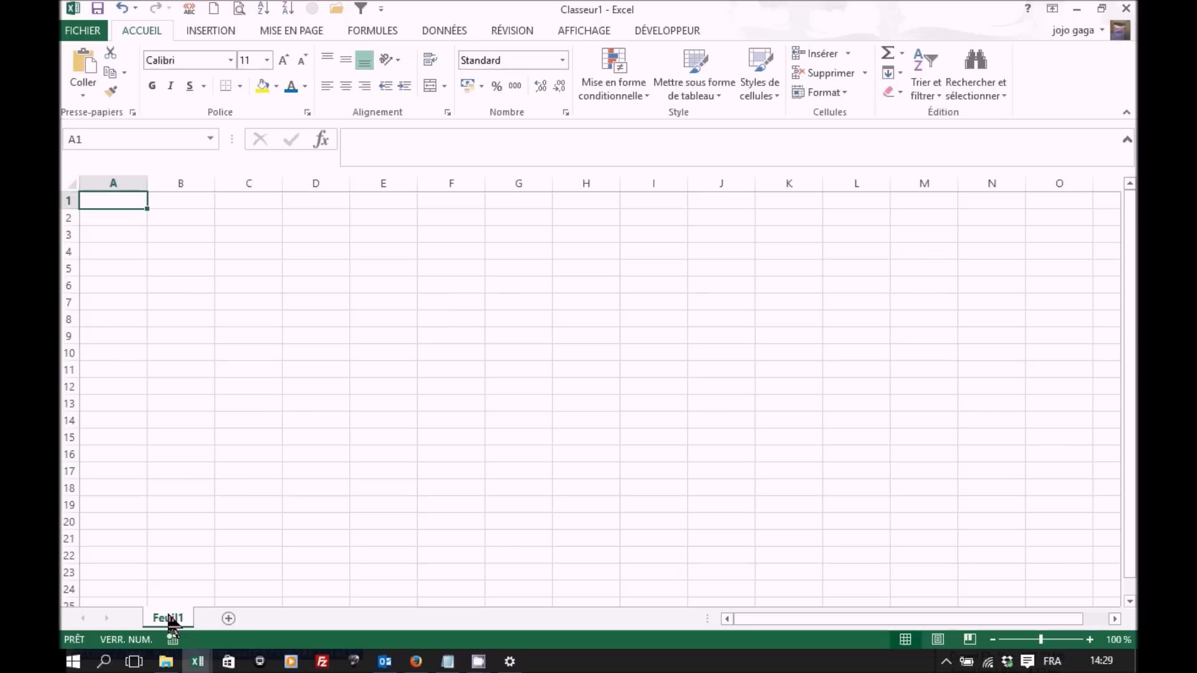
Step: Add two new worksheets, Feuil2 and Feuil3, to the workbook
left_click(228, 619)
left_click(279, 619)
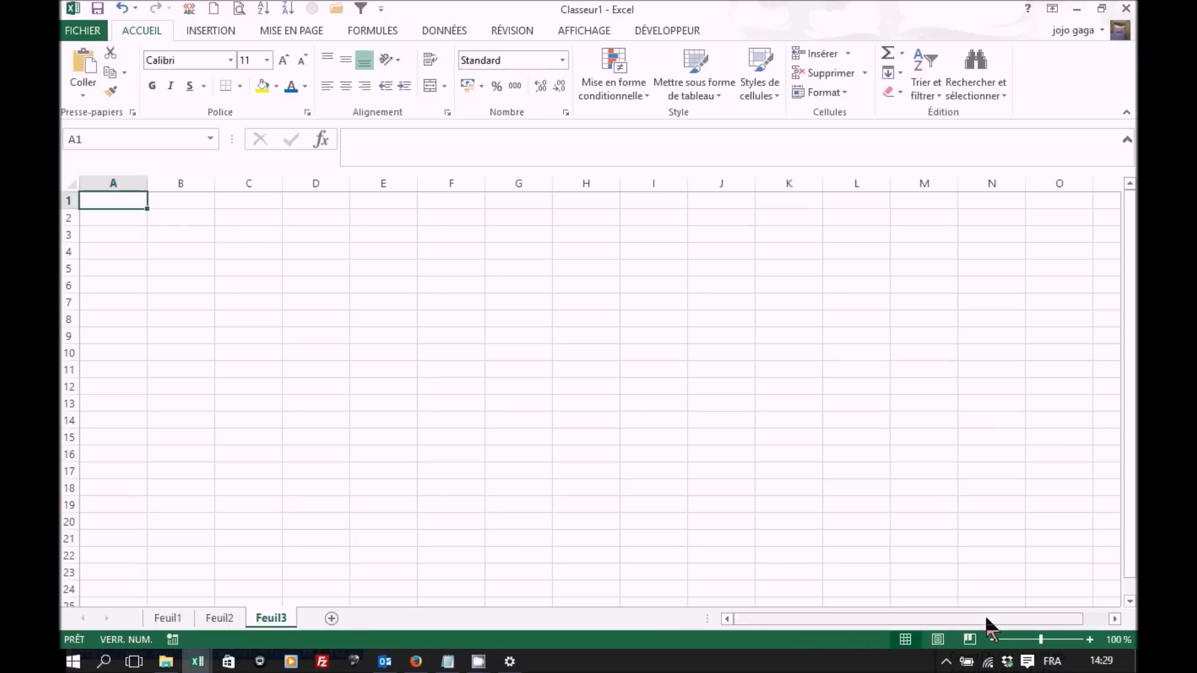
Step: Enlarge the display of Feuil3 by several zoom levels and restore it to 100 %
left_click(1090, 640)
left_click(1090, 640)
left_click(1090, 640)
left_click(1089, 639)
left_click(1090, 639)
left_click(1090, 639)
left_click_drag(1058, 639, 1041, 641)
Step: Select cell E7 and return directly to cell A1
left_click(374, 302)
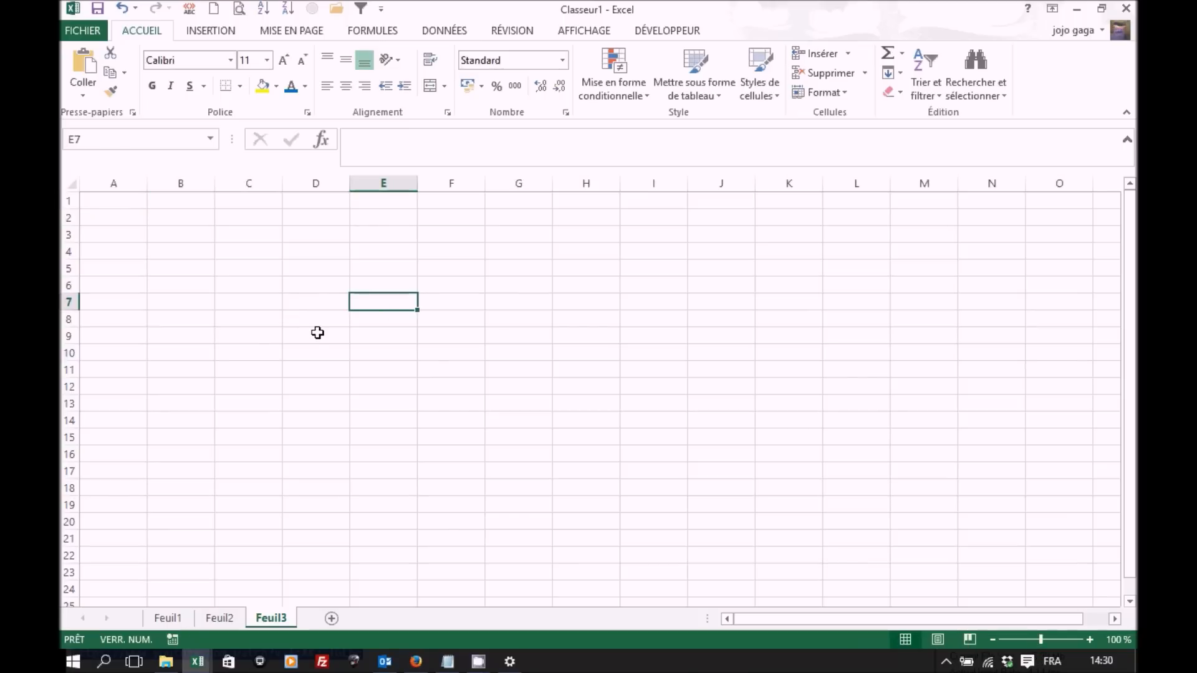
key("ctrl+Home")
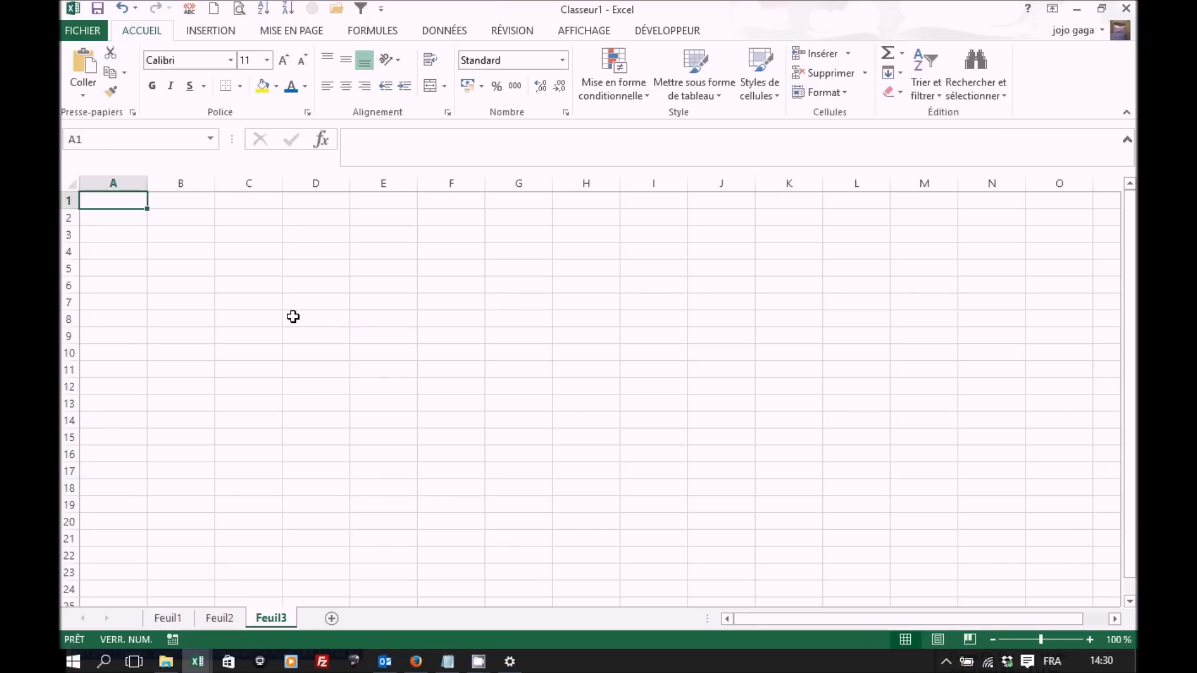
Step: Select cells C5 and F5, and move the active cell around one cell at a time, ending at C4
left_click(249, 262)
left_click(460, 265)
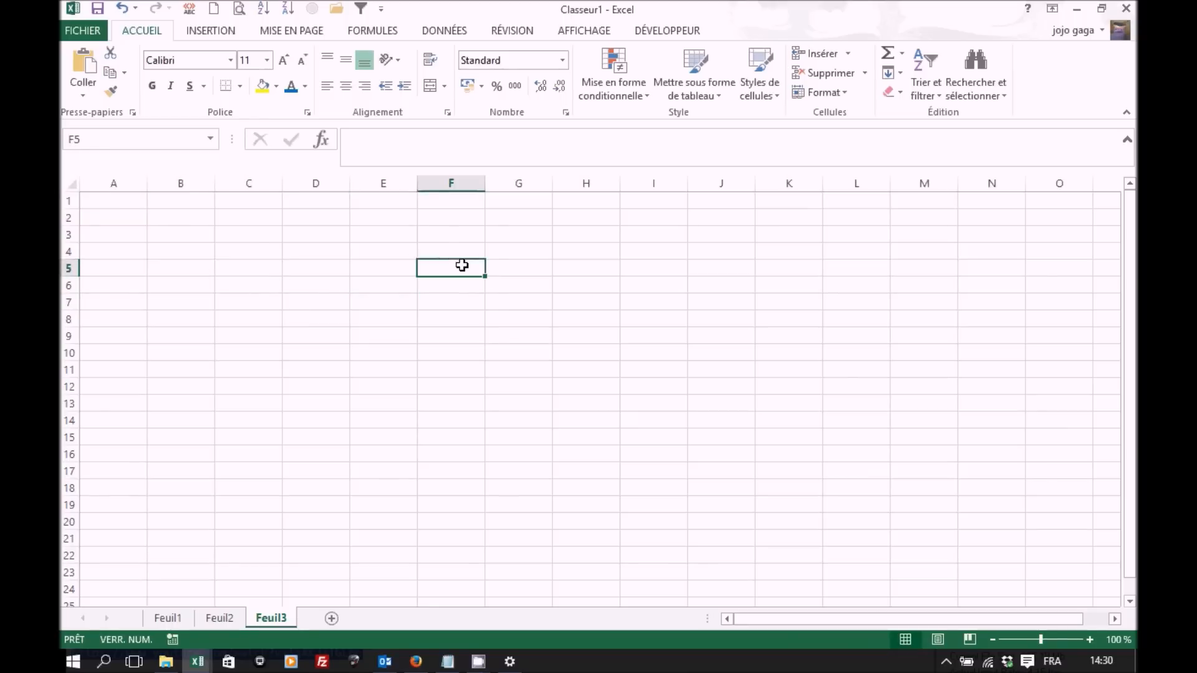
key("Right")
key("Down")
key("Down")
key("Down")
key("Down")
key("Down")
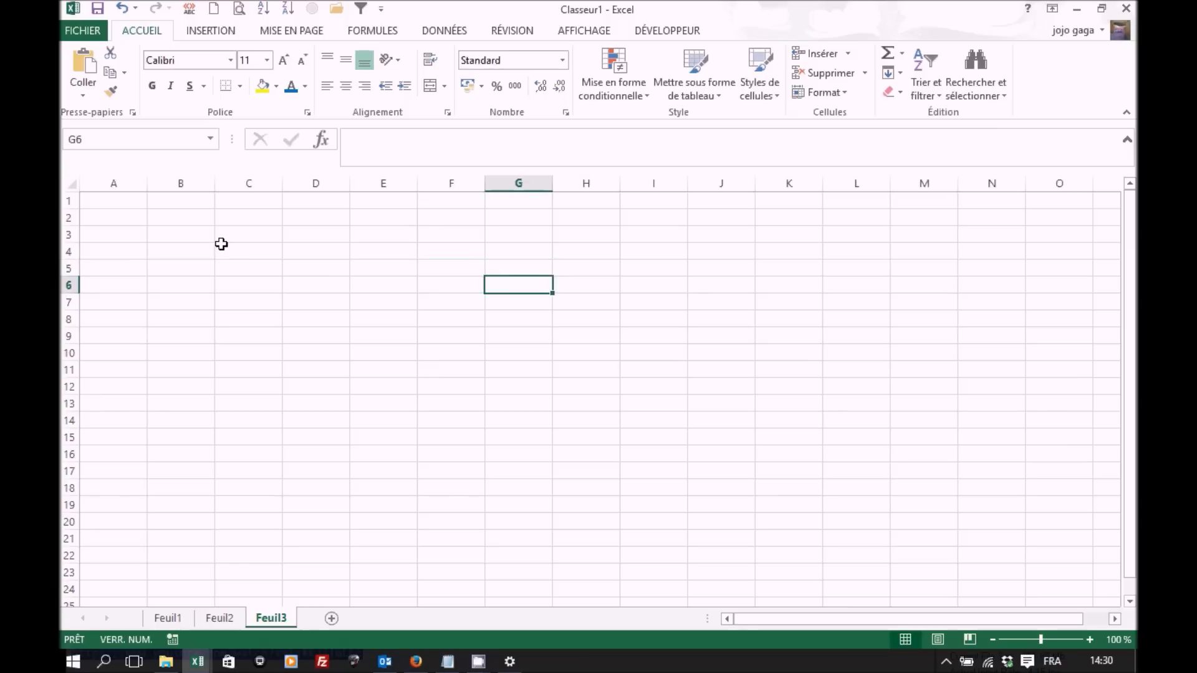
key("Right")
key("Right")
key("Right")
key("Left")
key("Left")
key("Left")
key("Left")
key("Left")
key("Left")
key("Left")
key("Up")
key("Up")
key("Up")
key("Up")
key("Up")
key("Up")
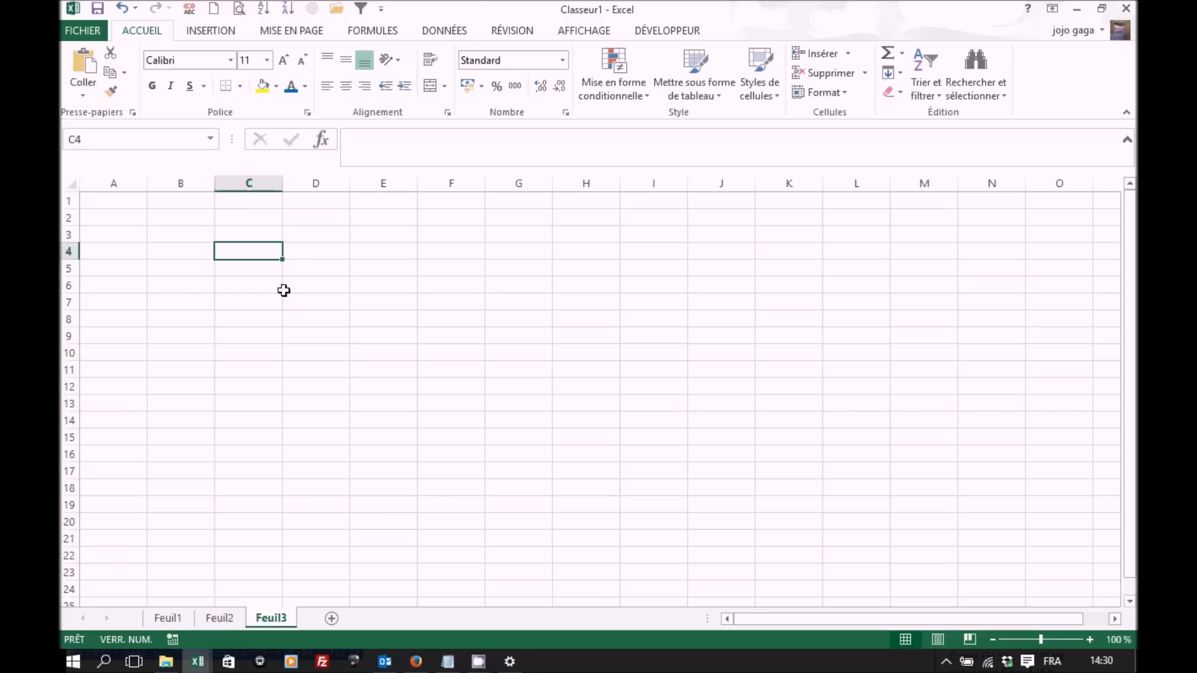
Step: Select the whole of column C, followed by the whole of row 10
left_click(248, 180)
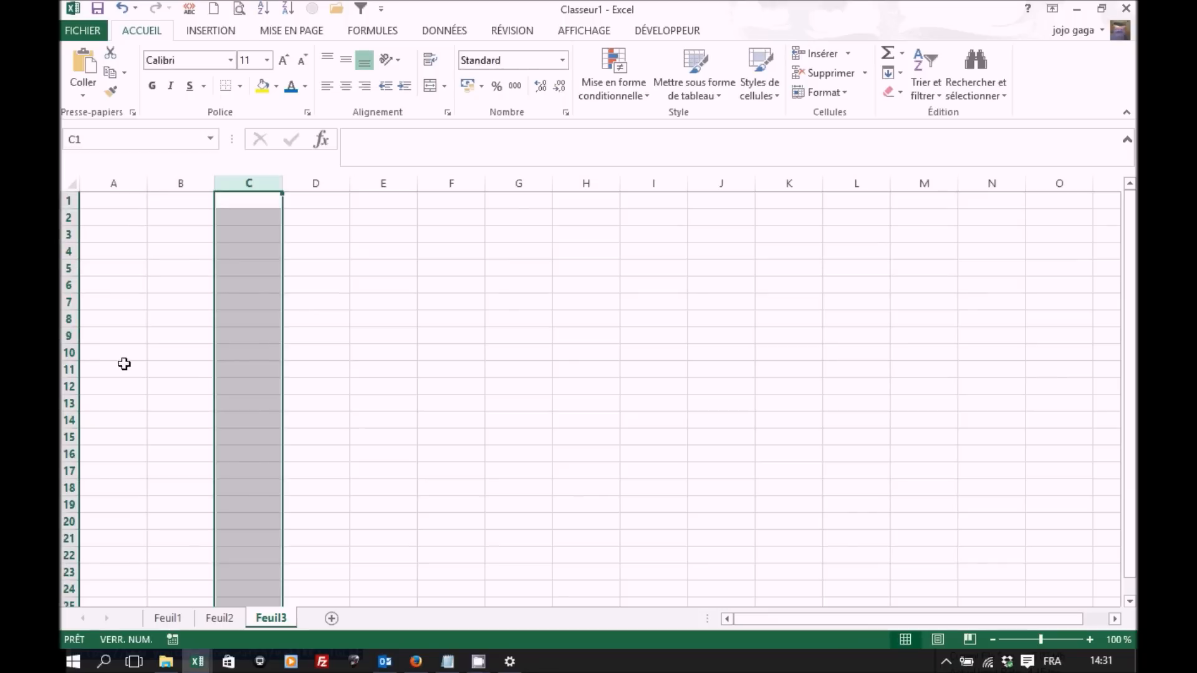
left_click(68, 352)
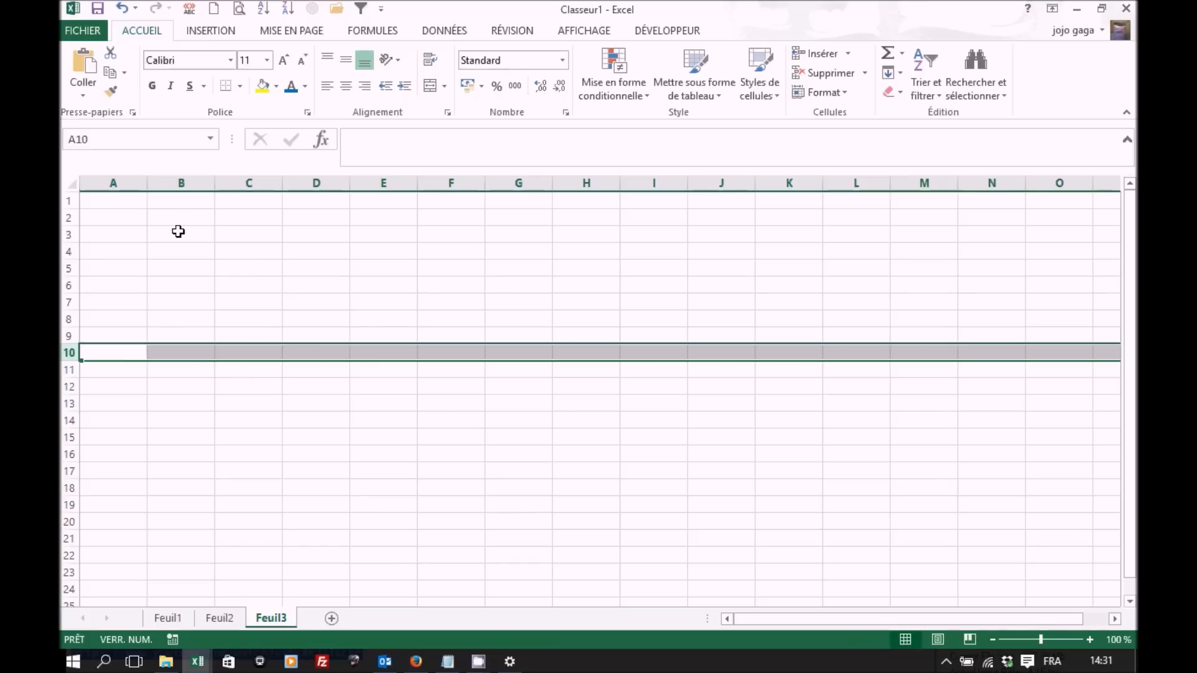
Step: Select the range B3:F13, and make a new selection from B3 by extending it to G12
left_click_drag(178, 231, 464, 402)
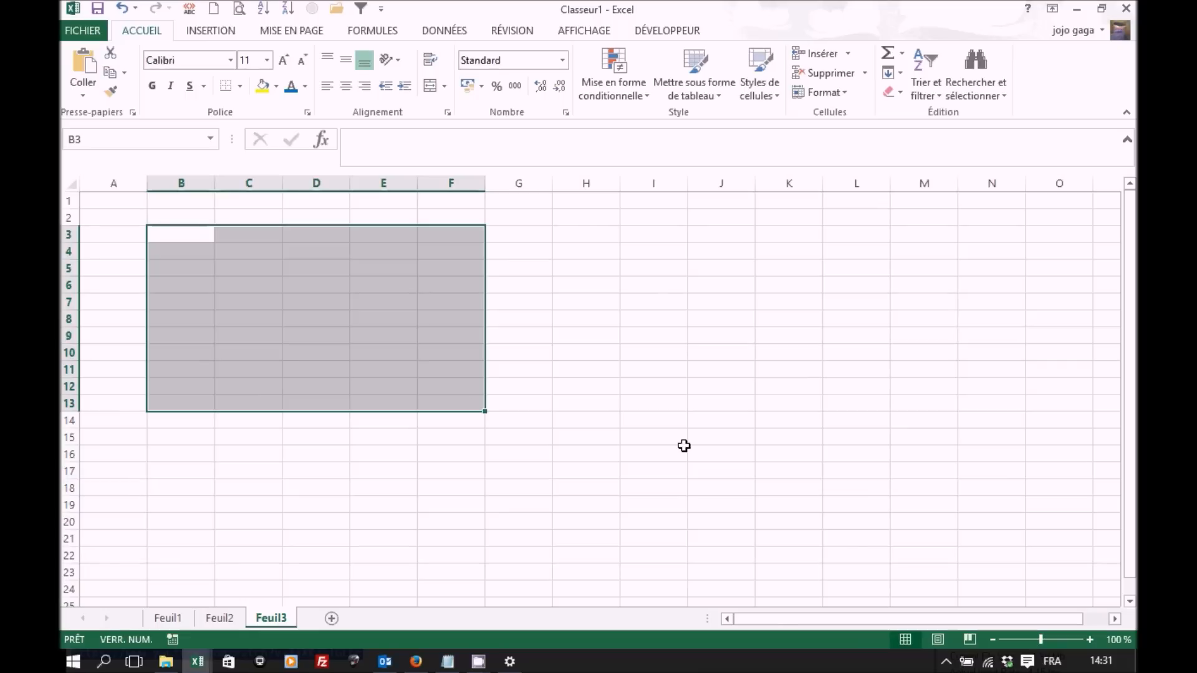
left_click(195, 232)
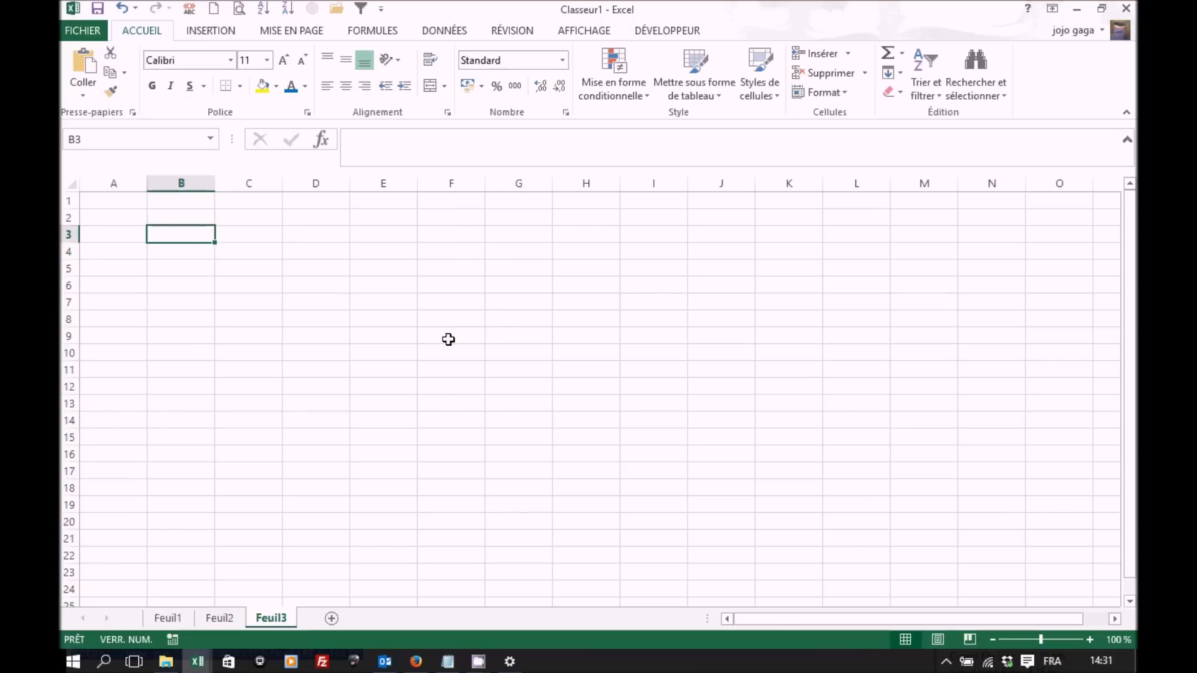
left_click(499, 389, "shift")
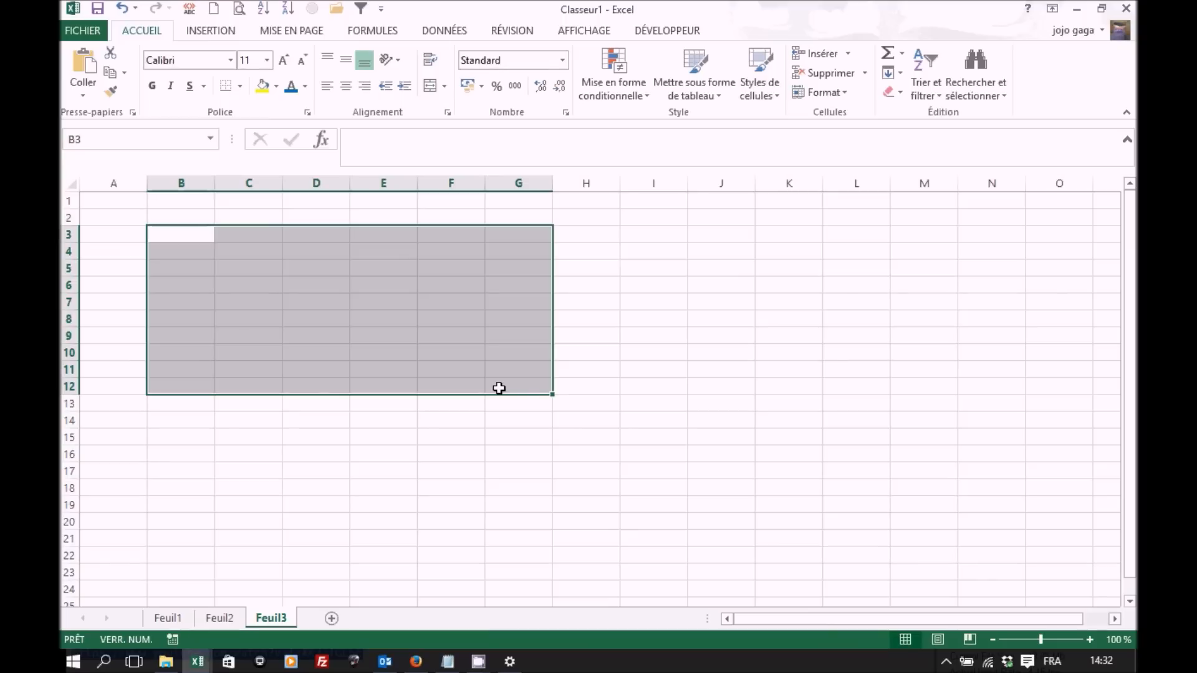
Step: Extend and shrink the selection from B3 by columns and rows until it covers B3:F11
key("shift+Right")
key("shift+Right")
key("shift+Right")
key("shift+Left")
key("shift+Left")
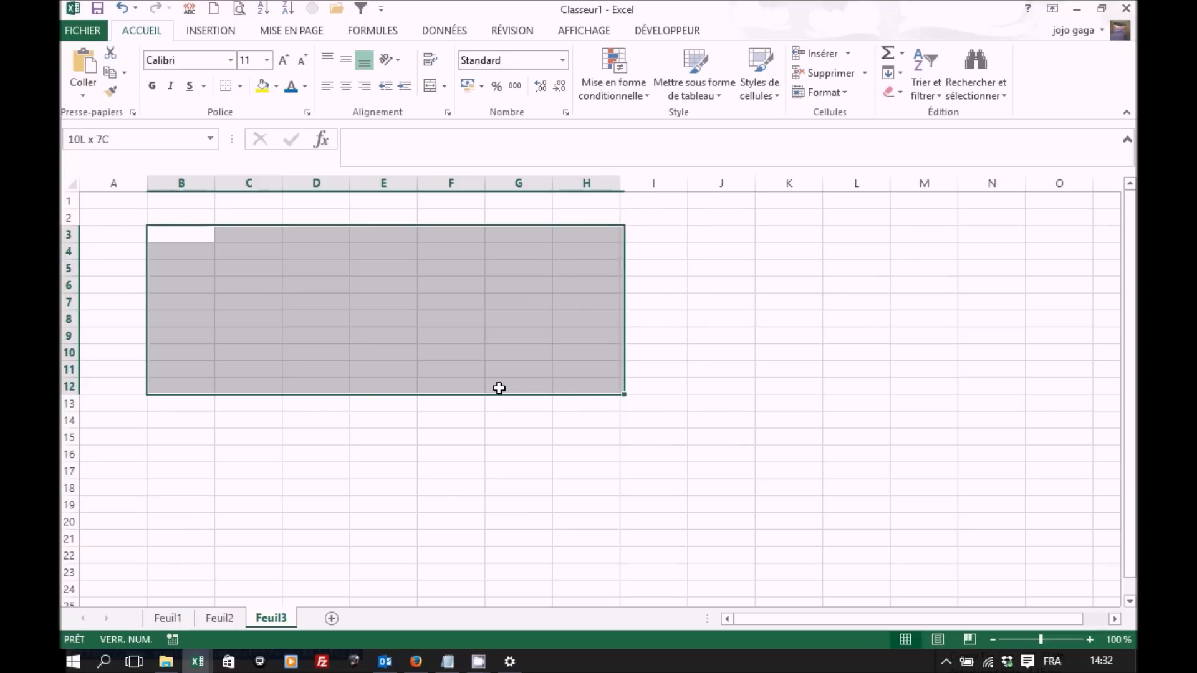
key("shift+Left")
key("shift+Down")
key("shift+Down")
key("shift+Down")
key("shift+Down")
key("shift+Down")
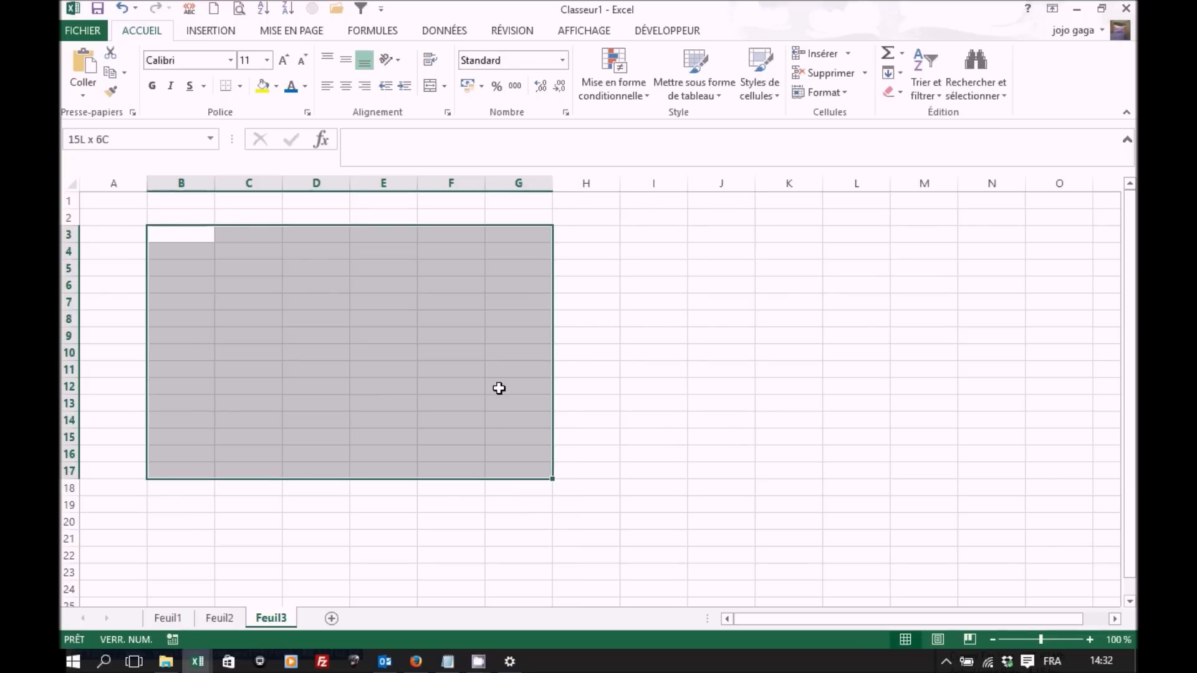
key("shift+Up")
key("shift+Up")
key("shift+Up")
key("shift+Up")
key("shift+Up")
key("shift+Up")
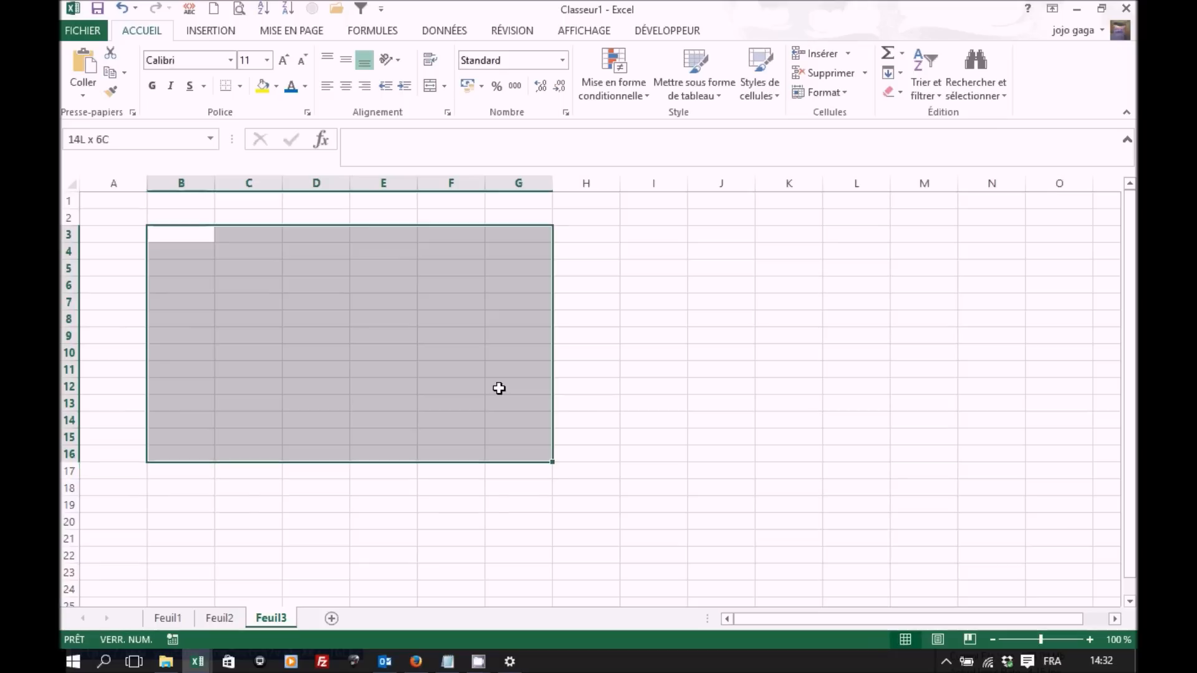
key("shift+Left")
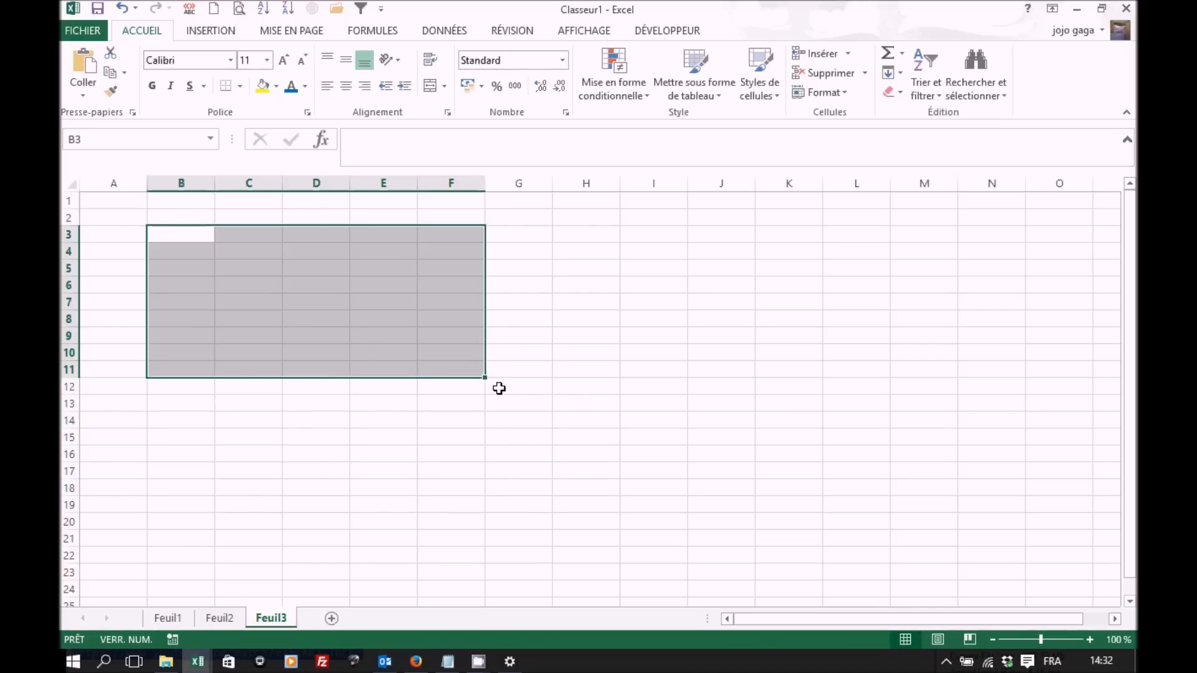
Step: Select columns D to H together, followed by rows 7 to 15
left_click_drag(334, 181, 587, 185)
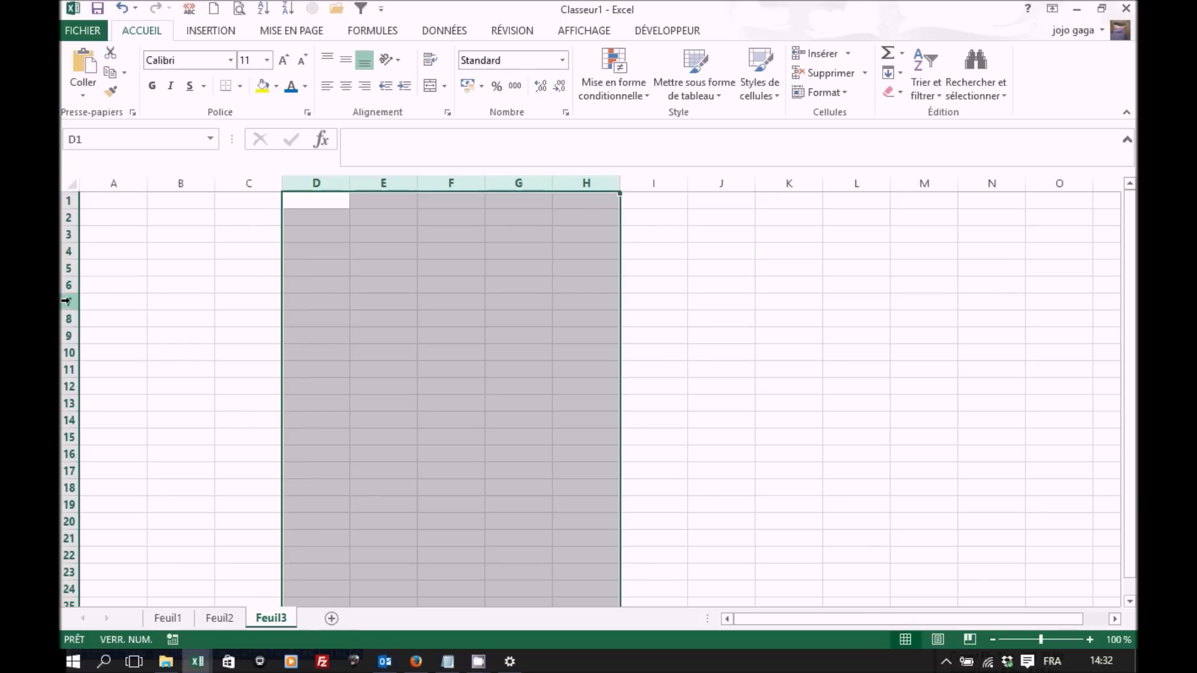
left_click_drag(67, 301, 66, 436)
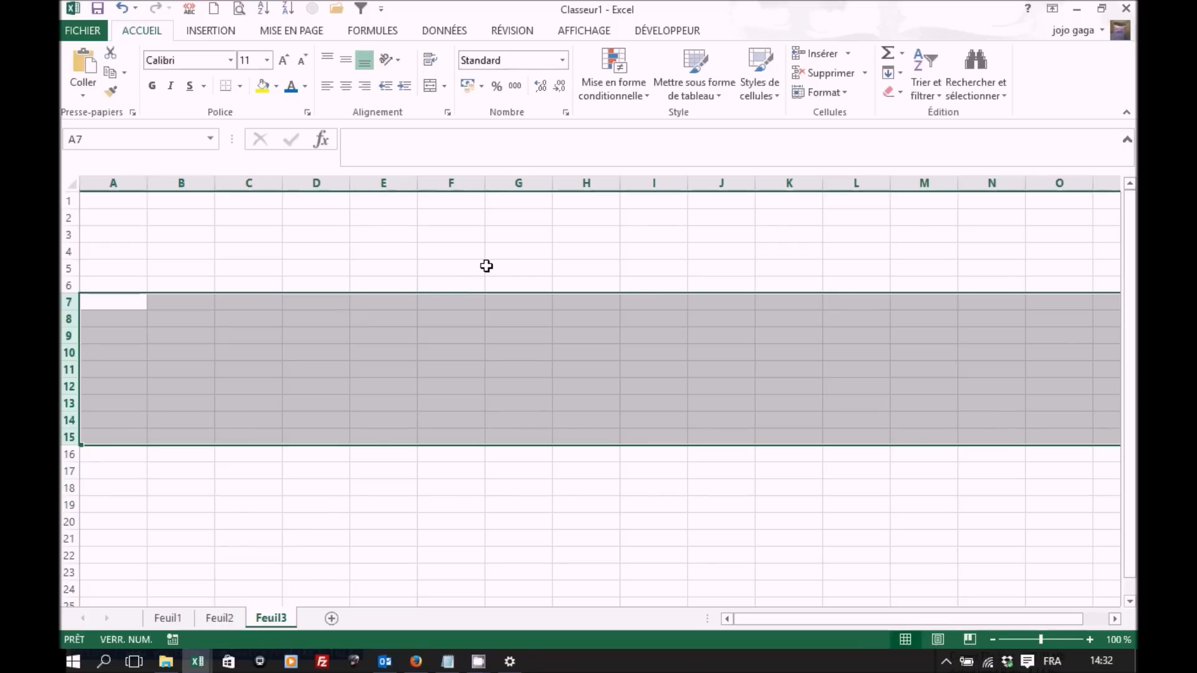
Step: Extend the row selection downward from row 15, and reduce it to rows 7 and 8
key("shift+Down")
key("shift+Down")
key("shift+Down")
key("shift+Down")
key("shift+Down")
key("shift+Down")
key("shift+Up")
key("shift+Up")
key("shift+Up")
key("shift+Up")
key("shift+Up")
key("shift+Up")
key("shift+Up")
key("shift+Up")
key("shift+Up")
key("shift+Up")
key("shift+Up")
key("shift+Up")
key("shift+Up")
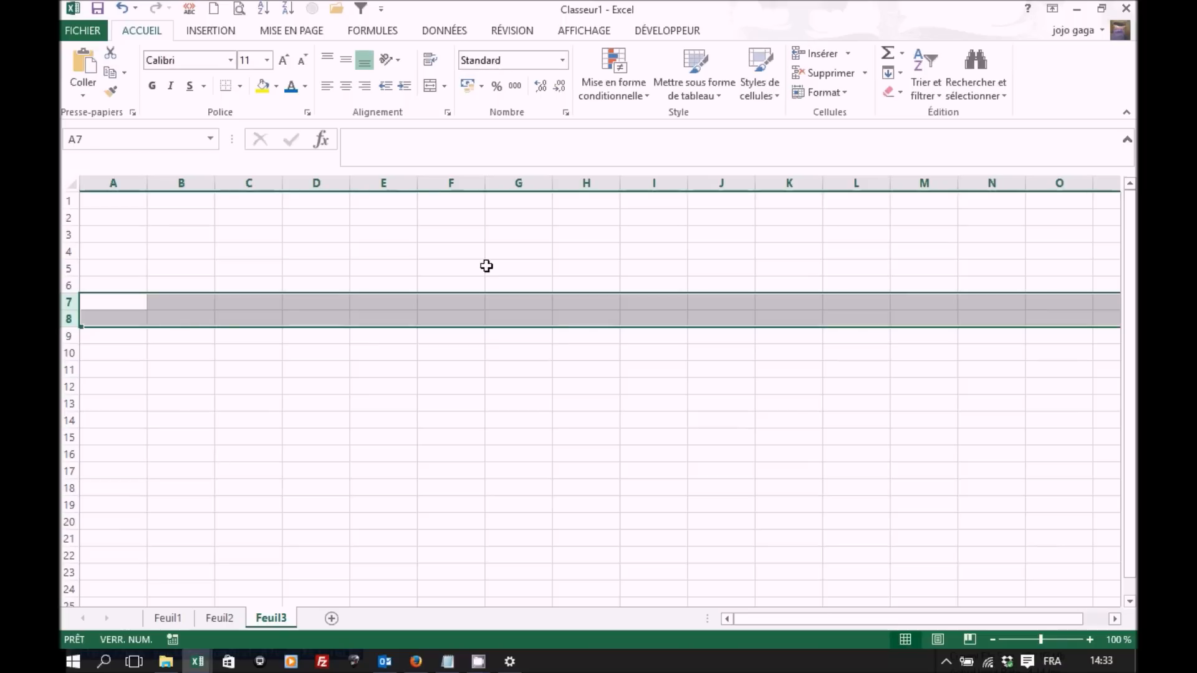
Step: Select the four separate ranges B3:F8, B12:F17, H3:K8 and H12:K17 together
left_click_drag(179, 233, 466, 323)
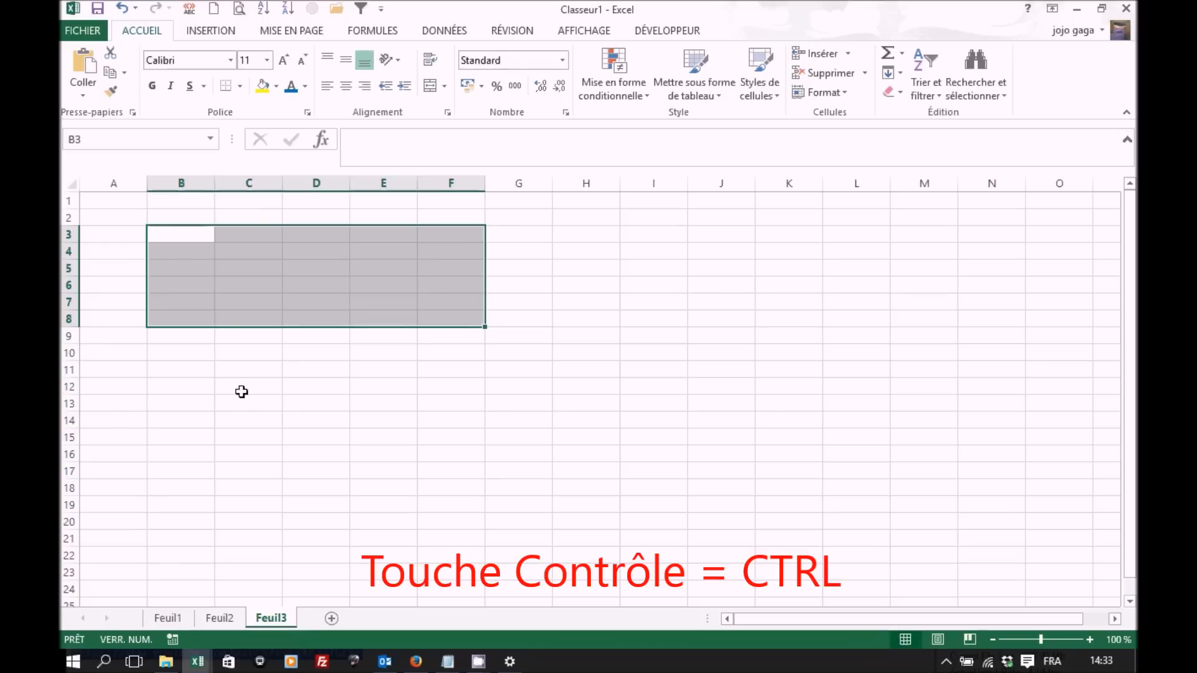
left_click_drag(173, 386, 451, 467)
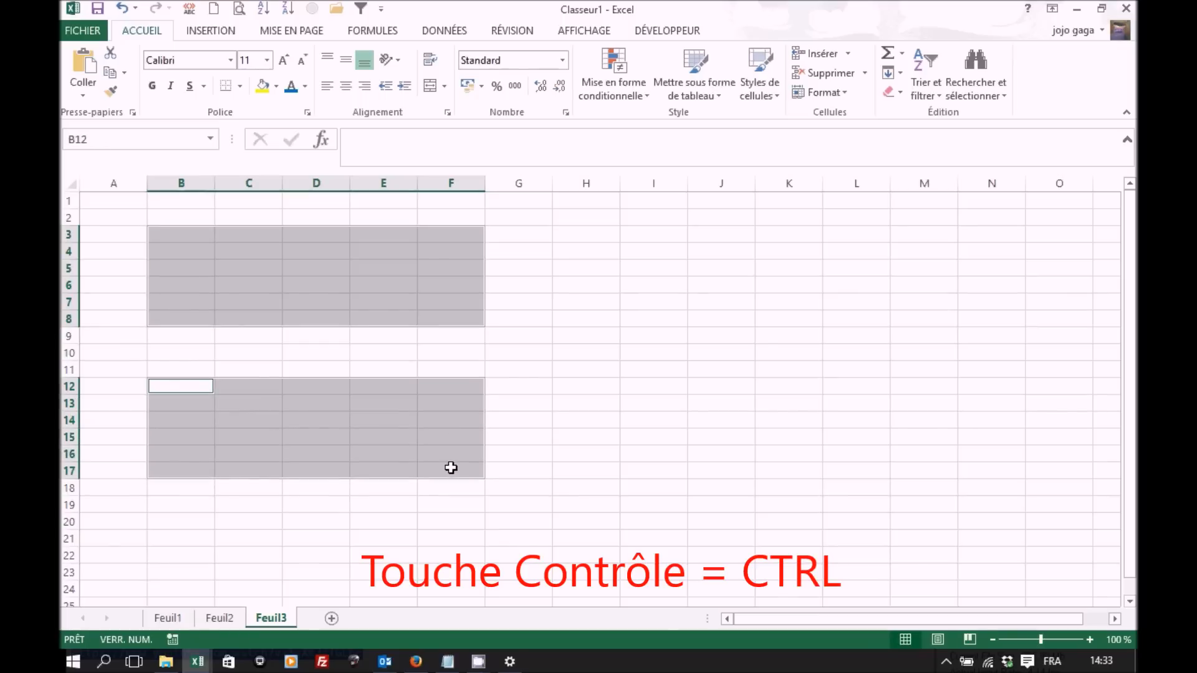
left_click(605, 232, "ctrl")
left_click_drag(605, 232, 796, 318)
left_click_drag(592, 384, 777, 473)
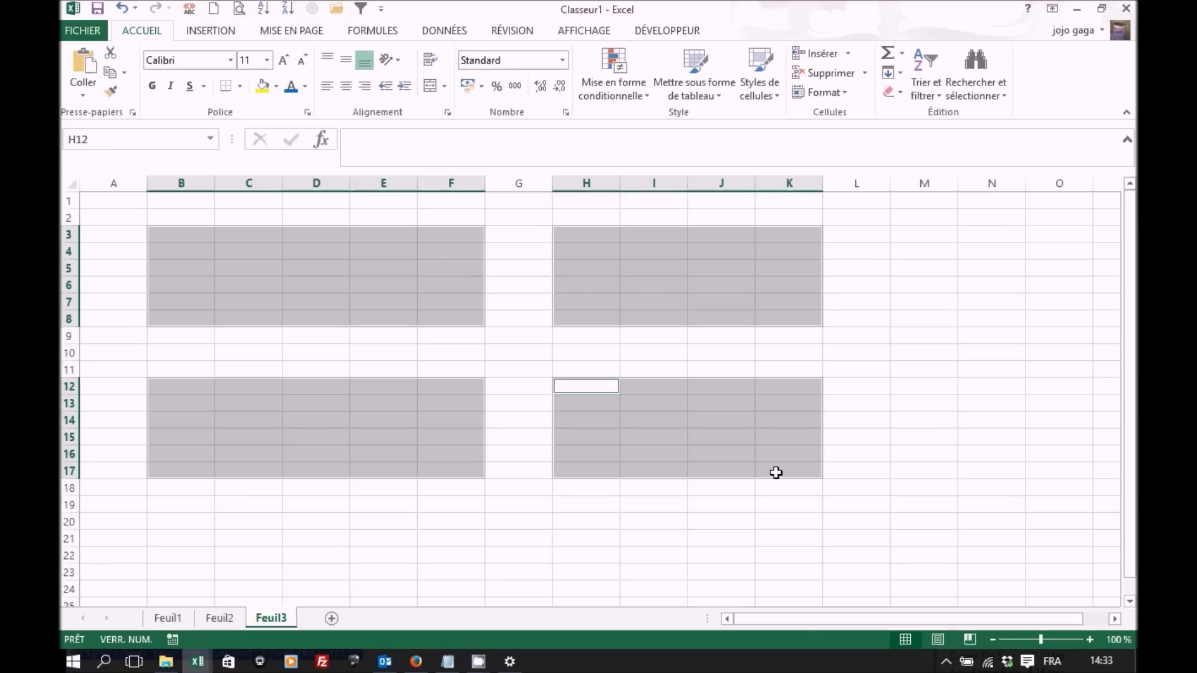
Step: Delete the sheets Feuil3 and Feuil2 from the workbook
right_click(278, 621)
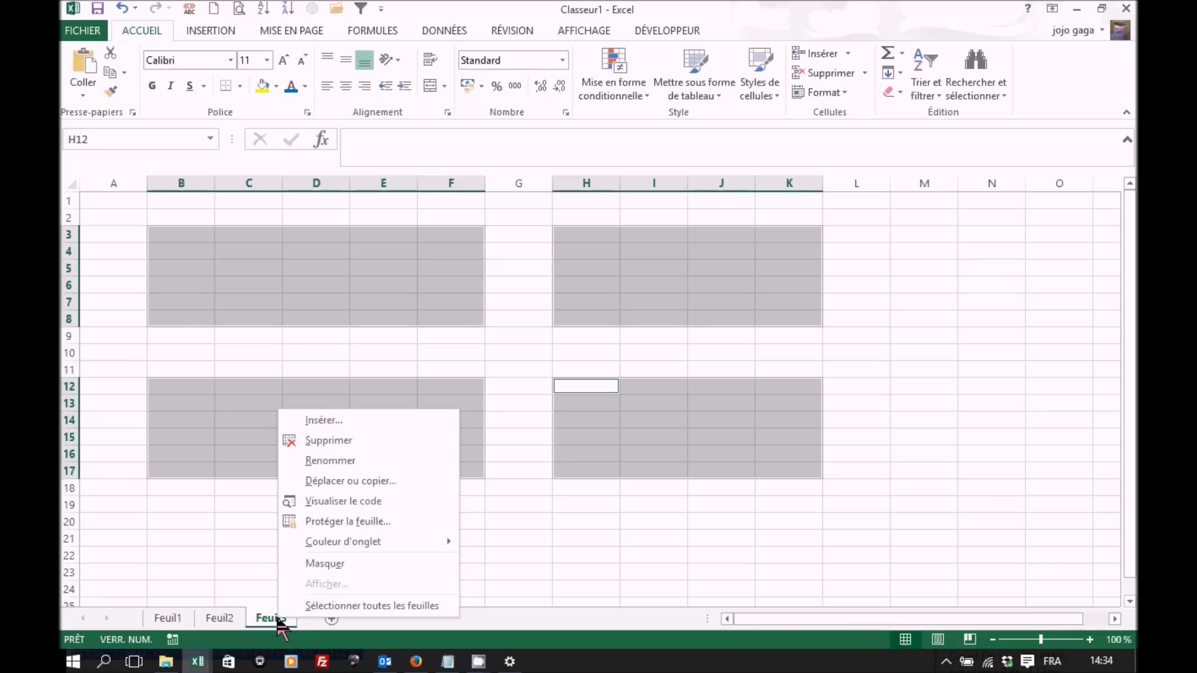
left_click(340, 439)
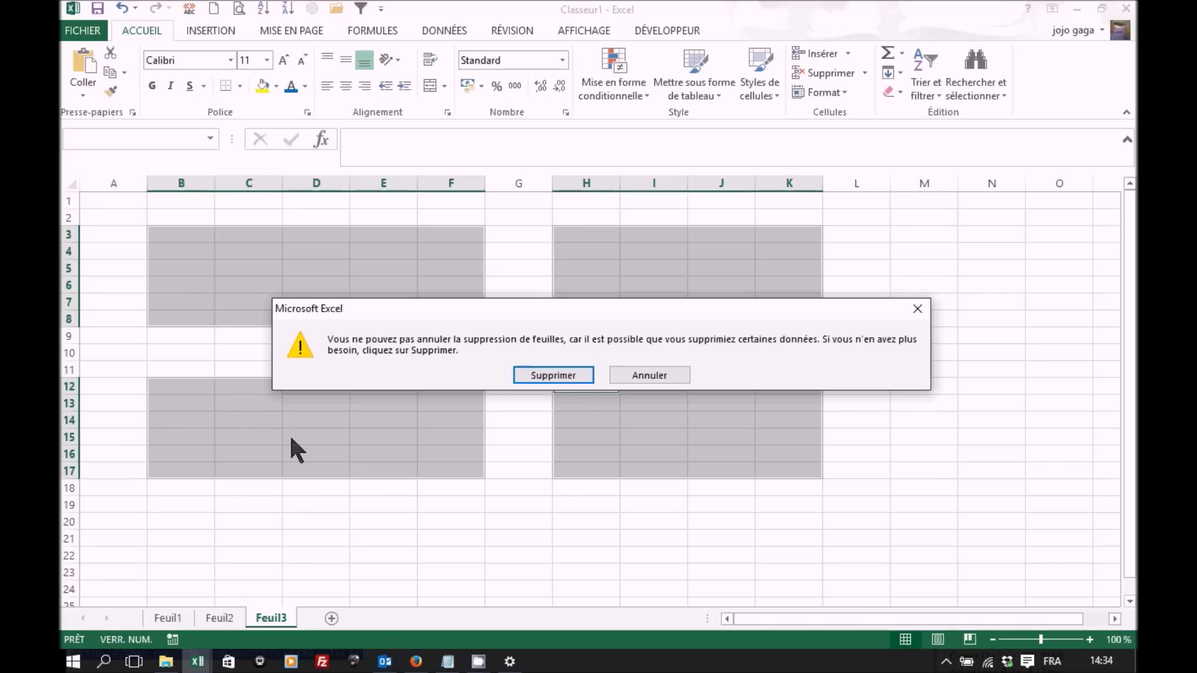
left_click(538, 376)
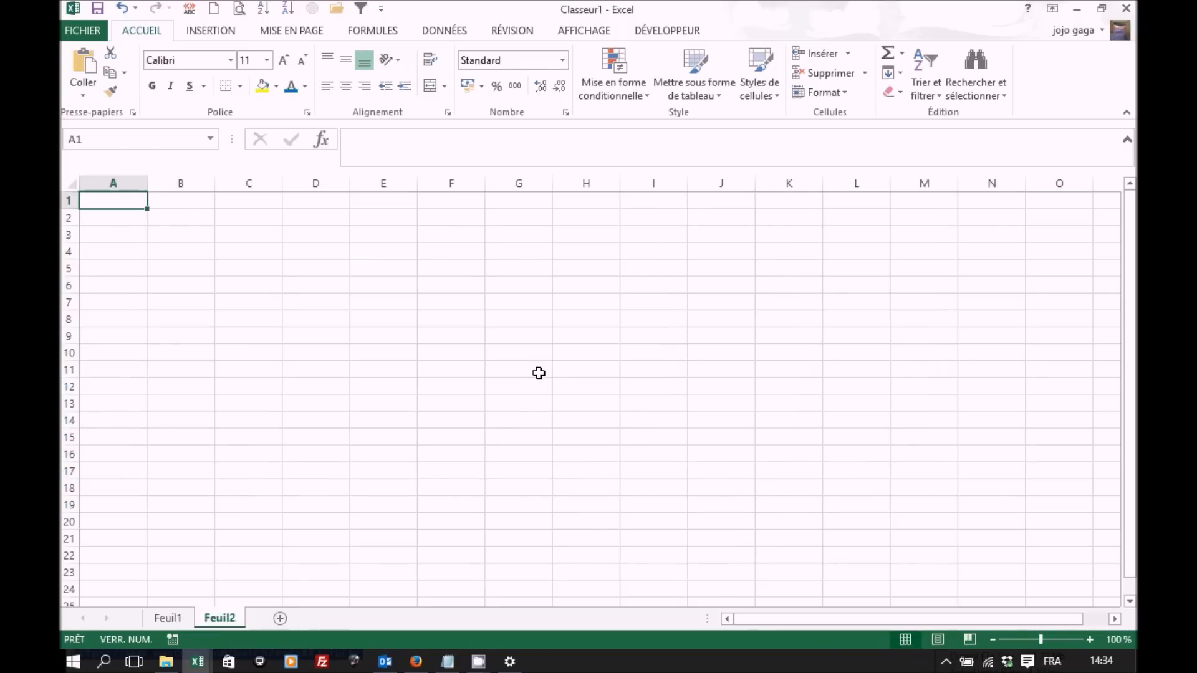
right_click(226, 619)
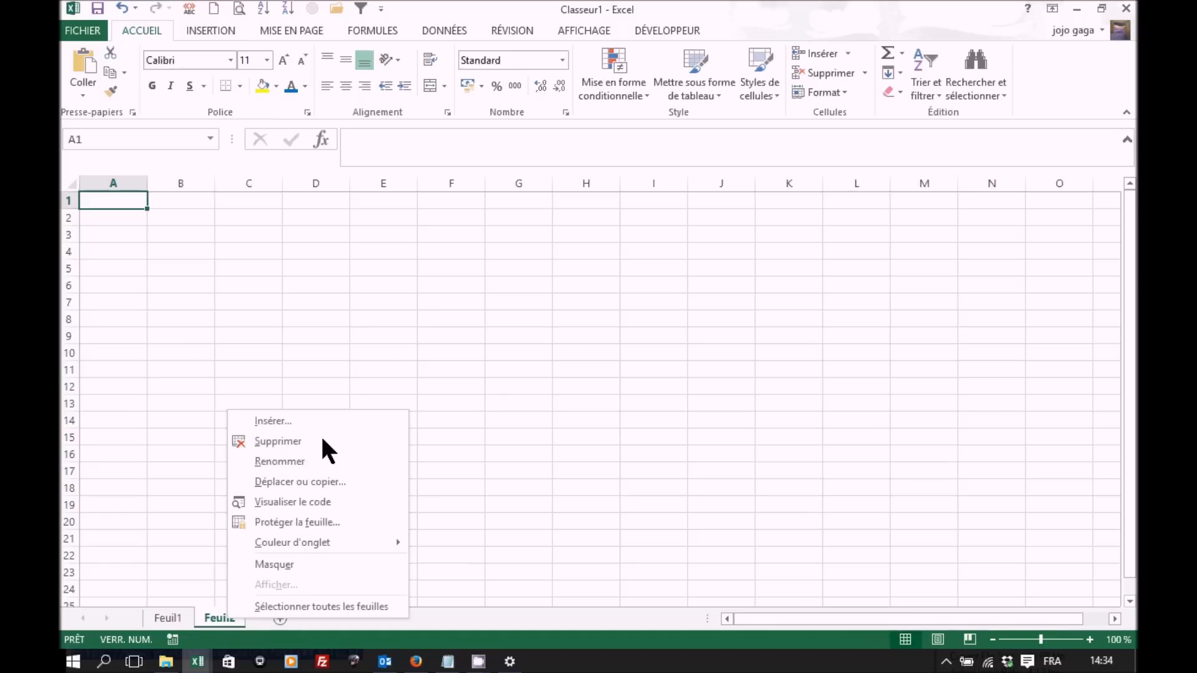
left_click(303, 441)
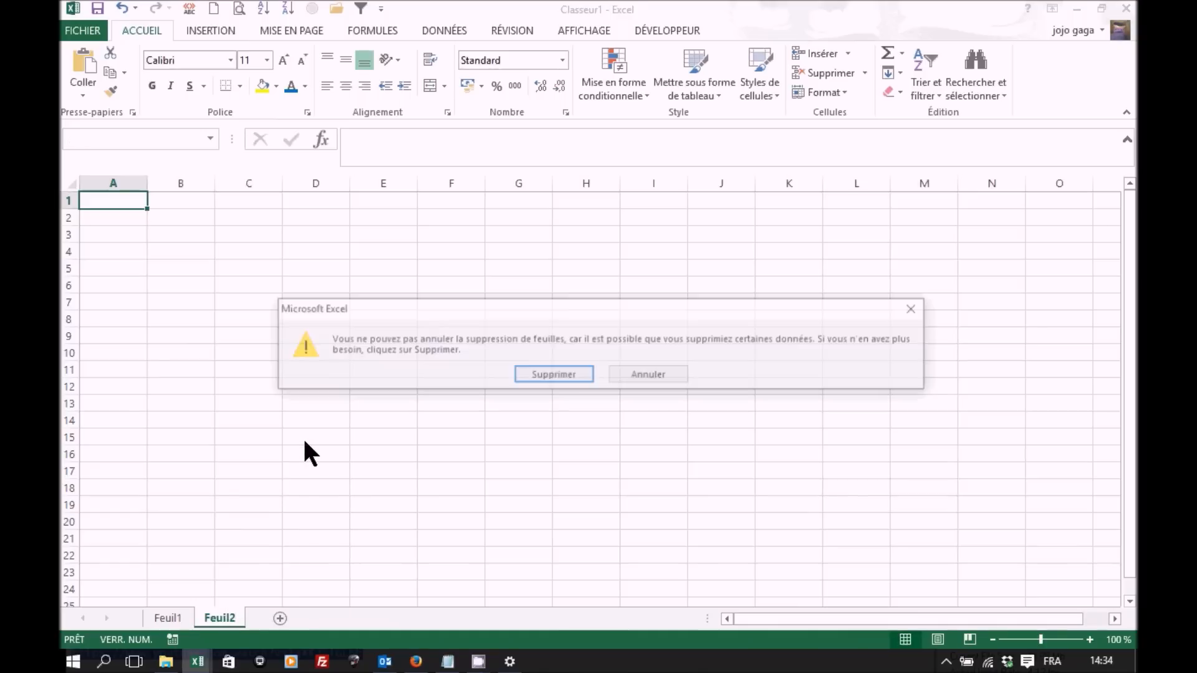
left_click(550, 377)
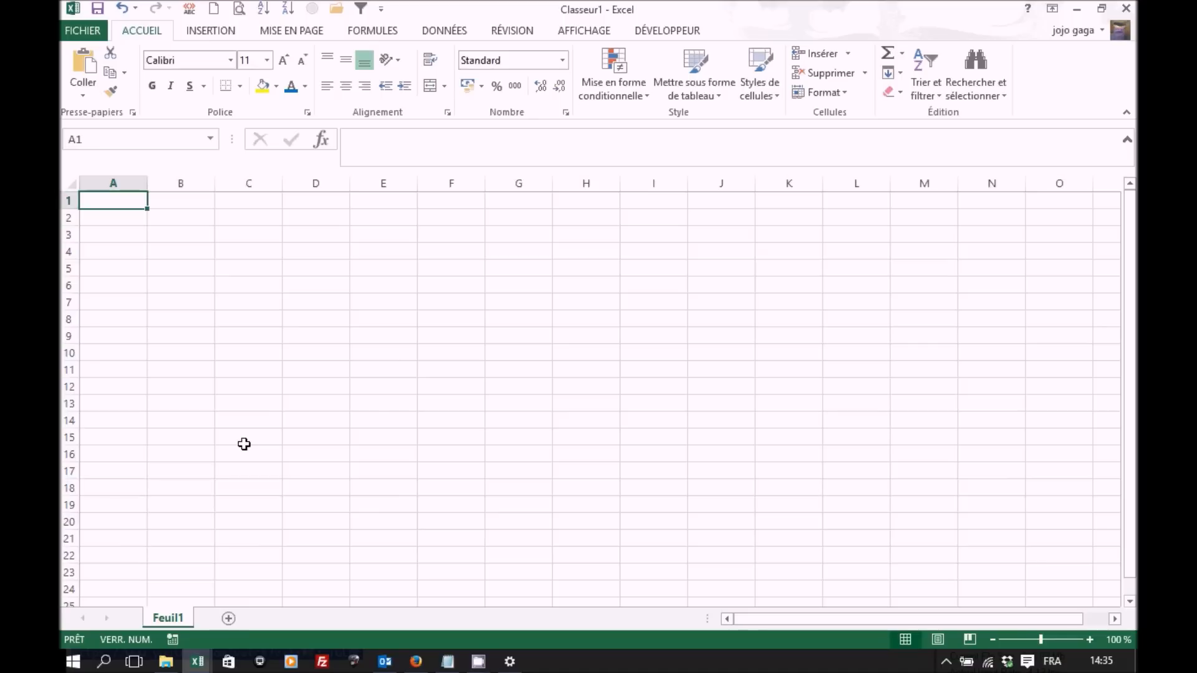
Step: Enter the heading "Vendeurs" in A1 and list Riri, Fifi and Loulou below it in A2:A4
type("Ven")
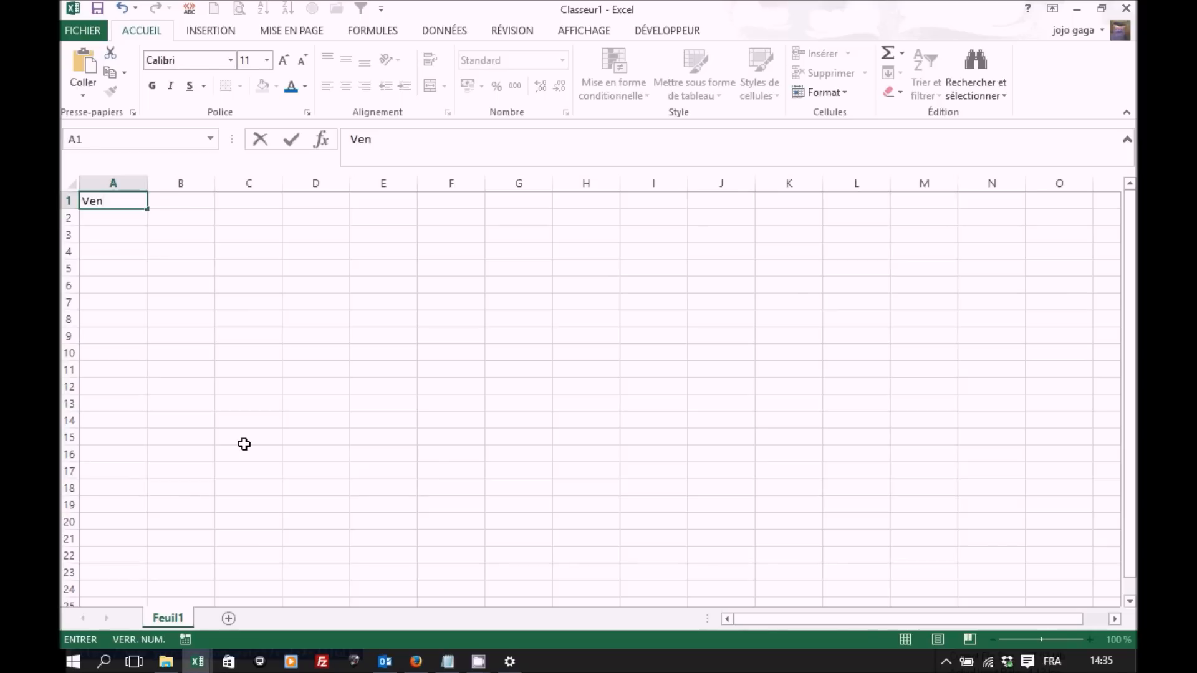
type("deurs")
key("Return")
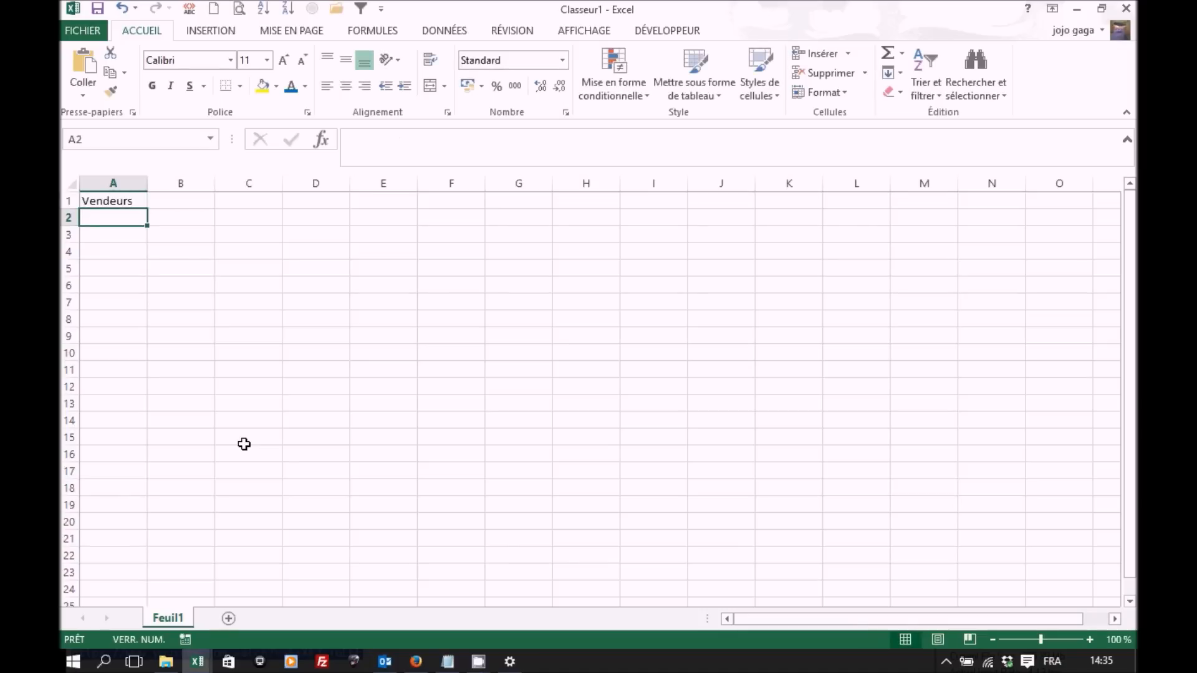
type("Riri")
key("Return")
type("Fifi")
key("Return")
type("Loulou")
key("Return")
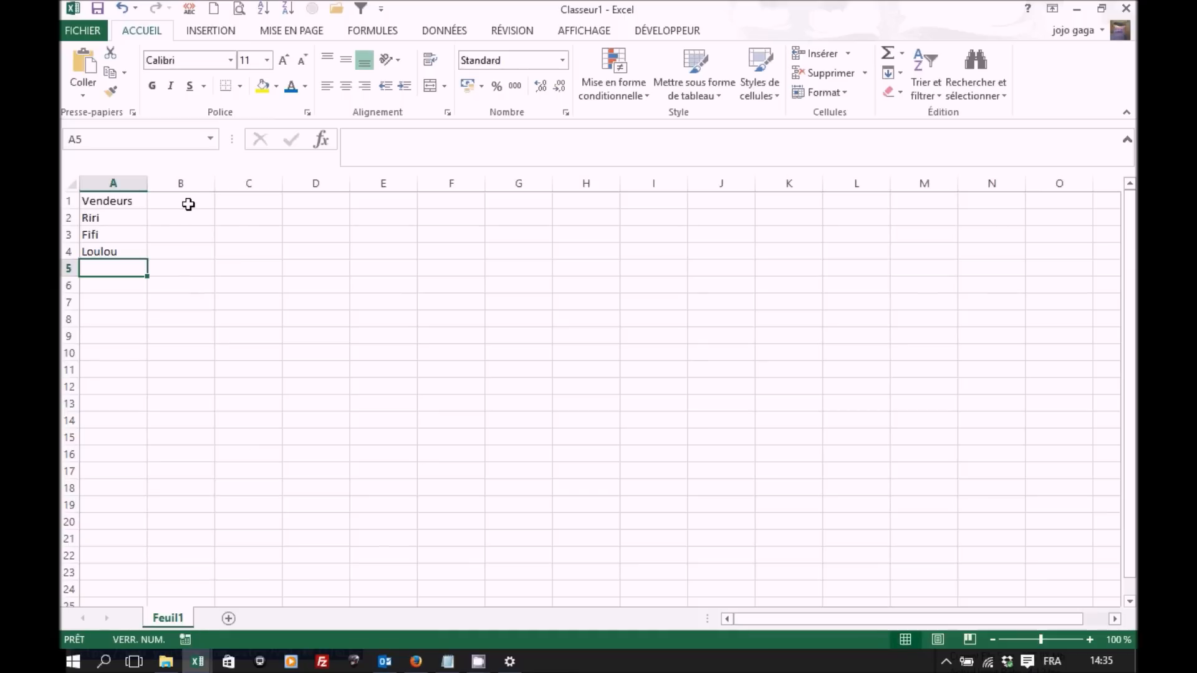
Step: Enter the heading "Nombre de chemises unies vendues" in cell B1
left_click(188, 200)
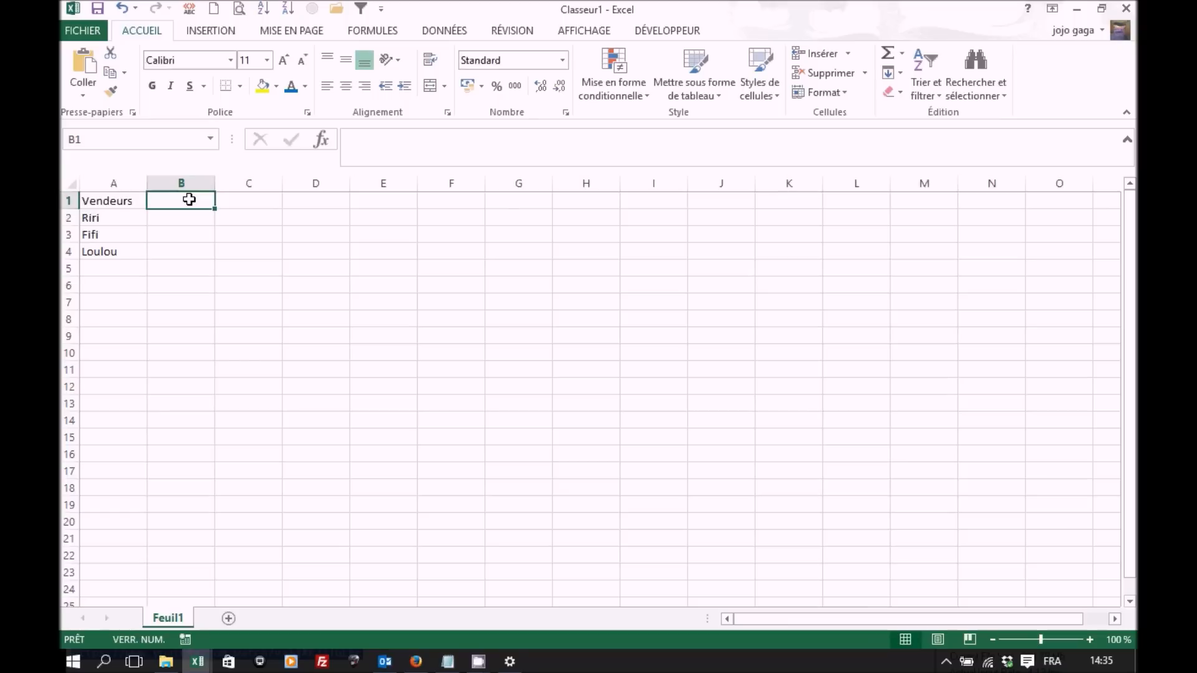
type("Nombre de")
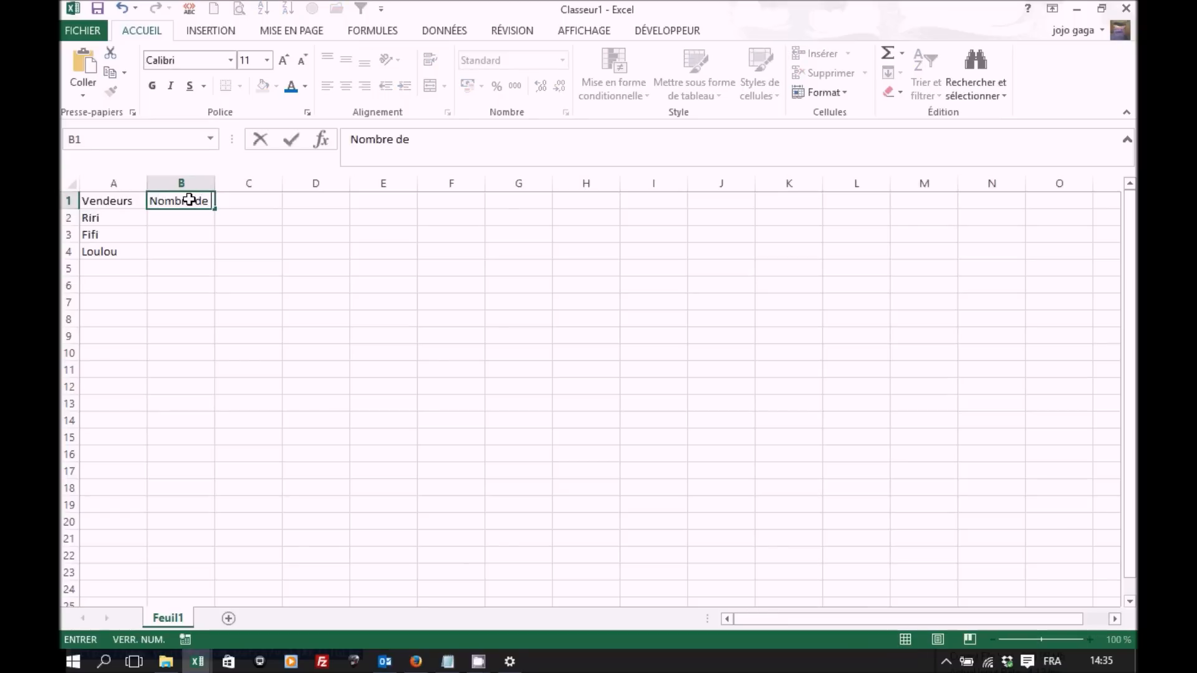
type(" chemises ")
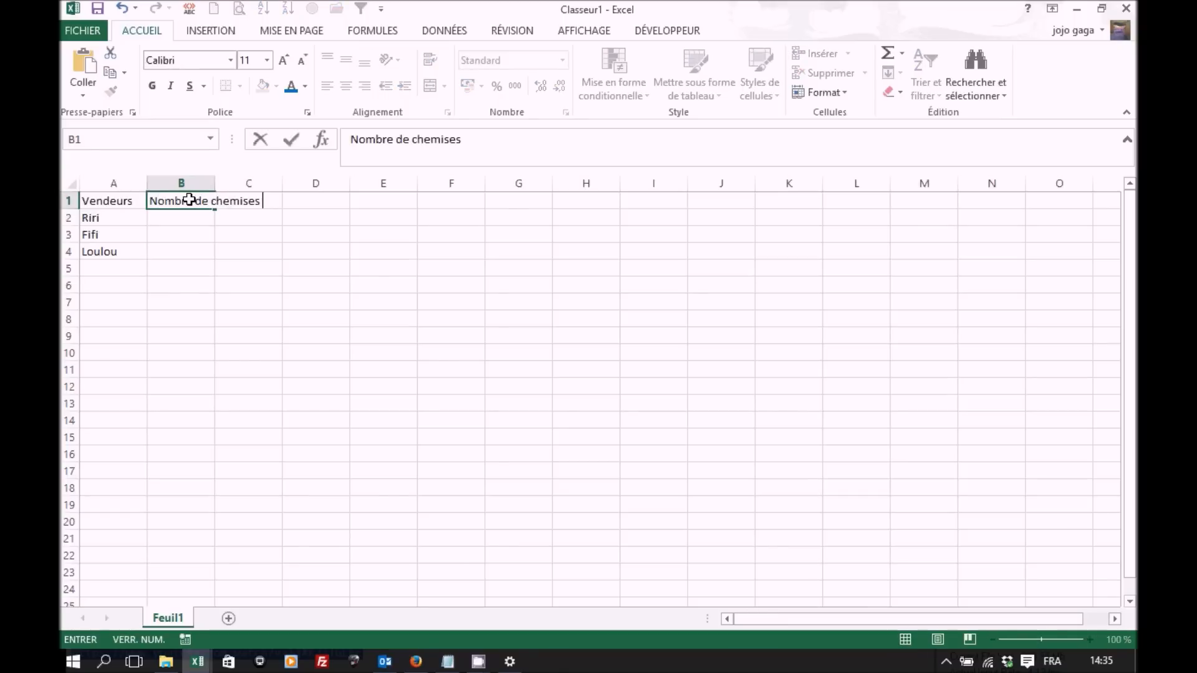
type("unies vendues")
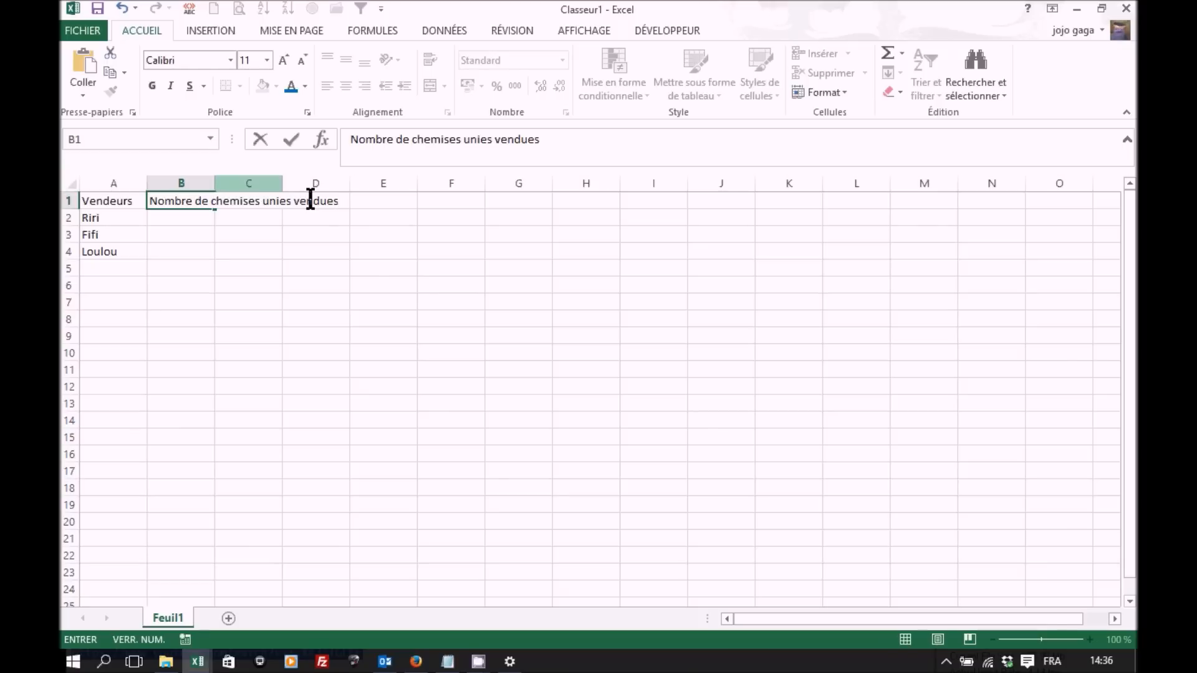
key("Return")
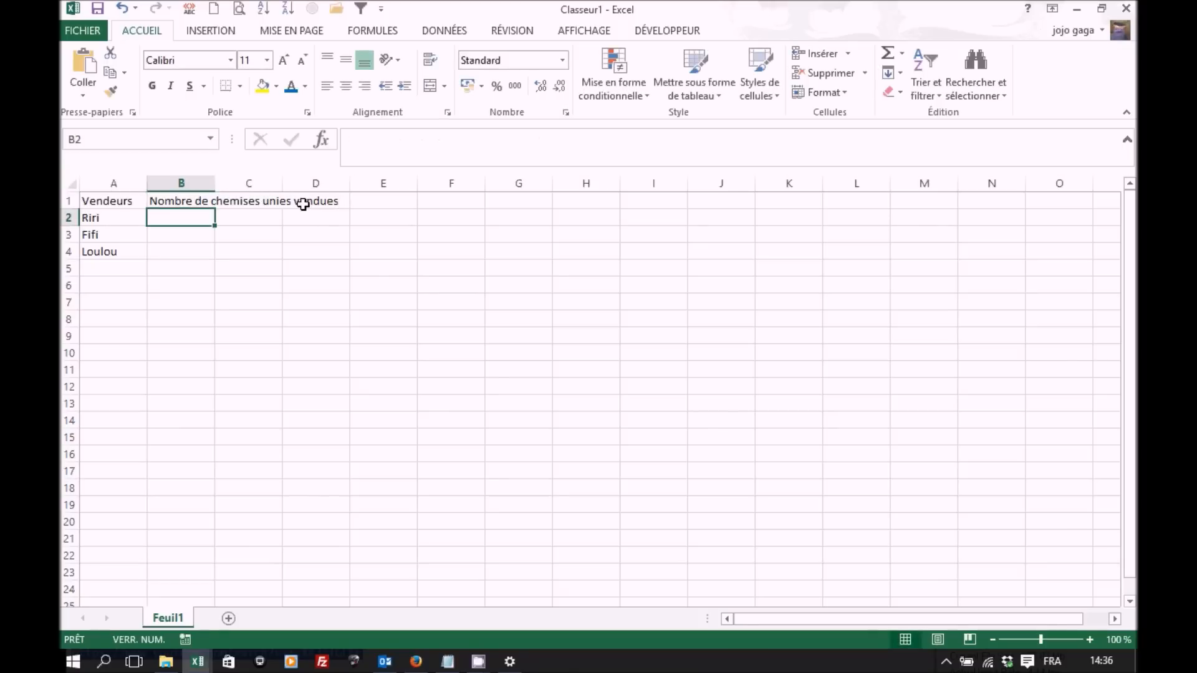
Step: Enter the headings "Nombres de chemises rayées vendues" in C1 and "Nombre de chemises fleuries vendues" in D1
left_click(247, 202)
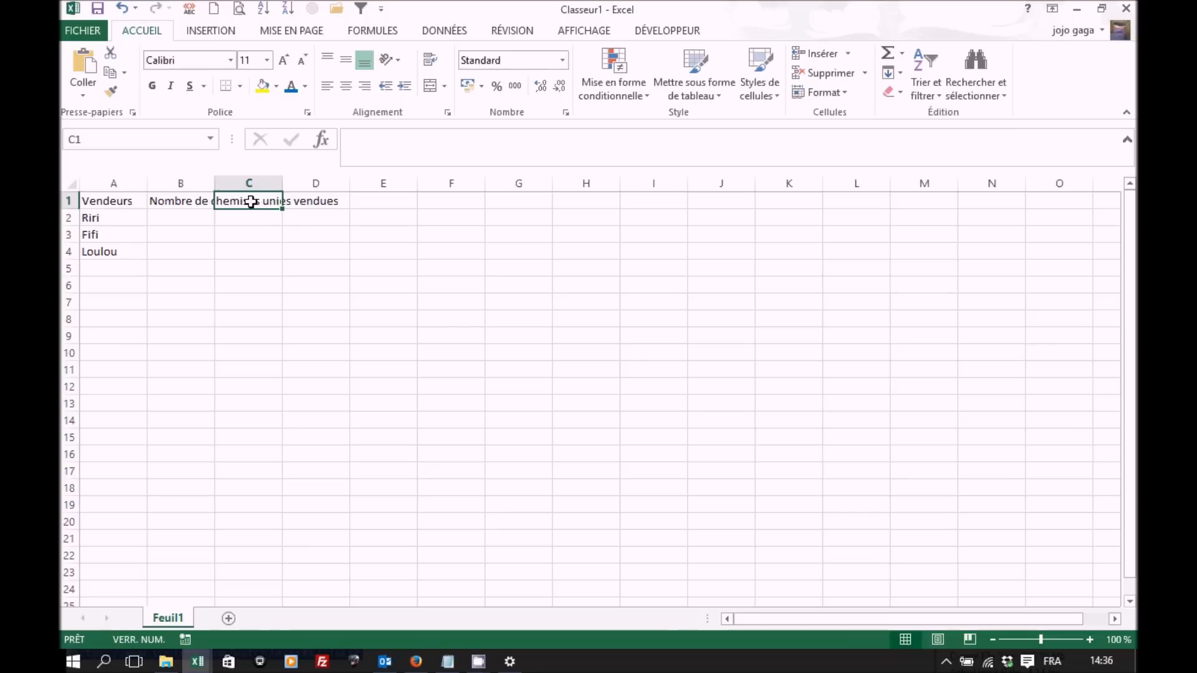
type("Nom")
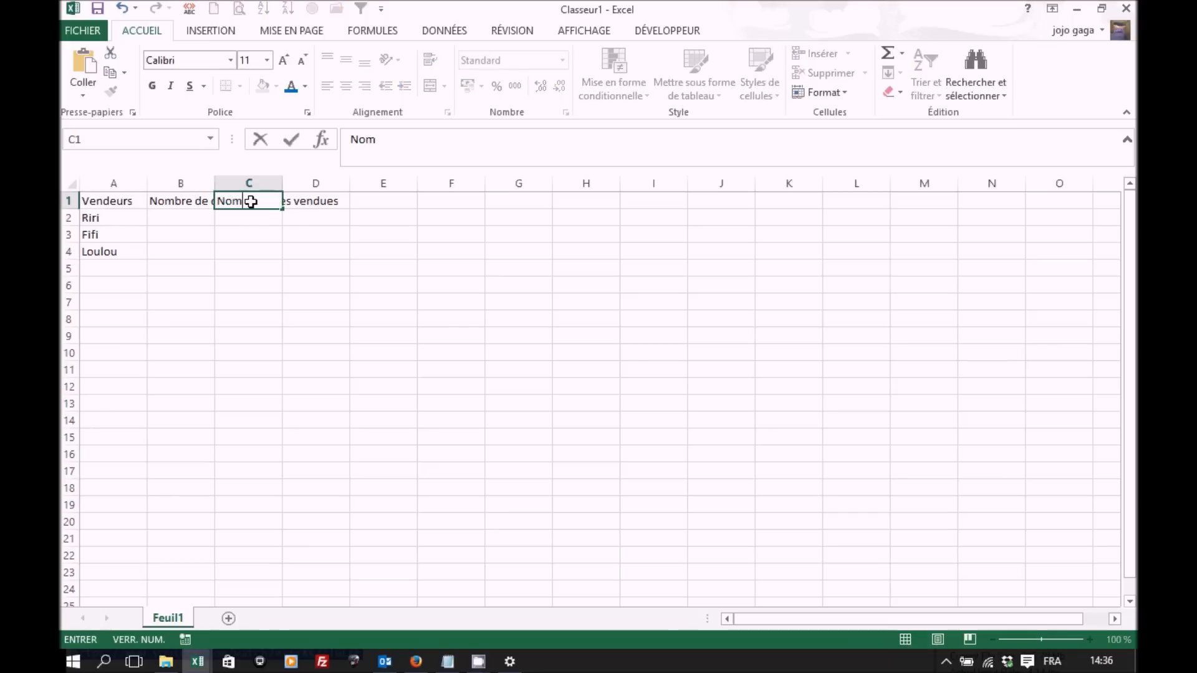
type("bres de chemi")
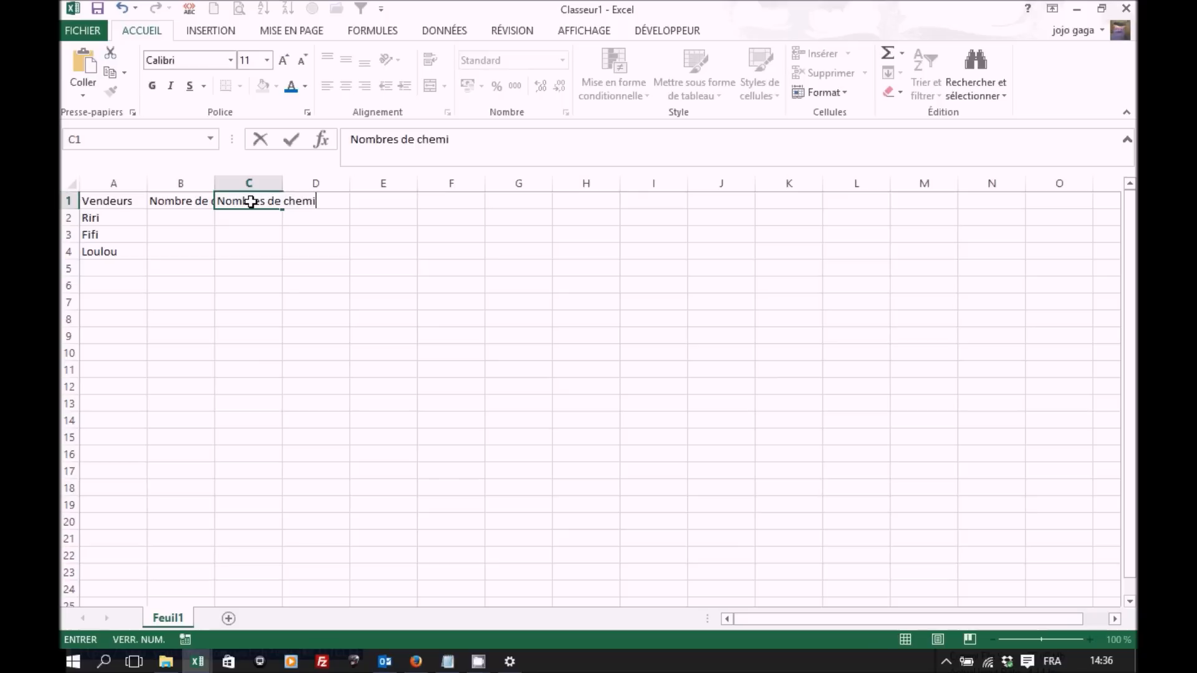
type("ses rayées vendues")
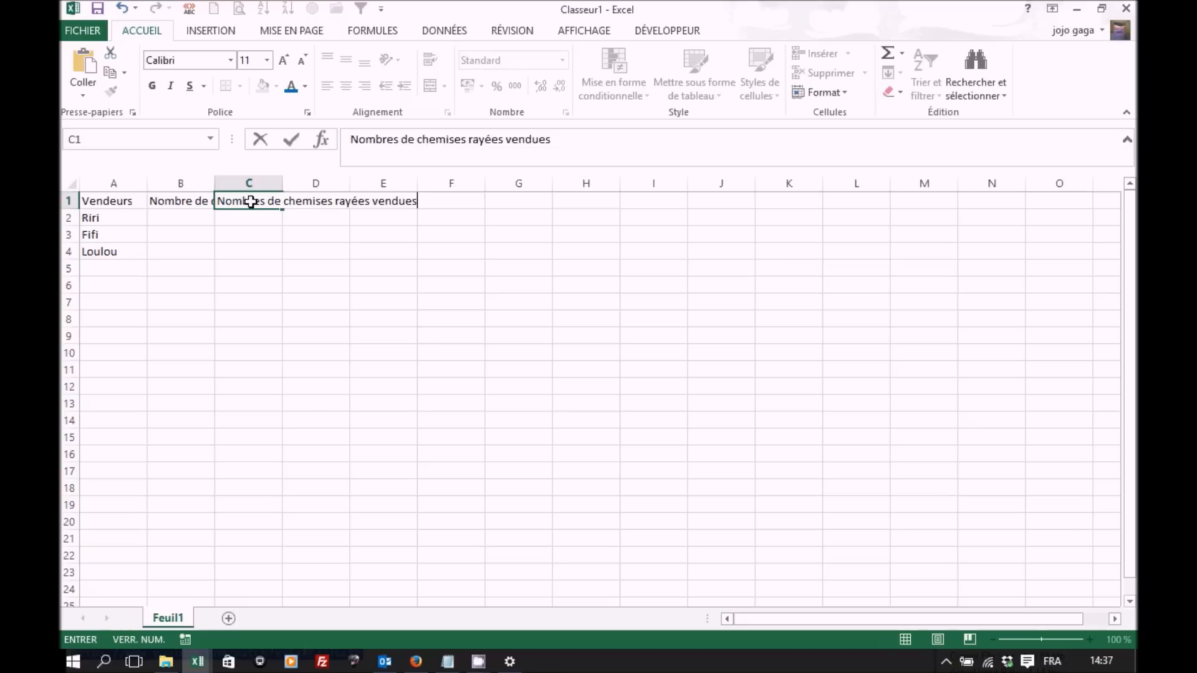
key("Tab")
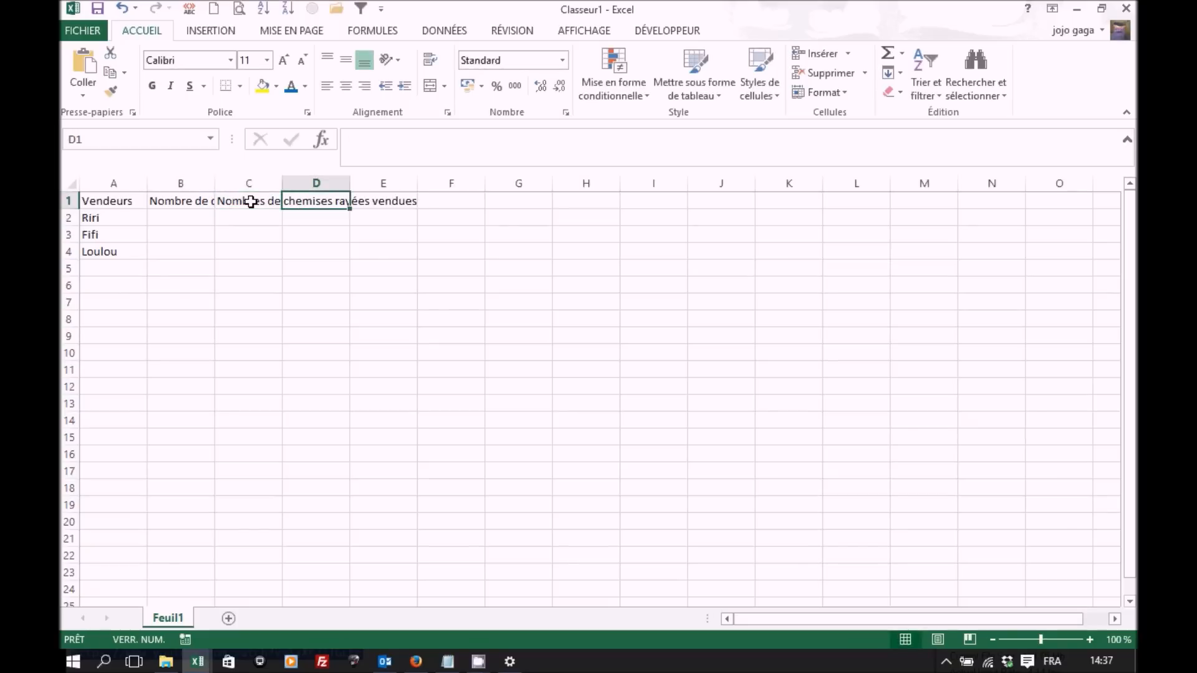
type("Nombre de chemises fleuries ven")
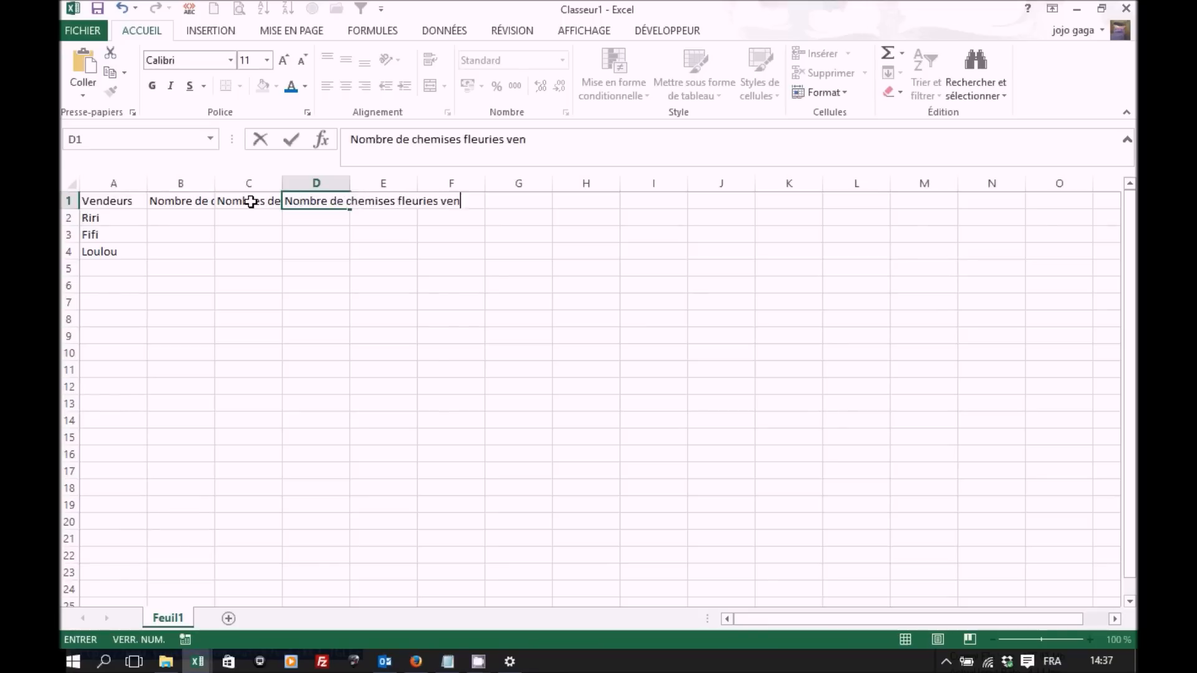
type("dues")
key("Return")
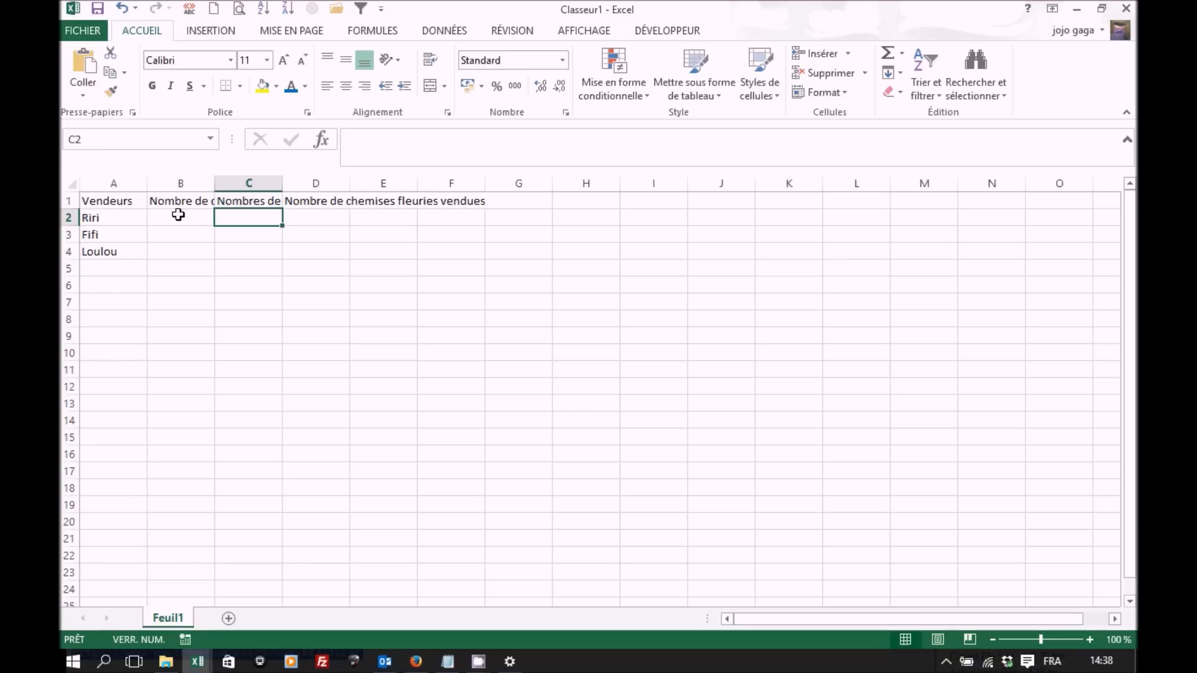
Step: Select the data range B2:D4 and fill B2:B4 with the values 32, 45 and 54
left_click_drag(178, 214, 308, 251)
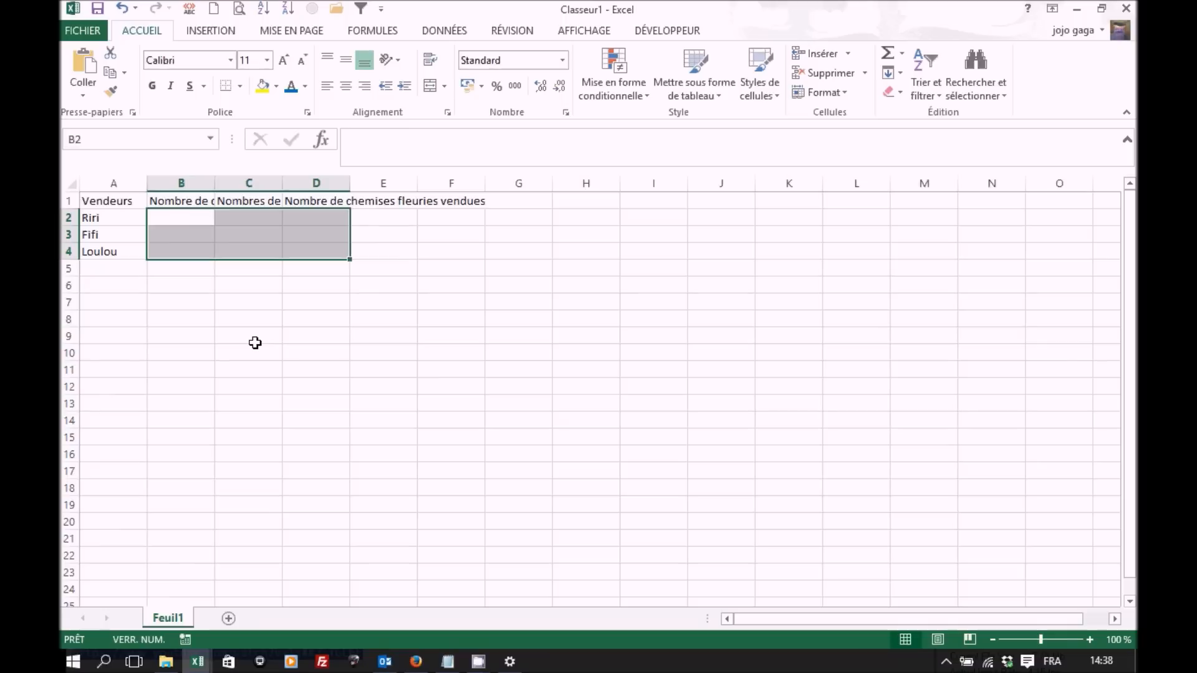
type("32")
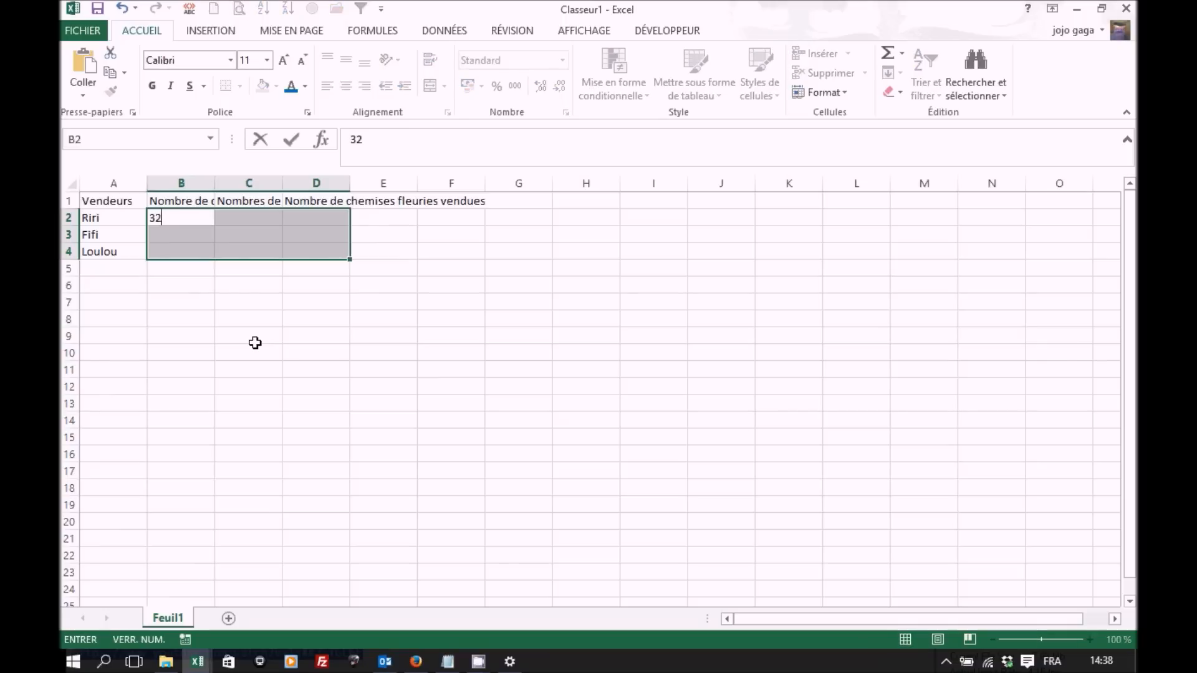
key("Return")
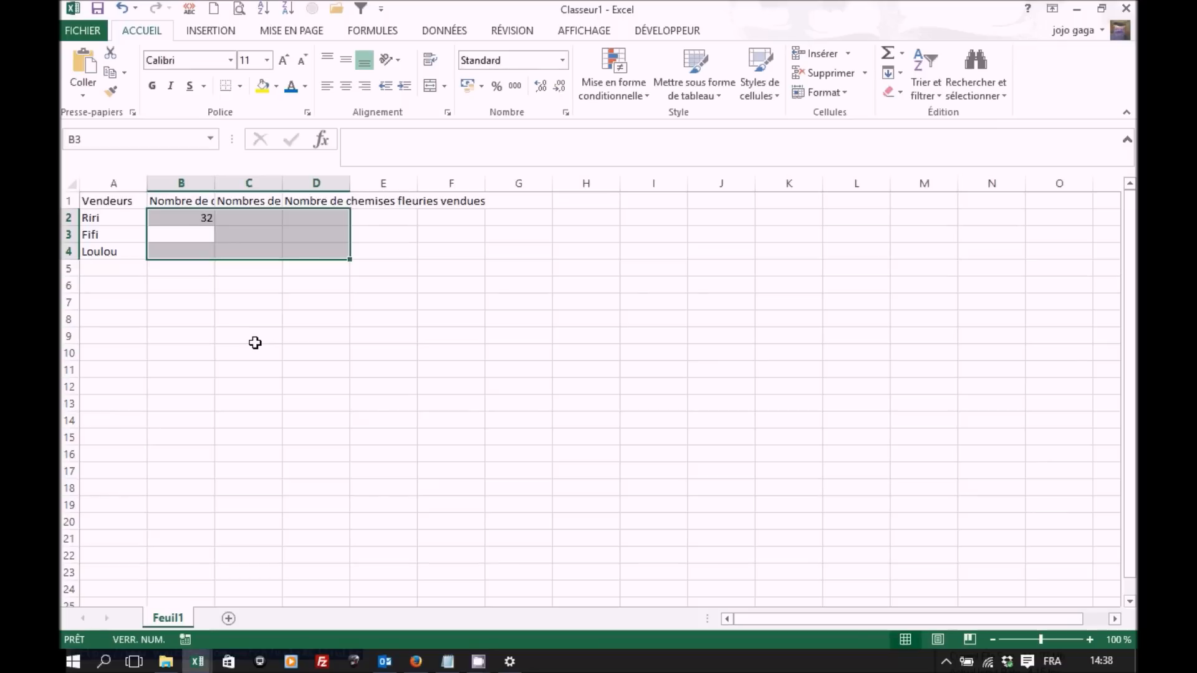
type("45")
key("Return")
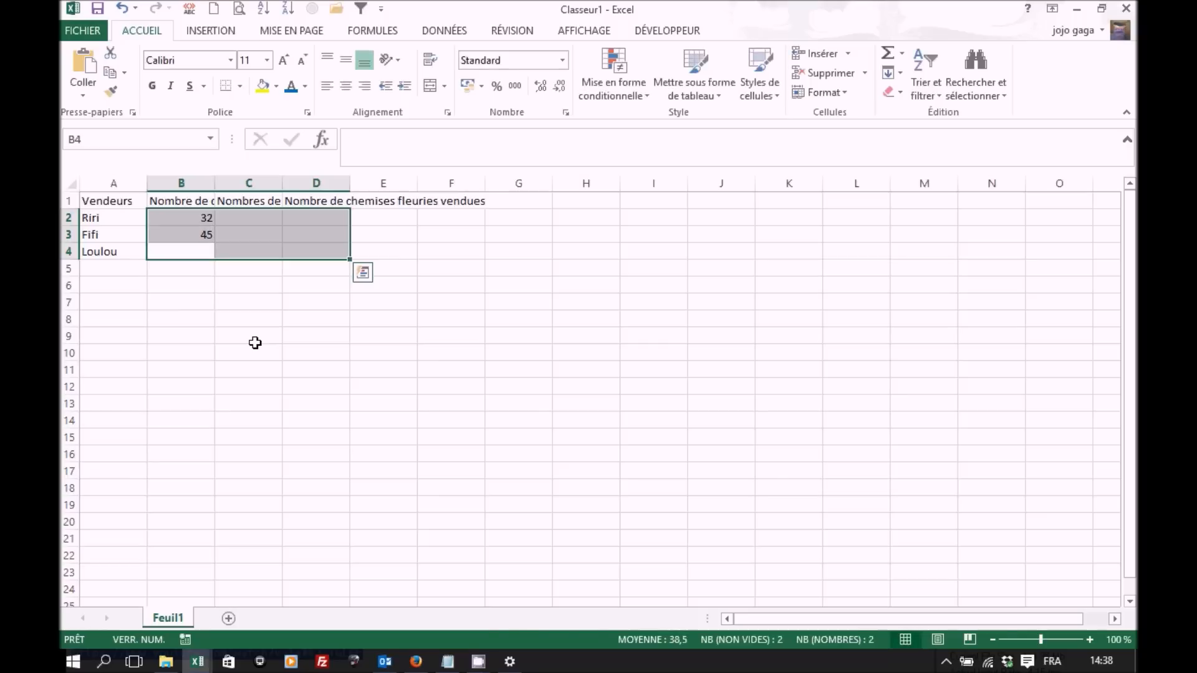
type("54")
key("Return")
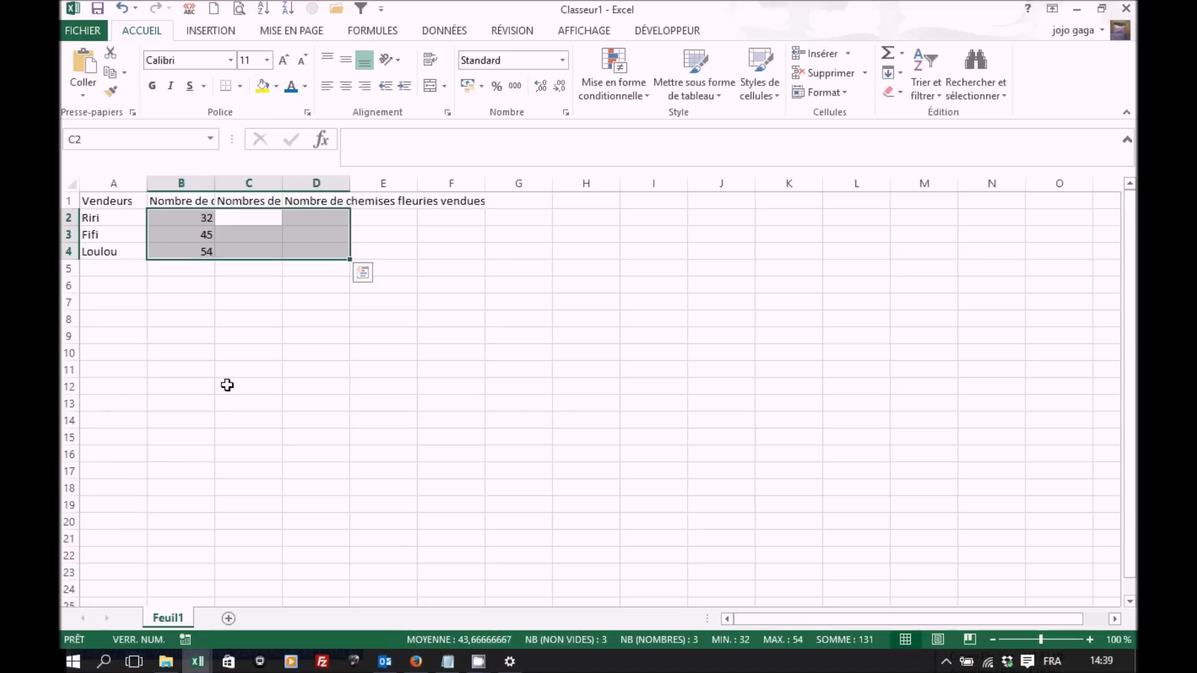
Step: Fill C2:C4 with the values 15, 76 and 46 within the selected range
type("15")
key("Return")
type("76")
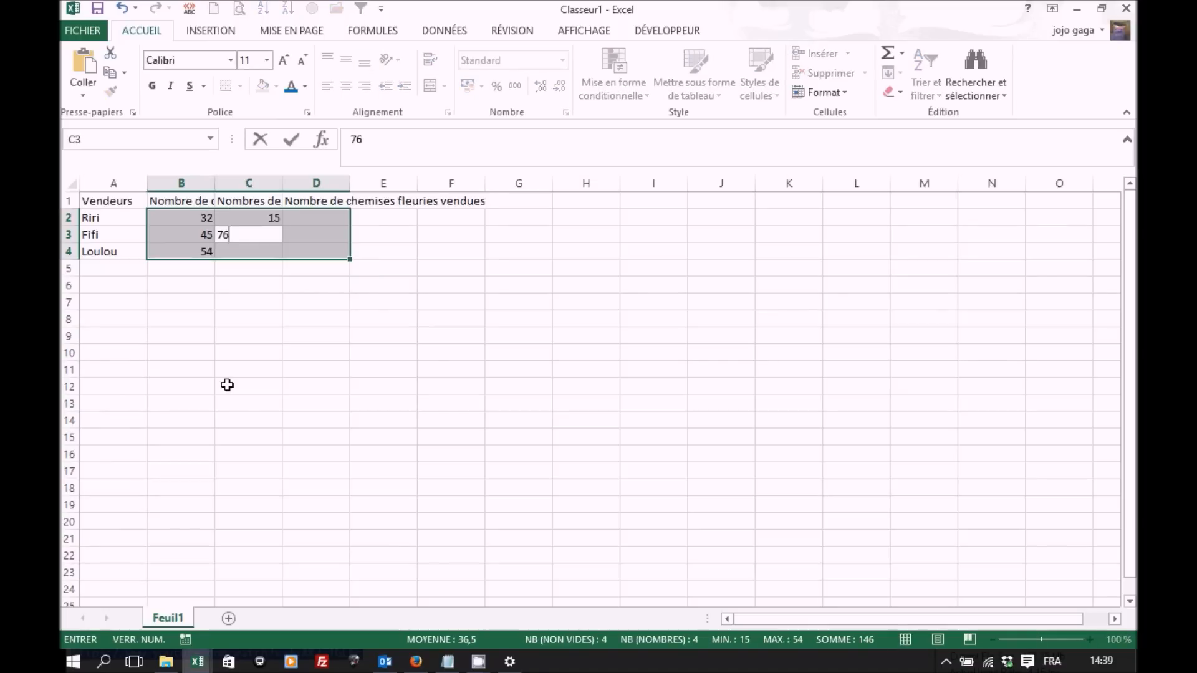
key("Return")
type("46")
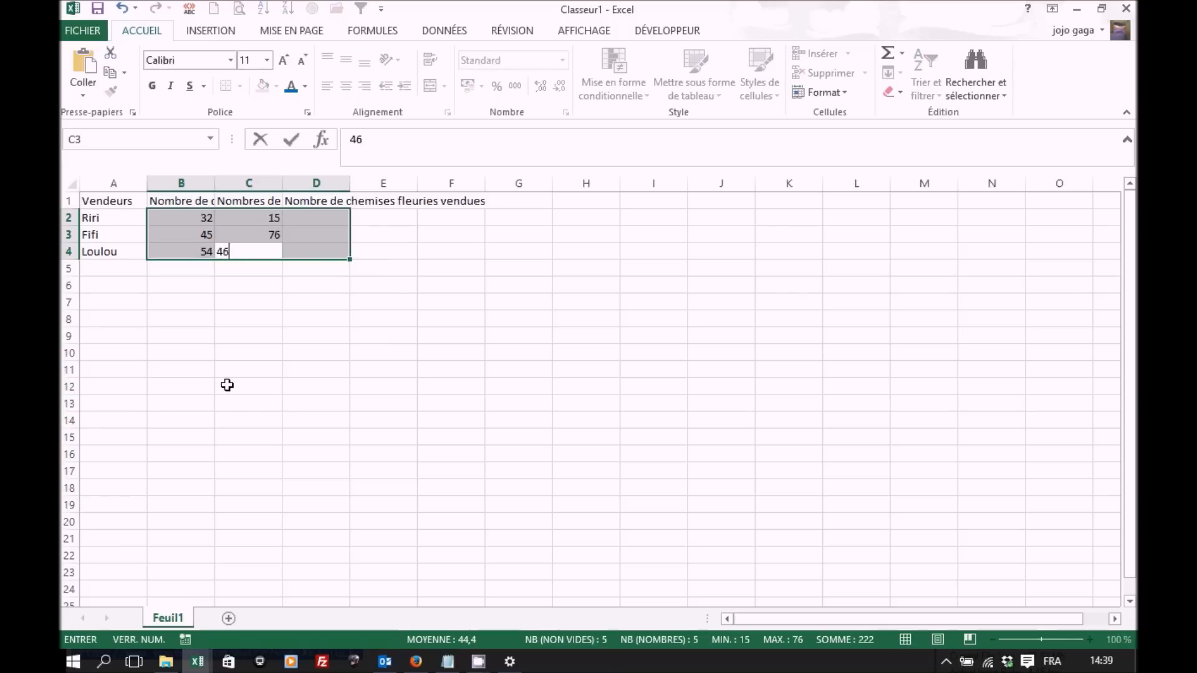
key("Return")
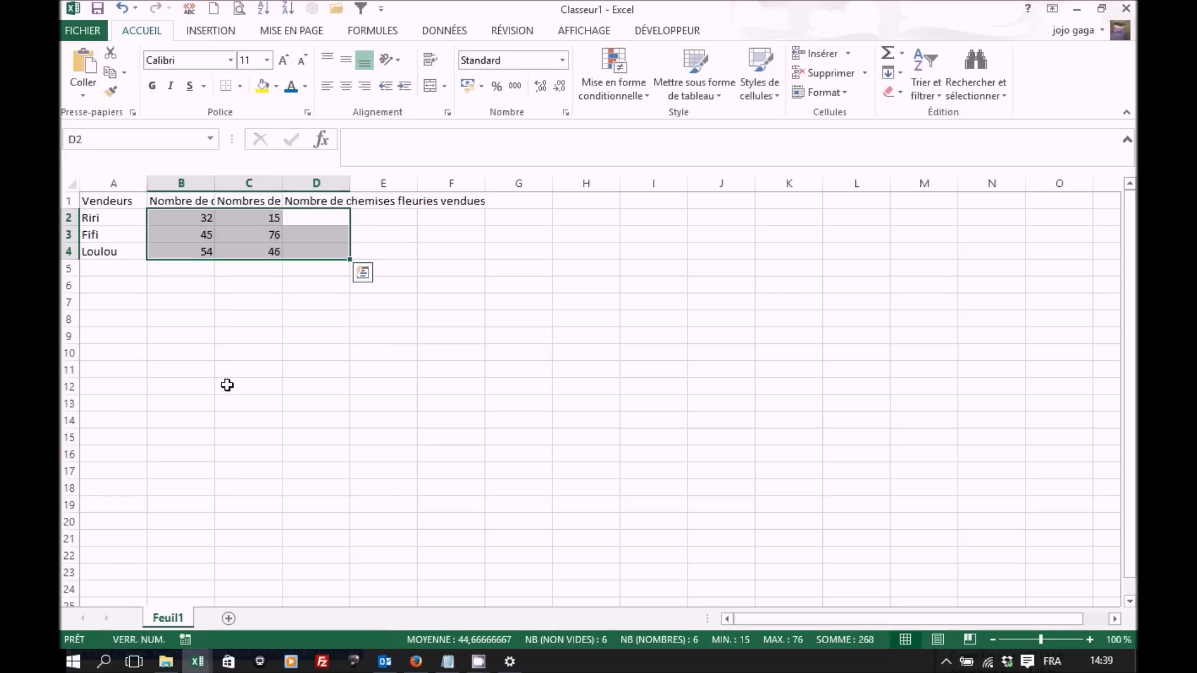
Step: Fill D2:D4 with the values 23, 55 and 58 within the selected range
type("23")
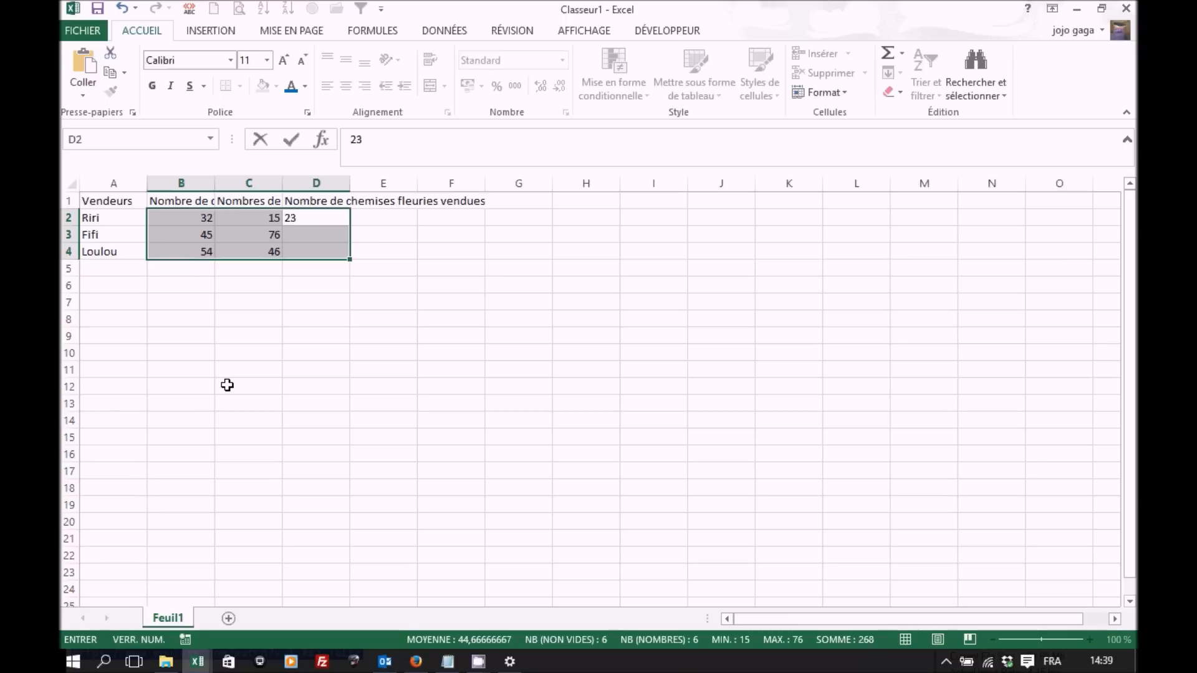
key("Return")
type("55")
key("Return")
type("58")
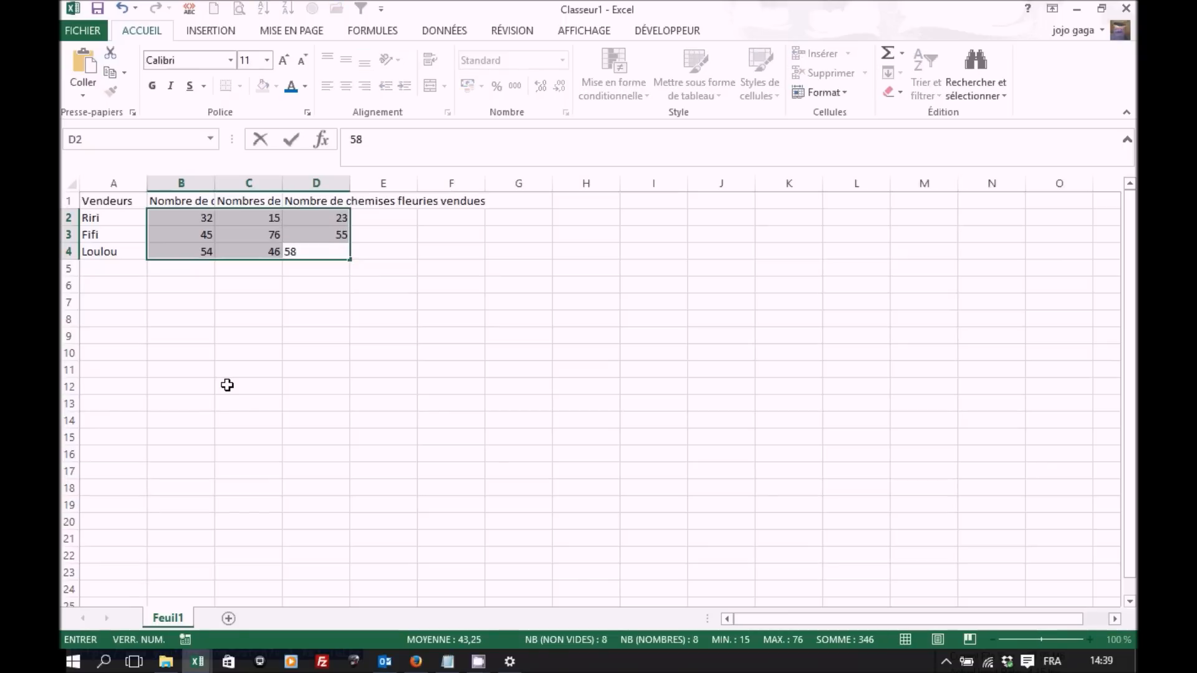
key("Return")
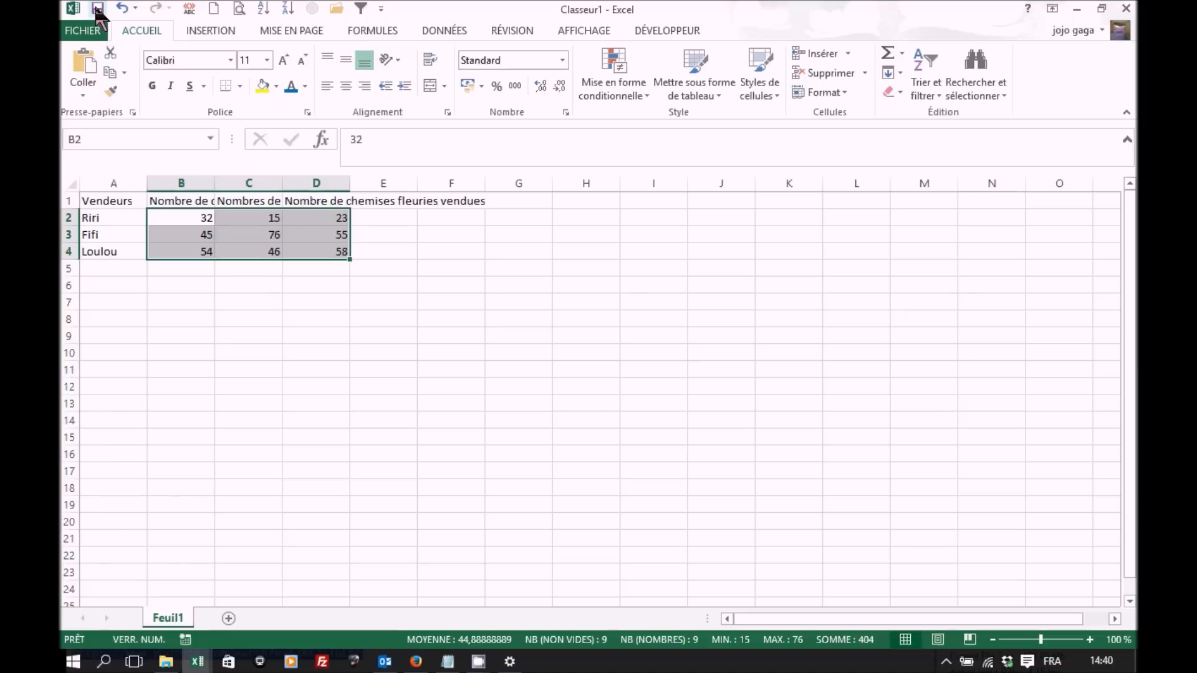
Step: Start saving the workbook in the computer's Documents folder, creating and opening a new subfolder named "Demo Debutant"
left_click(97, 9)
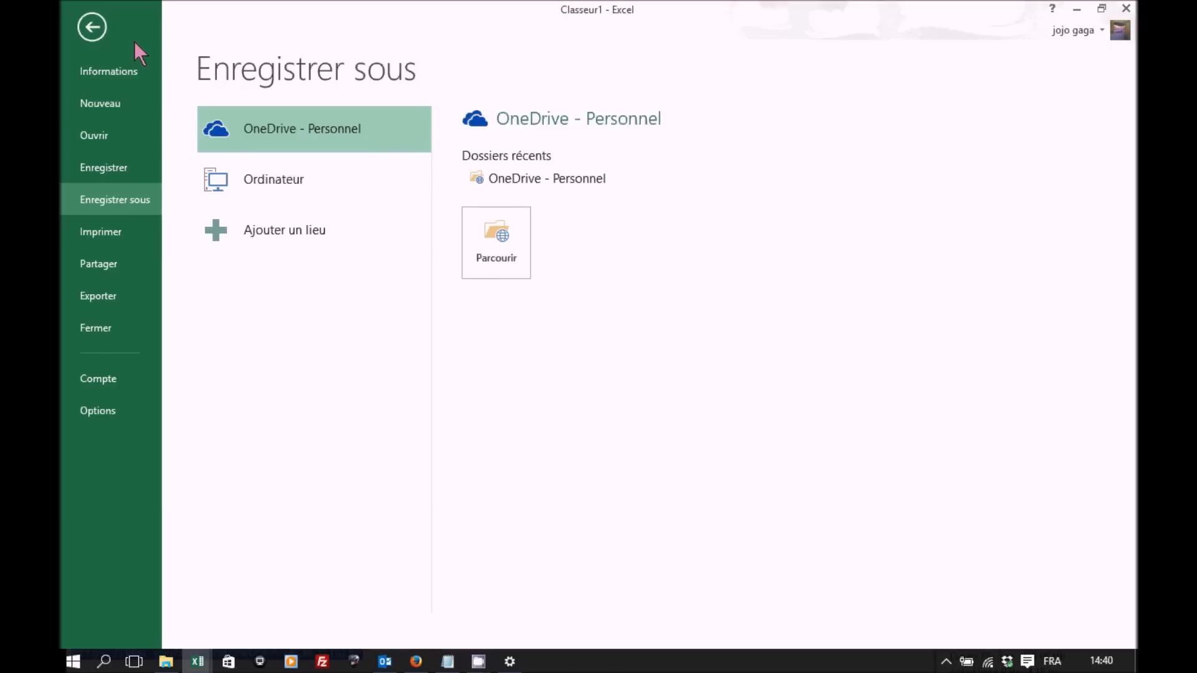
left_click(259, 177)
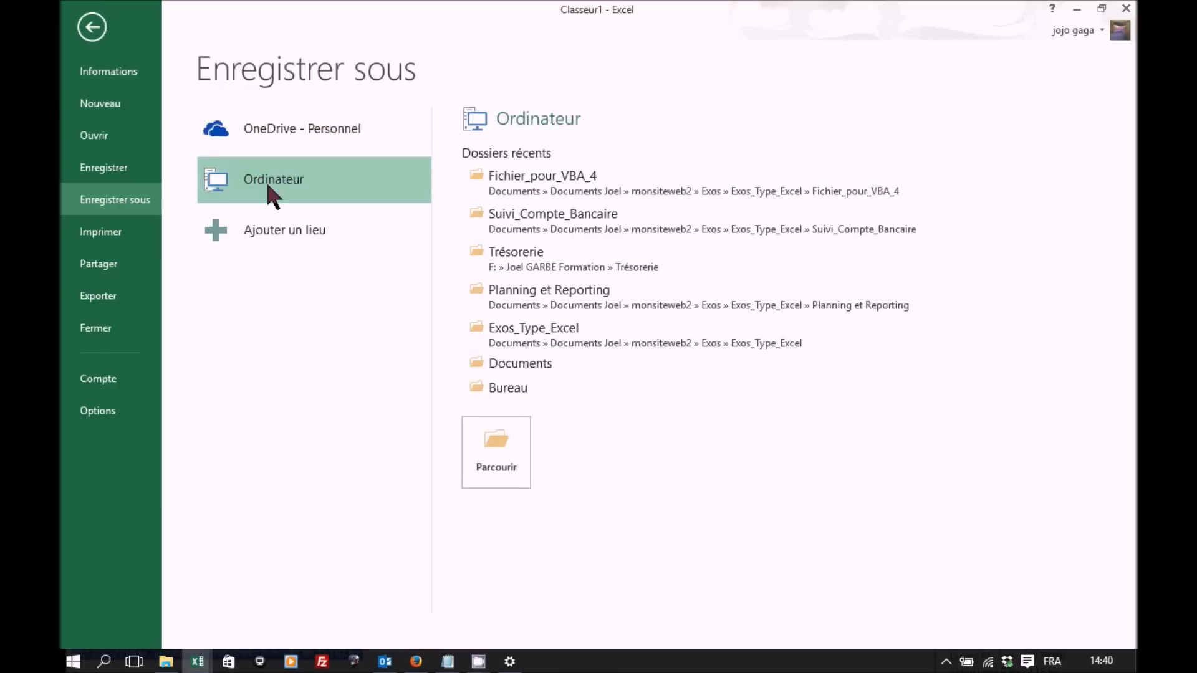
left_click(514, 364)
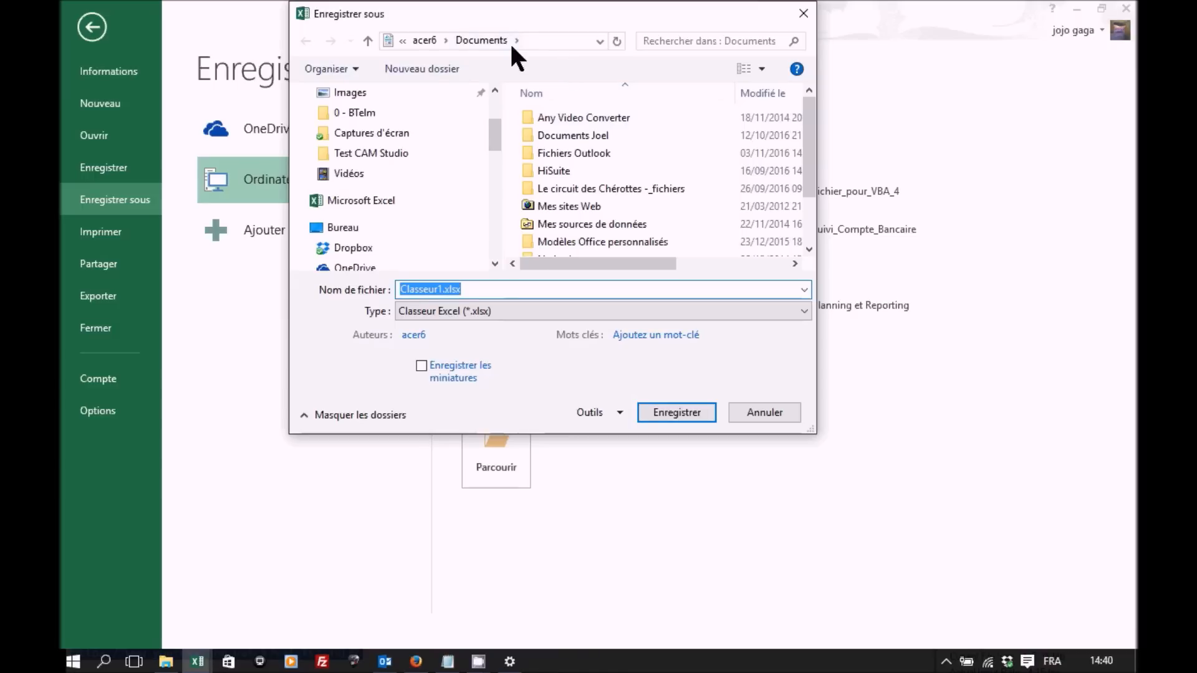
left_click(422, 70)
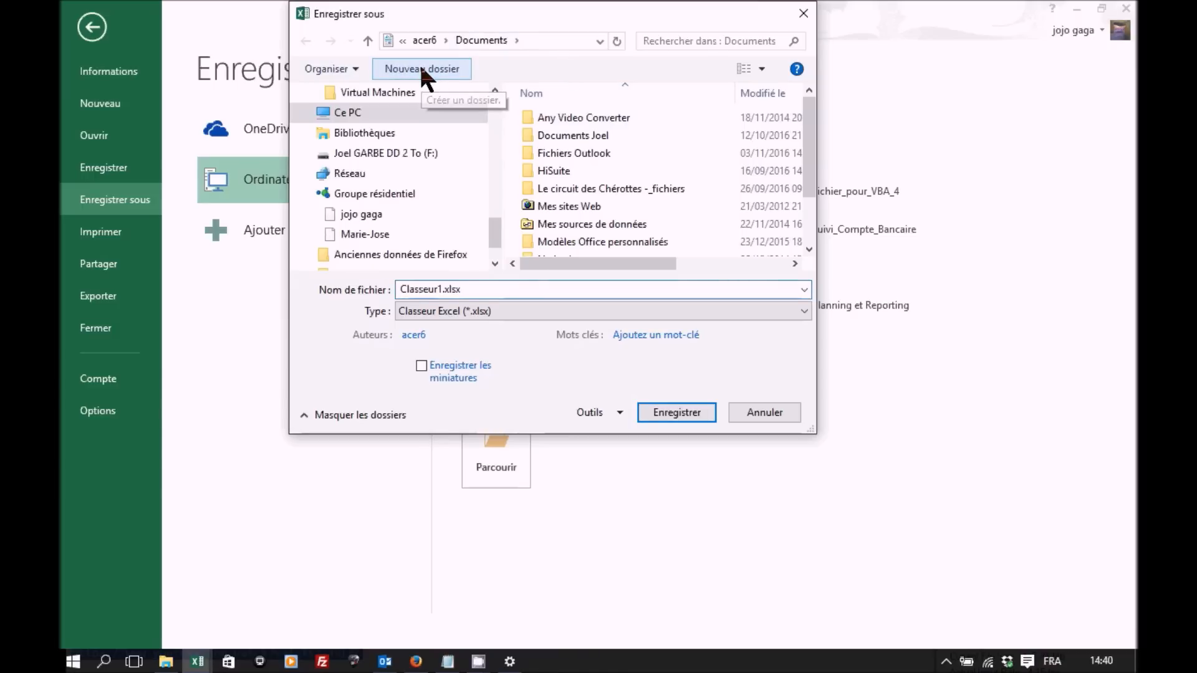
left_click(422, 70)
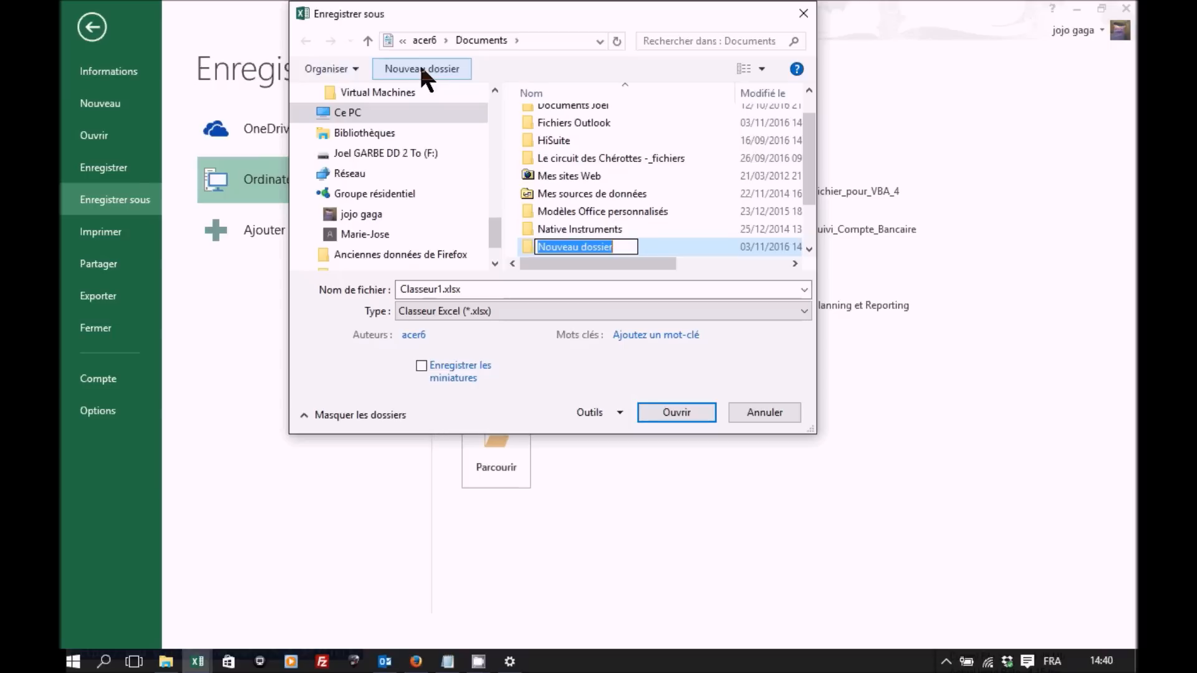
type("Demo")
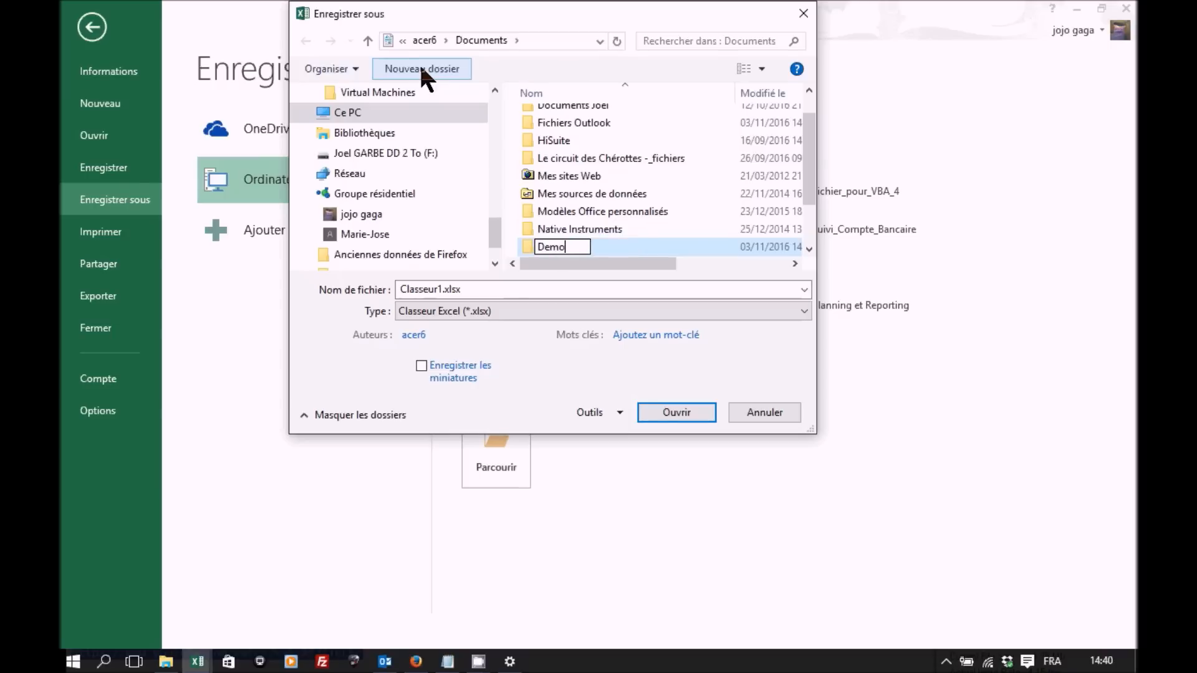
type(" Debutant")
key("Return")
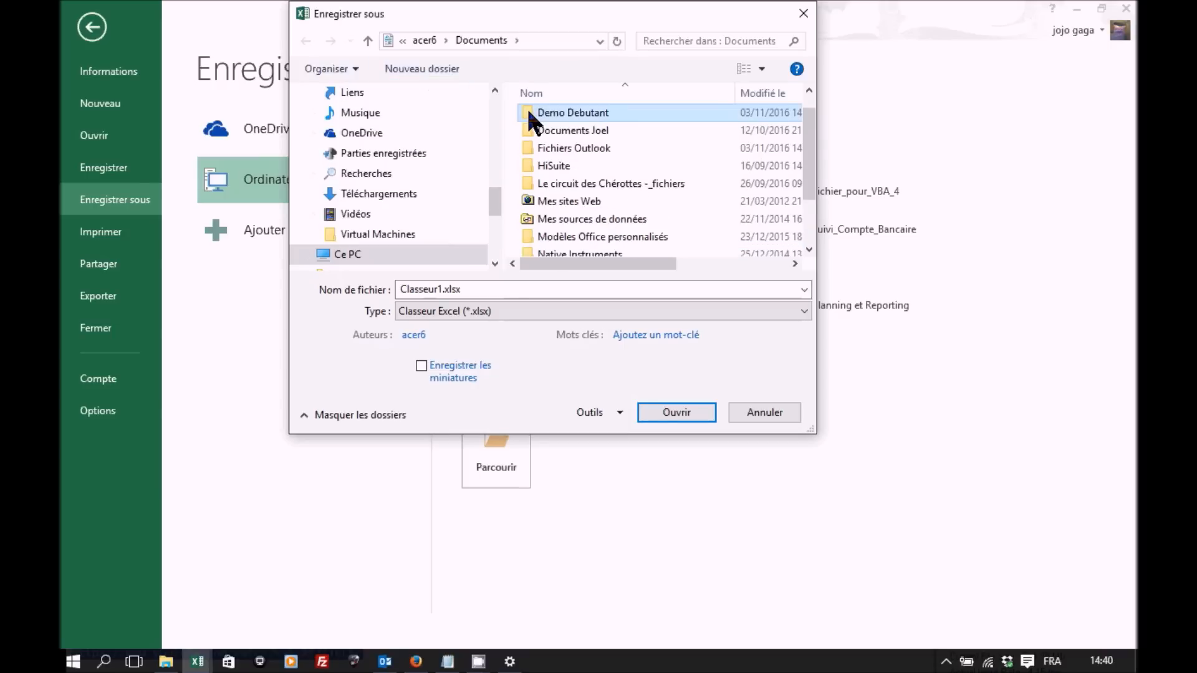
double_click(526, 108)
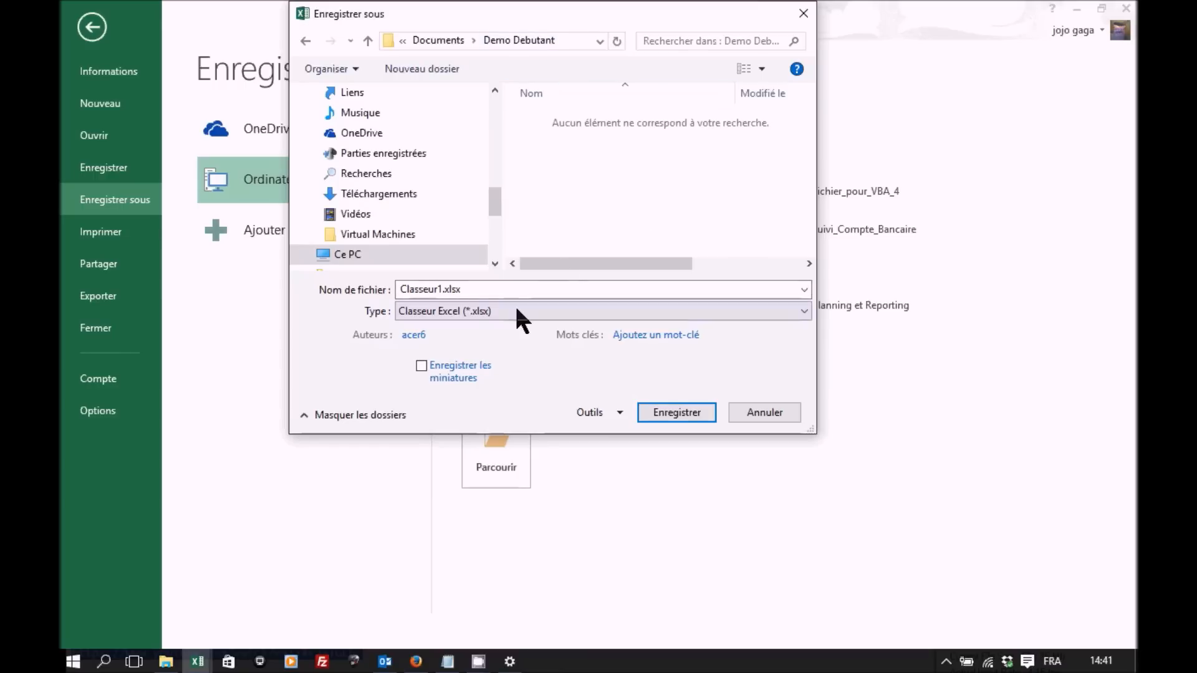
Step: Name the file "Ventes de chemises", keep the type Classeur Excel (*.xlsx), and save it
left_click_drag(513, 290, 312, 303)
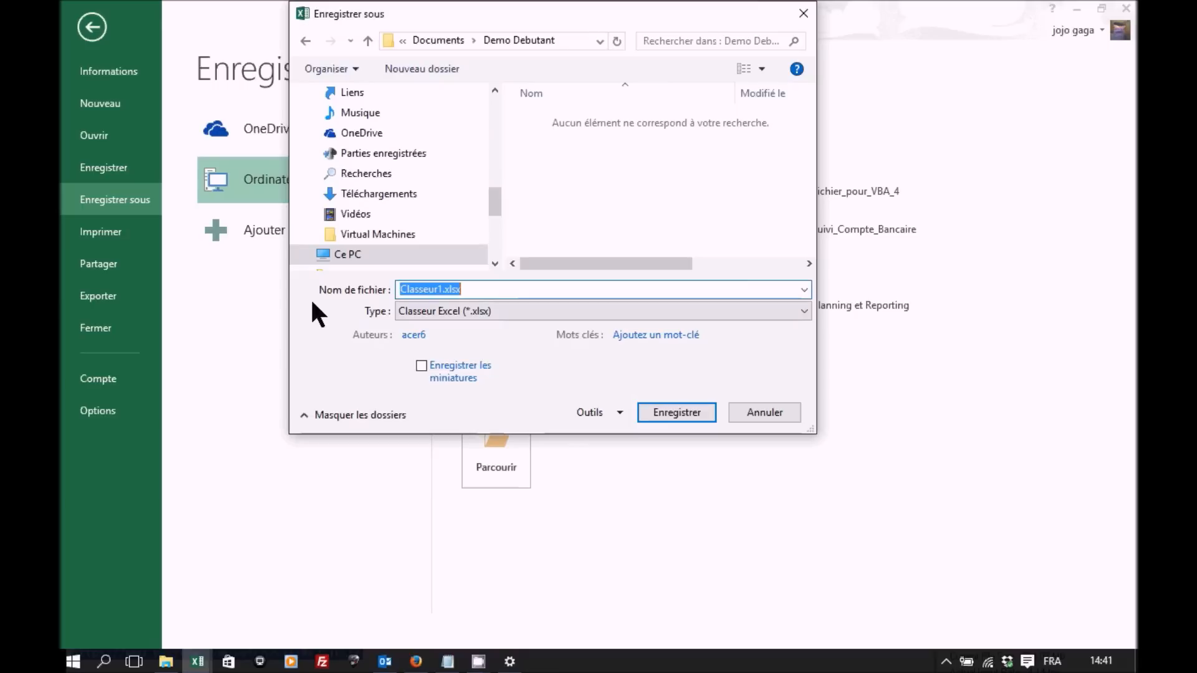
type("Vente")
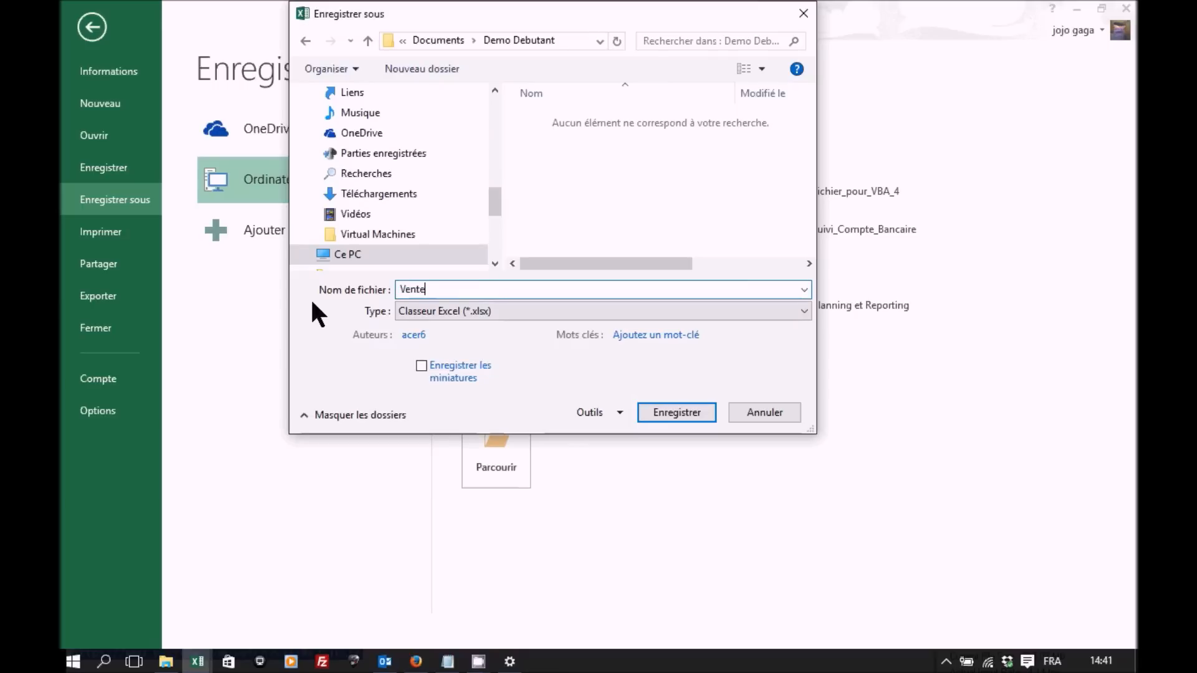
type("s de chemises")
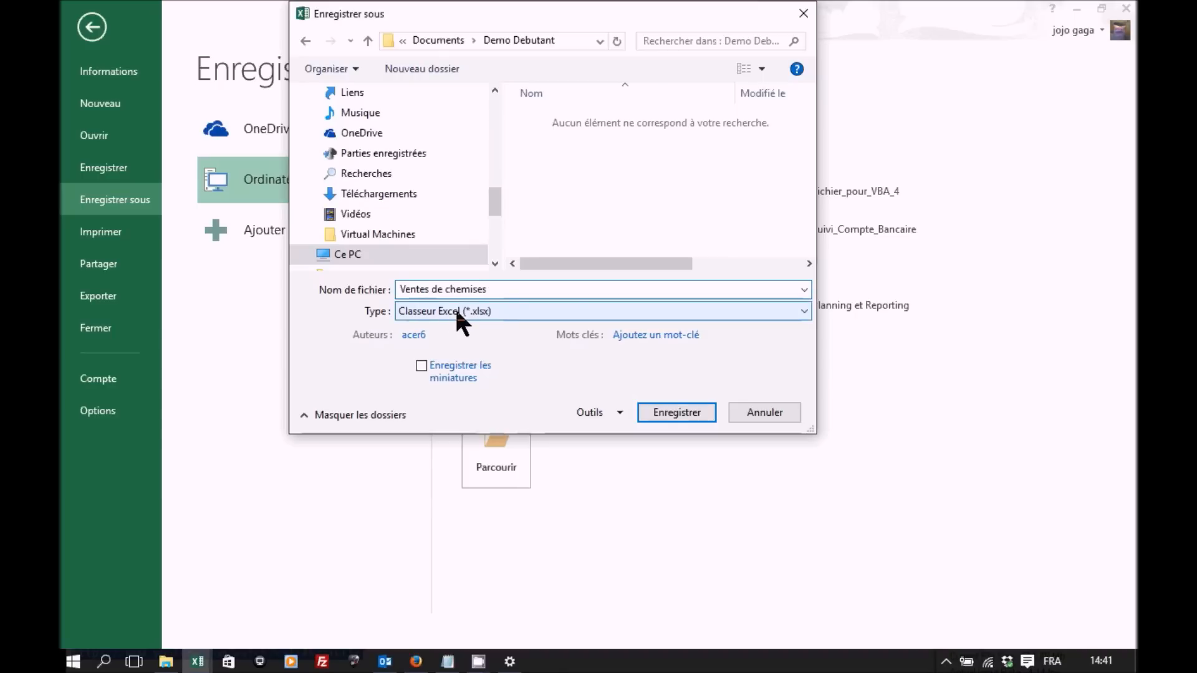
left_click(457, 315)
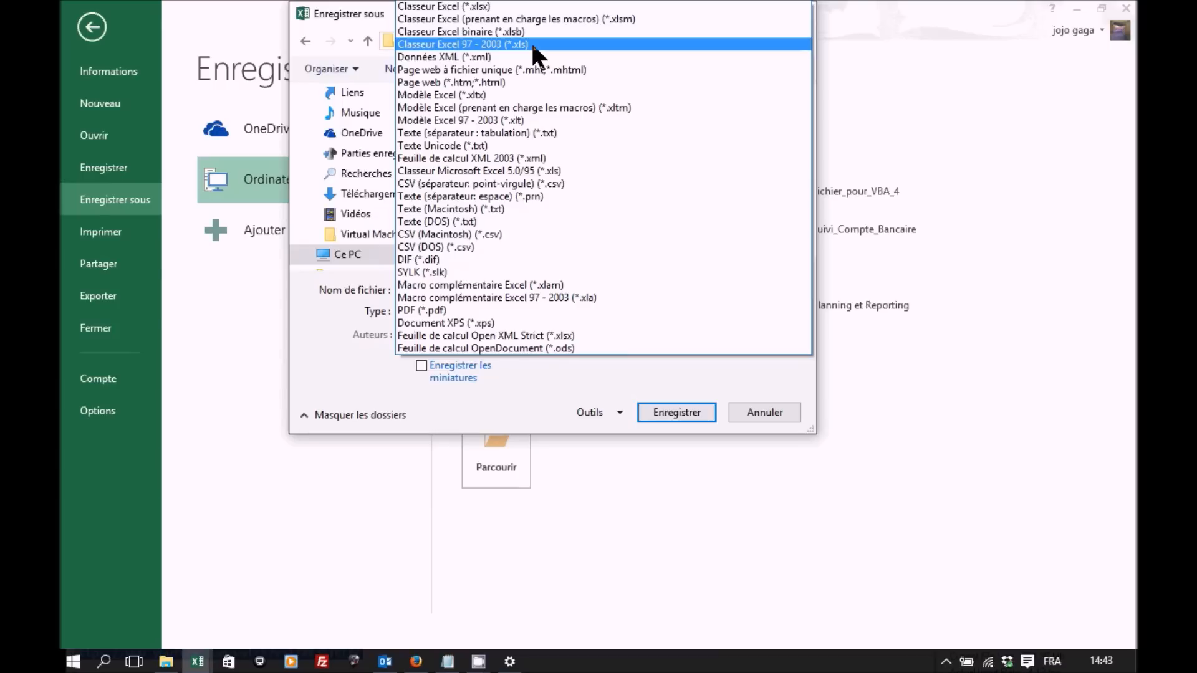
left_click(475, 9)
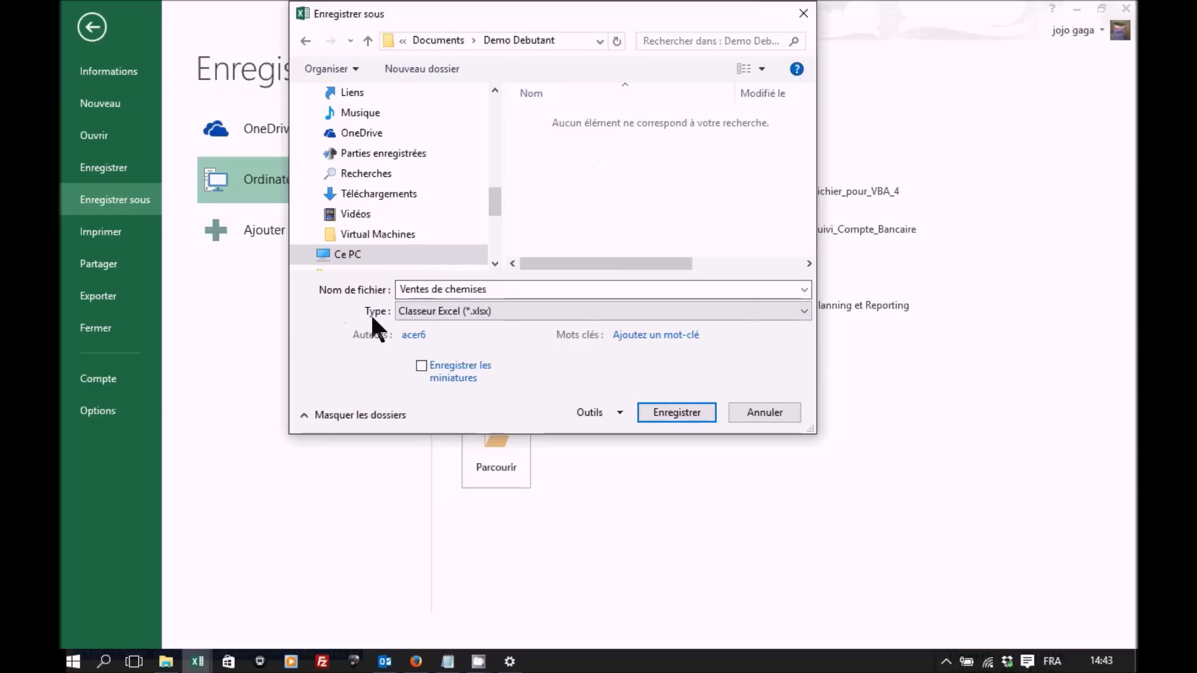
left_click(668, 414)
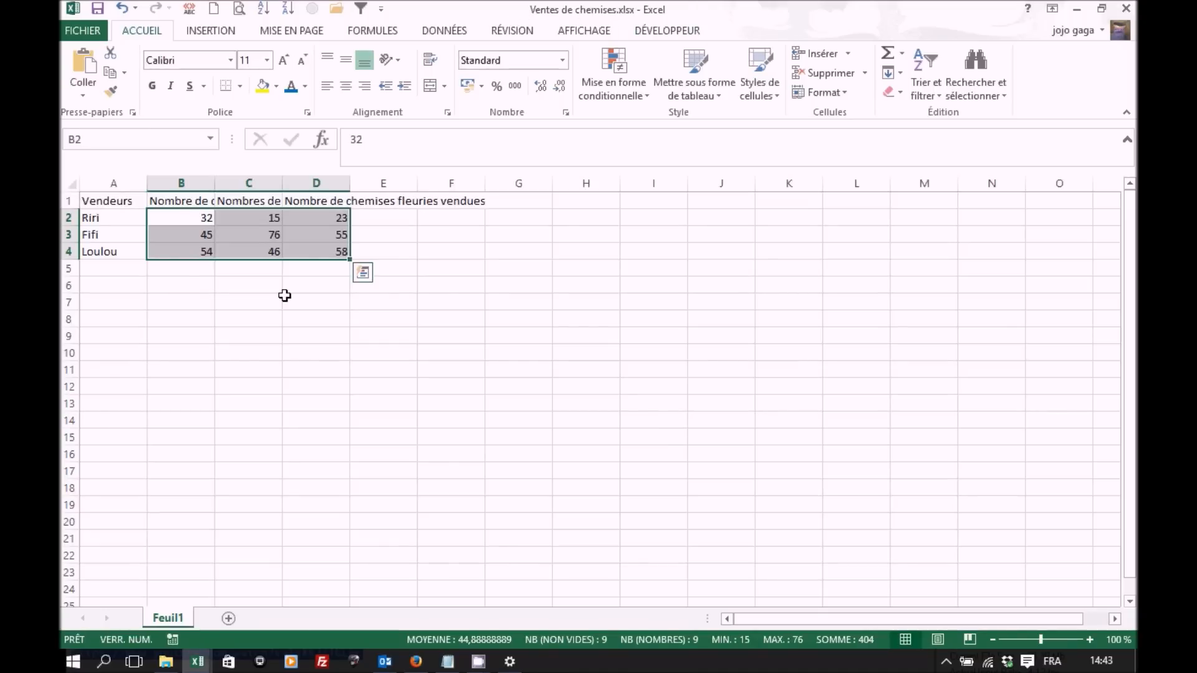
Step: Enter the row label "Total" in cell A5, below the last seller
left_click(133, 268)
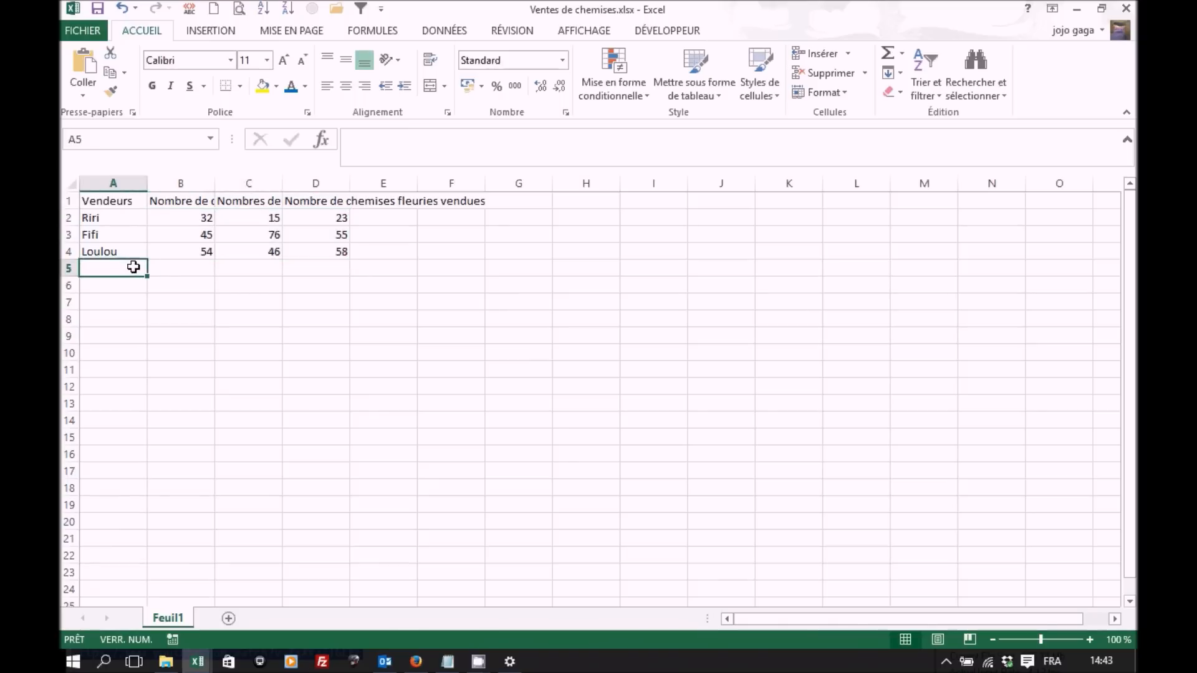
type("Total")
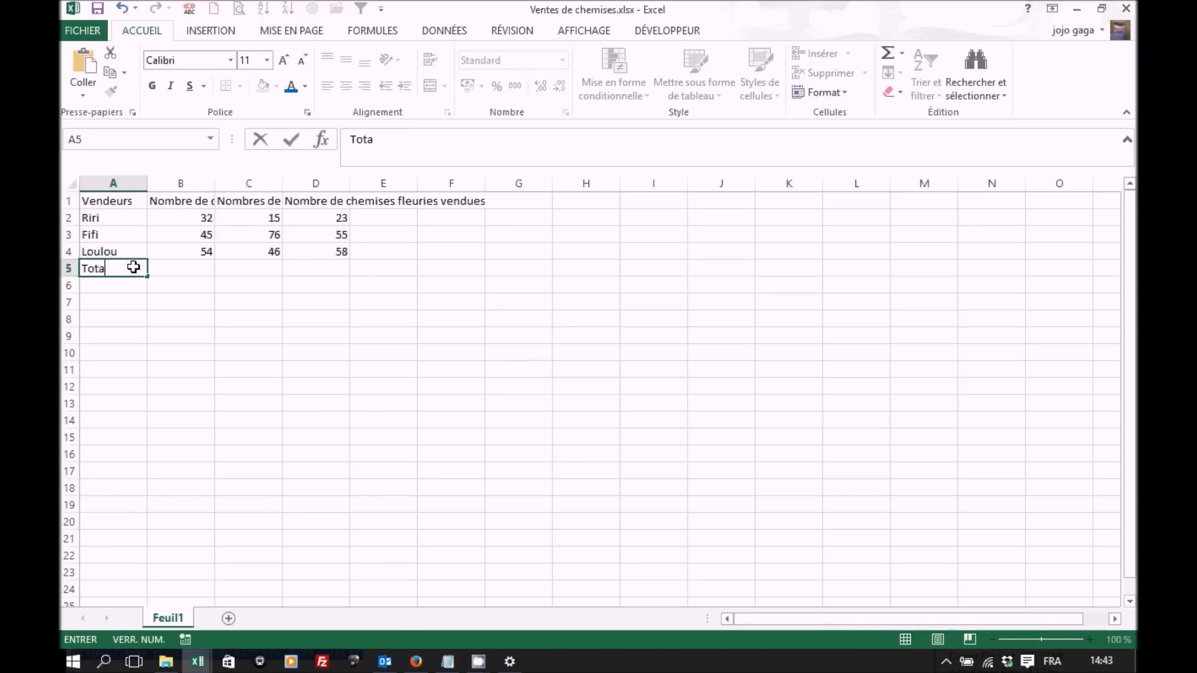
key("Tab")
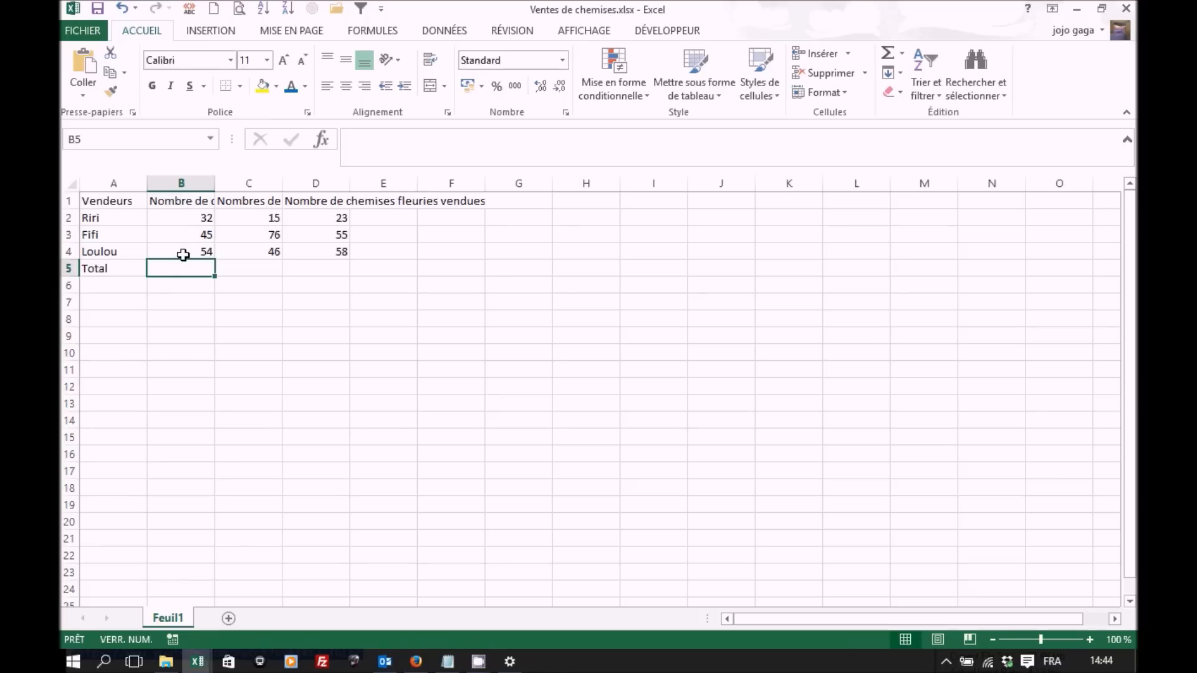
Step: Insert the automatic sum =SOMME(B2:B4) in cell B5
left_click(903, 54)
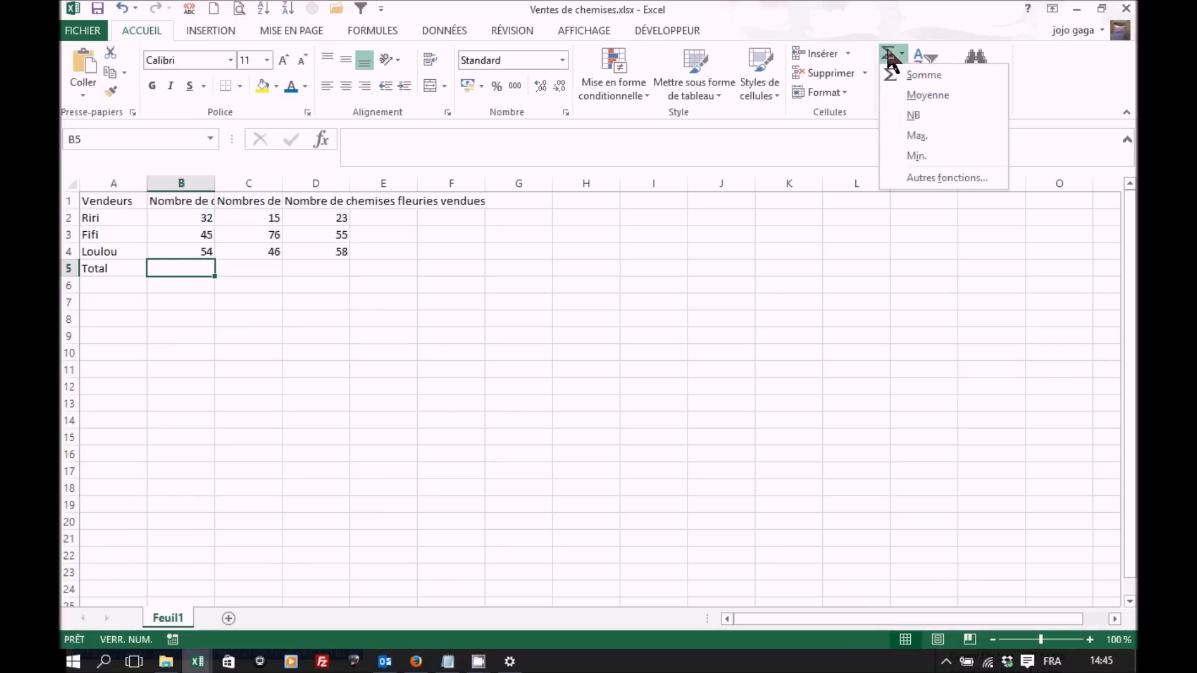
left_click(893, 60)
left_click(893, 60)
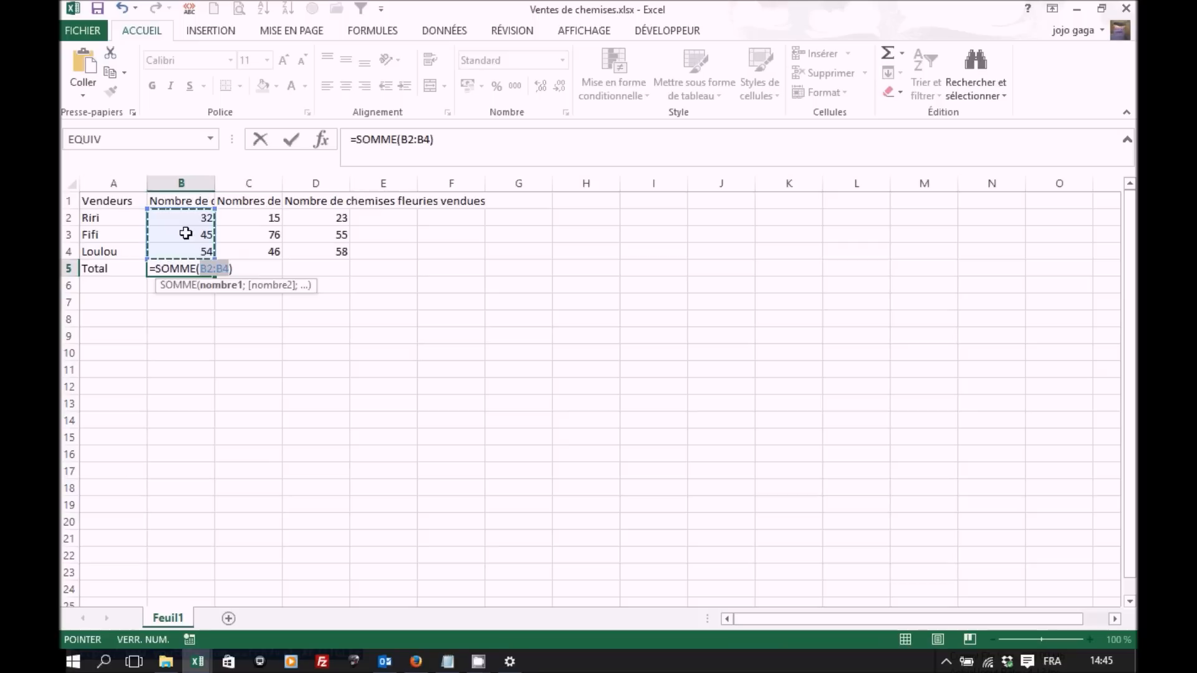
key("Return")
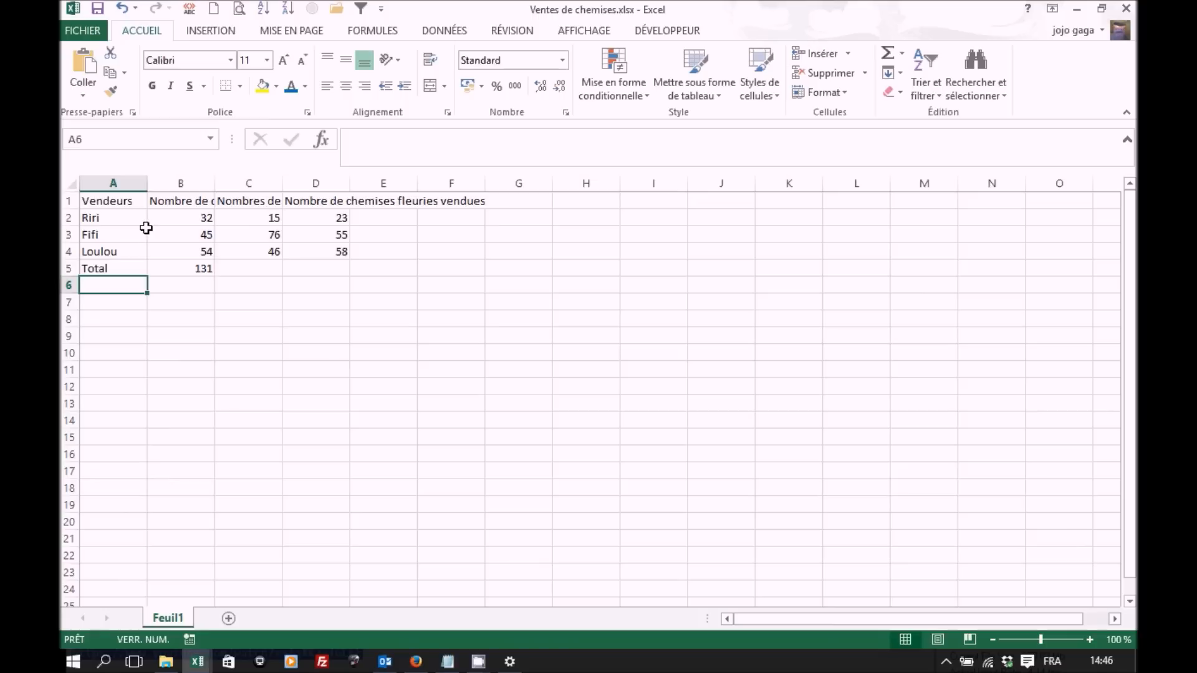
Step: Try widening column B by hand and autofitting it to the heading in B1
left_click(188, 200)
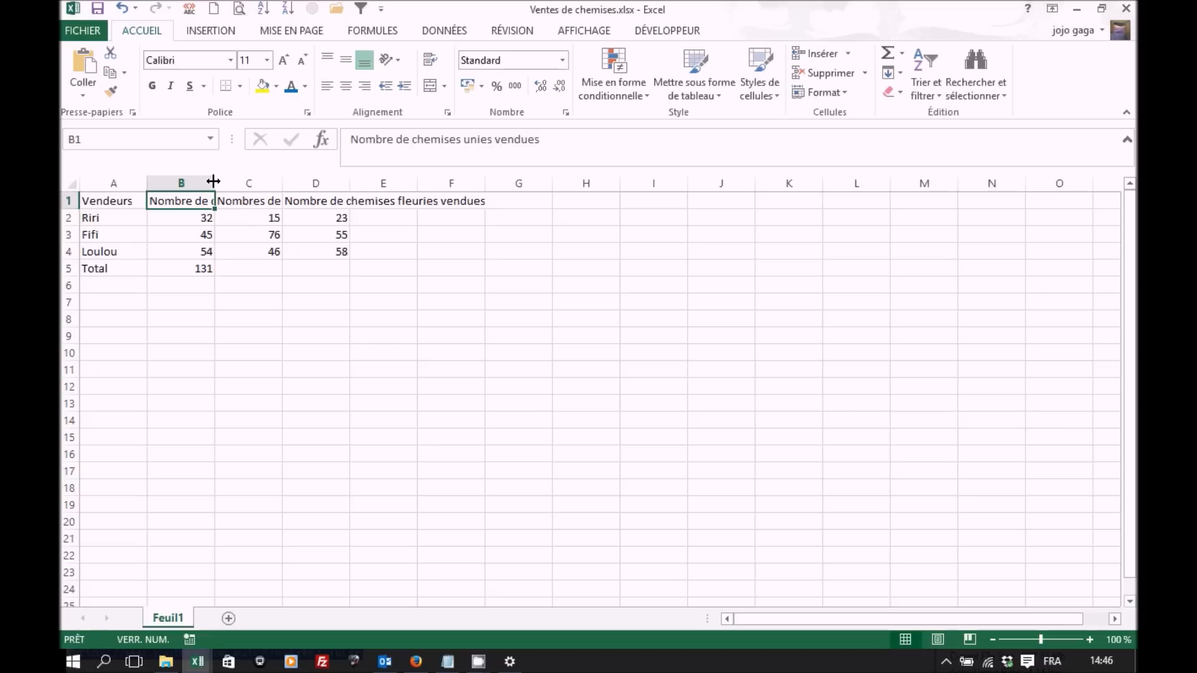
left_click_drag(213, 181, 560, 167)
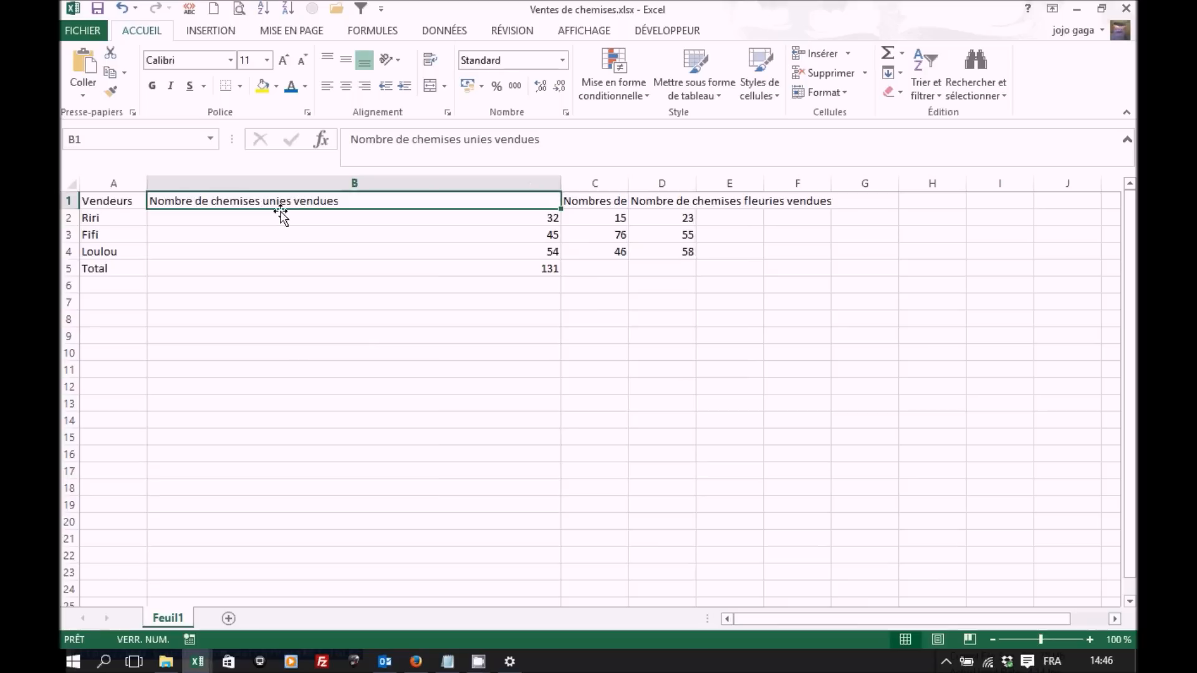
double_click(562, 181)
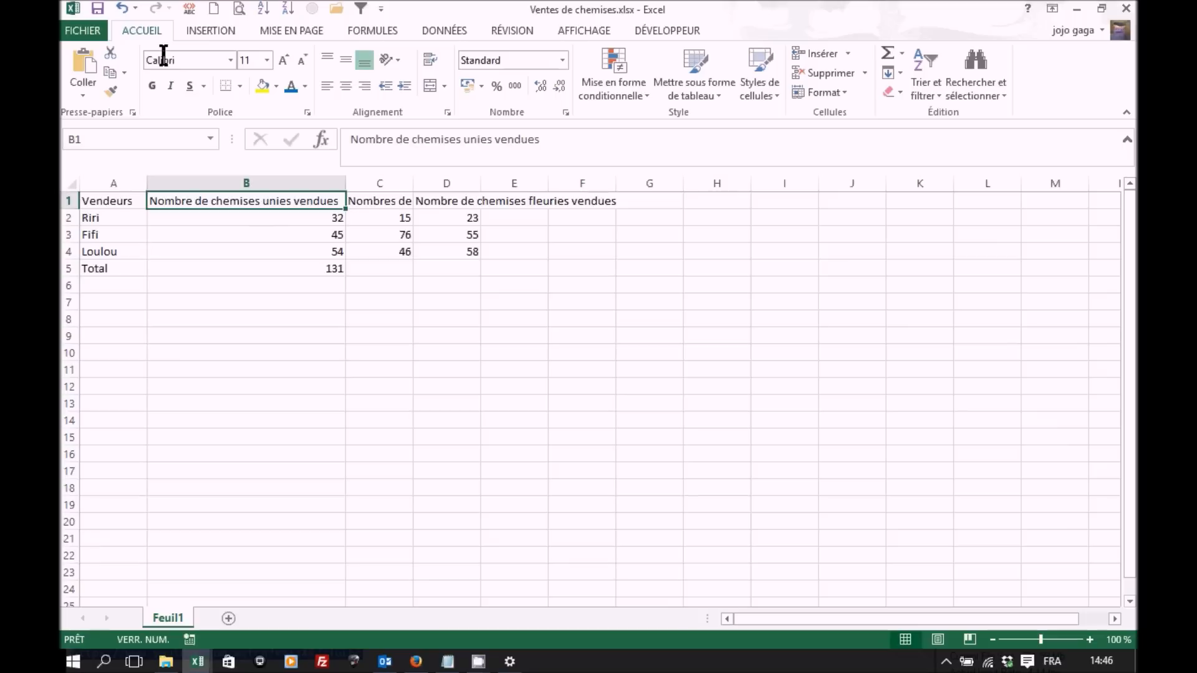
Step: Undo the width changes made to column B
left_click(124, 9)
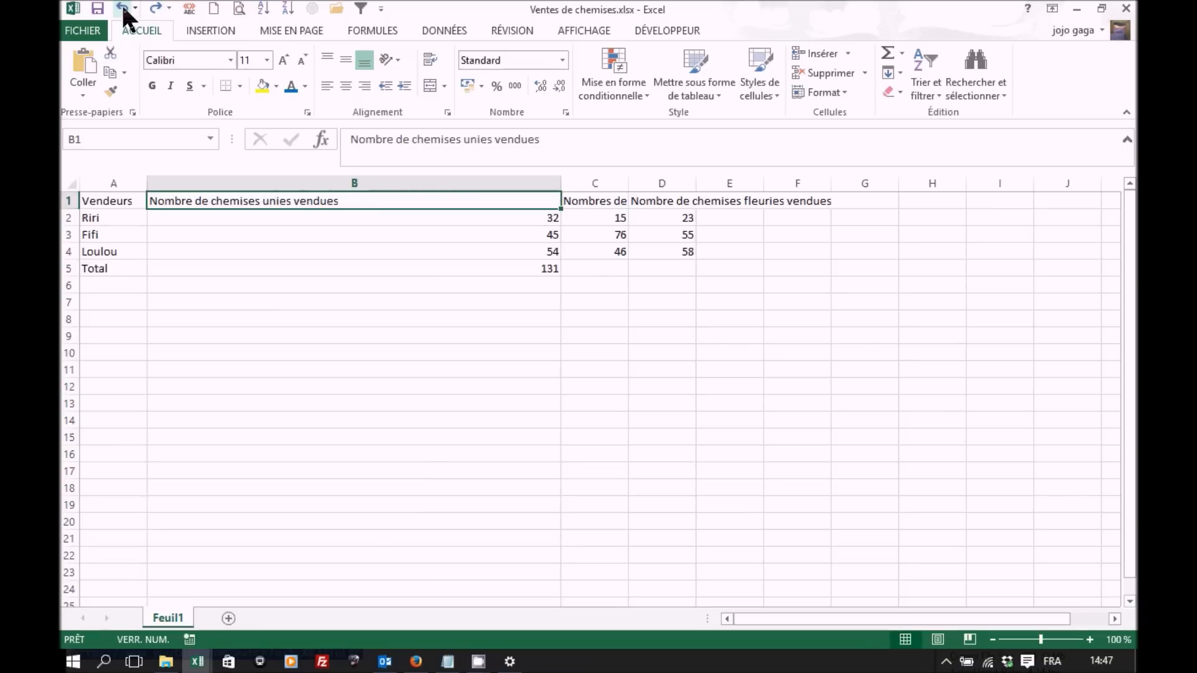
left_click(123, 9)
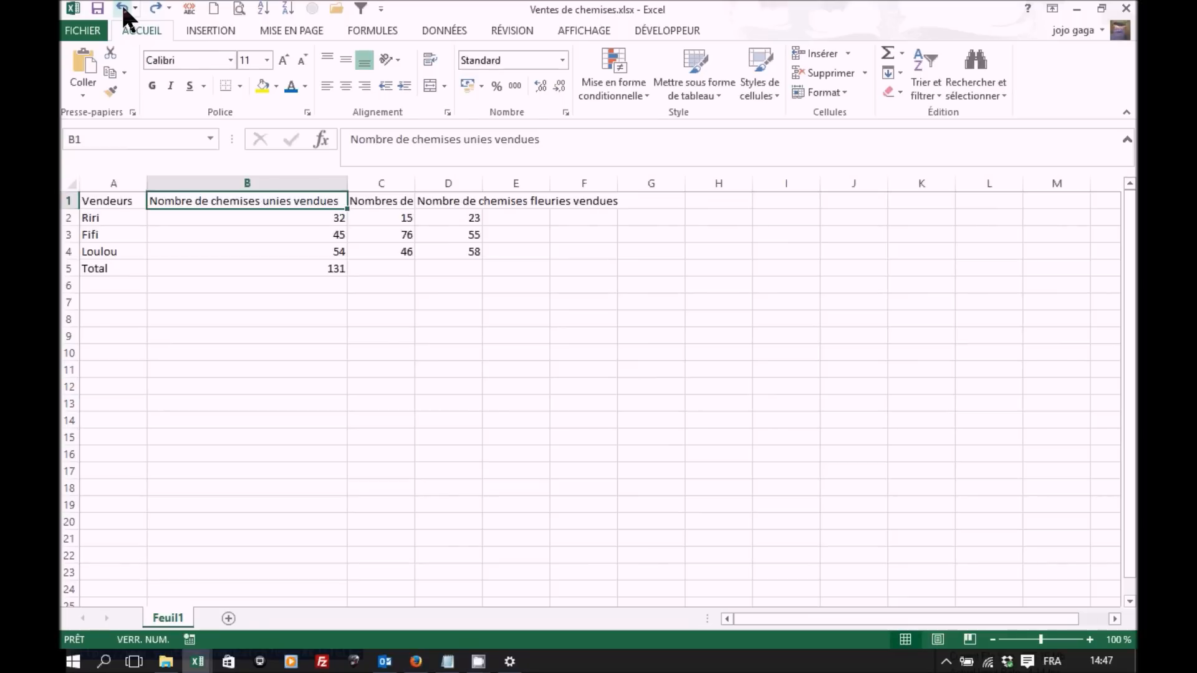
left_click(124, 9)
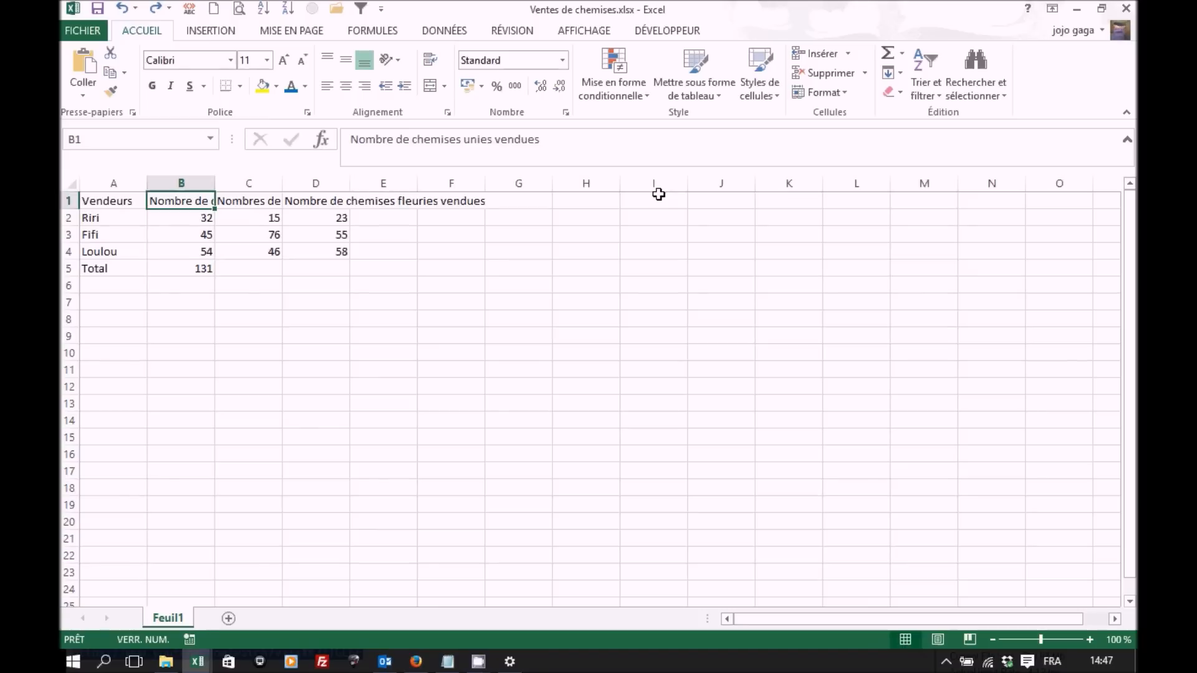
Step: Set the text alignment of heading row 1 to Centré both horizontally and vertically in the cell format settings
left_click(65, 199)
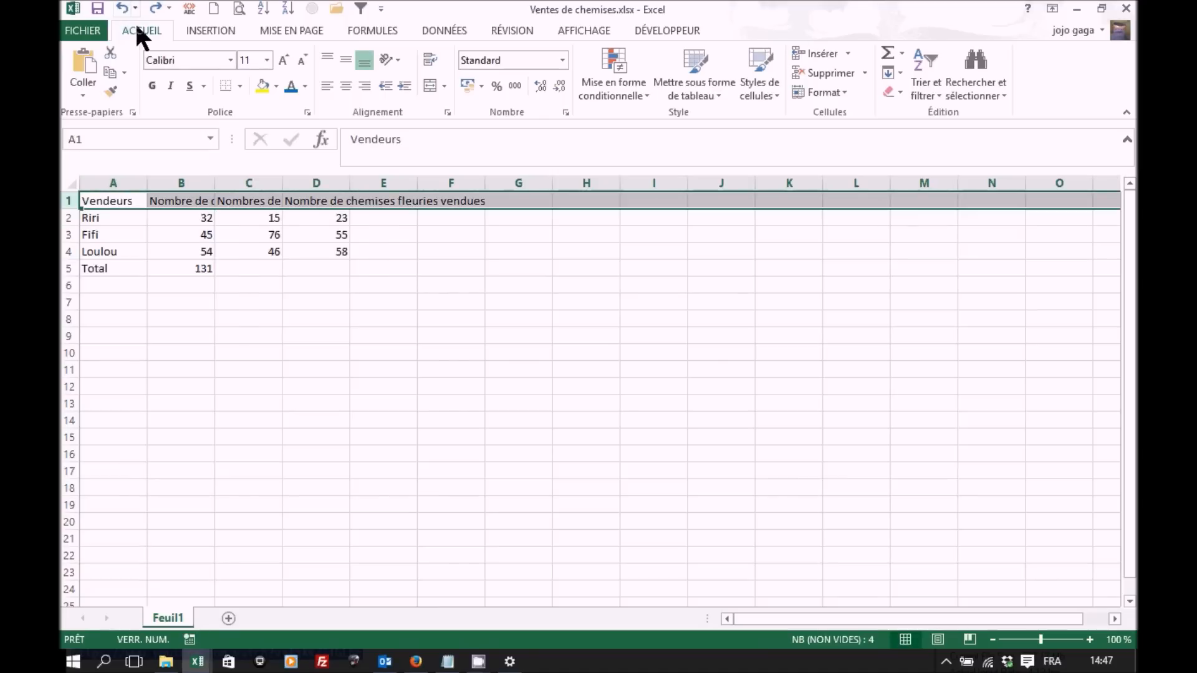
left_click(447, 112)
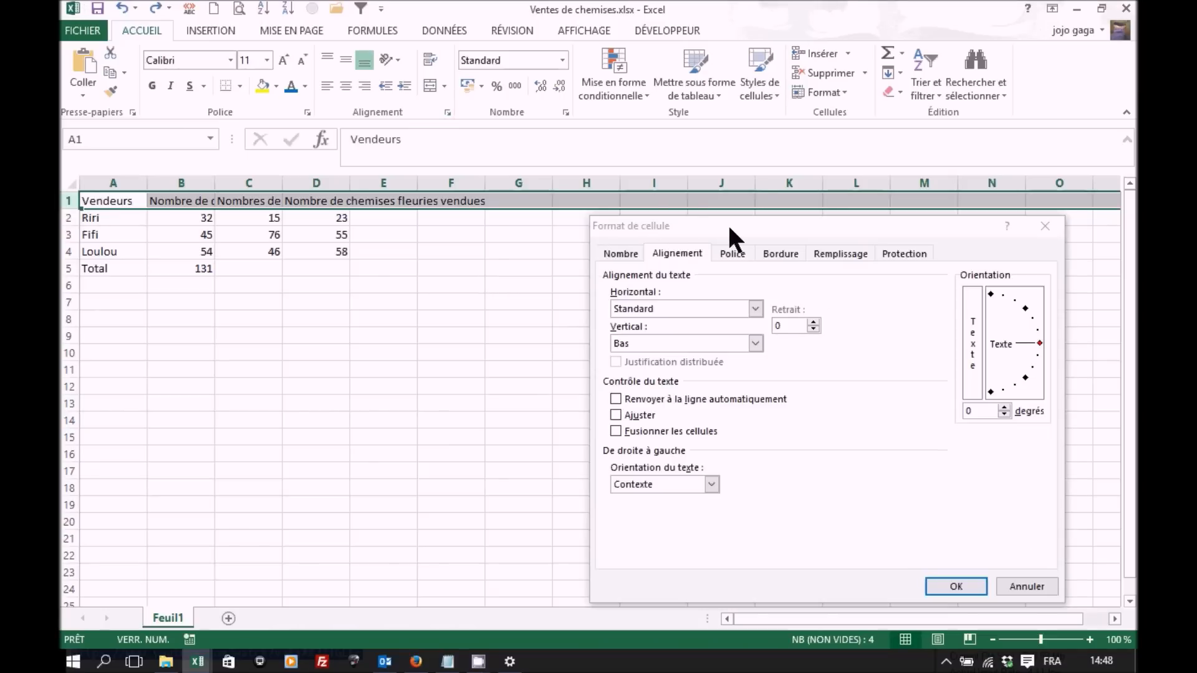
left_click_drag(729, 228, 587, 175)
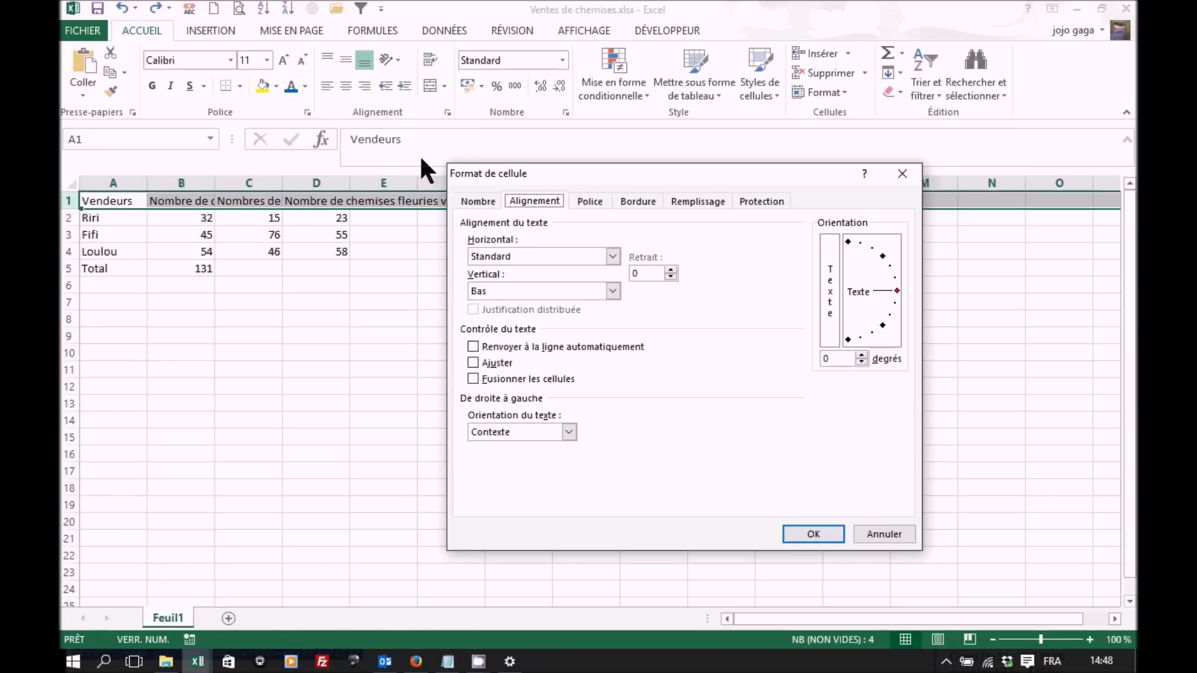
left_click(582, 199)
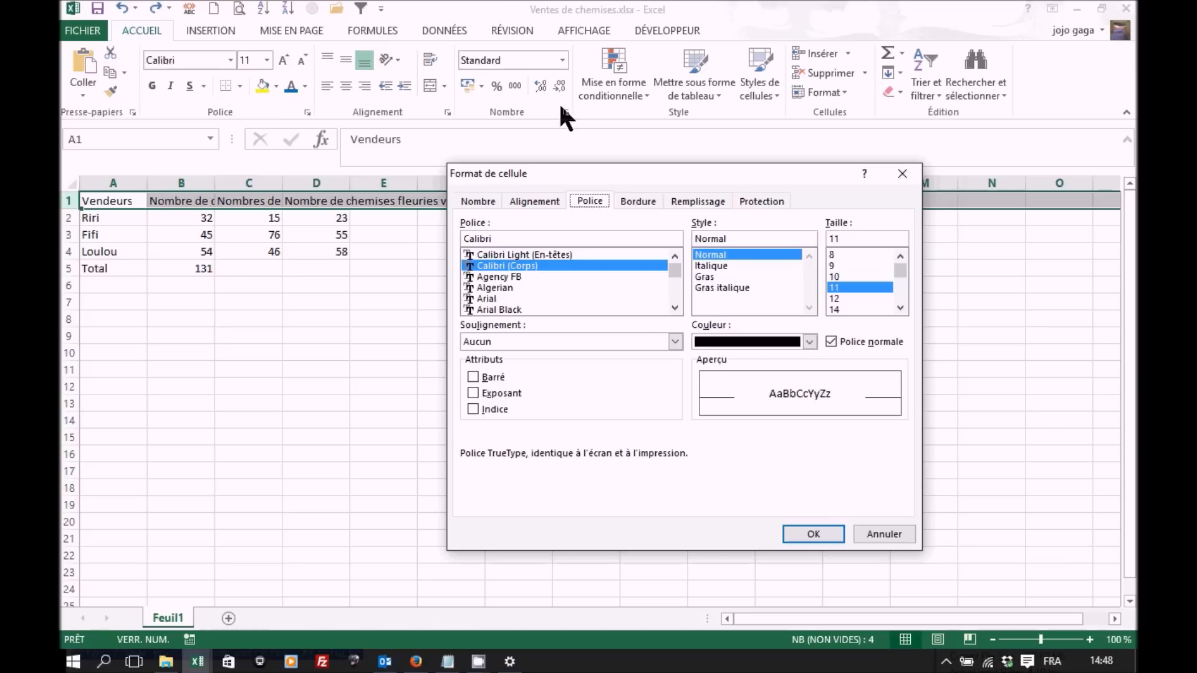
left_click(484, 209)
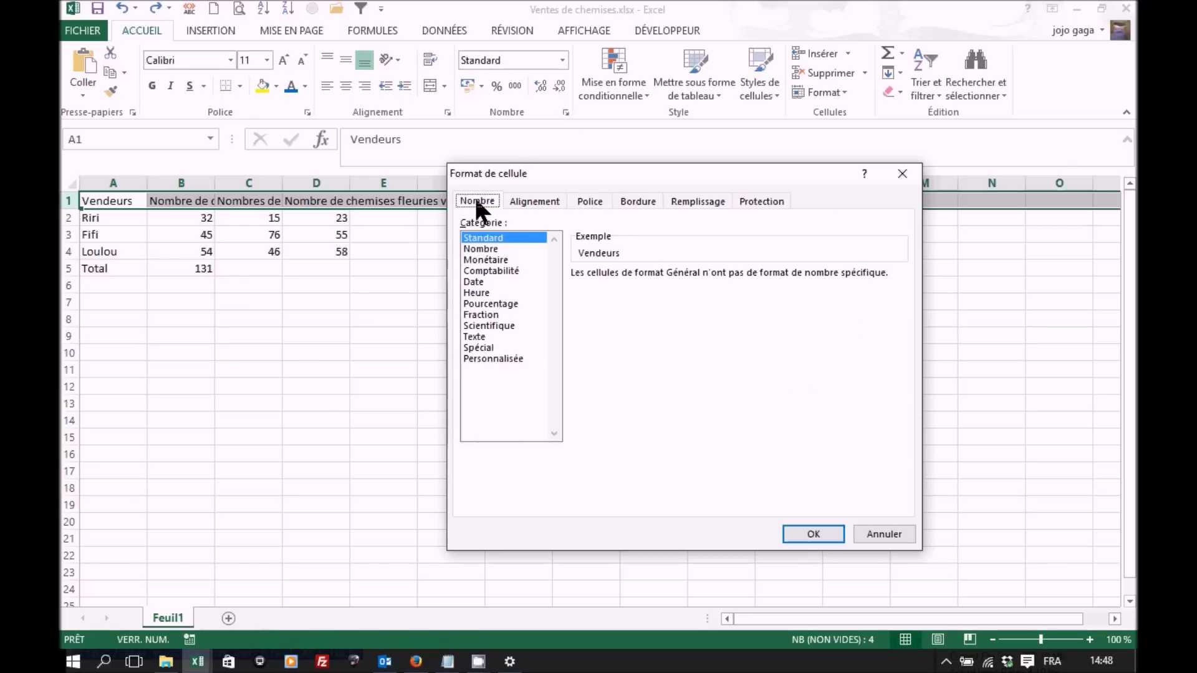
left_click(530, 207)
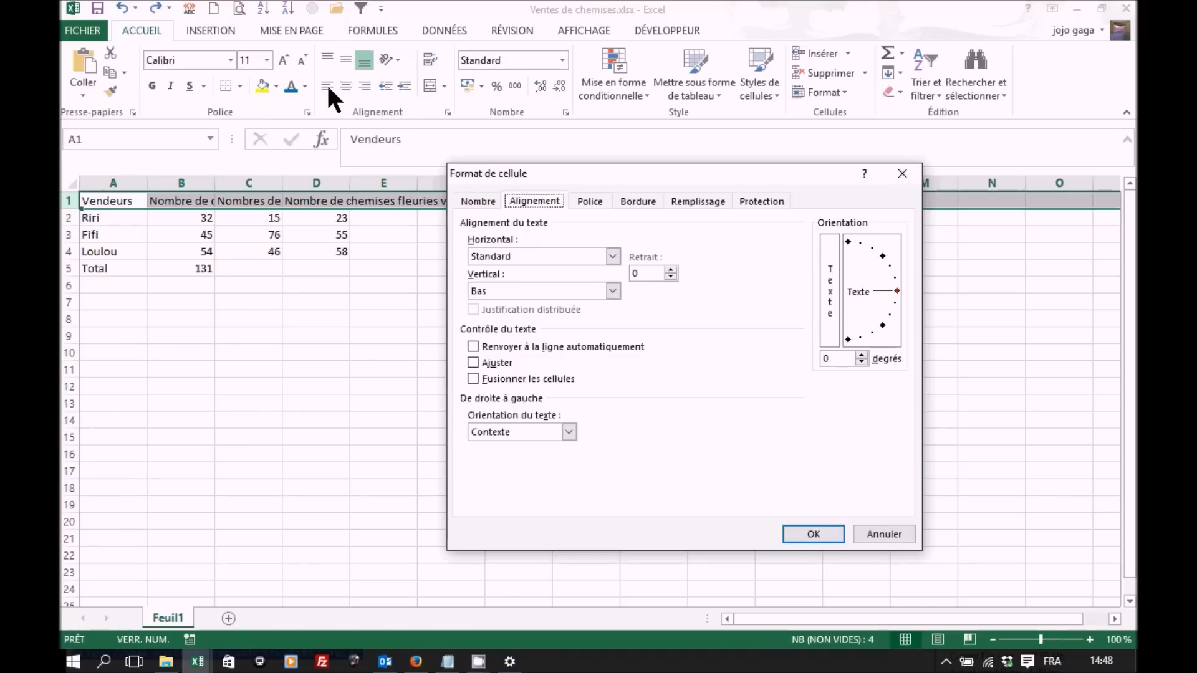
left_click(537, 253)
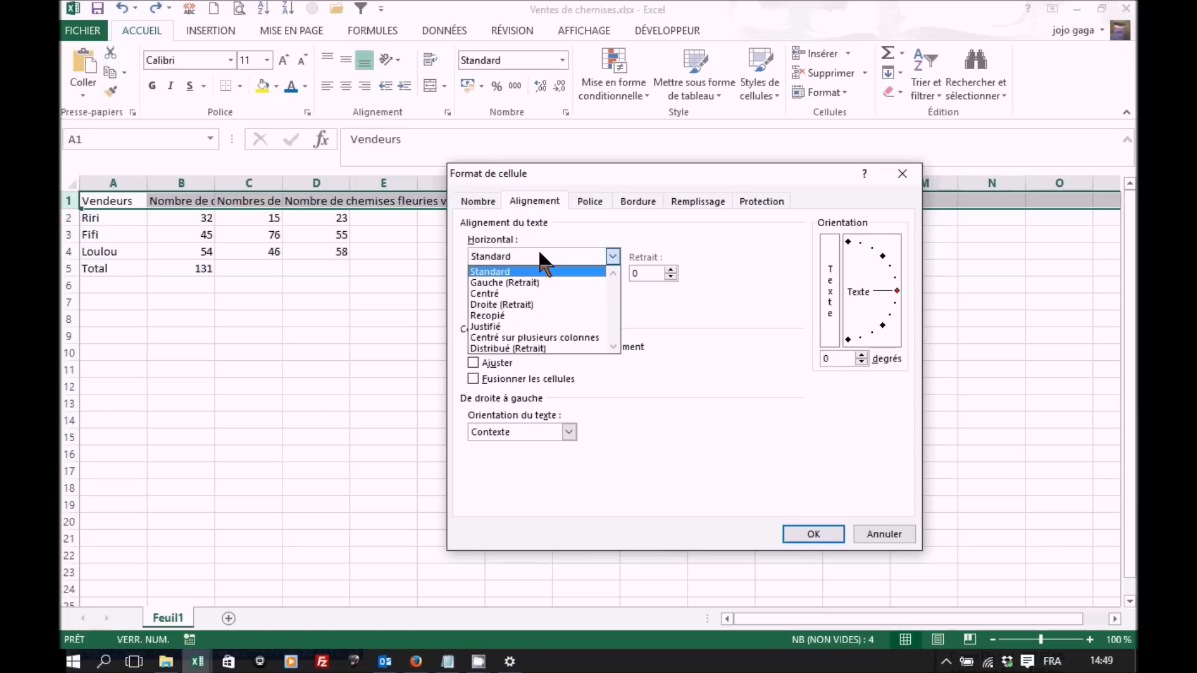
left_click(493, 294)
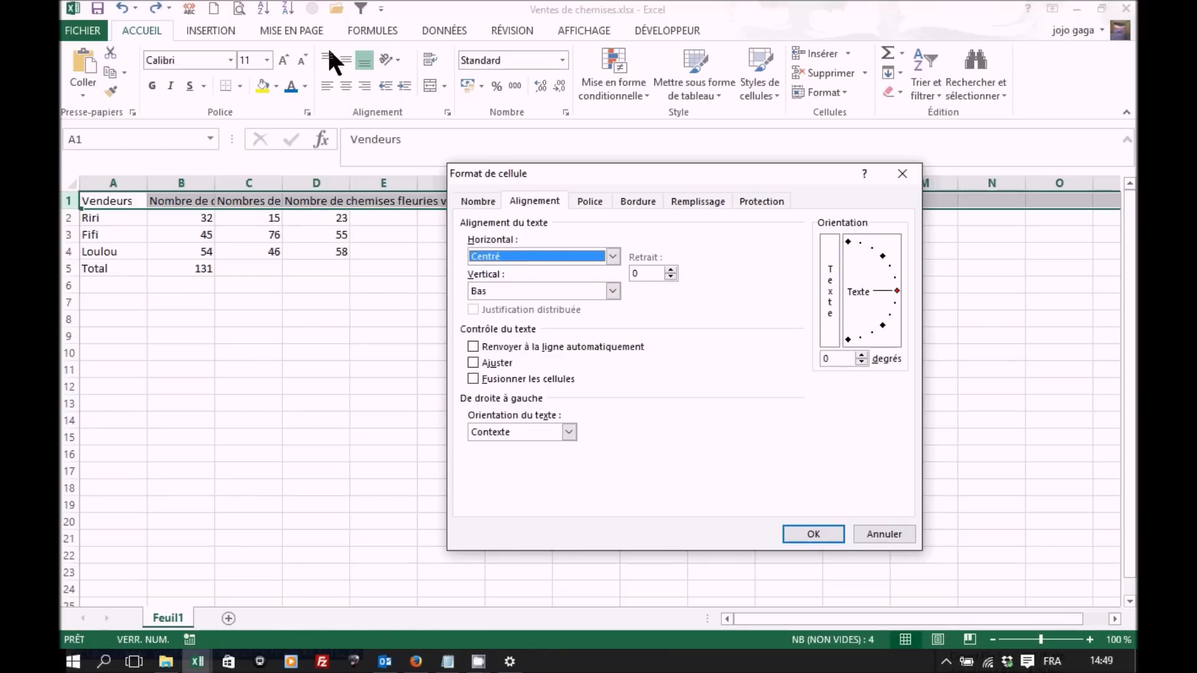
left_click(531, 291)
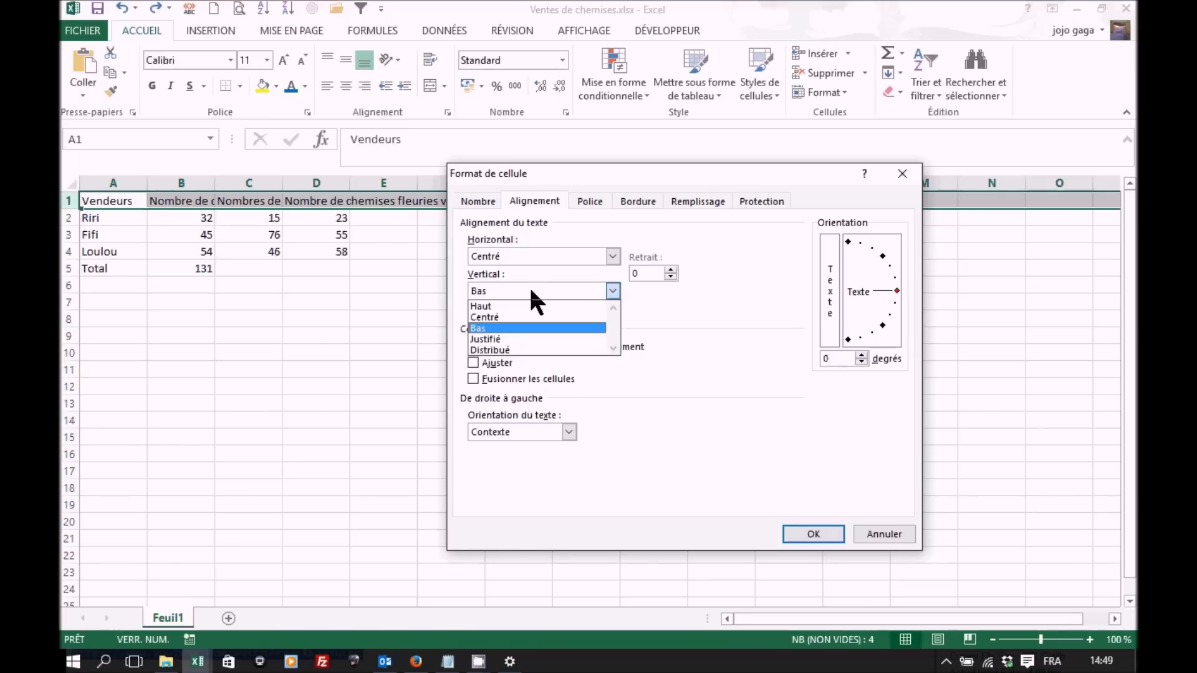
left_click(496, 316)
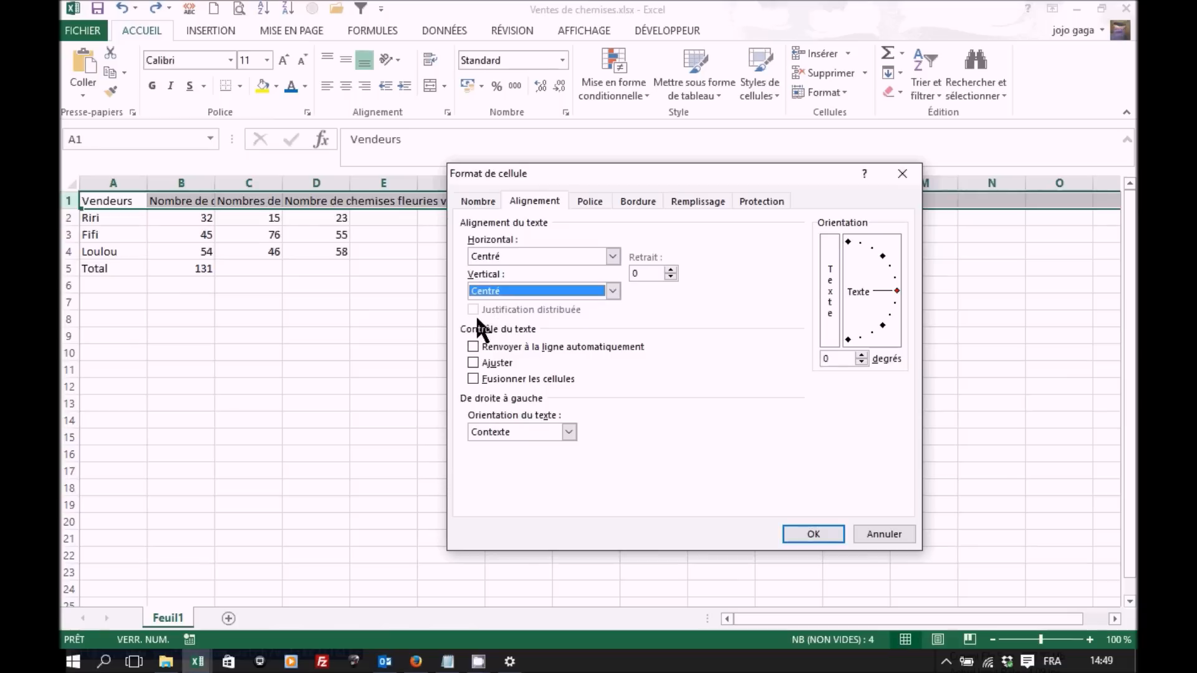
Step: Turn on automatic text wrapping (Renvoyer à la ligne automatiquement) for row 1 and apply the cell format
left_click(472, 378)
left_click(472, 346)
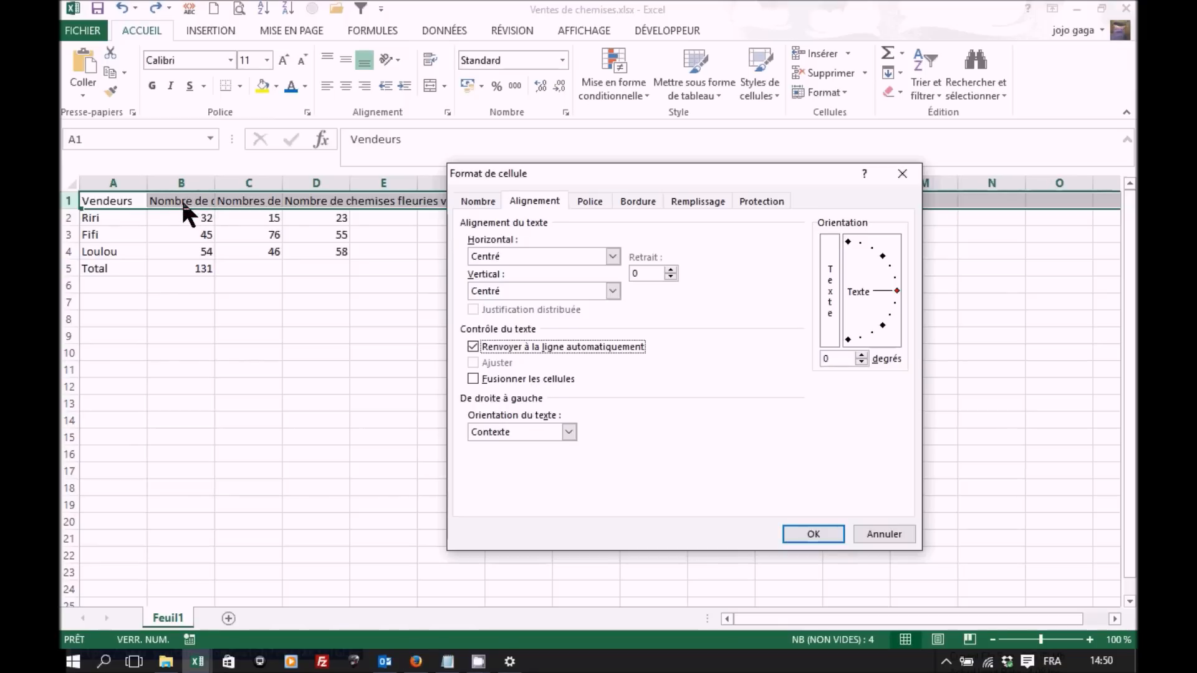
left_click(805, 529)
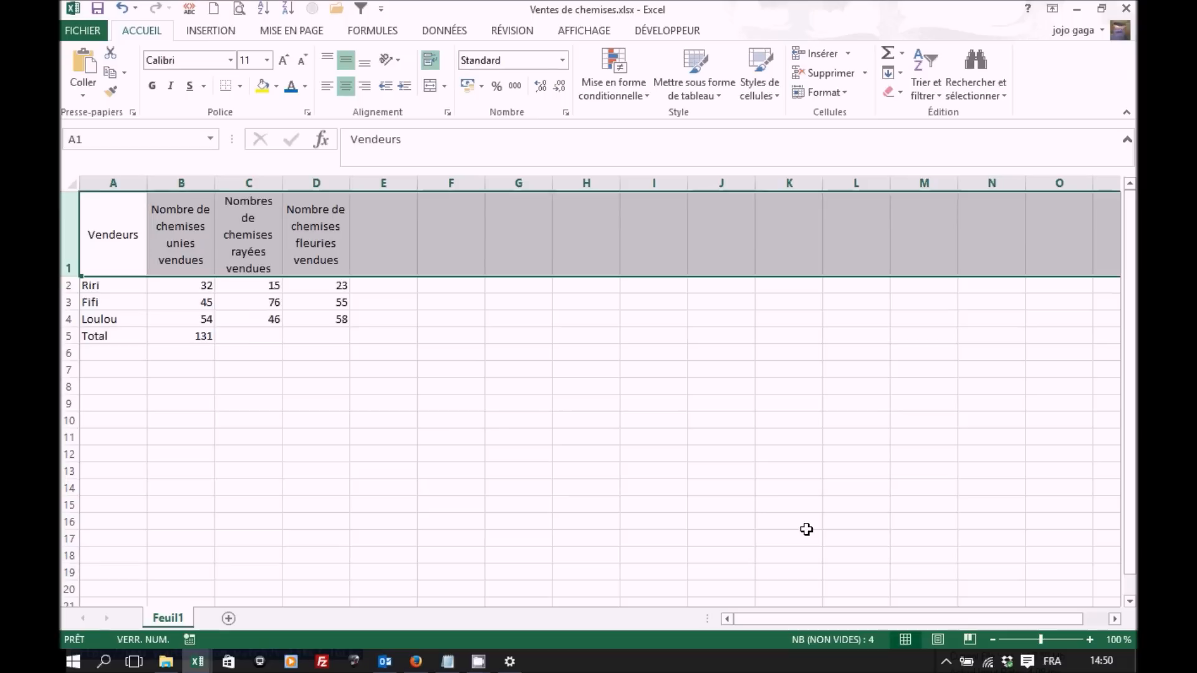
Step: Copy the sum formula from cell B5 across to C5 and D5 in the Total row
left_click(263, 333)
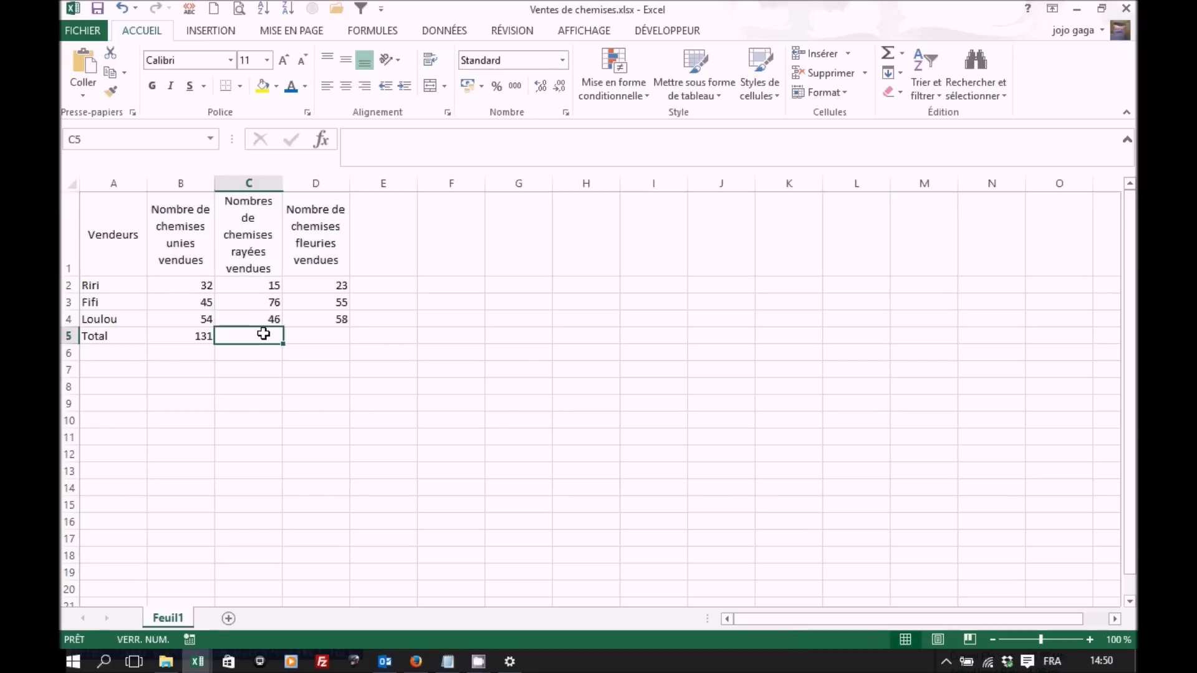
left_click(307, 337)
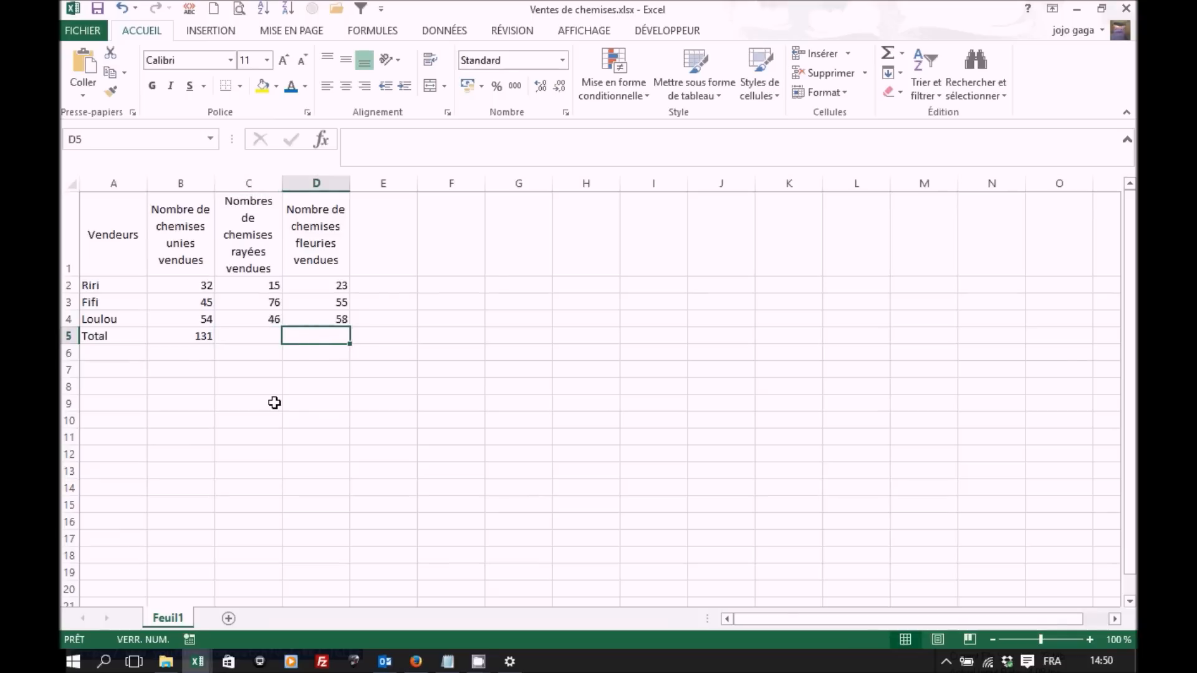
left_click(180, 334)
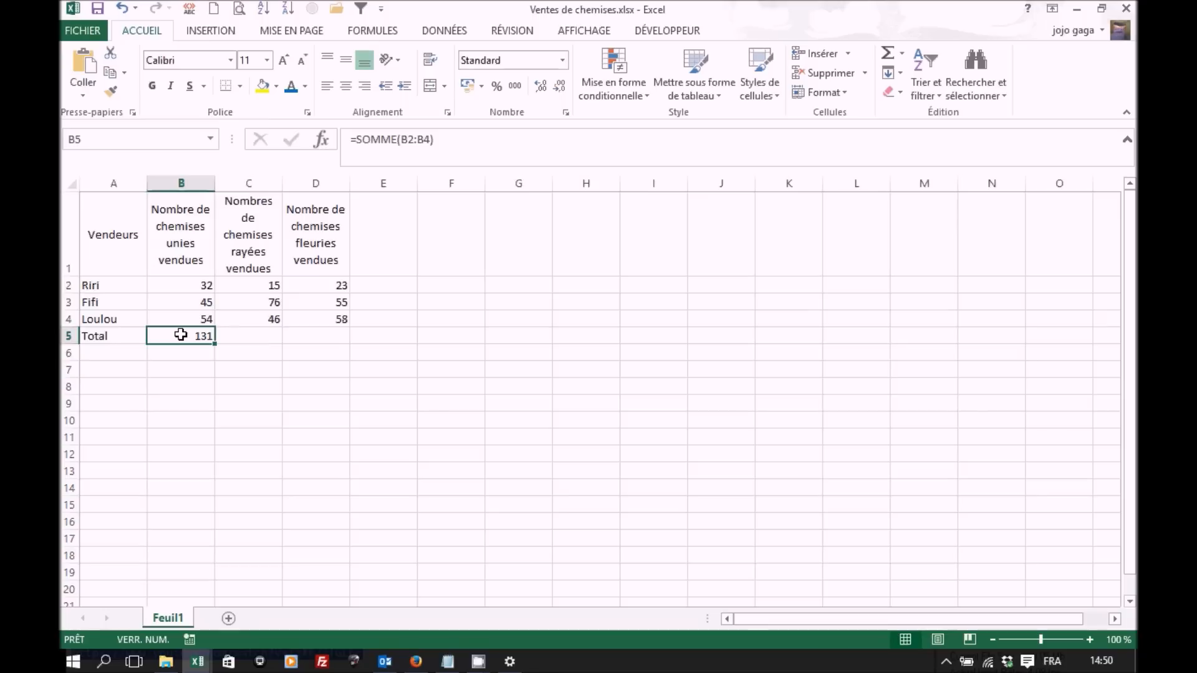
left_click(243, 335)
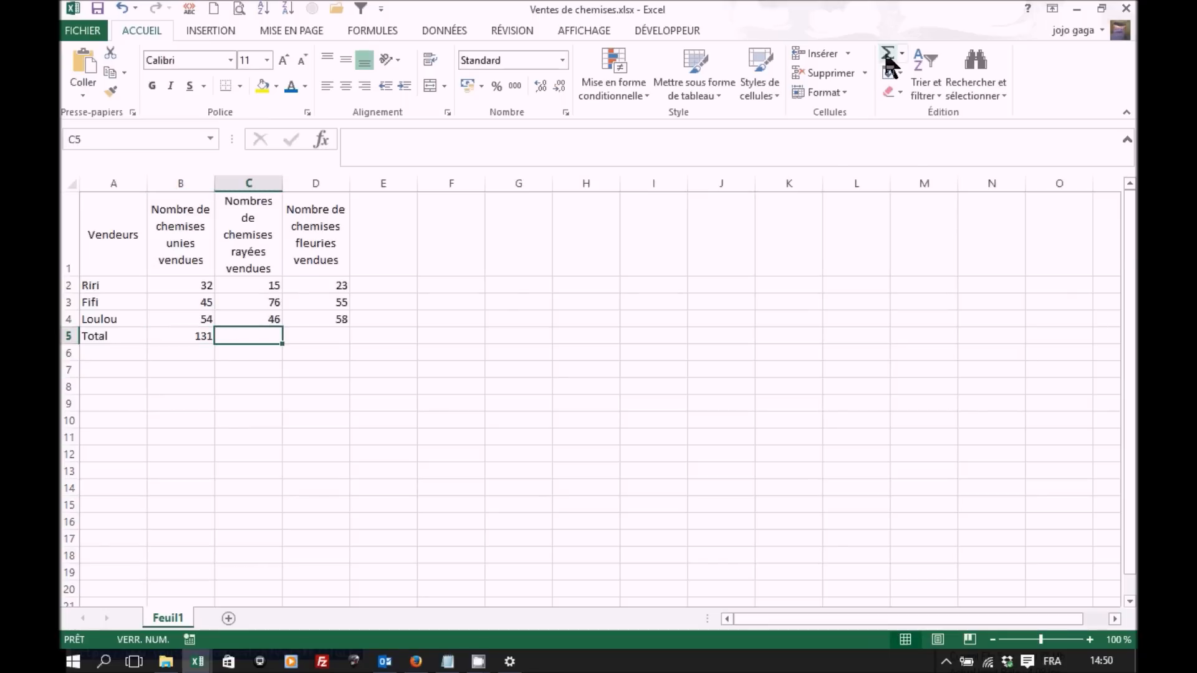
left_click(180, 335)
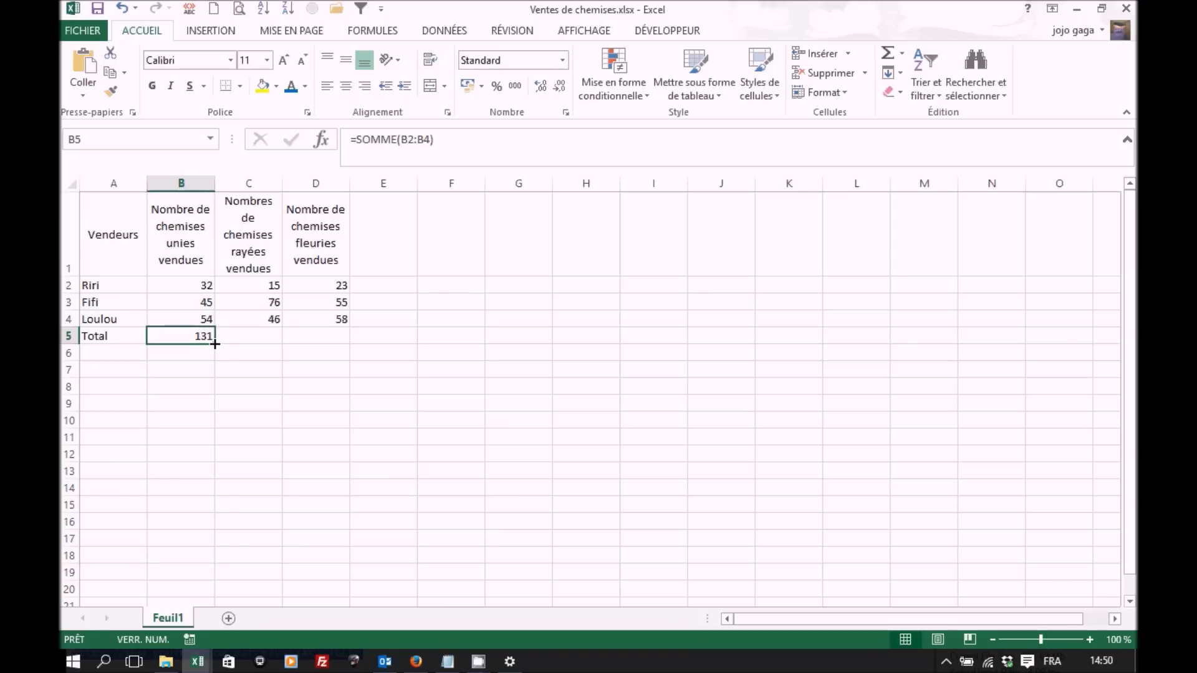
left_click_drag(215, 345, 347, 342)
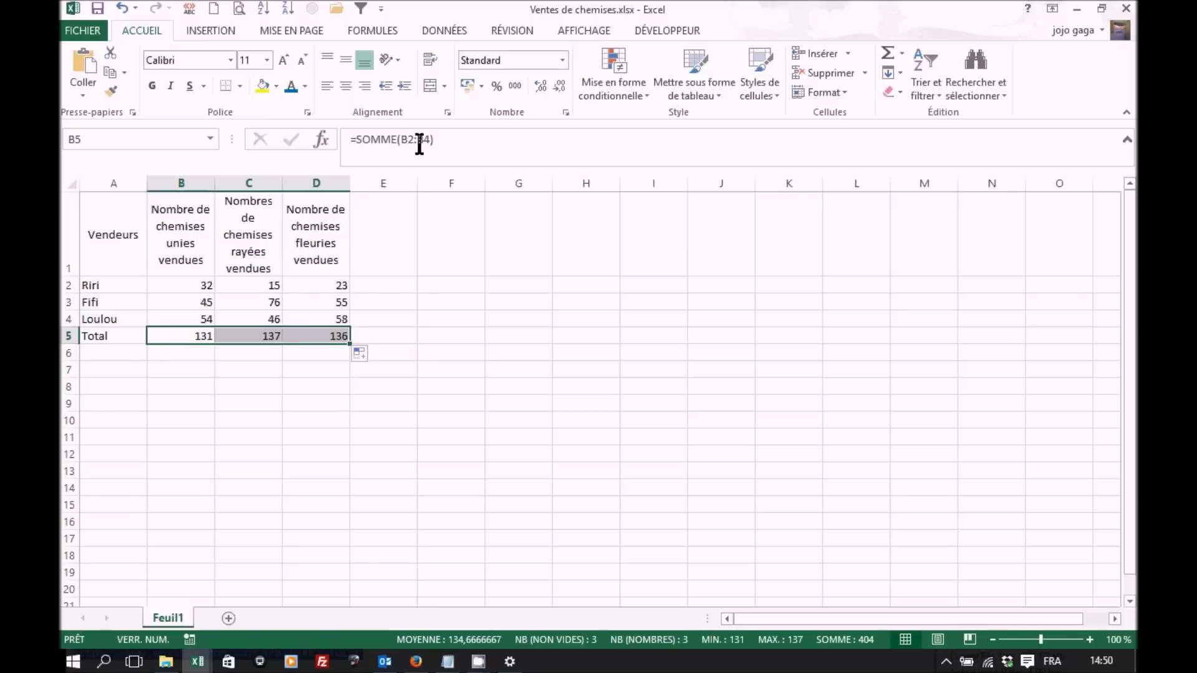
Step: Examine the sum formulas in cells B5, C5 and D5 to compare their column references
left_click(181, 336)
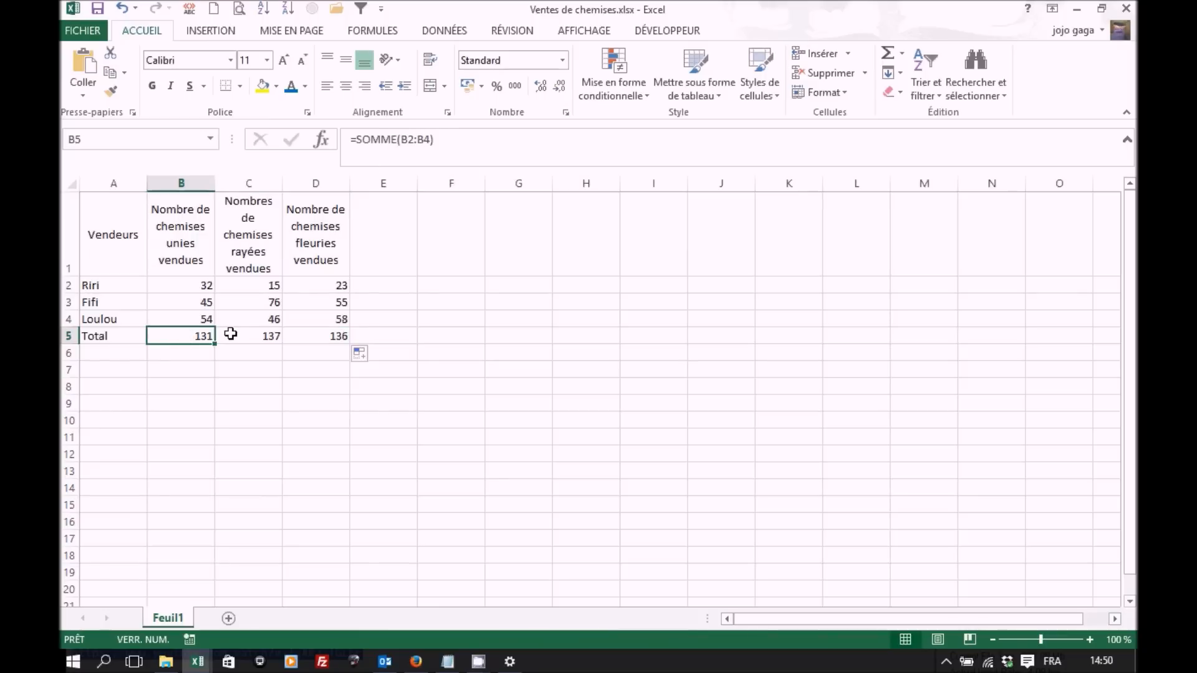
left_click(236, 335)
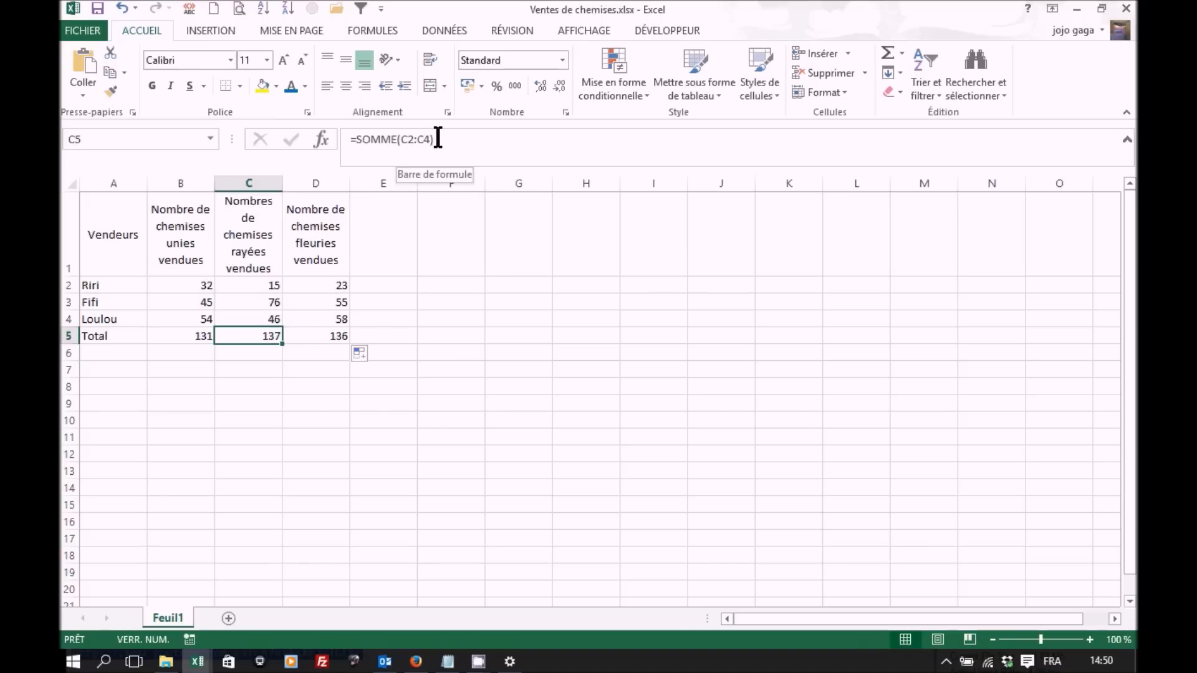
left_click(304, 335)
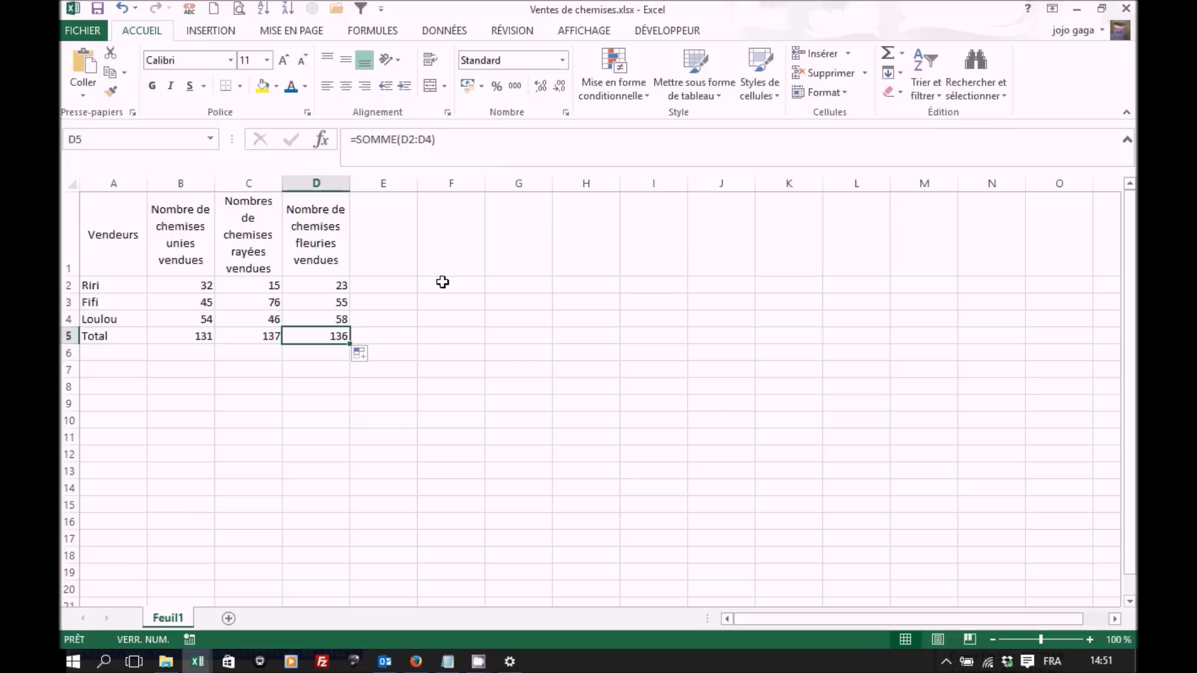
Step: Enter the heading "CA HT Chemises Unies" in cell E1 and copy it across to F1 and G1
left_click(382, 229)
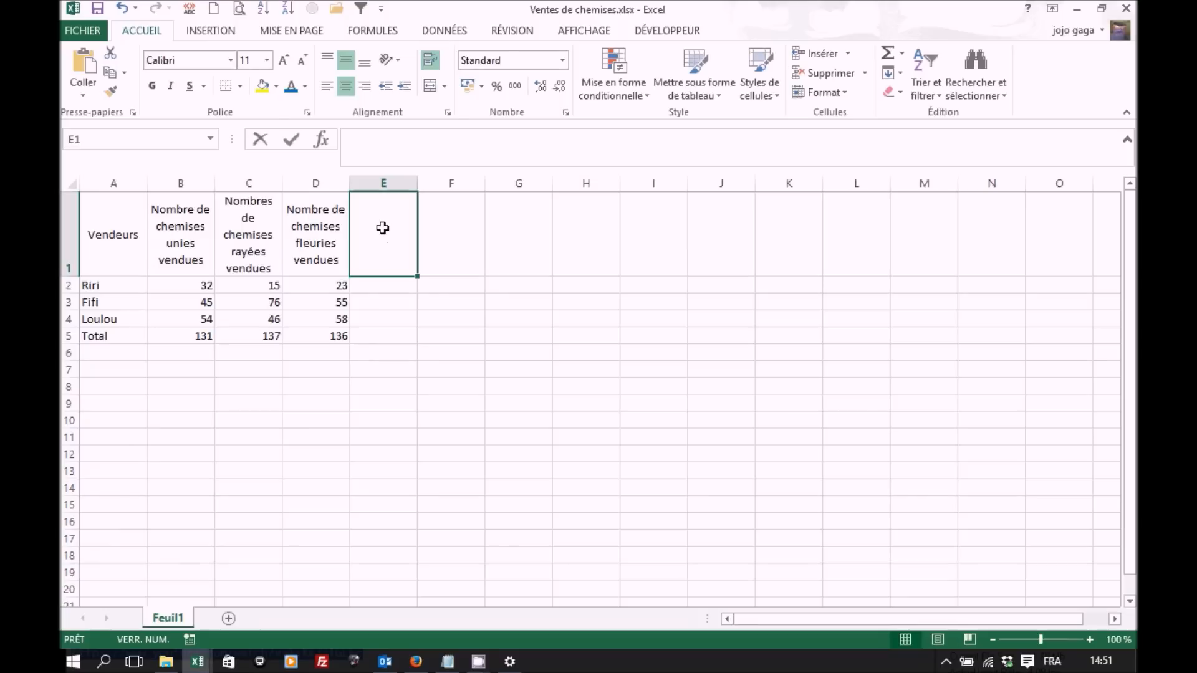
type("CA HT Chemises Unies")
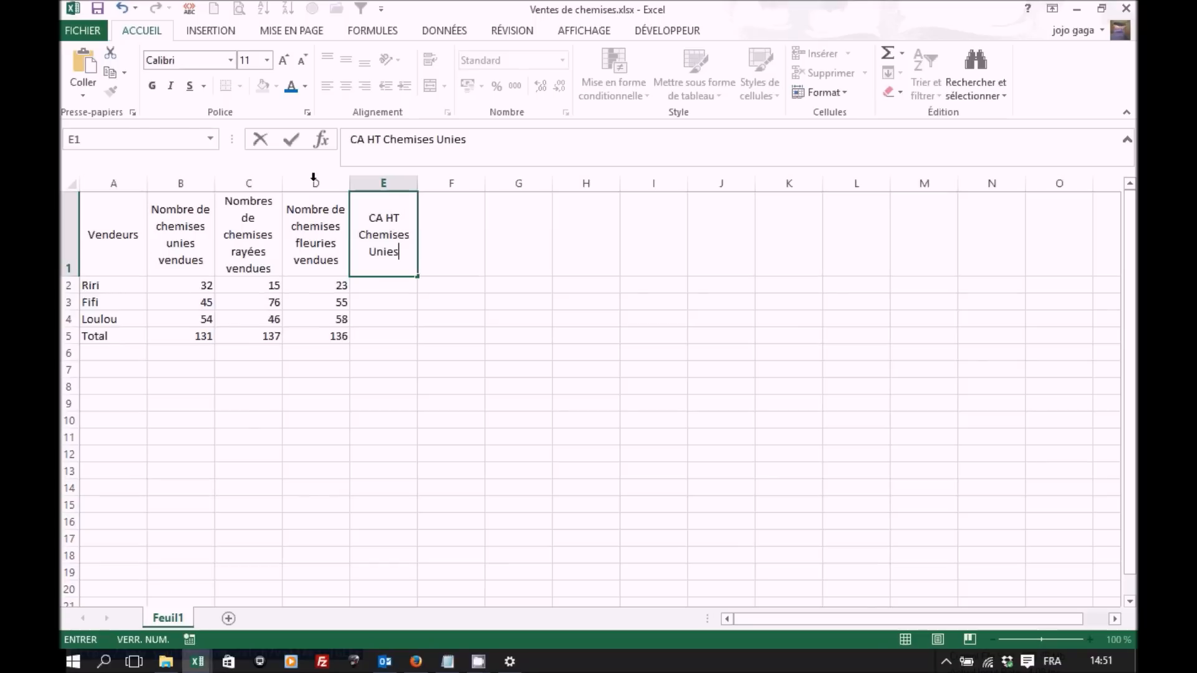
left_click(289, 139)
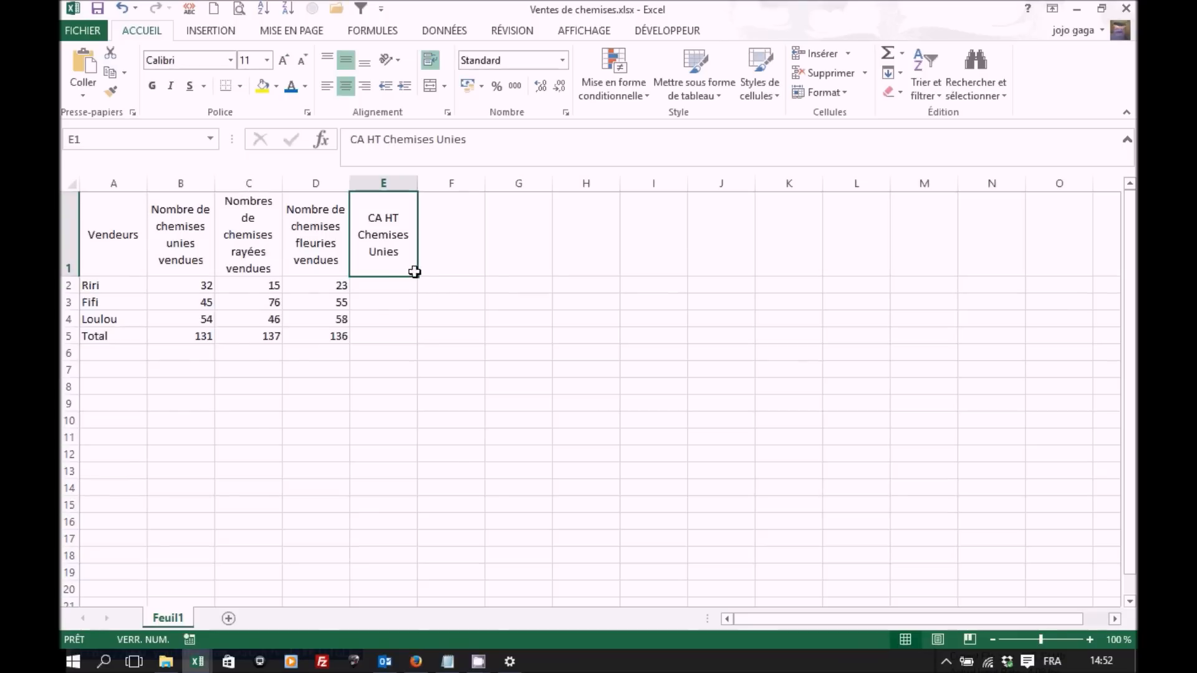
left_click_drag(417, 276, 549, 282)
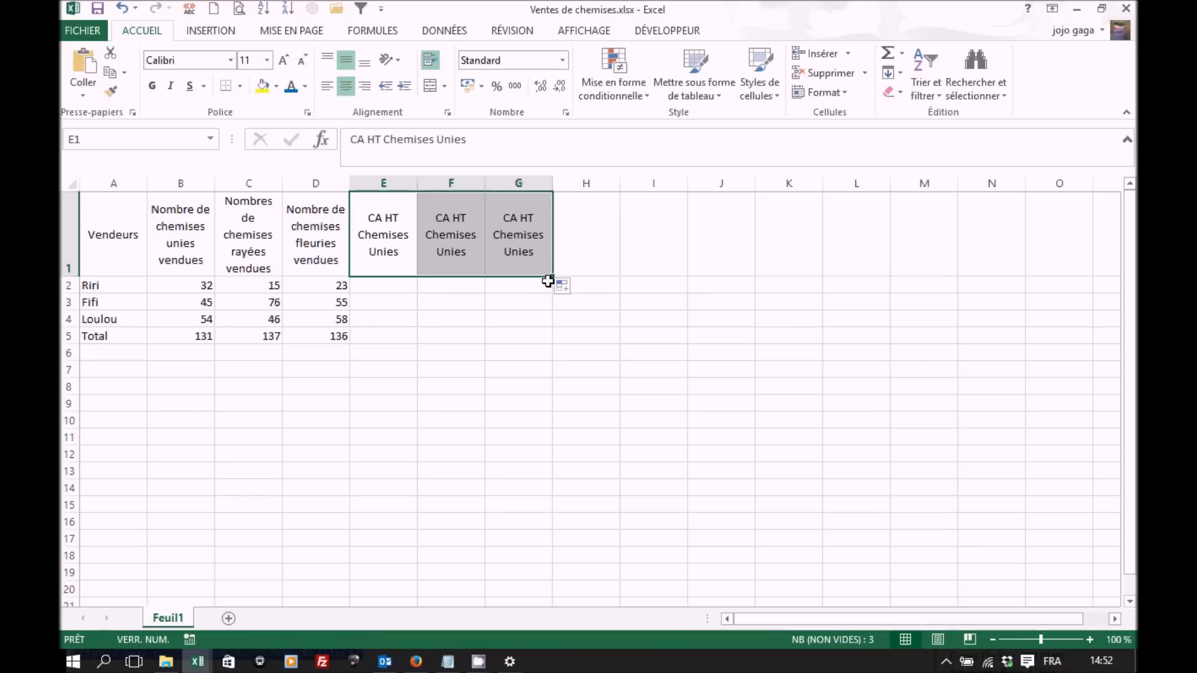
Step: Change the heading in cell F1 to "CA HT Chemises Rayées"
left_click(458, 218)
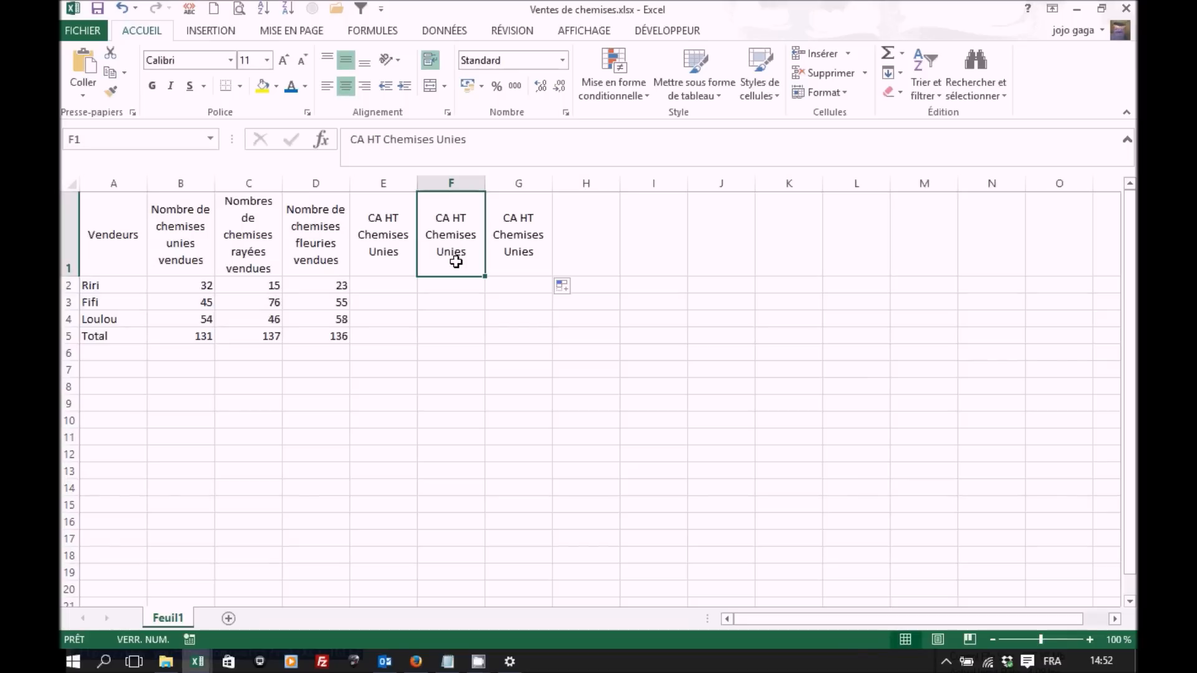
left_click(504, 141)
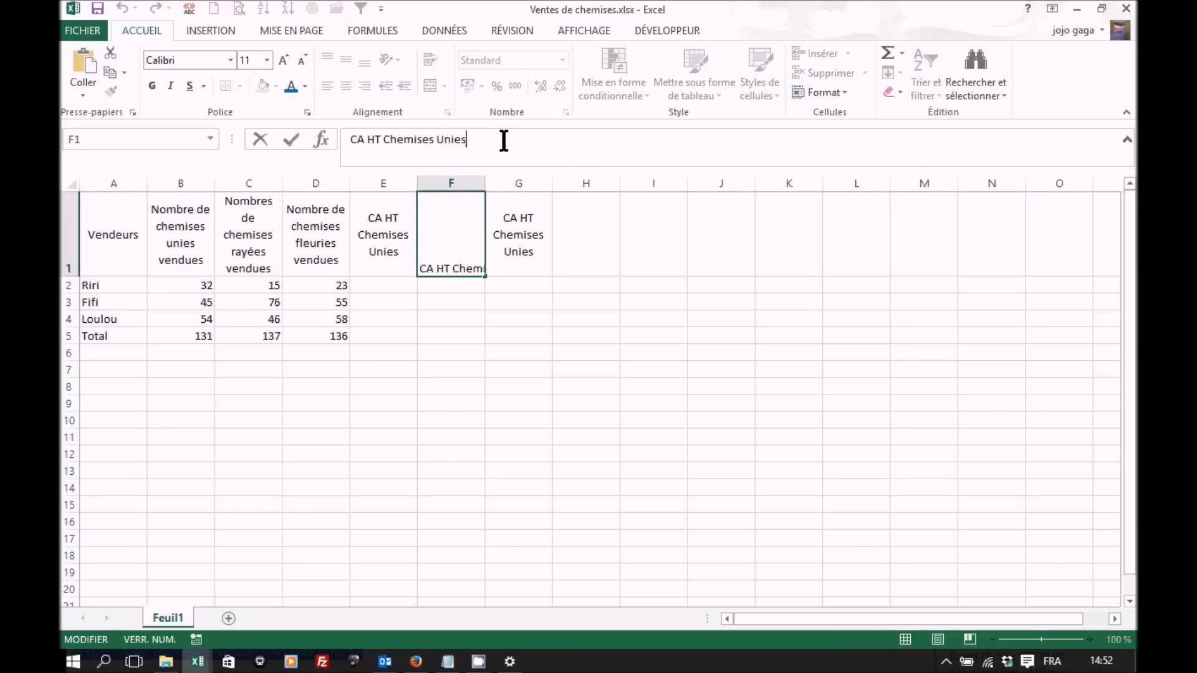
key("BackSpace")
key("BackSpace")
key("BackSpace")
key("BackSpace")
key("BackSpace")
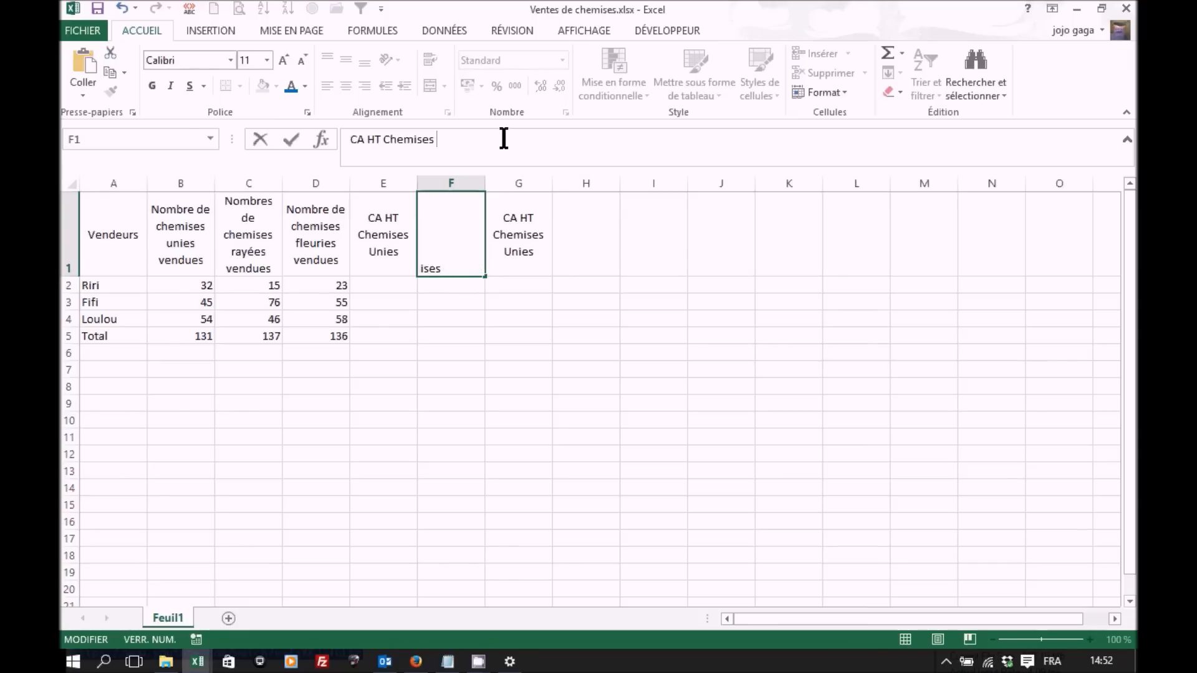
type("Rayées")
key("Tab")
Step: Change the heading in cell G1 to "CA HT Chemises Fleuries"
left_click(504, 138)
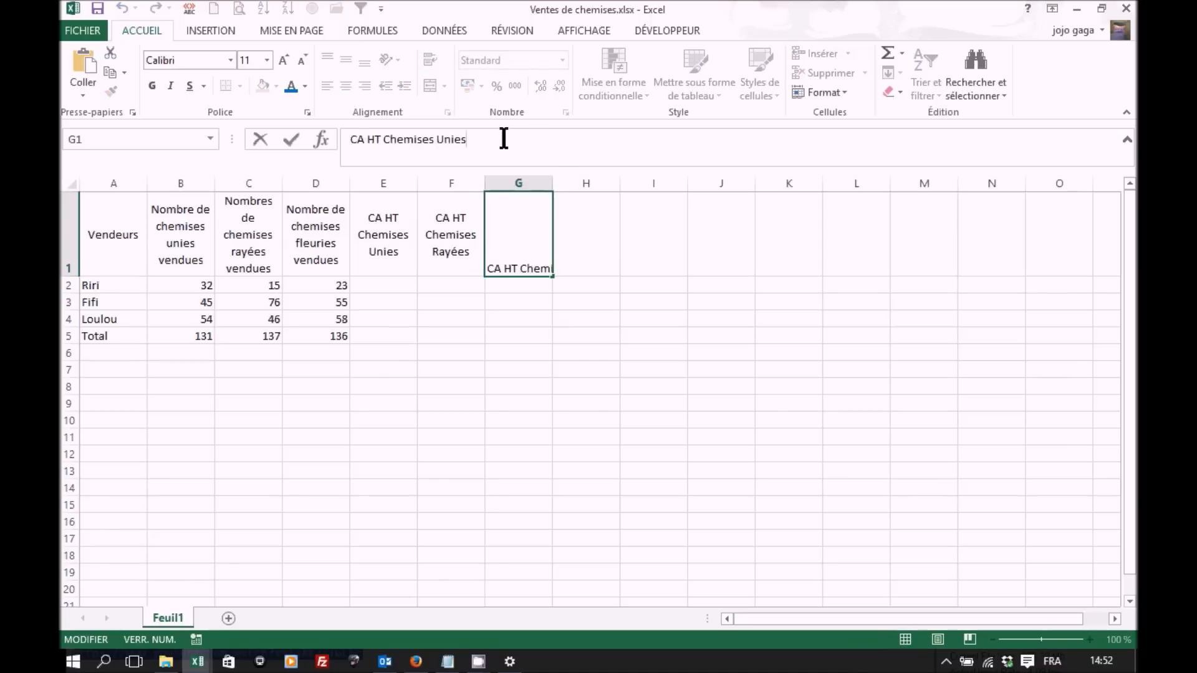
key("BackSpace")
key("BackSpace")
key("BackSpace")
key("BackSpace")
key("BackSpace")
type("Fleuries")
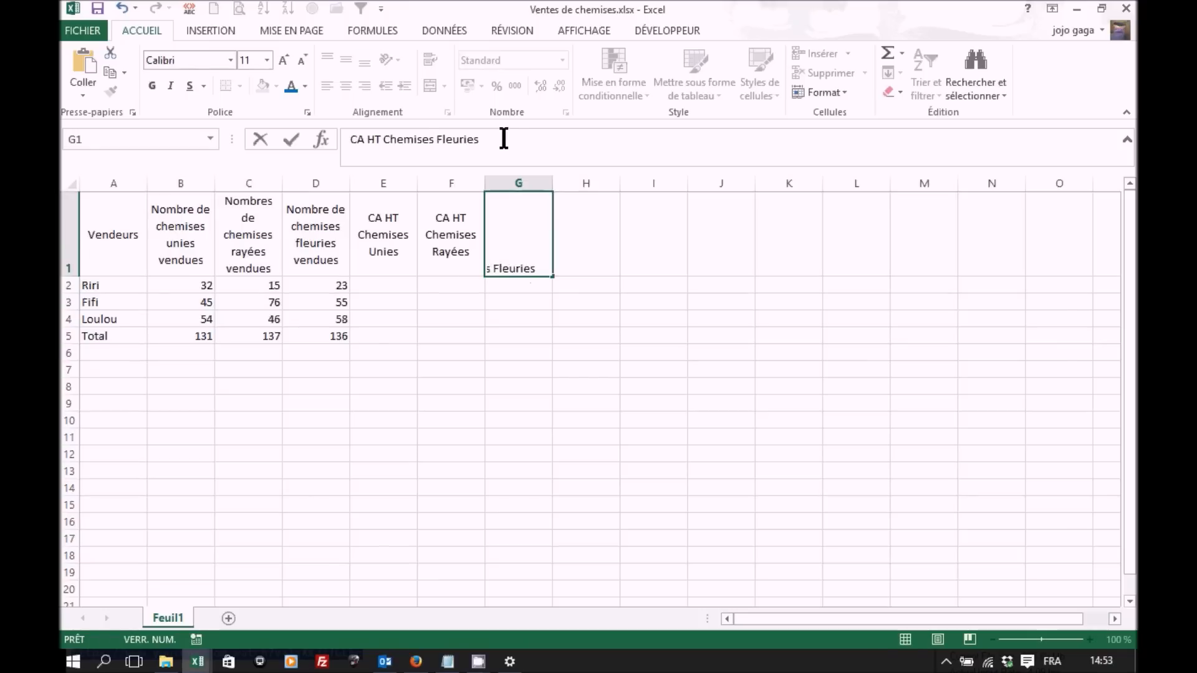
key("Return")
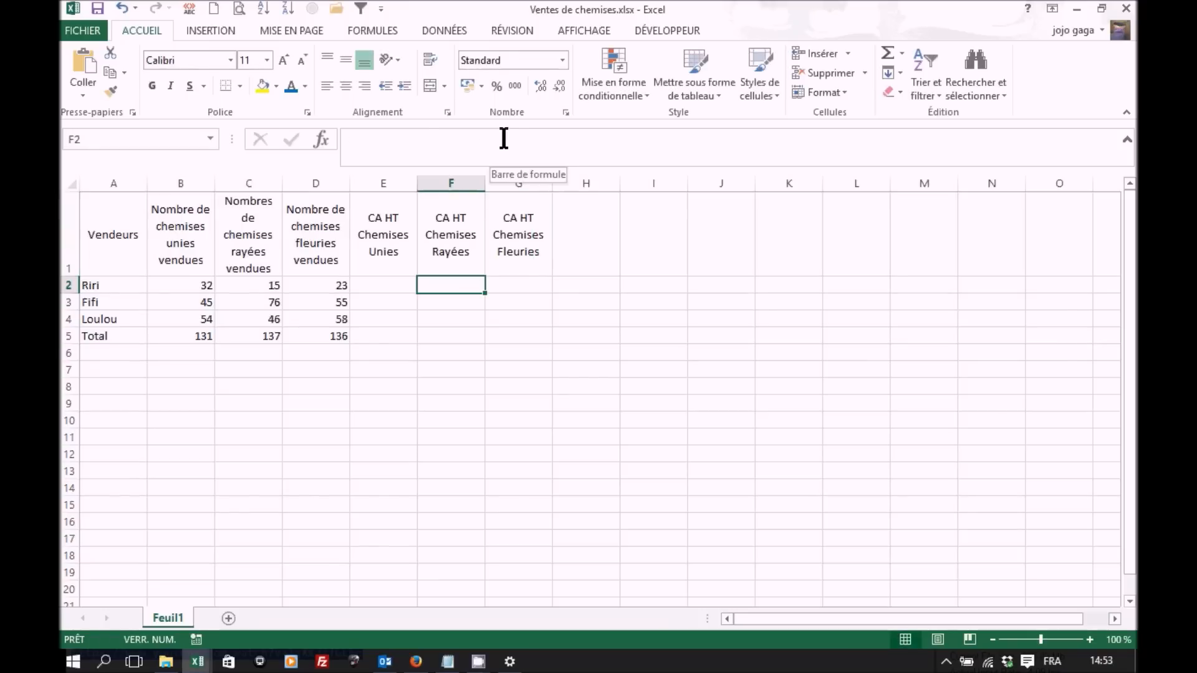
Step: Enter the row label "PU HT" in cell A10, below the sales table
left_click(396, 285)
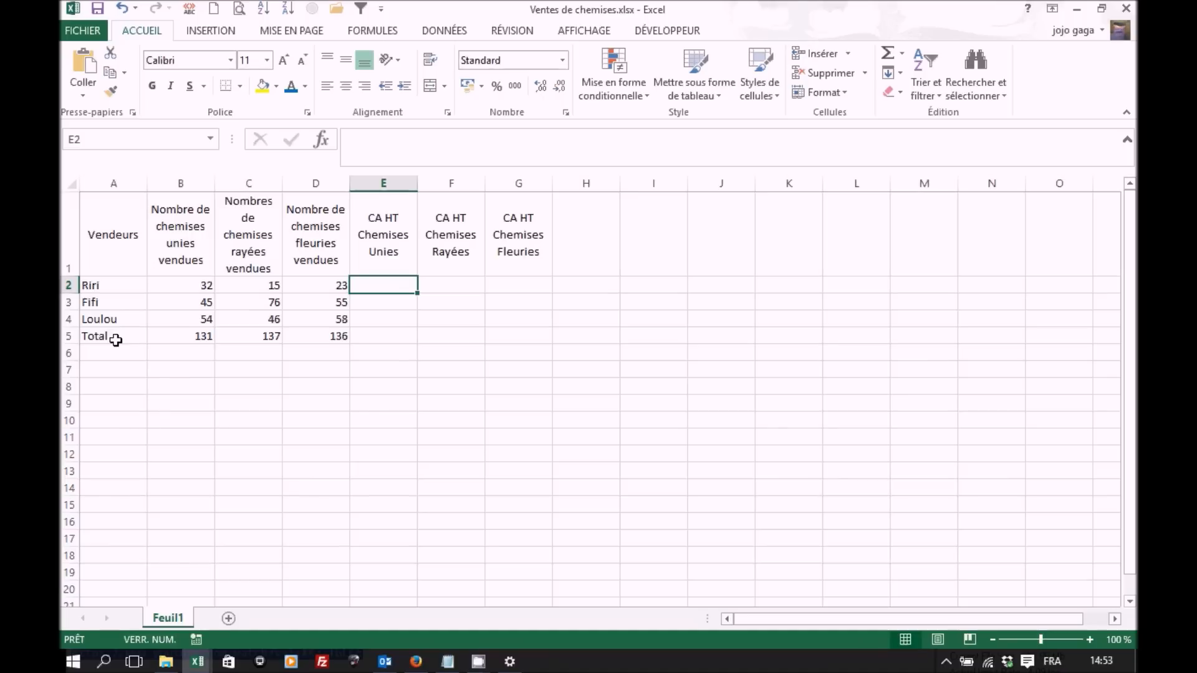
left_click(116, 419)
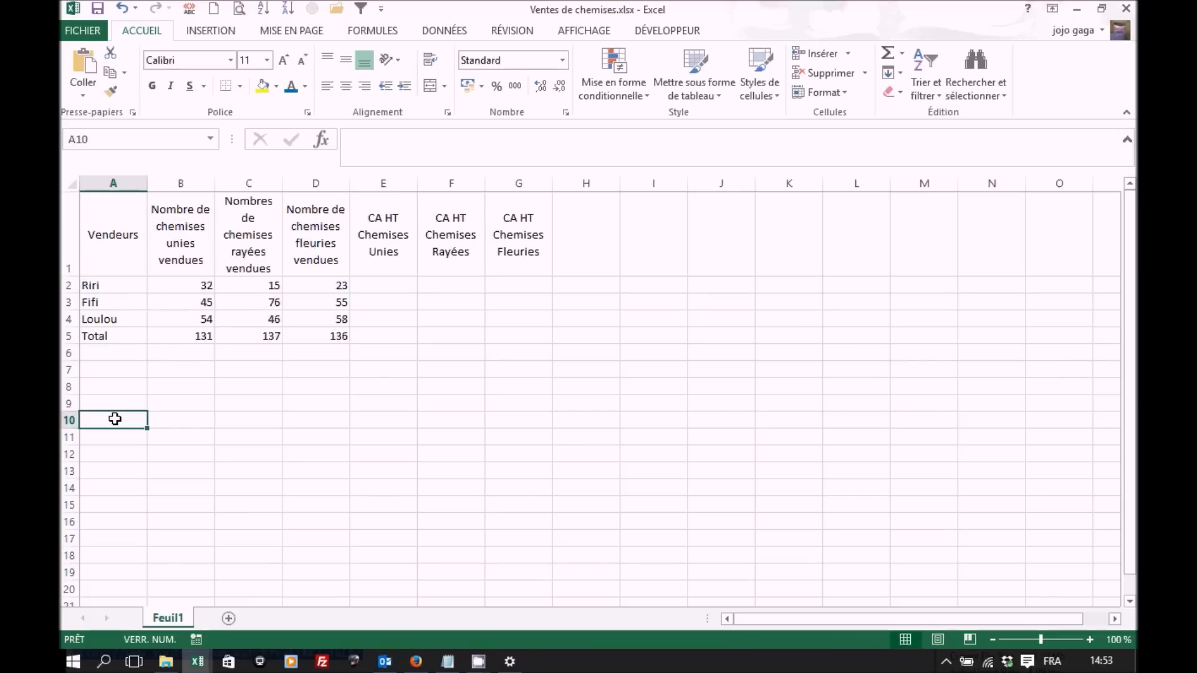
type("PU")
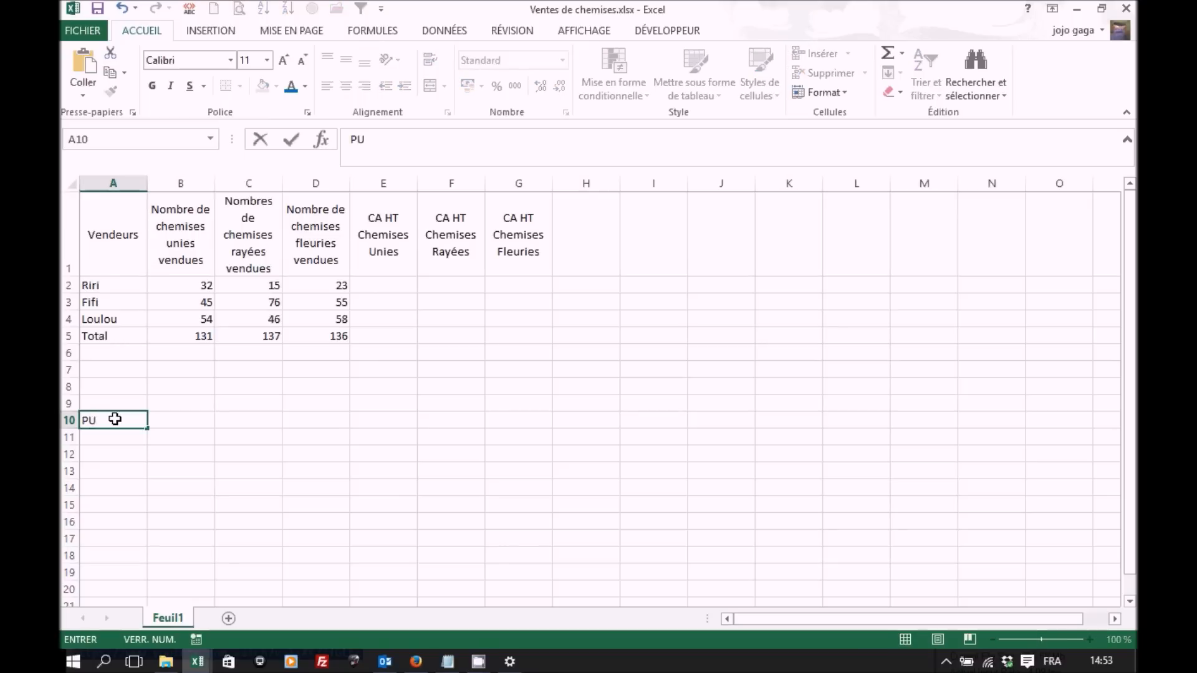
type(" HT")
key("Tab")
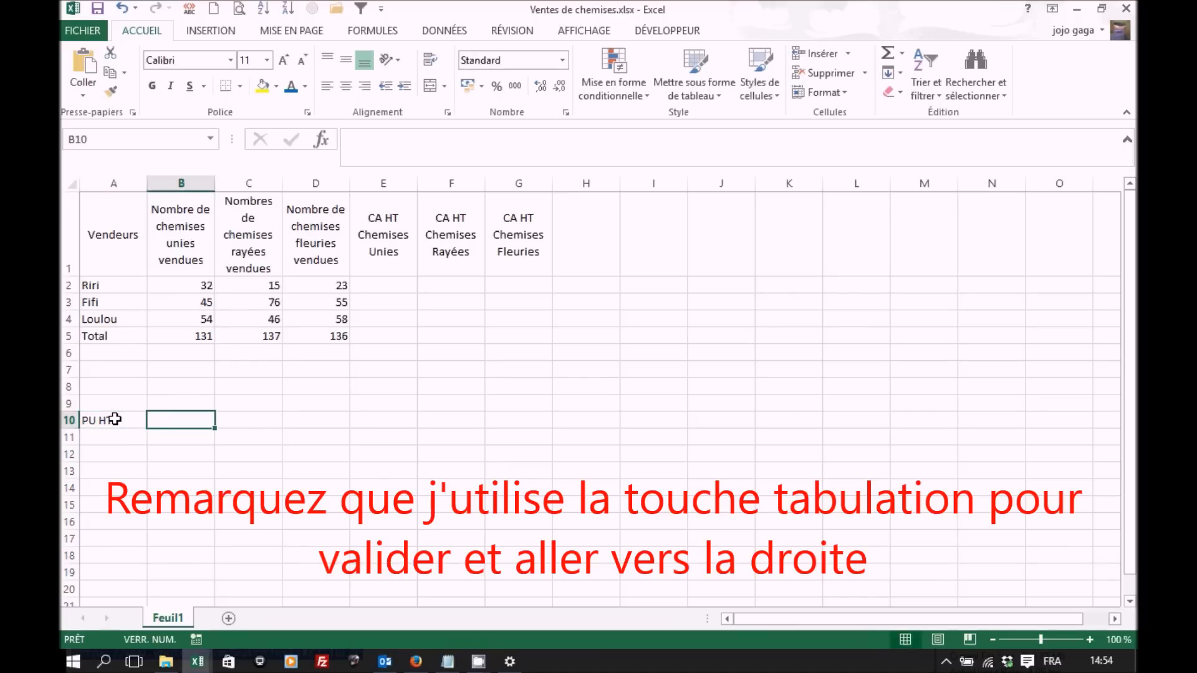
Step: Enter the unit prices 32, 45 and 55 in cells B10, C10 and D10 of the "PU HT" row
type("32")
key("Tab")
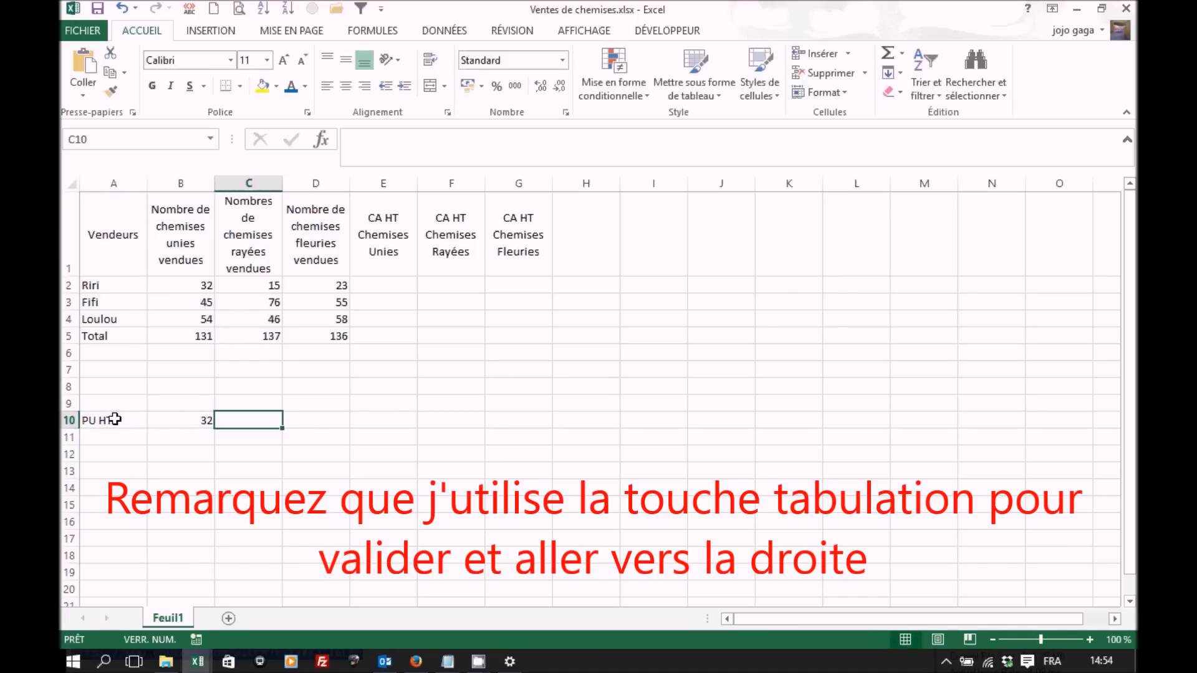
type("45")
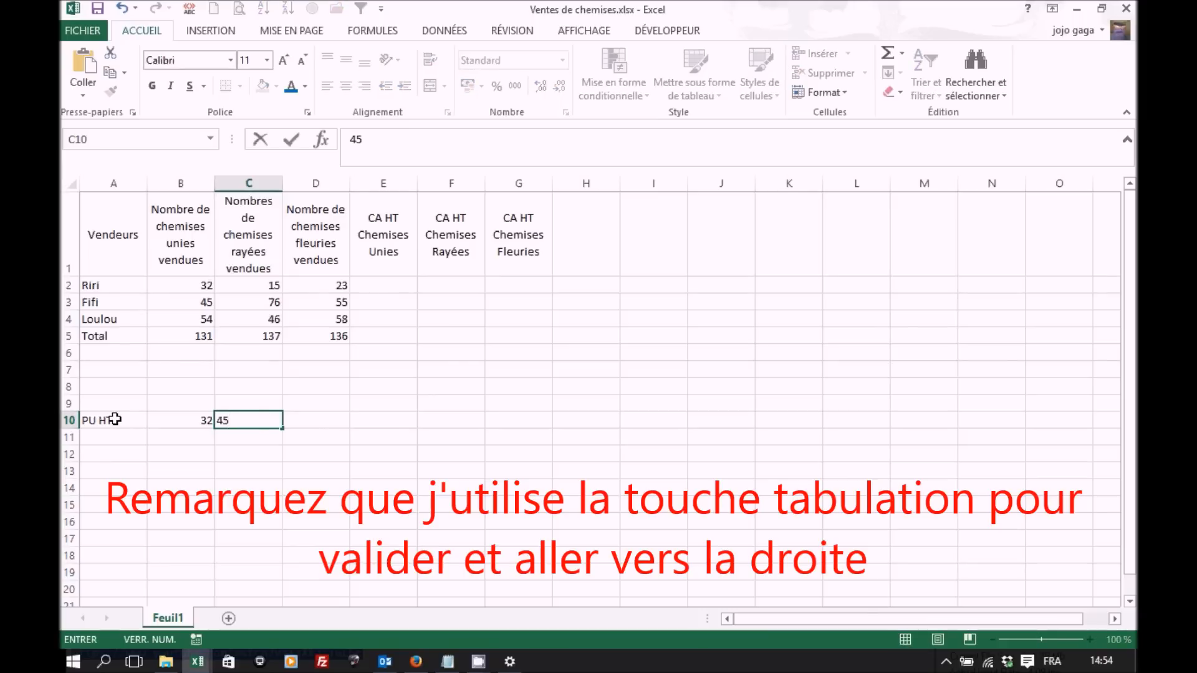
key("Tab")
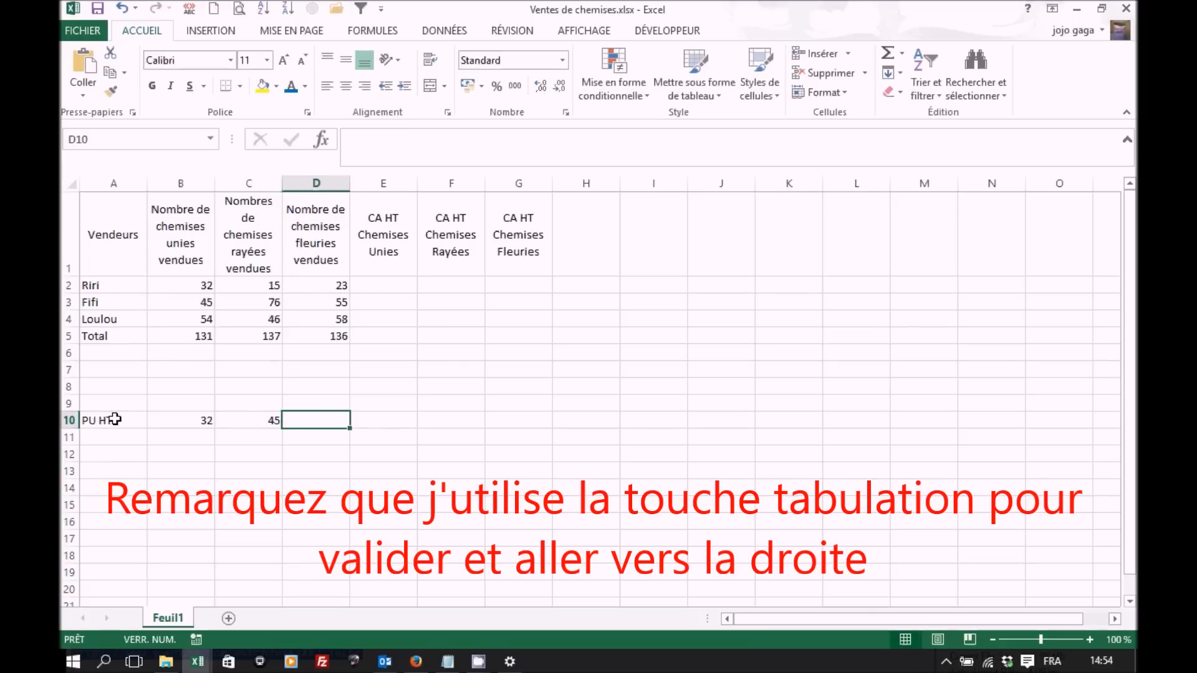
type("55")
key("Tab")
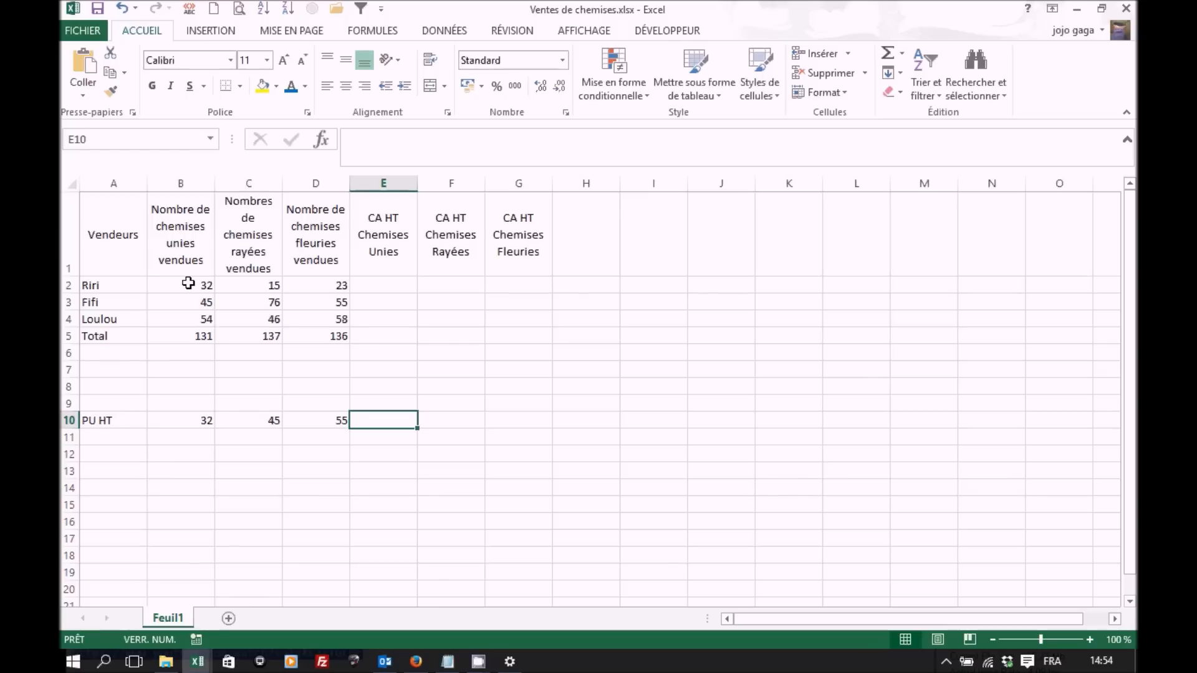
Step: Enter the formula =B2*B10 in cell E2 to compute Riri's pre-tax revenue for plain shirts
left_click(393, 283)
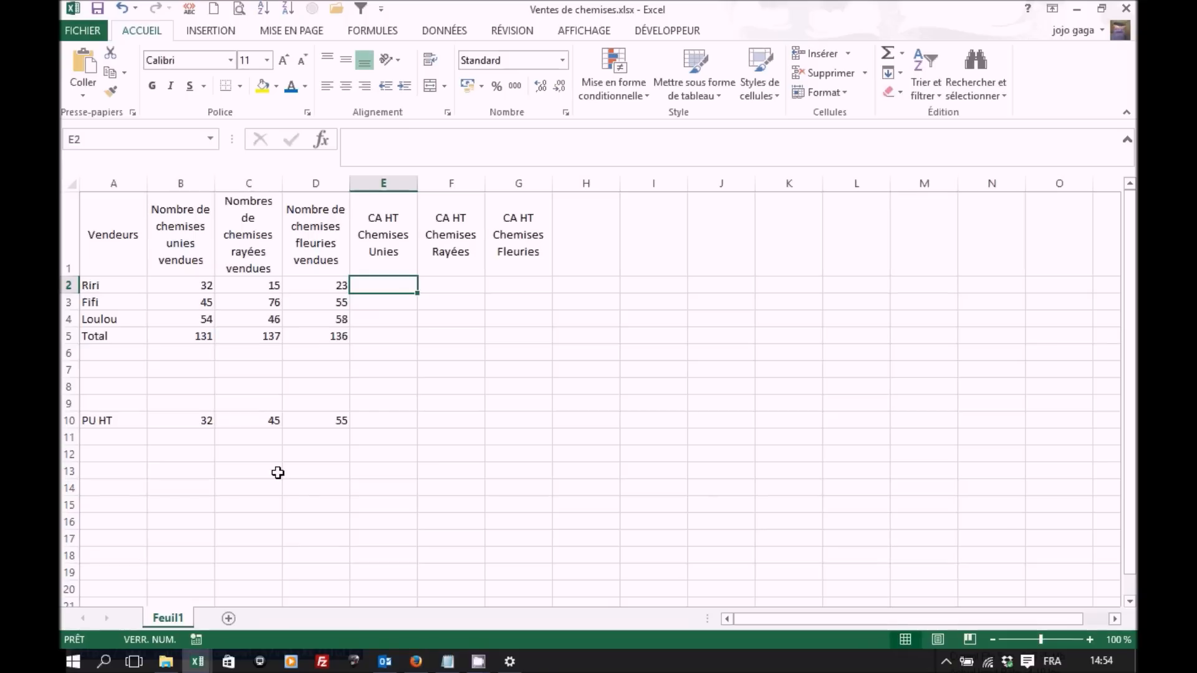
type("=")
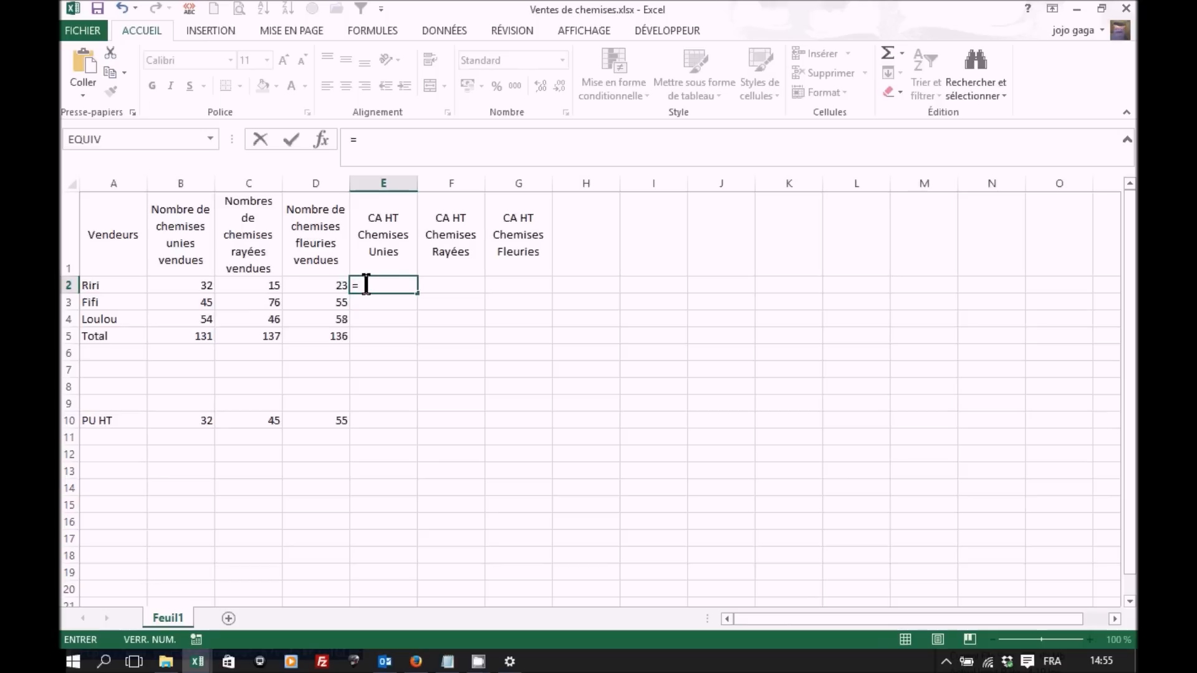
left_click(191, 282)
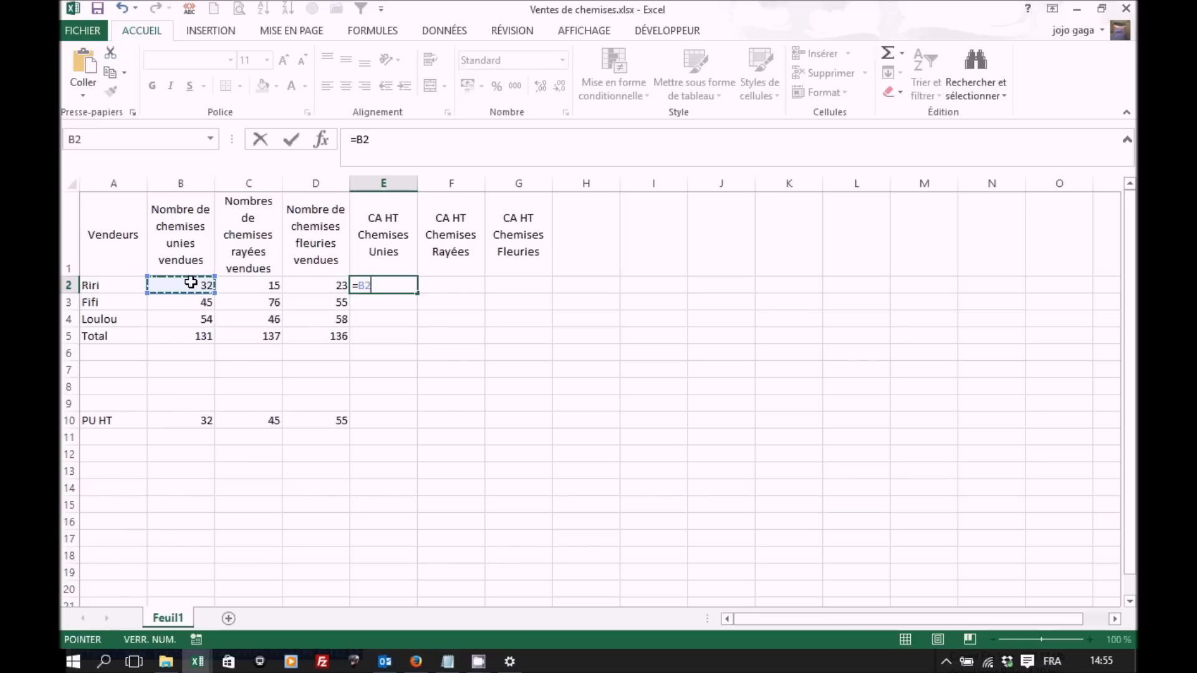
type("*")
left_click(181, 423)
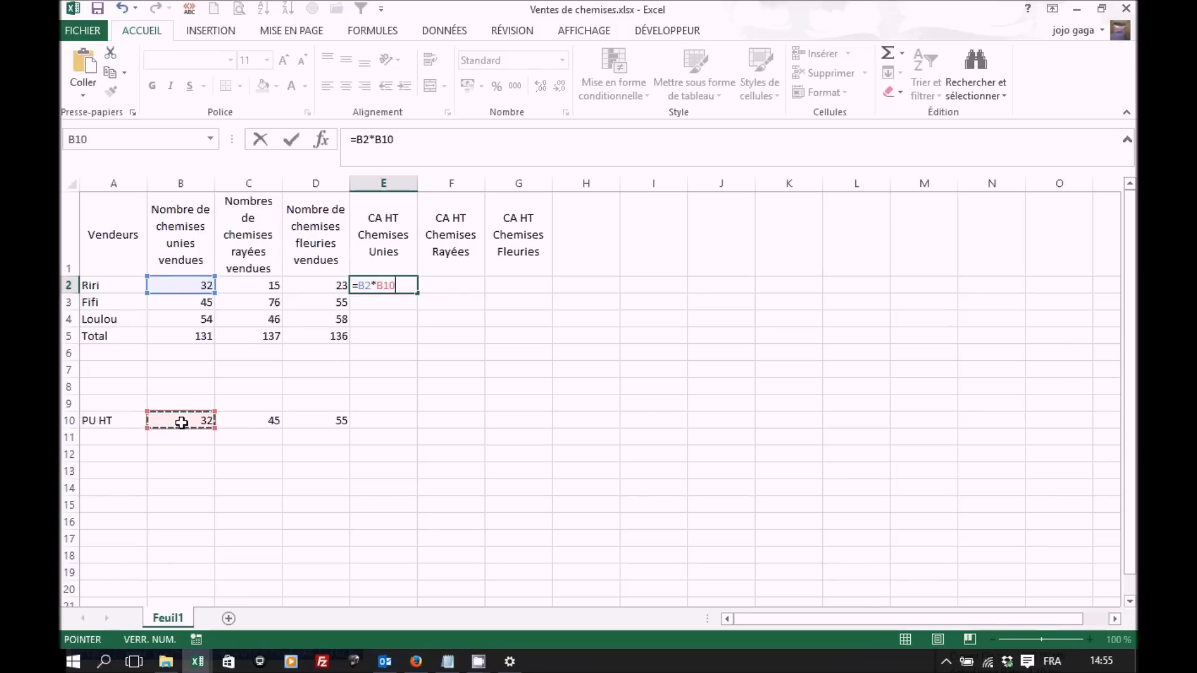
key("Return")
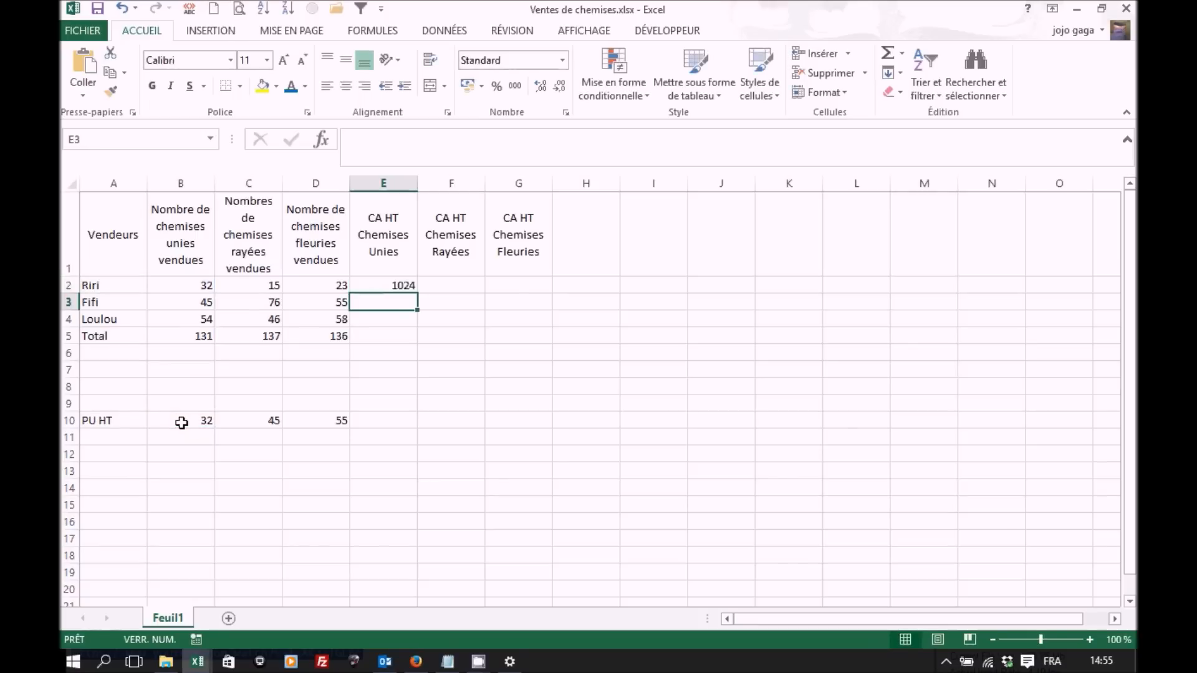
Step: Copy the E2 formula across to F2 and G2, and check the formulas in both copied cells
left_click(399, 285)
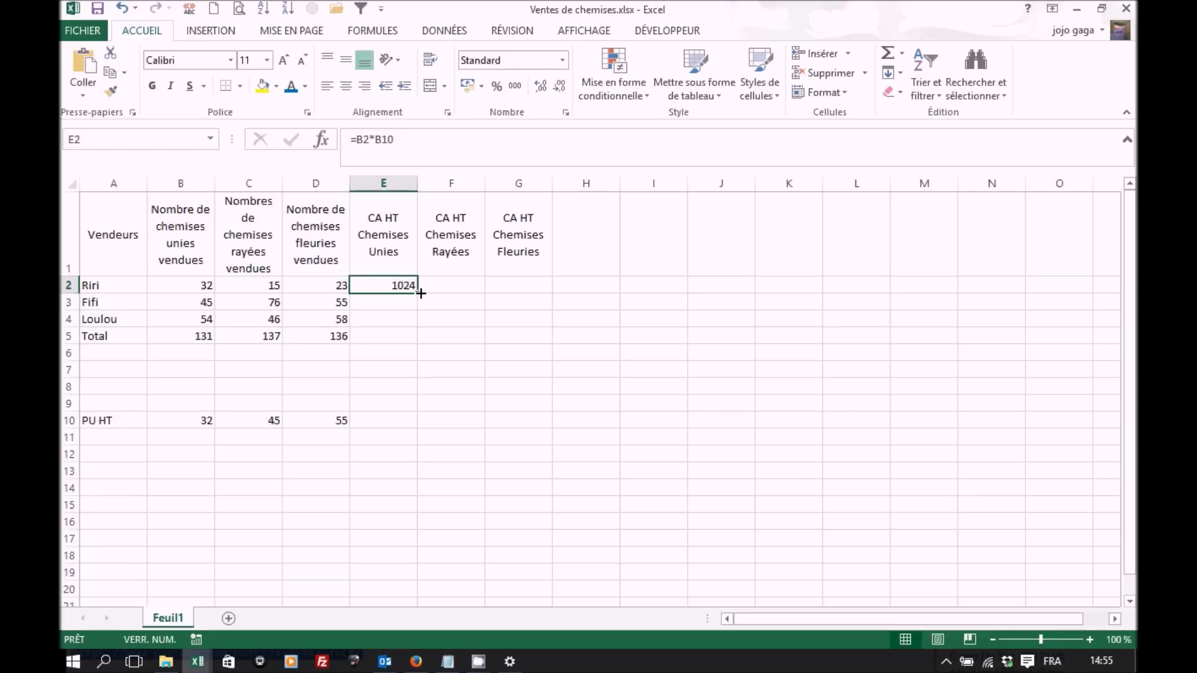
left_click_drag(421, 293, 548, 296)
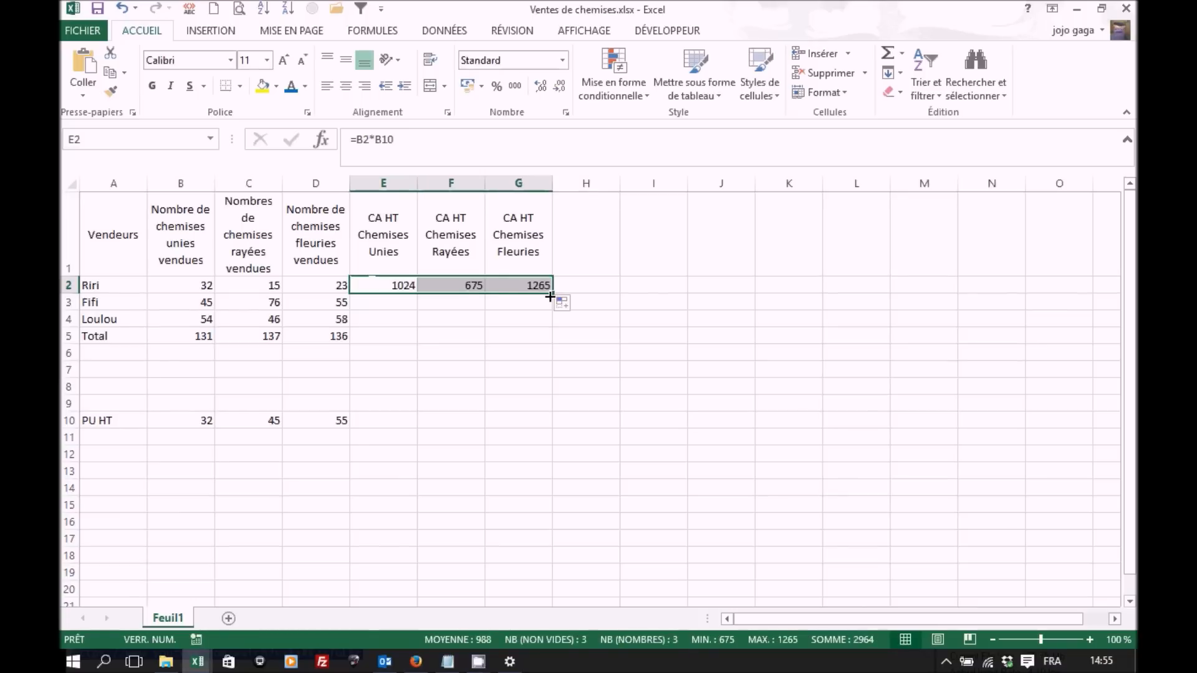
left_click(465, 283)
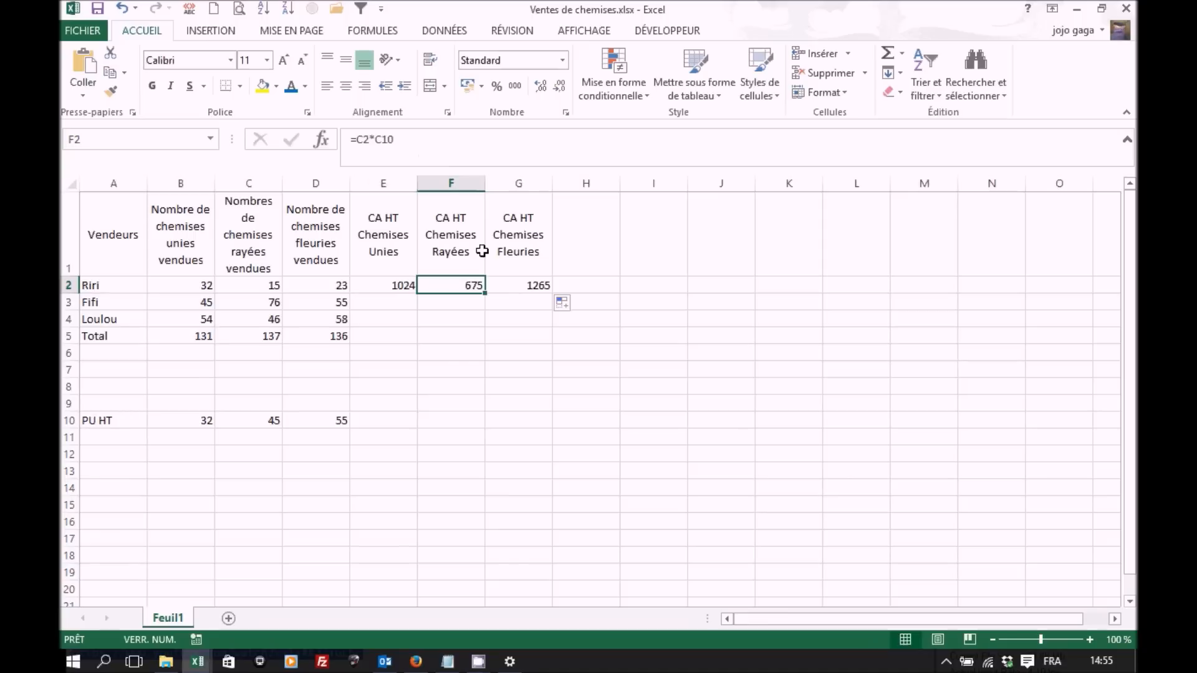
left_click(513, 286)
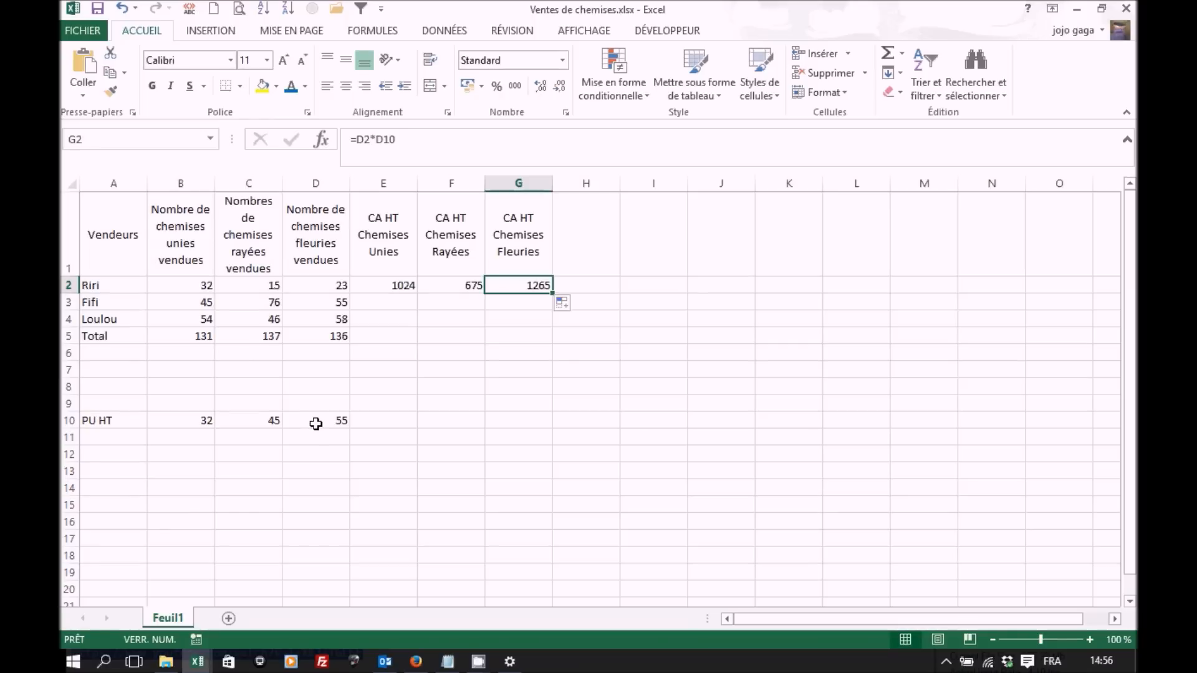
Step: Try to fill the formulas in E2:G2 down to row 4, and inspect the copied formula in F3
left_click_drag(389, 282, 498, 282)
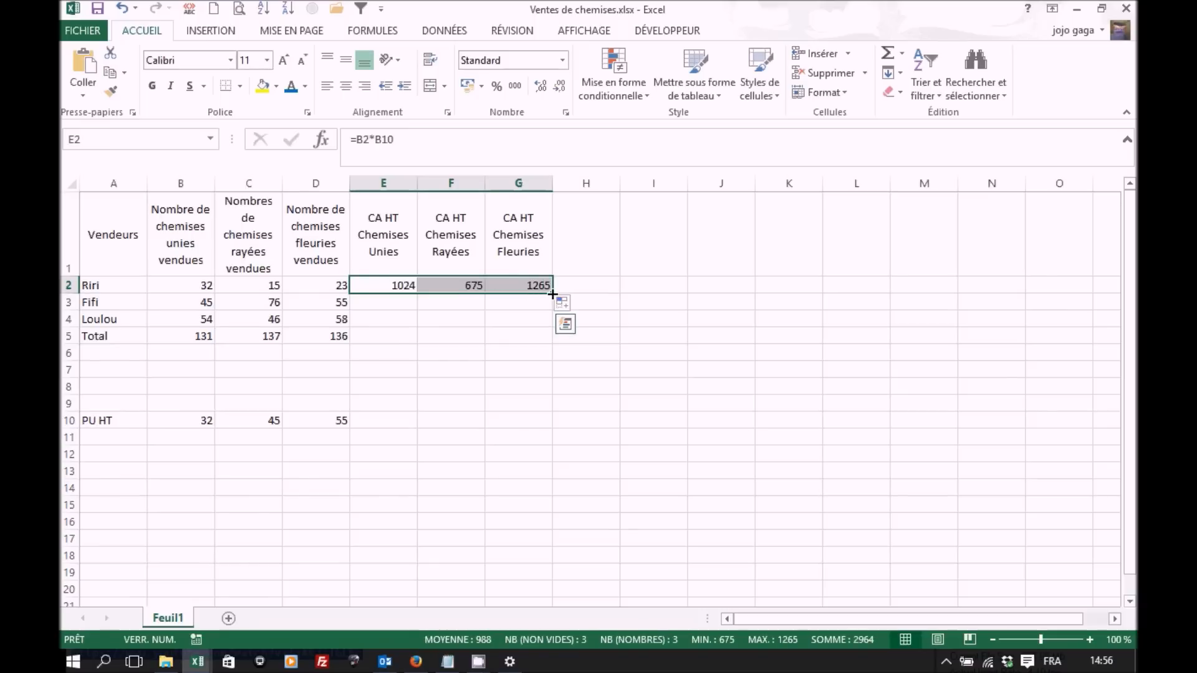
left_click_drag(553, 294, 553, 328)
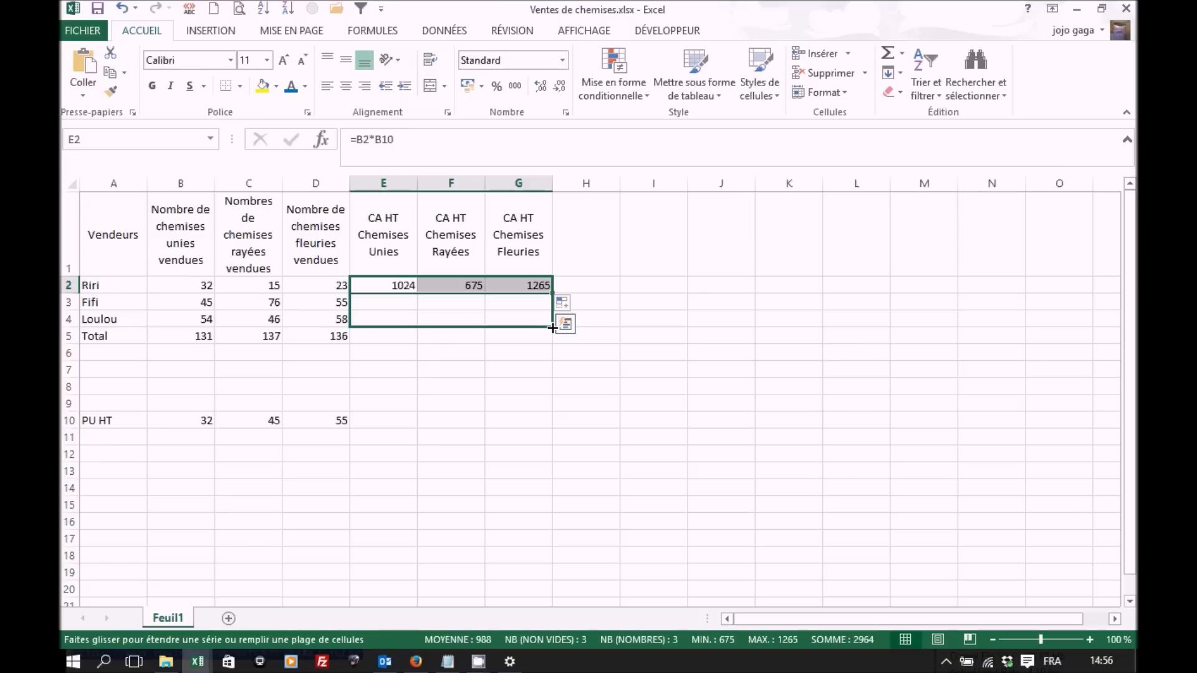
left_click_drag(553, 328, 552, 327)
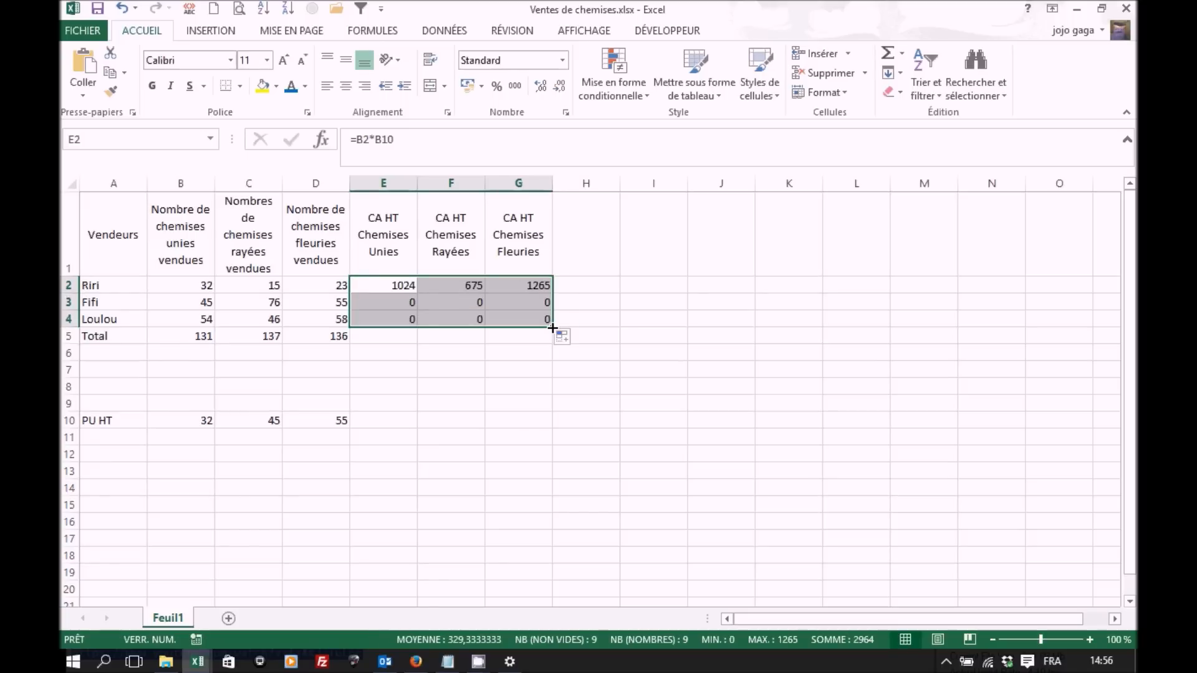
left_click(453, 304)
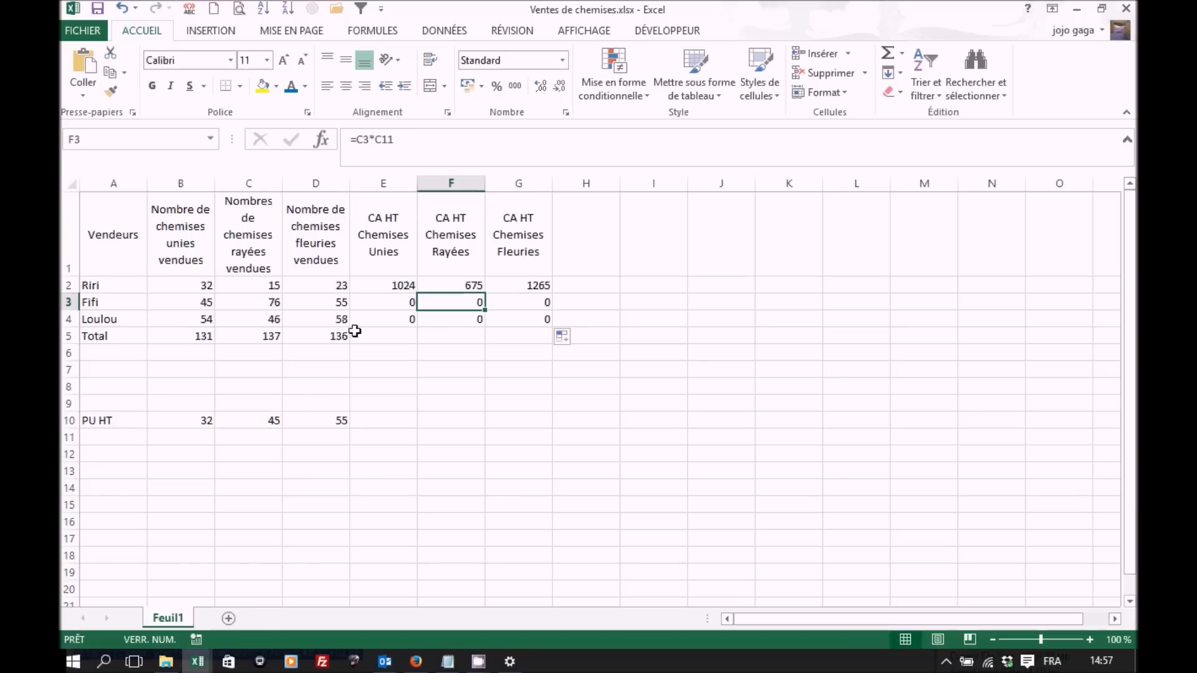
Step: Lock the row of the unit price reference in cell E2 so the formula reads =B2*B$10
left_click(398, 282)
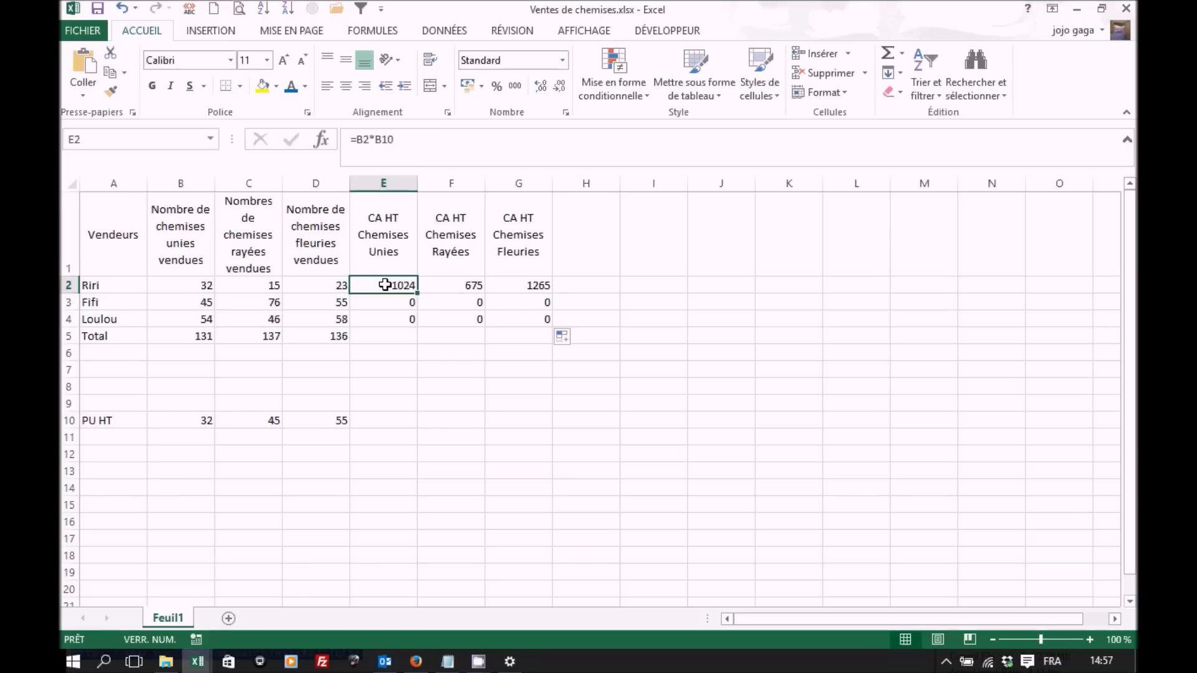
left_click(398, 140)
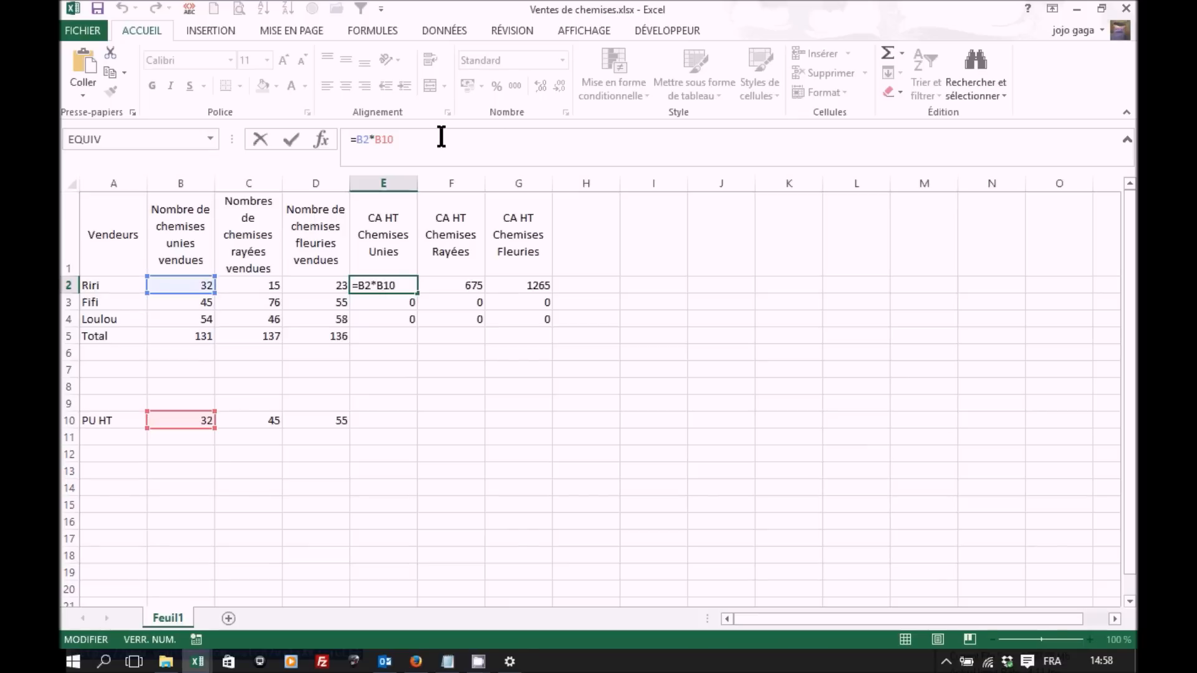
key("F4")
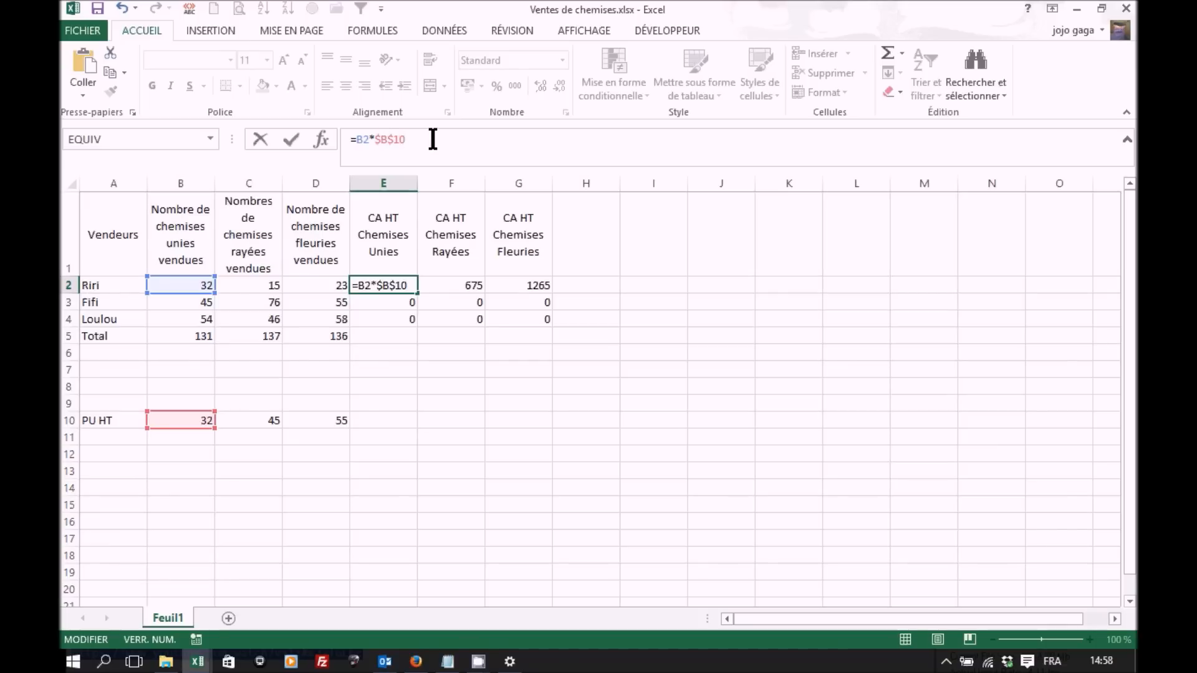
key("F4")
key("F4")
key("F4")
key("F4")
key("F4")
key("F4")
key("F4")
key("F4")
key("F4")
key("ctrl+Return")
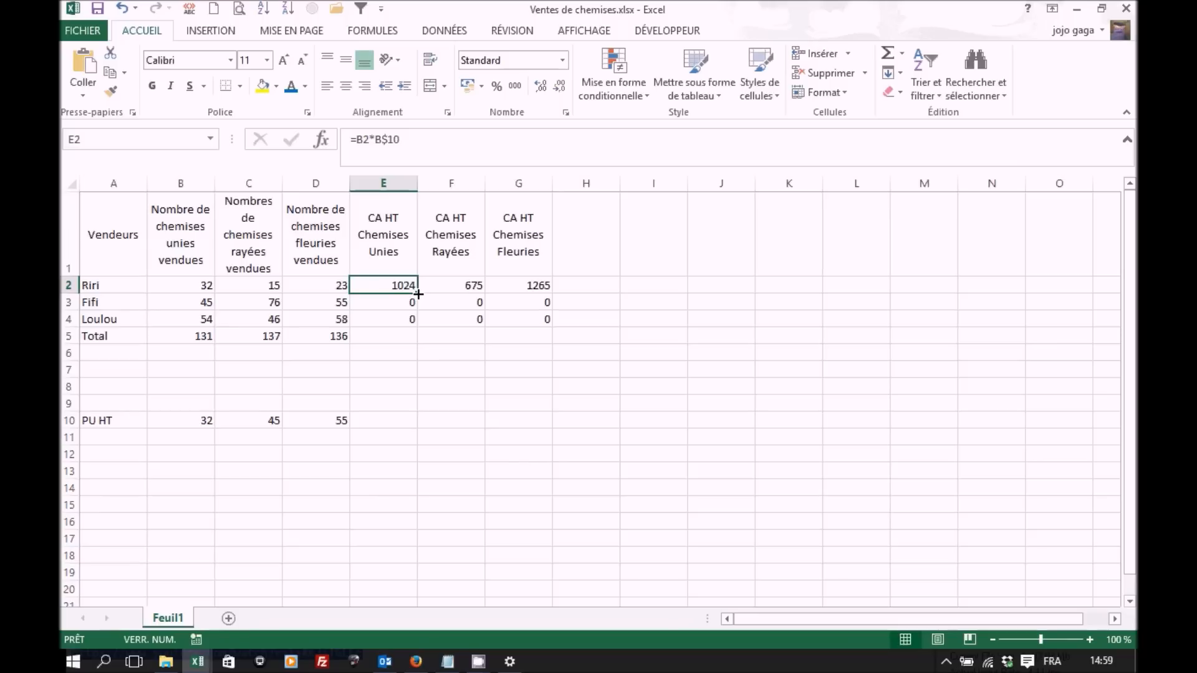
Step: Fill the E2 formula over the range E2:G4 and extend the D5 total formula across to G5
mouse_move(419, 294)
left_mouse_down()
mouse_move(553, 339)
mouse_move(471, 311)
mouse_move(551, 331)
mouse_move(414, 314)
mouse_move(430, 299)
mouse_move(552, 294)
mouse_move(553, 324)
left_mouse_up()
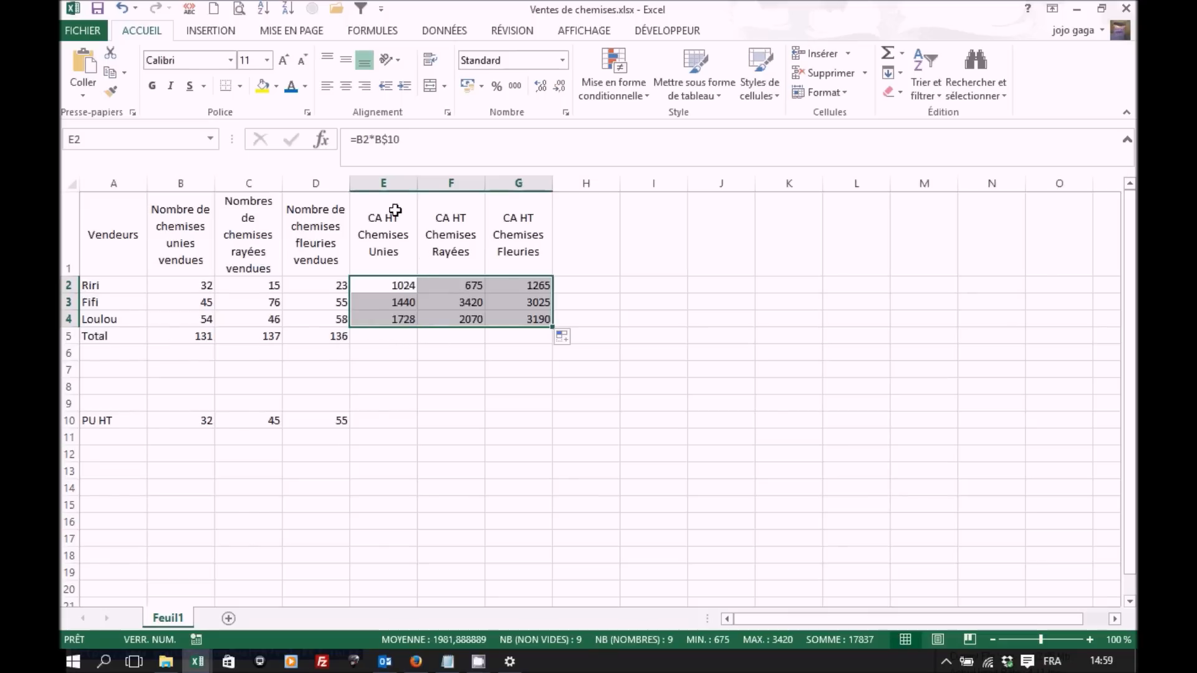
left_click(333, 337)
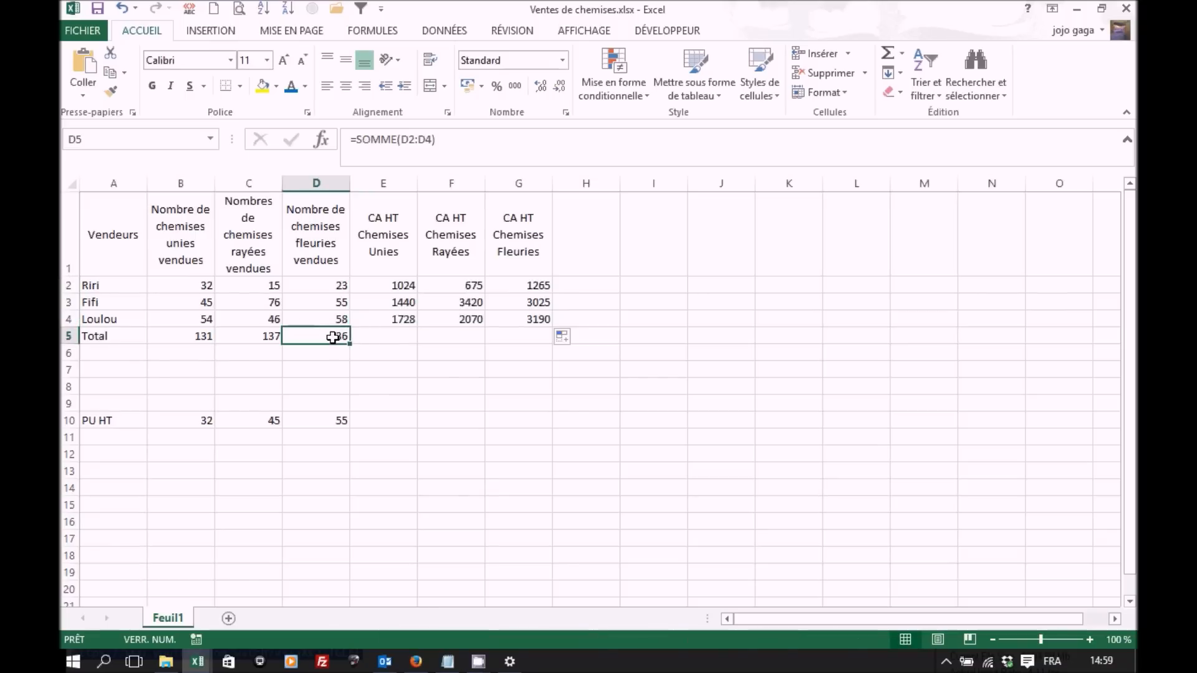
left_click_drag(351, 342, 555, 341)
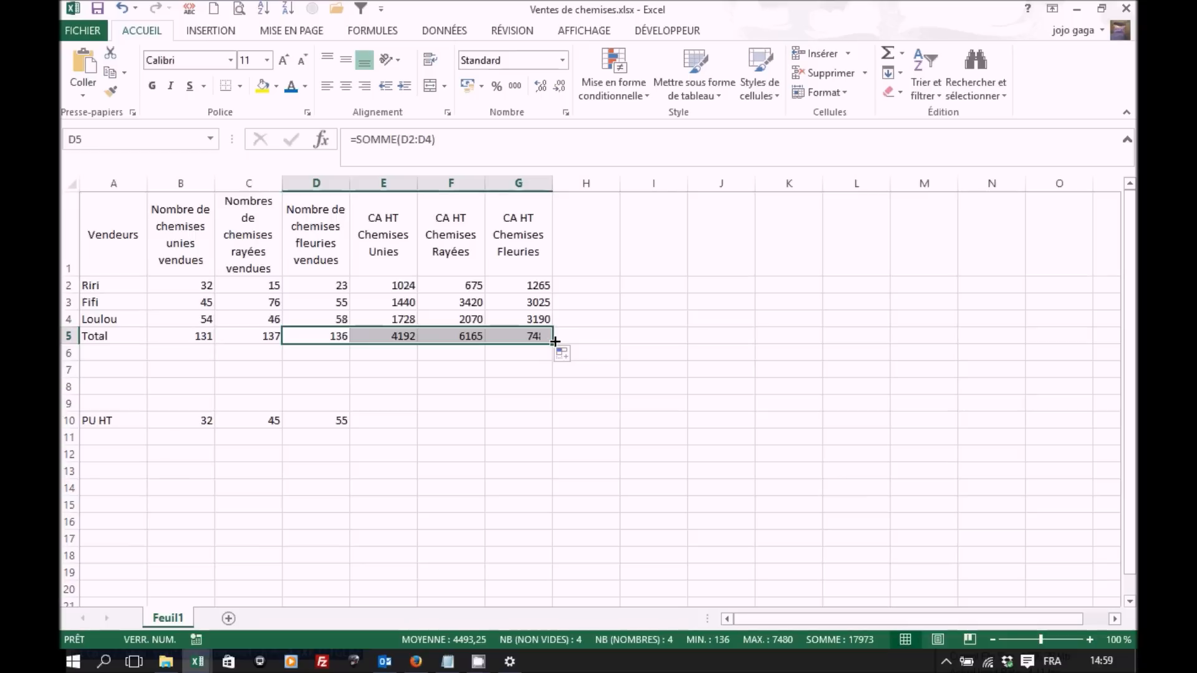
Step: Enter the heading "CA HT Global Vendeur" in cell H1
left_click(591, 220)
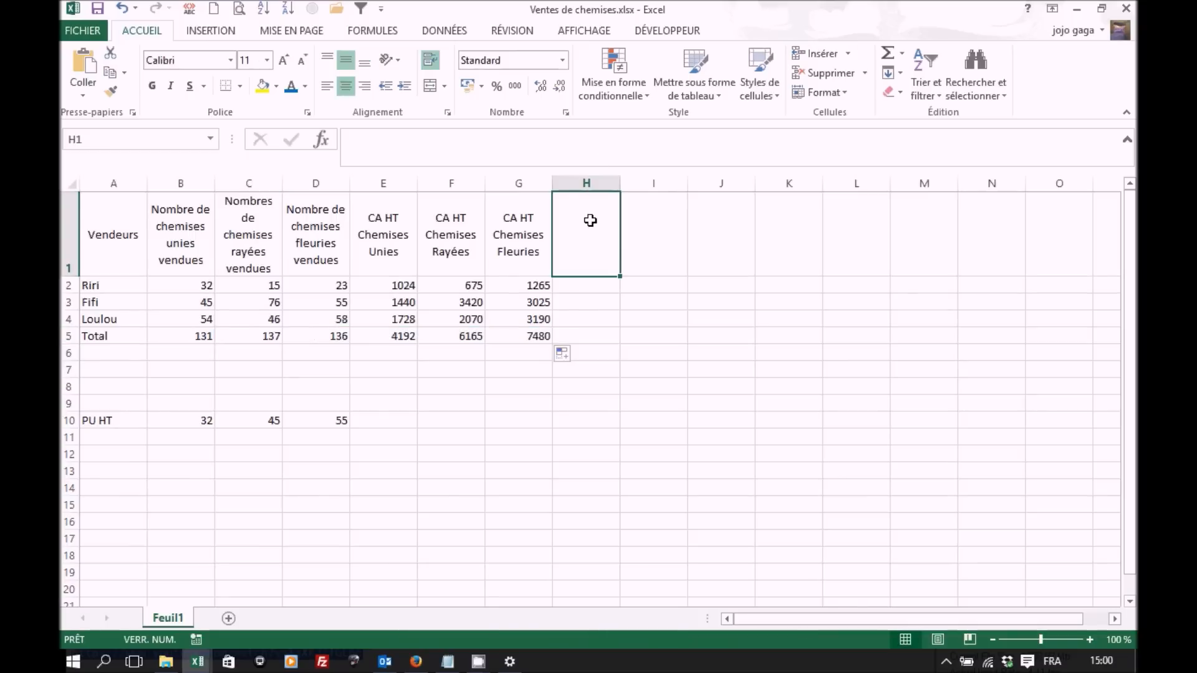
type("CA ")
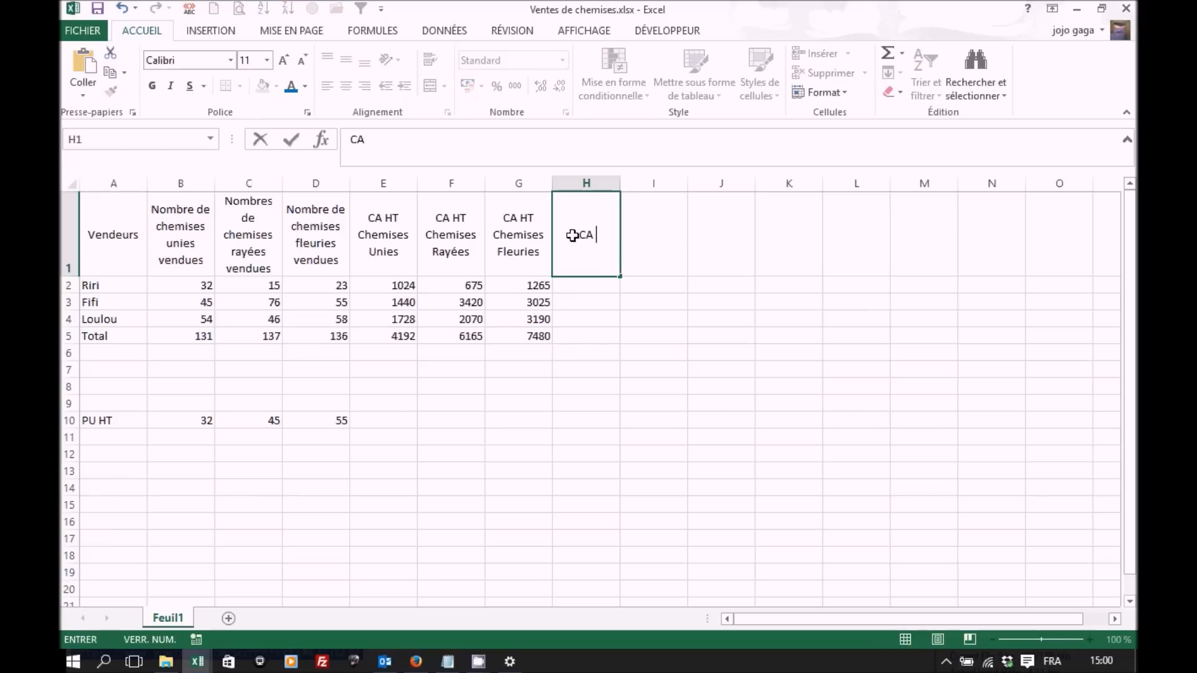
type("HT Global Vendeur")
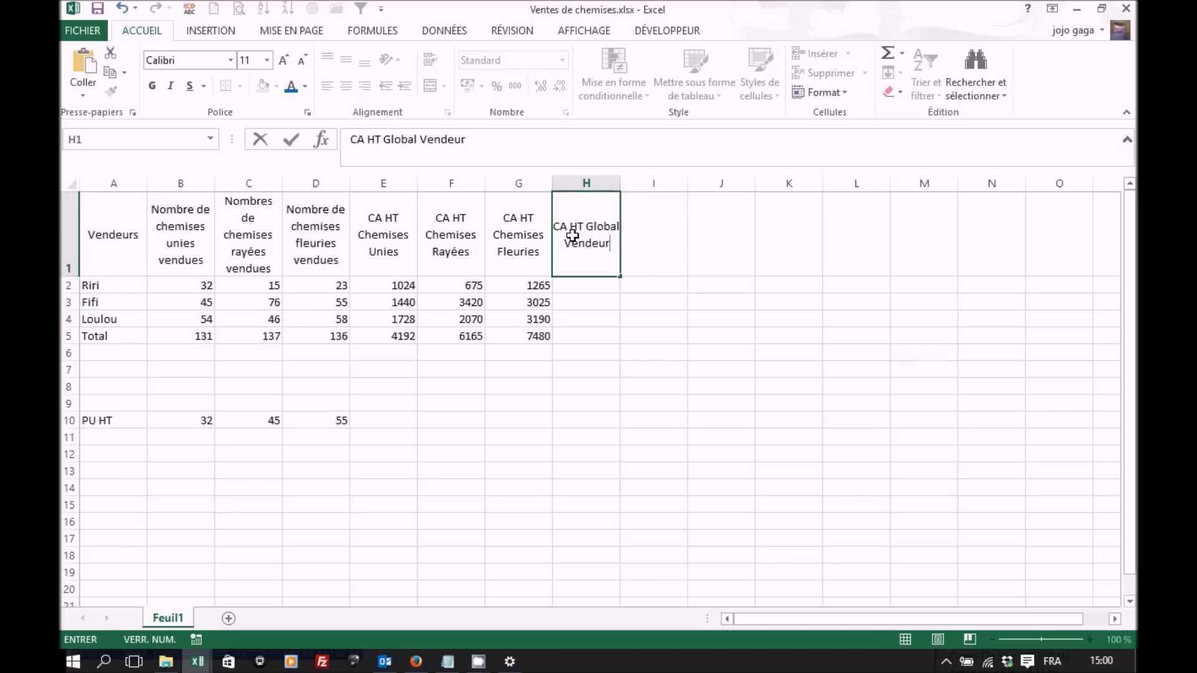
key("Return")
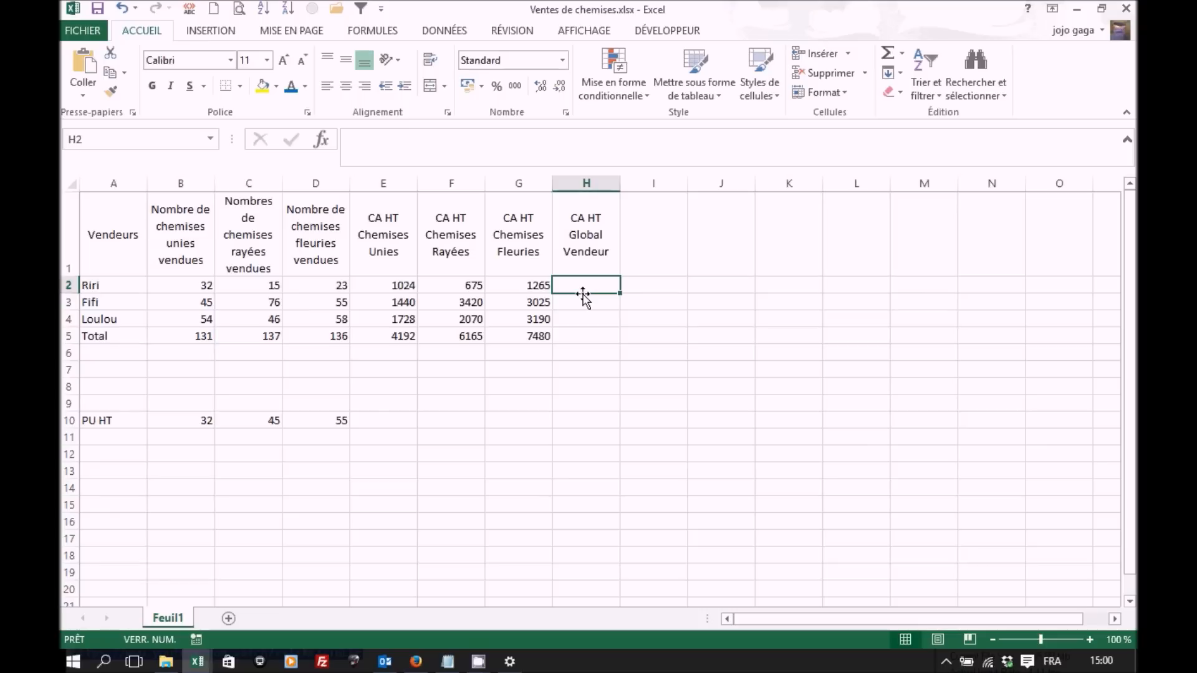
Step: Sum Riri's revenues in H2 with =SOMME(E2:G2) and fill the formula down to H4
left_click(889, 51)
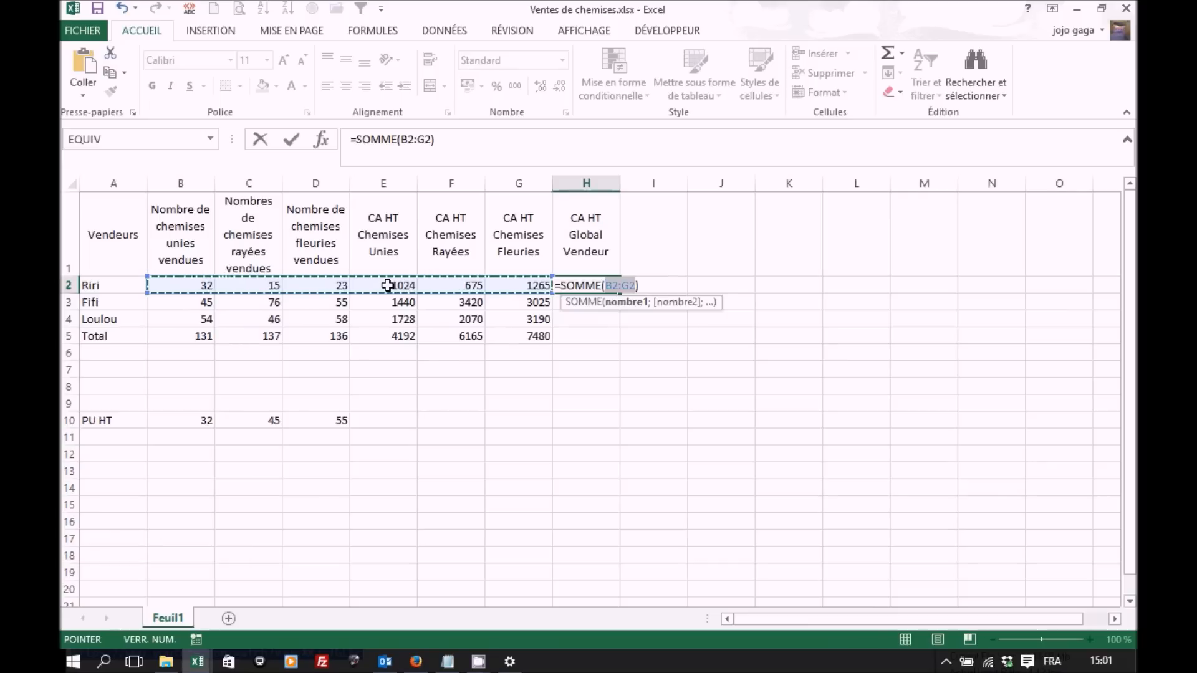
left_click_drag(388, 285, 507, 283)
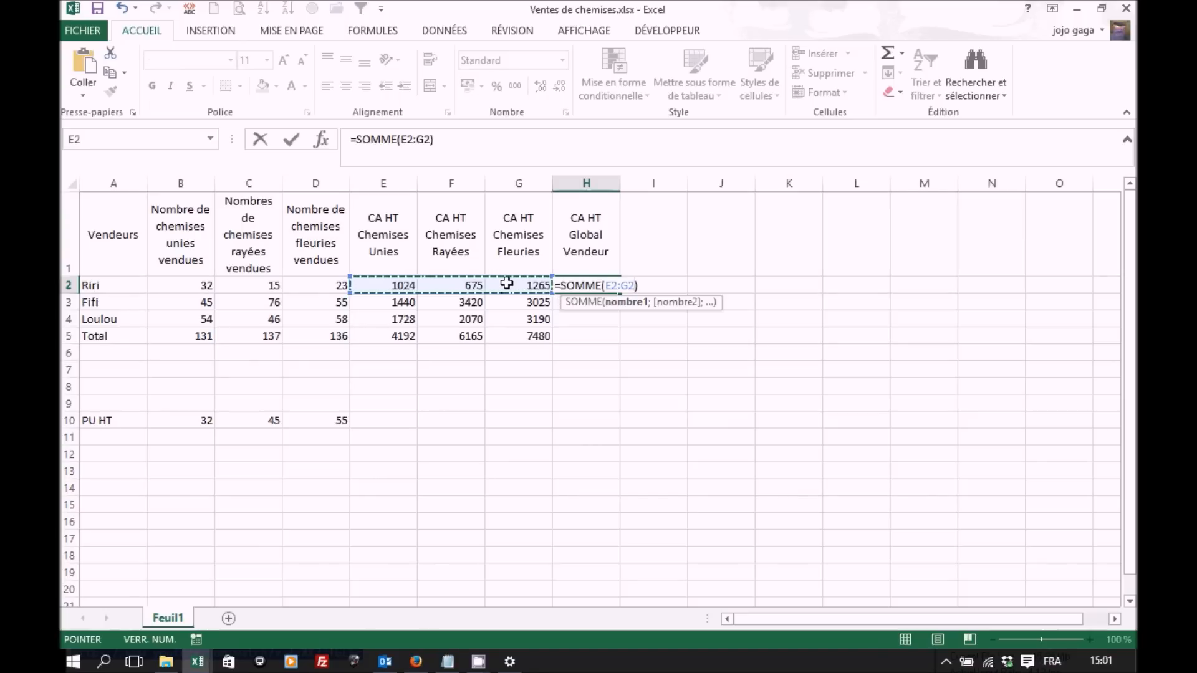
key("ctrl+Return")
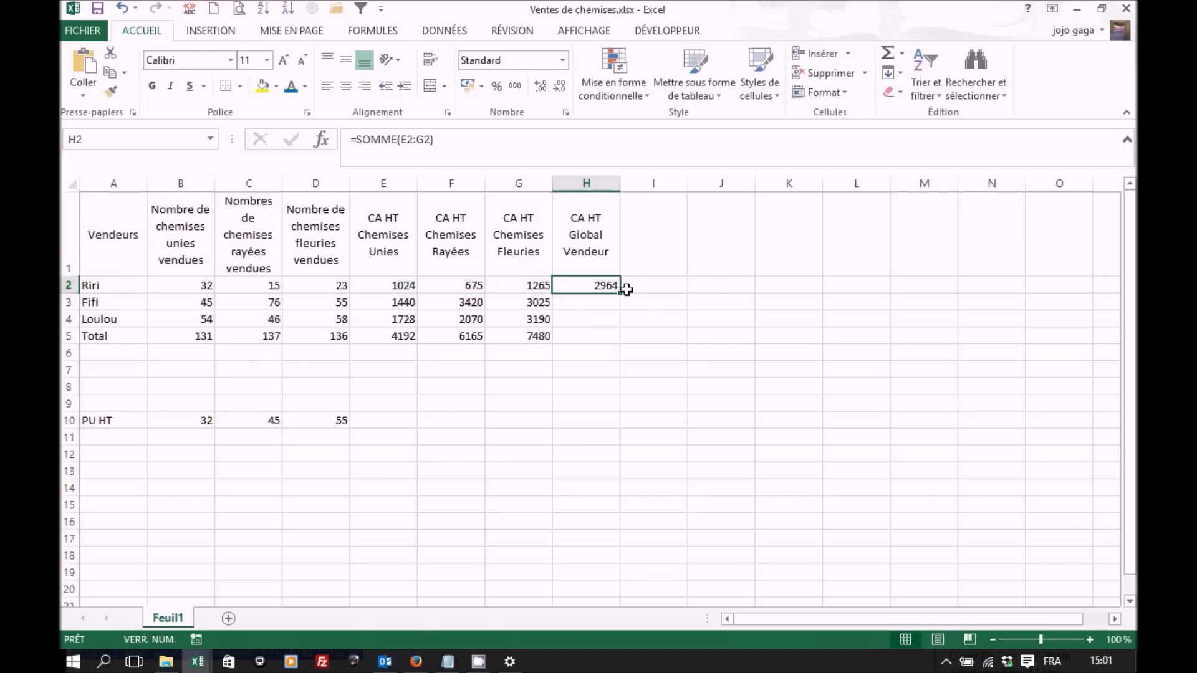
left_click_drag(620, 293, 615, 331)
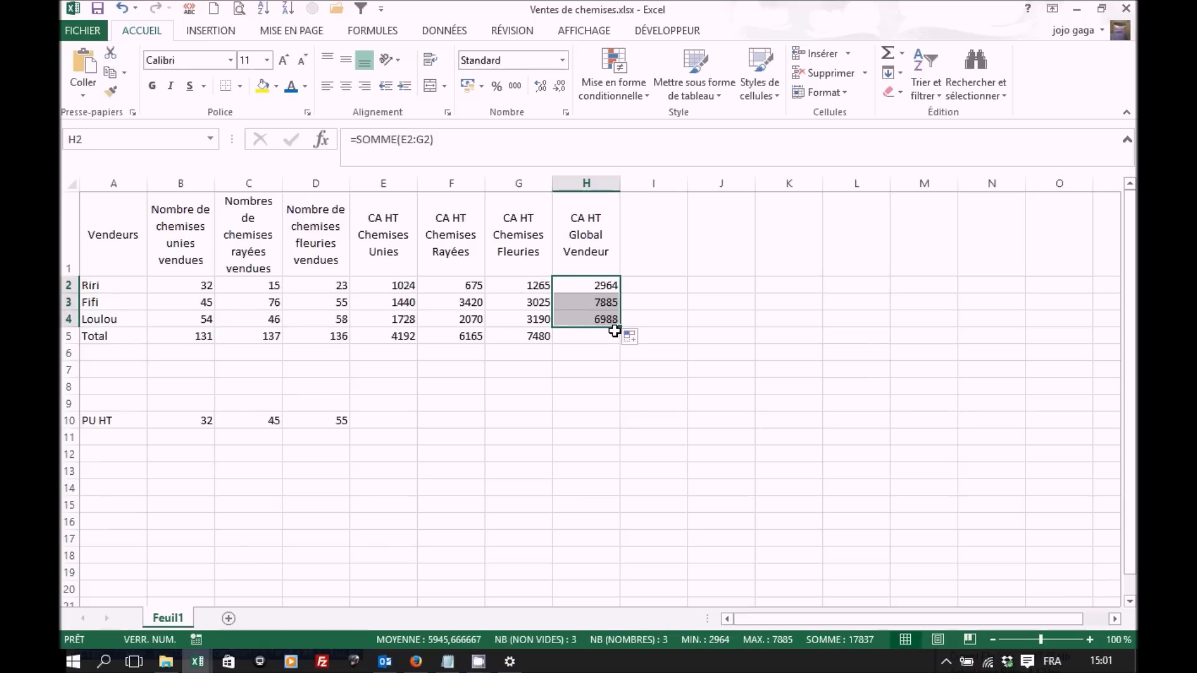
Step: Total the sellers' overall revenue in cell H5 with =SOMME(H2:H4)
left_click(608, 337)
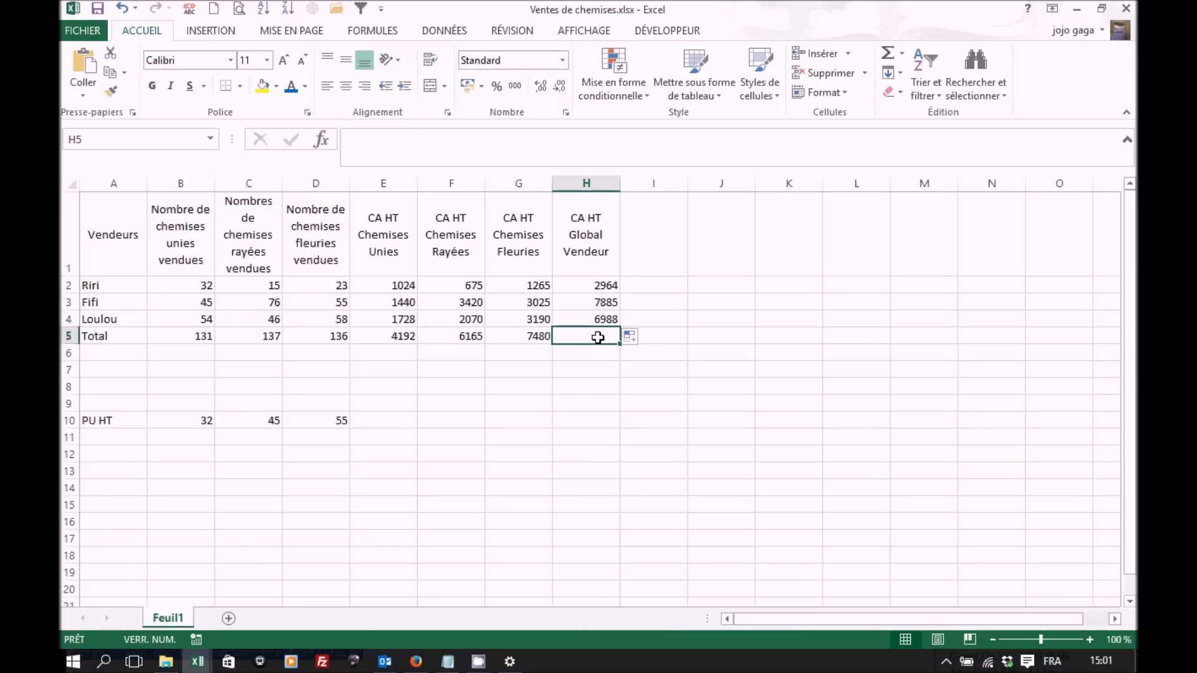
left_click(888, 58)
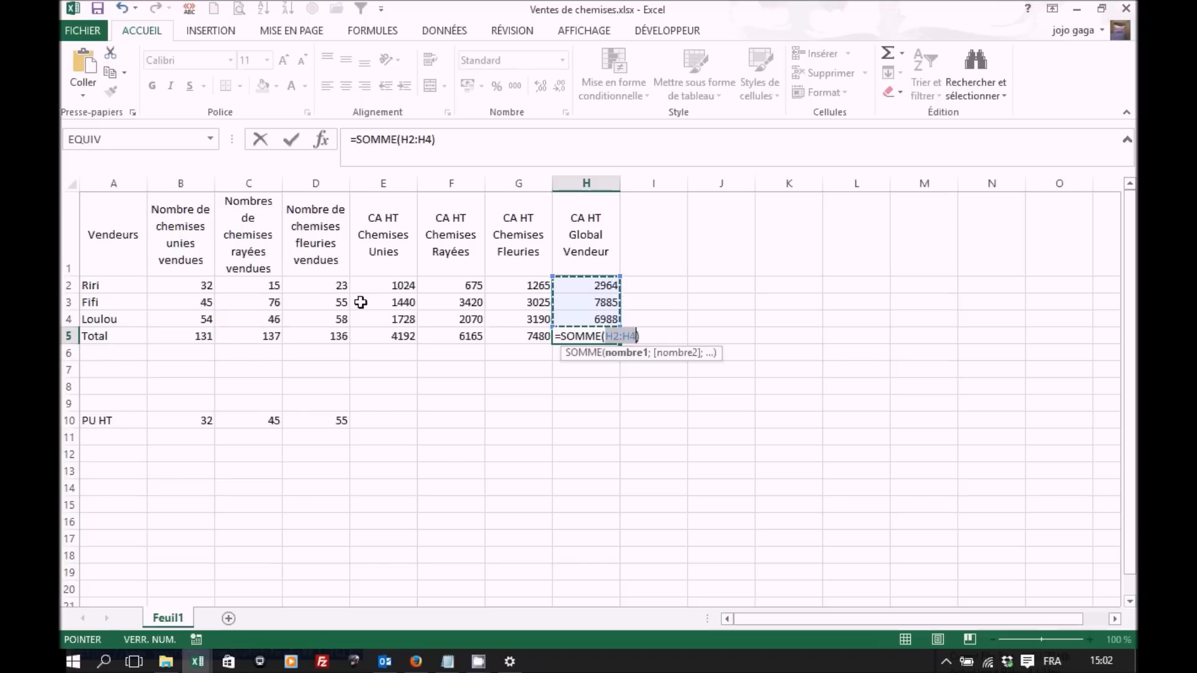
key("Return")
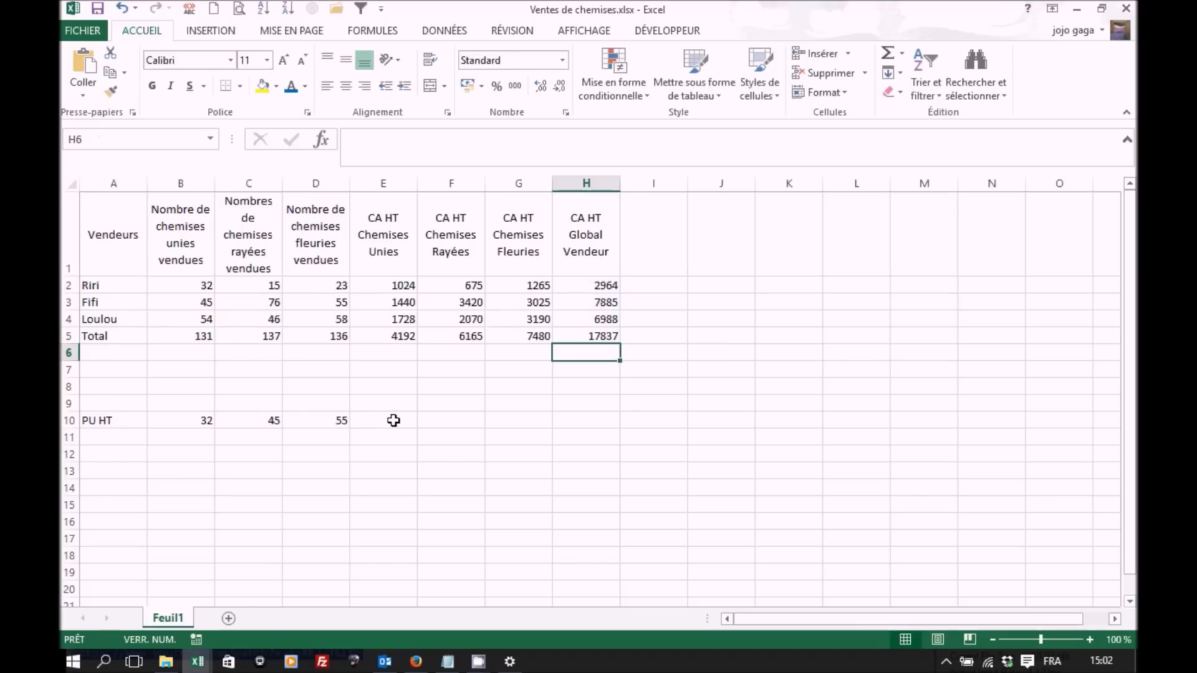
Step: Enter the heading "CA TTC Global Vendeur" in cell I1
left_click(646, 246)
type("C")
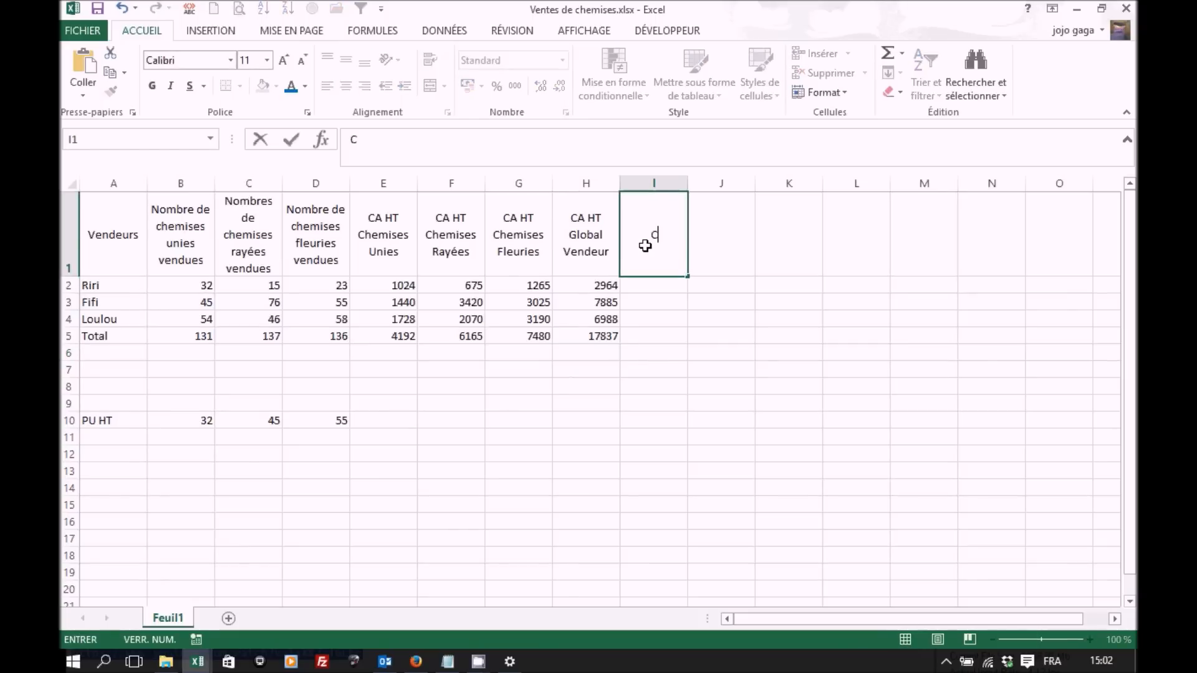
type("A TTC Global Vendeur")
key("Return")
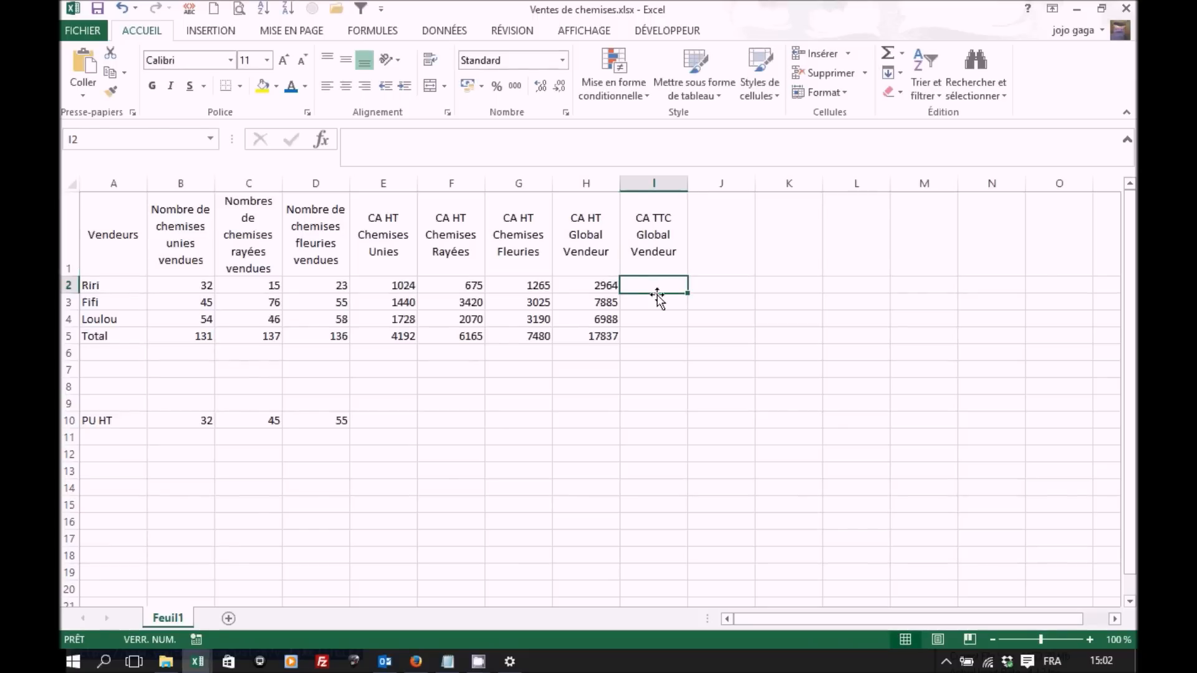
Step: Add the label "TVA" in cell A11 and enter the rate 20% in B11
left_click(117, 438)
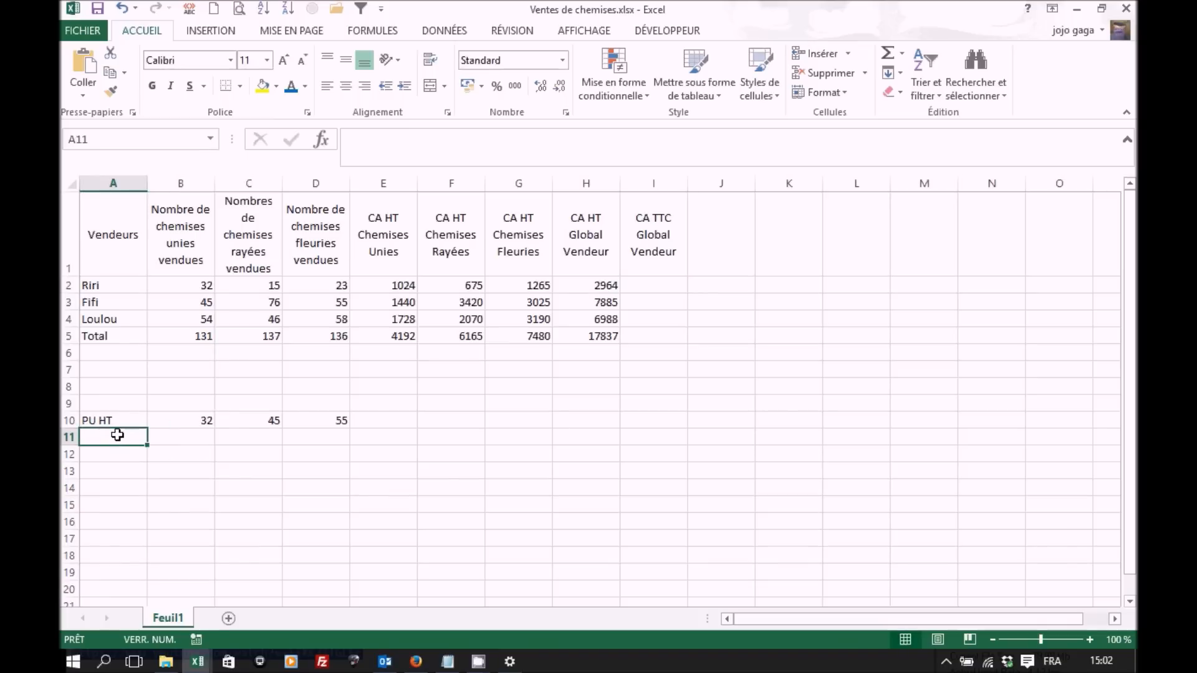
type("TVA")
key("Tab")
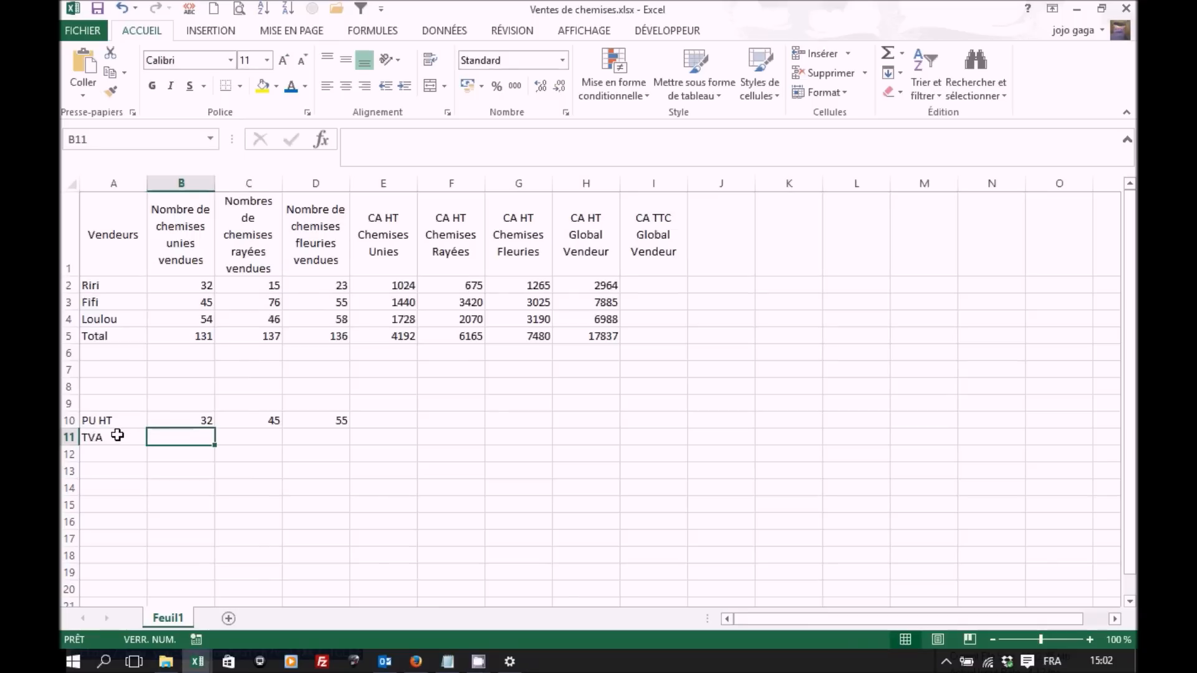
type("20")
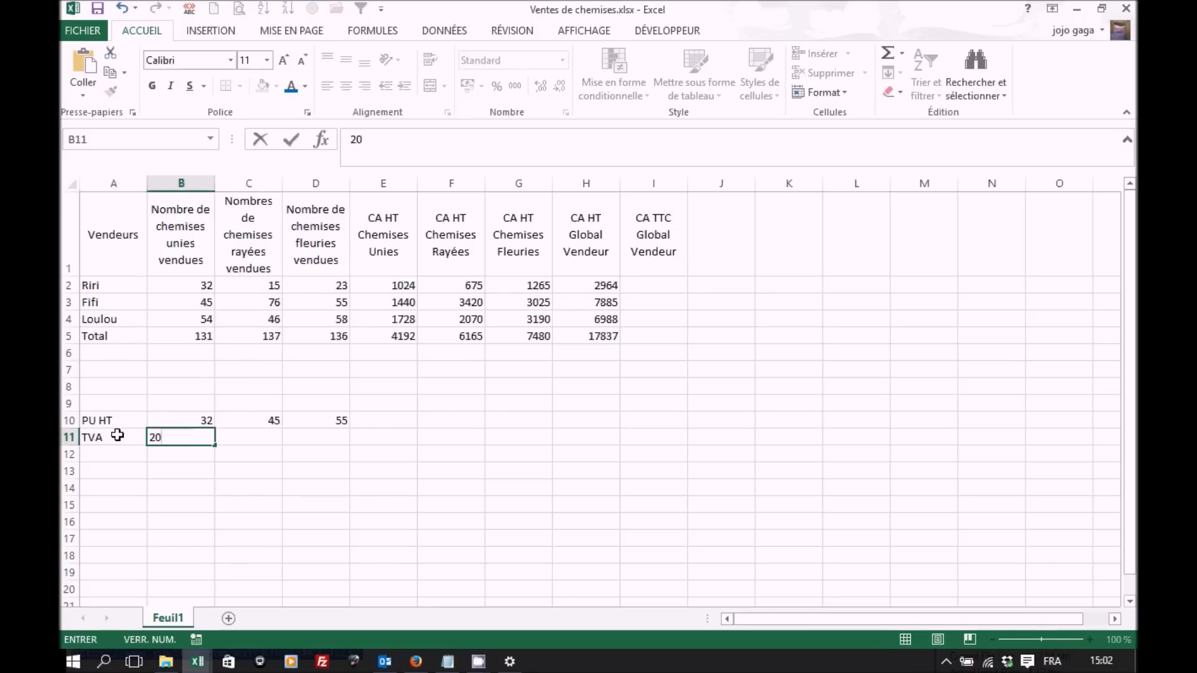
type("%")
key("Return")
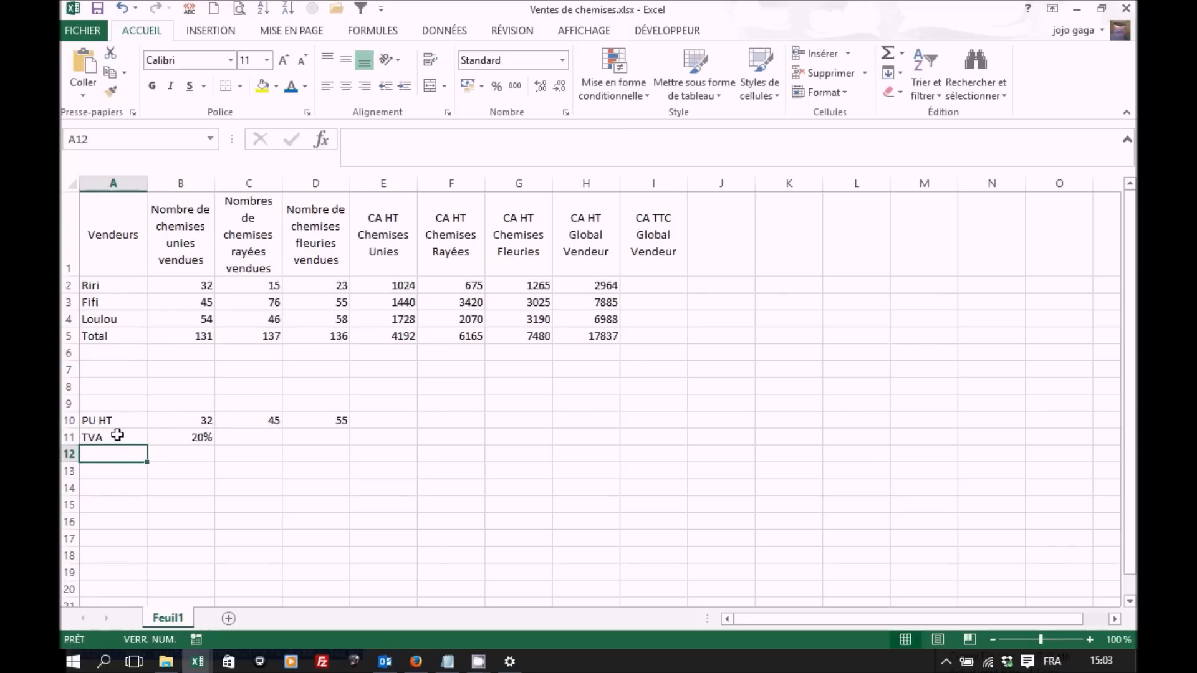
Step: Calculate Riri's tax-inclusive revenue in I2 with =H2*(1+$B$11), keeping the VAT rate as an absolute reference
left_click(665, 284)
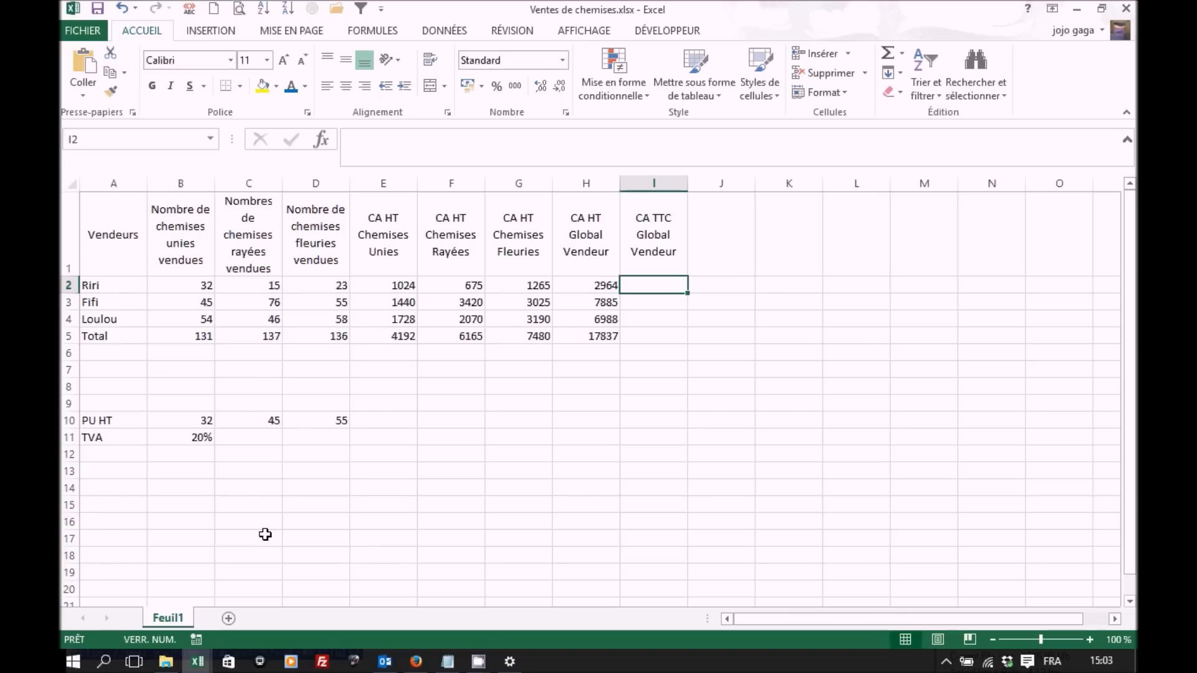
type("=")
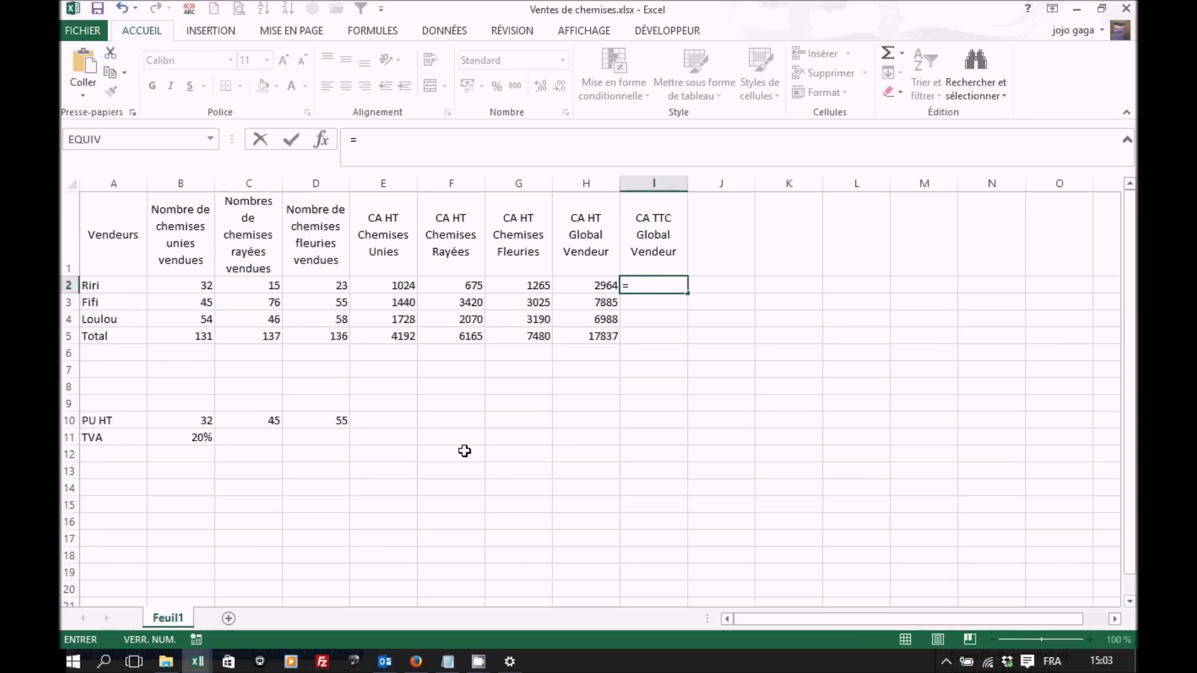
left_click(596, 285)
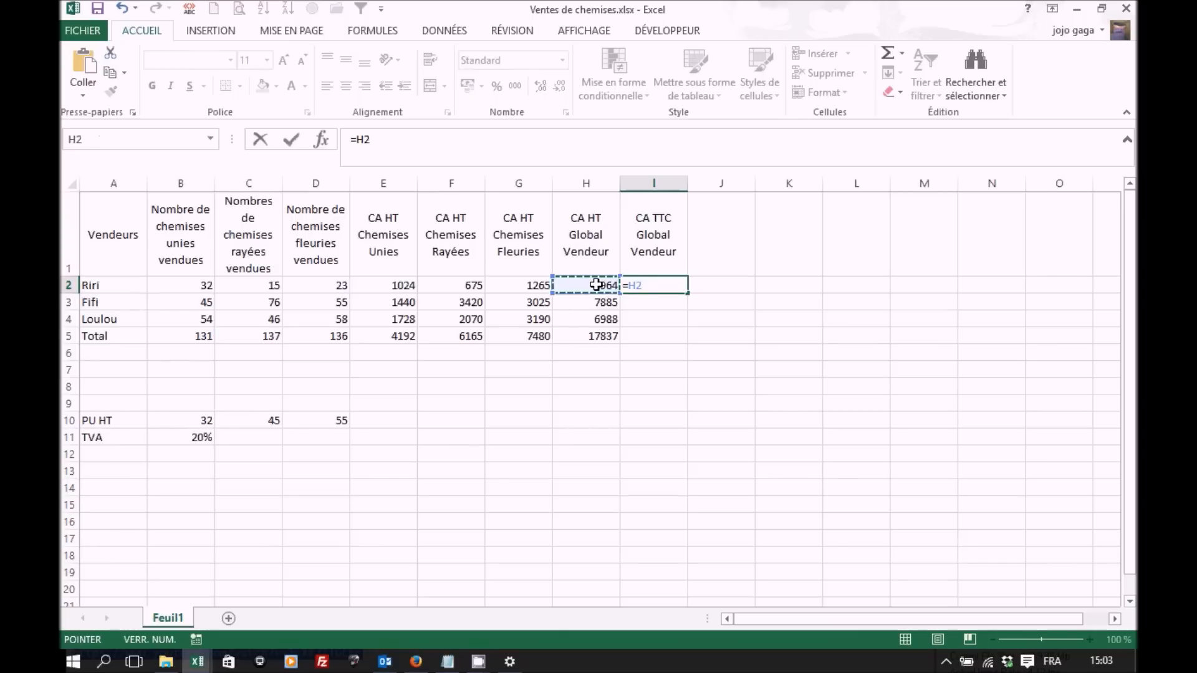
type("*")
type("(")
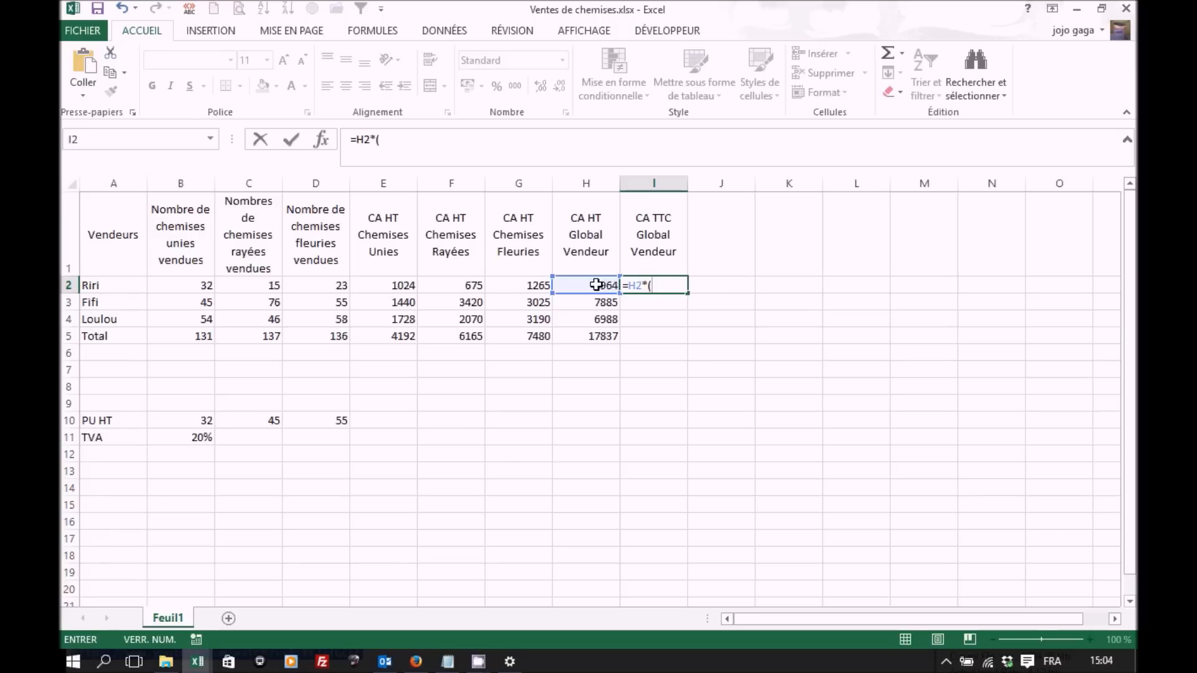
type("1+")
left_click(182, 439)
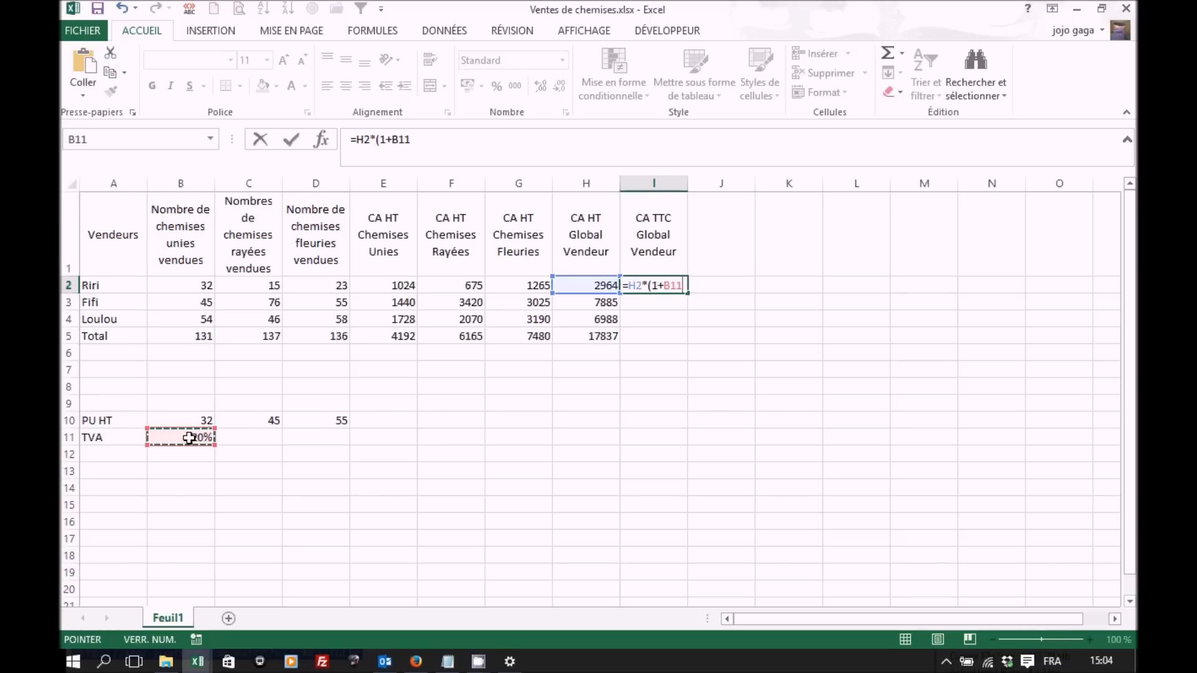
key("F4")
type(")")
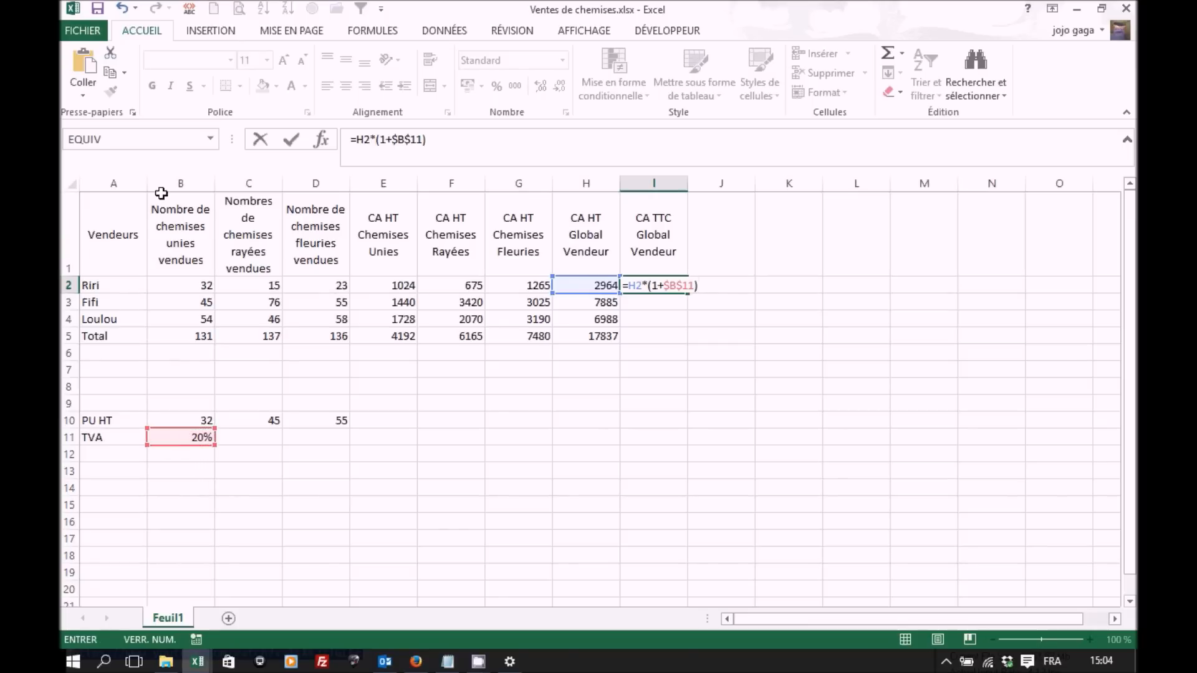
left_click(288, 134)
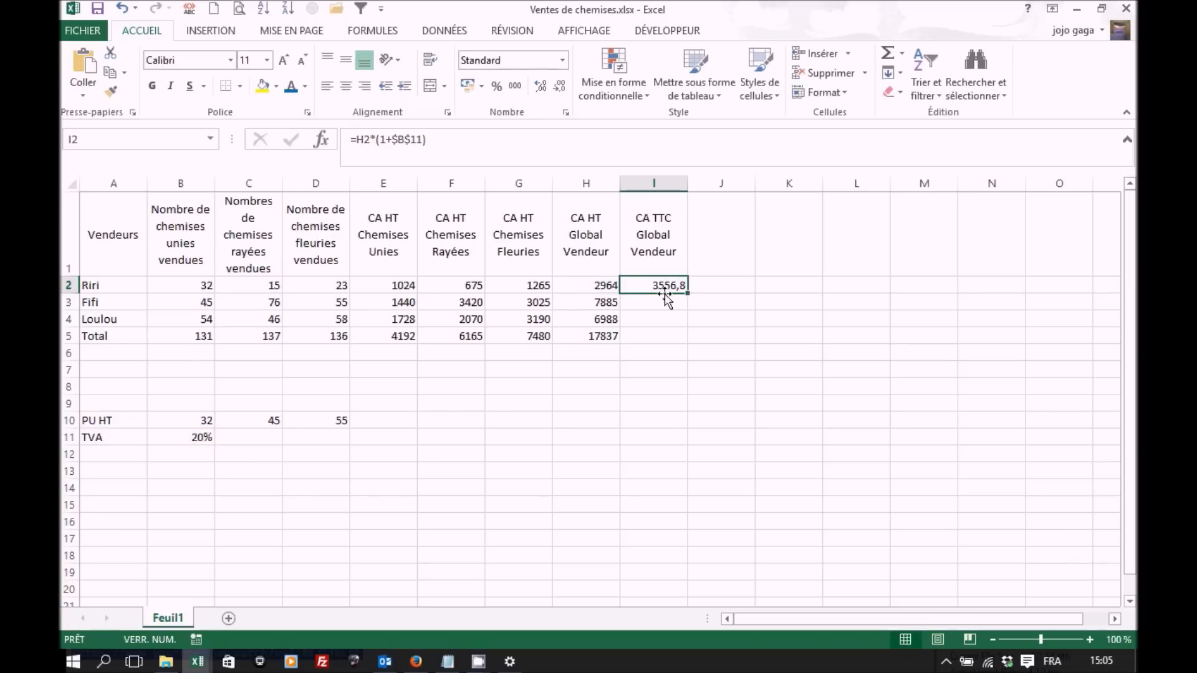
Step: Fill the I2 formula down to I4 and total the column in I5 with =SOMME(I2:I4)
left_click_drag(688, 292, 682, 327)
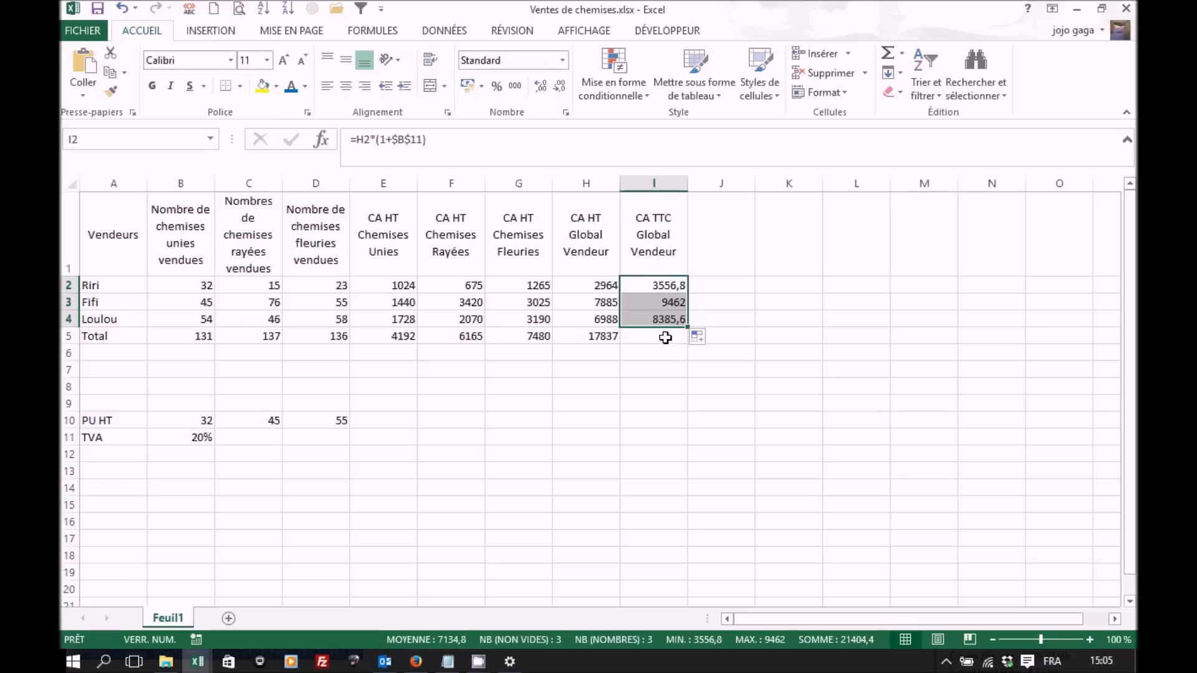
left_click(665, 338)
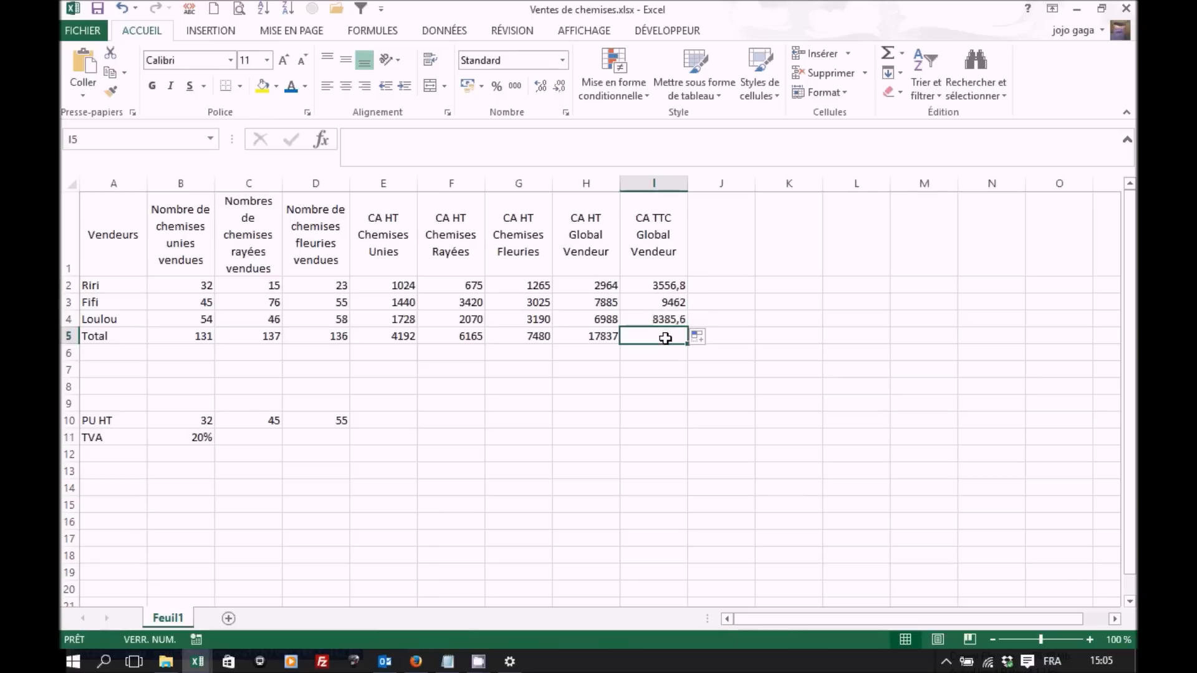
left_click(888, 54)
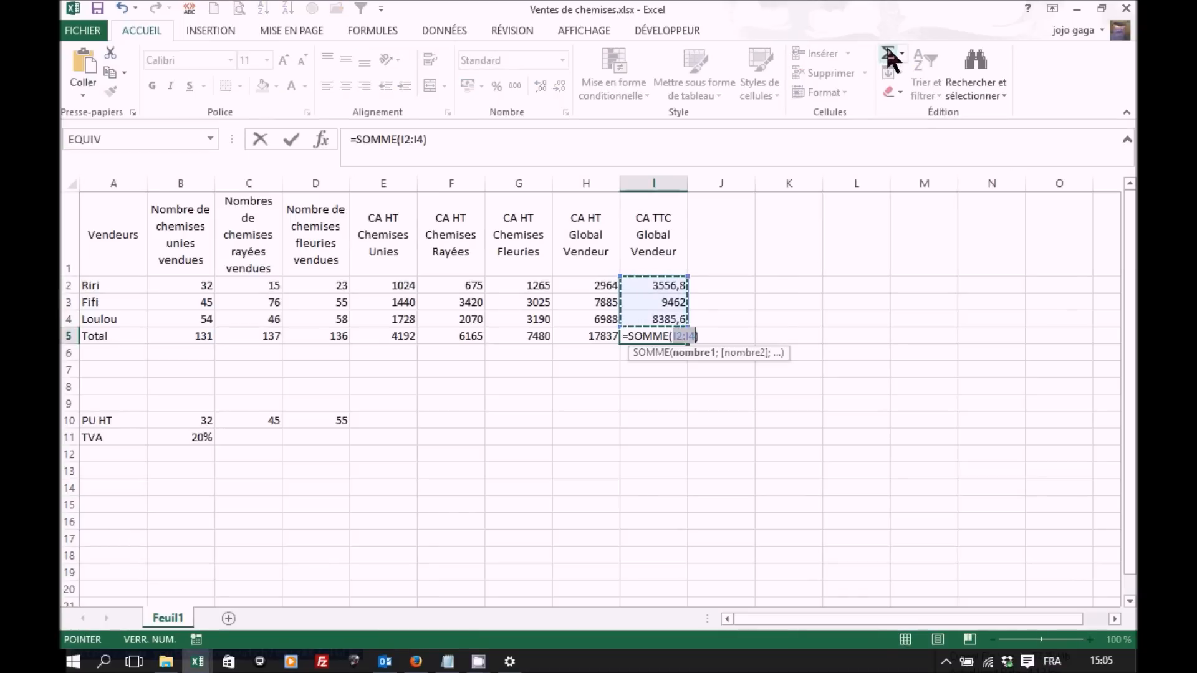
key("Return")
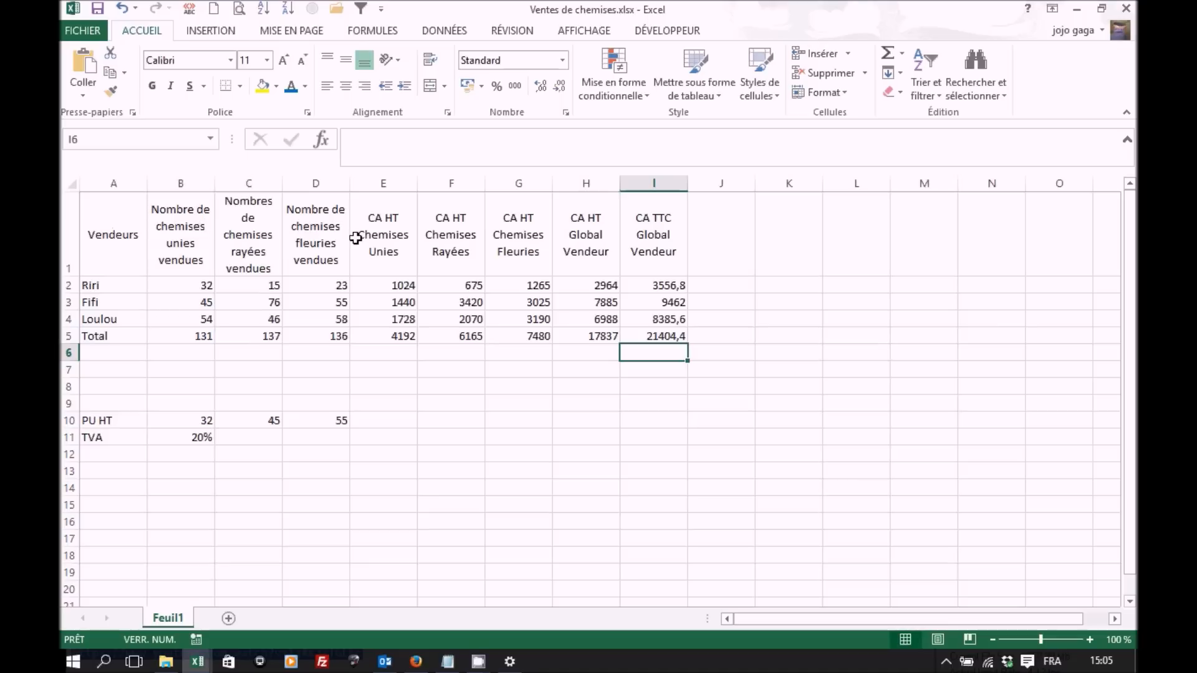
Step: Select the whole table A1:I5 and set thick solid red lines for its top and bottom borders
left_click(403, 307)
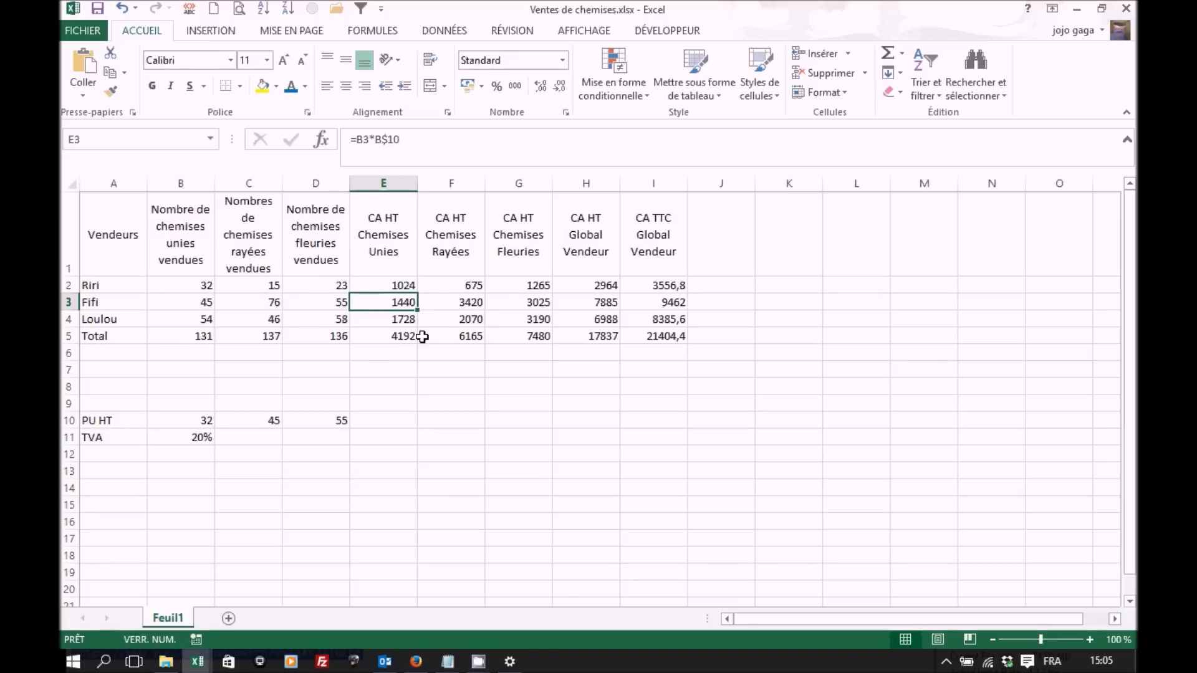
key("ctrl+a")
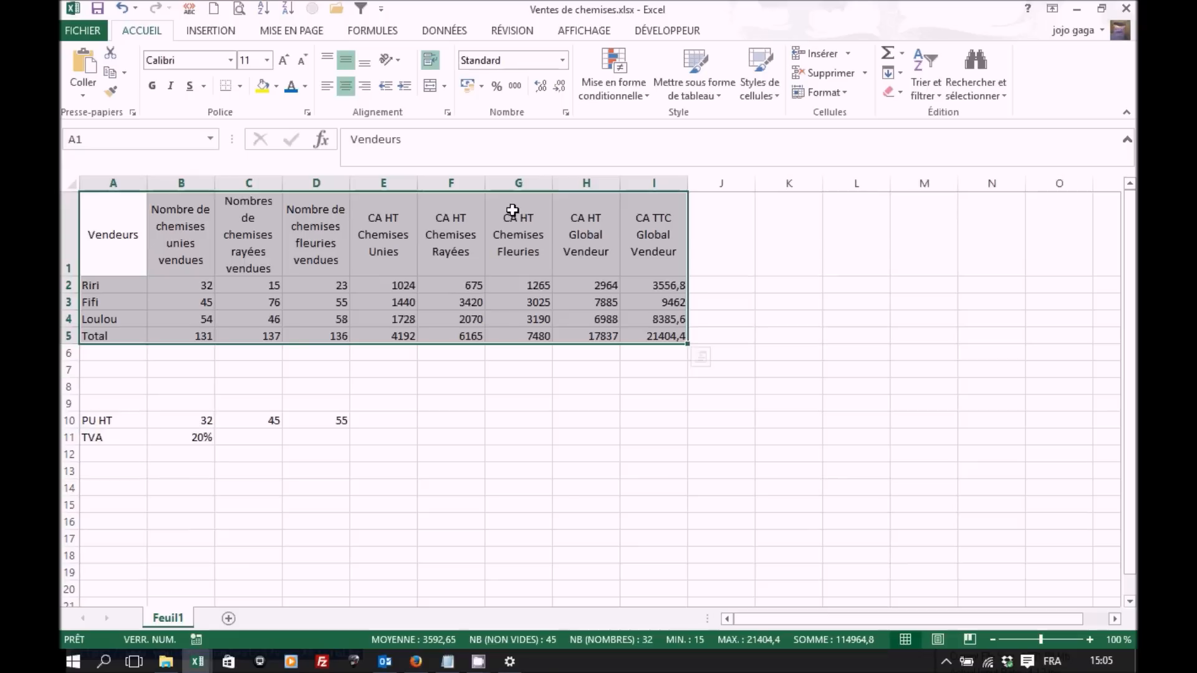
left_click(240, 86)
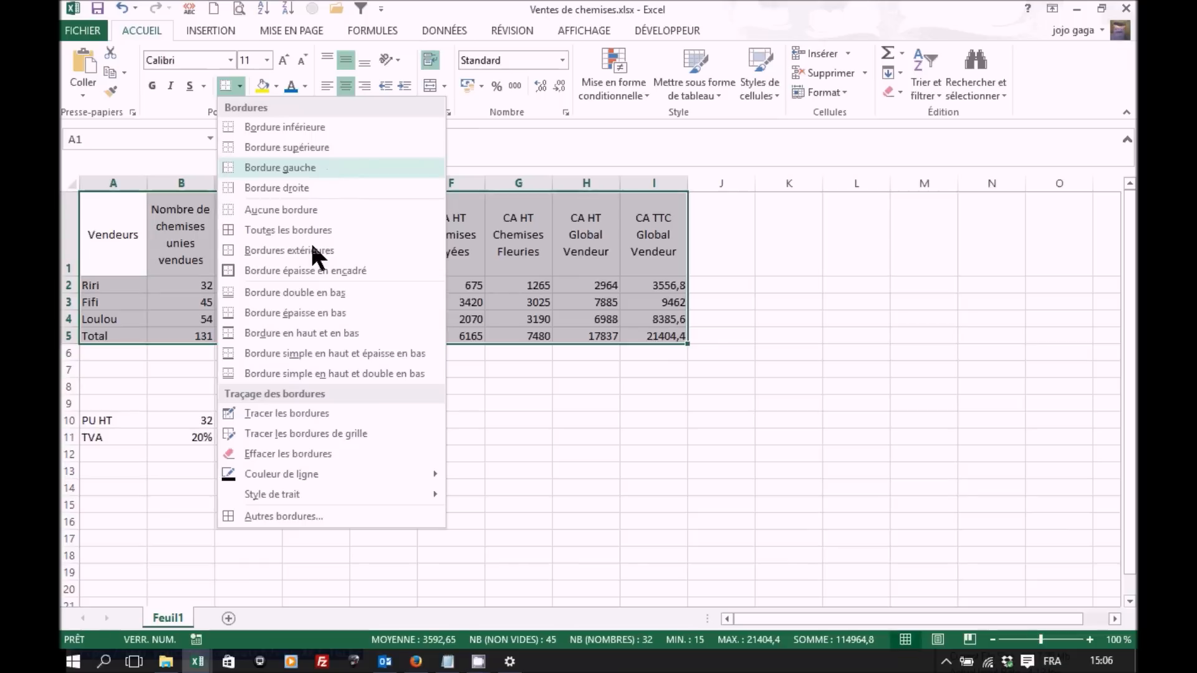
left_click(286, 512)
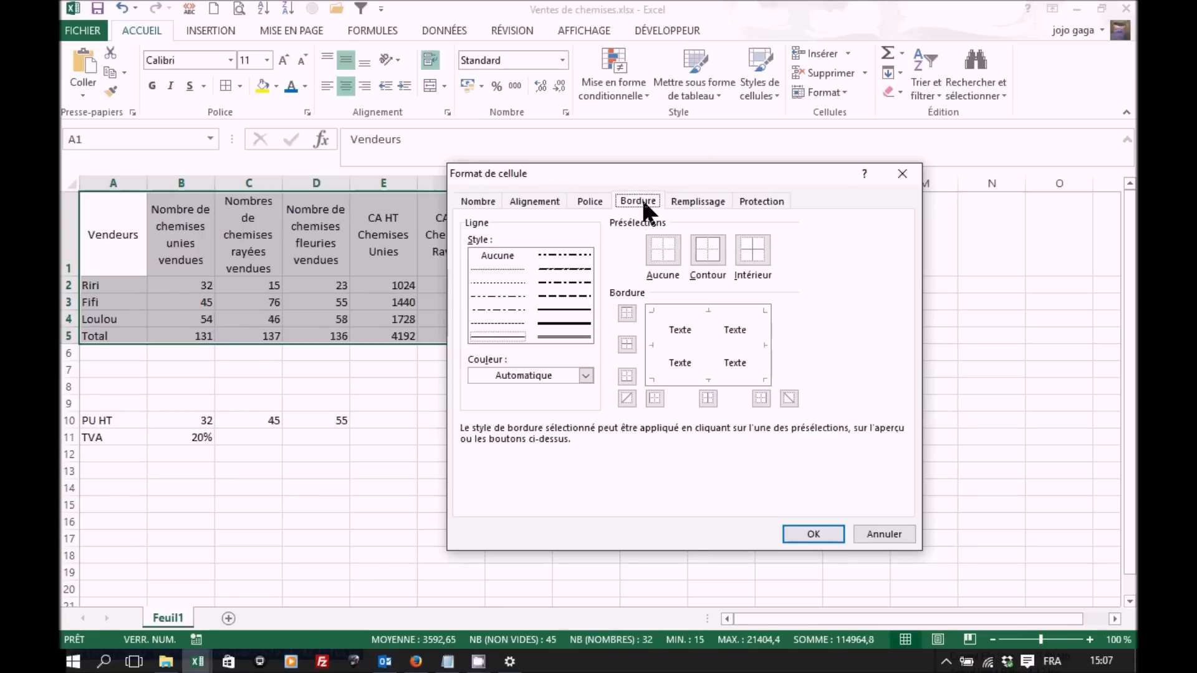
left_click(566, 323)
left_click(586, 371)
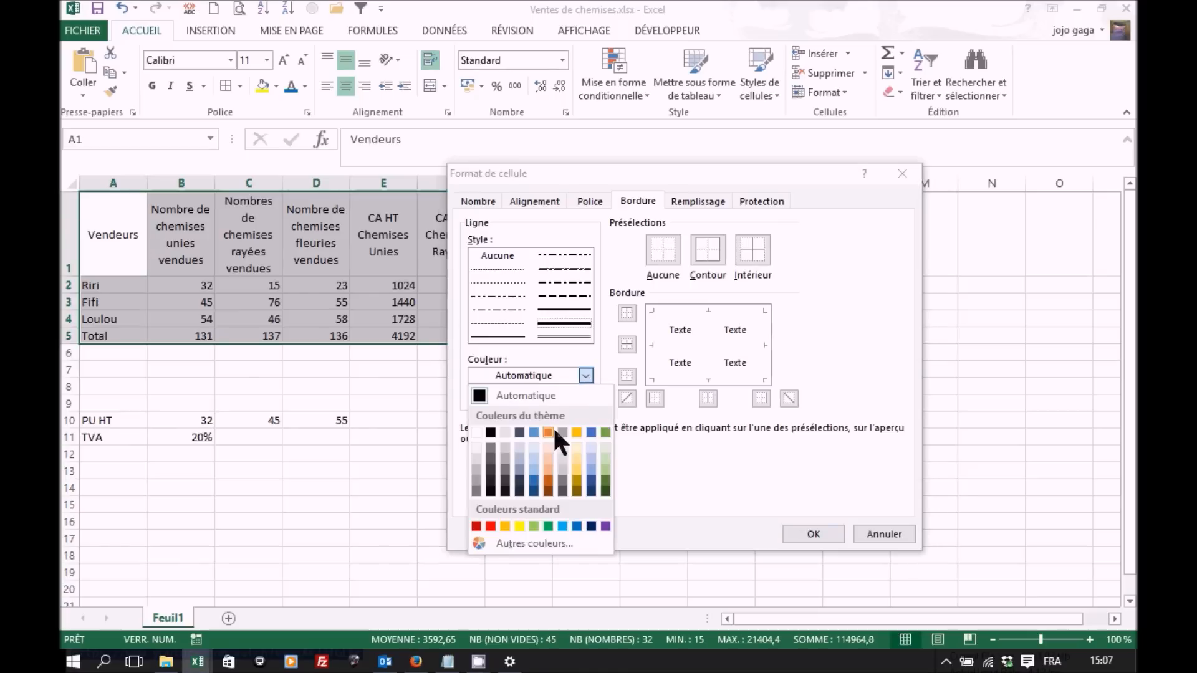
left_click(491, 527)
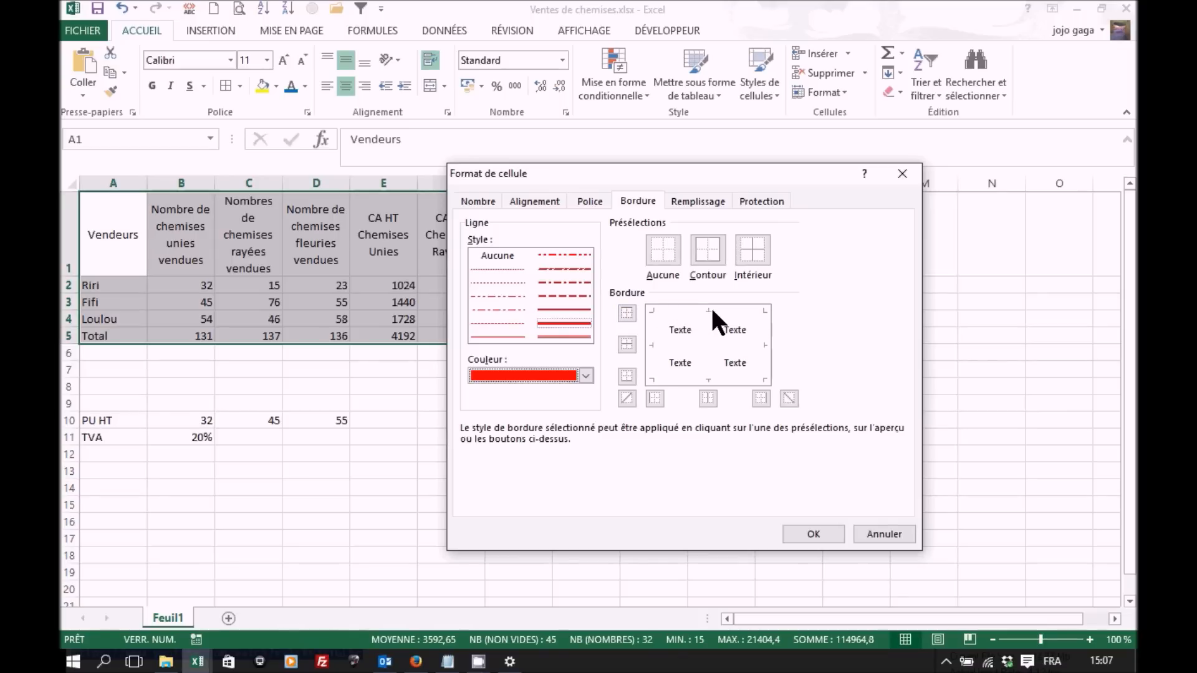
left_click(627, 313)
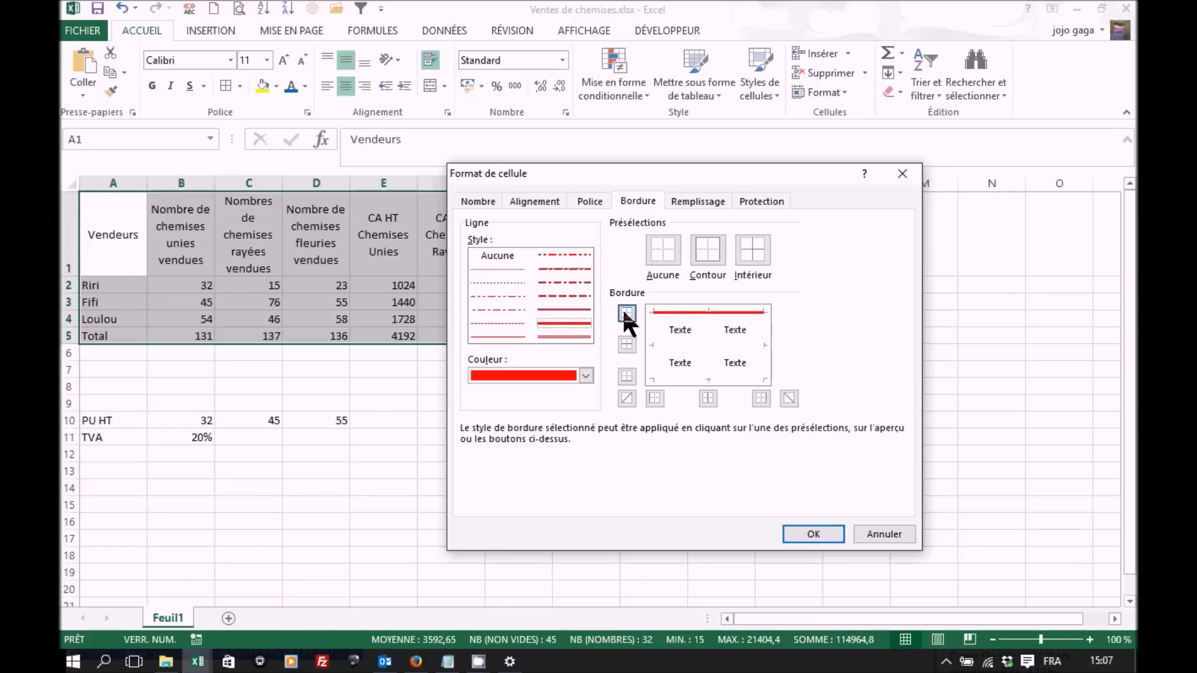
left_click(626, 375)
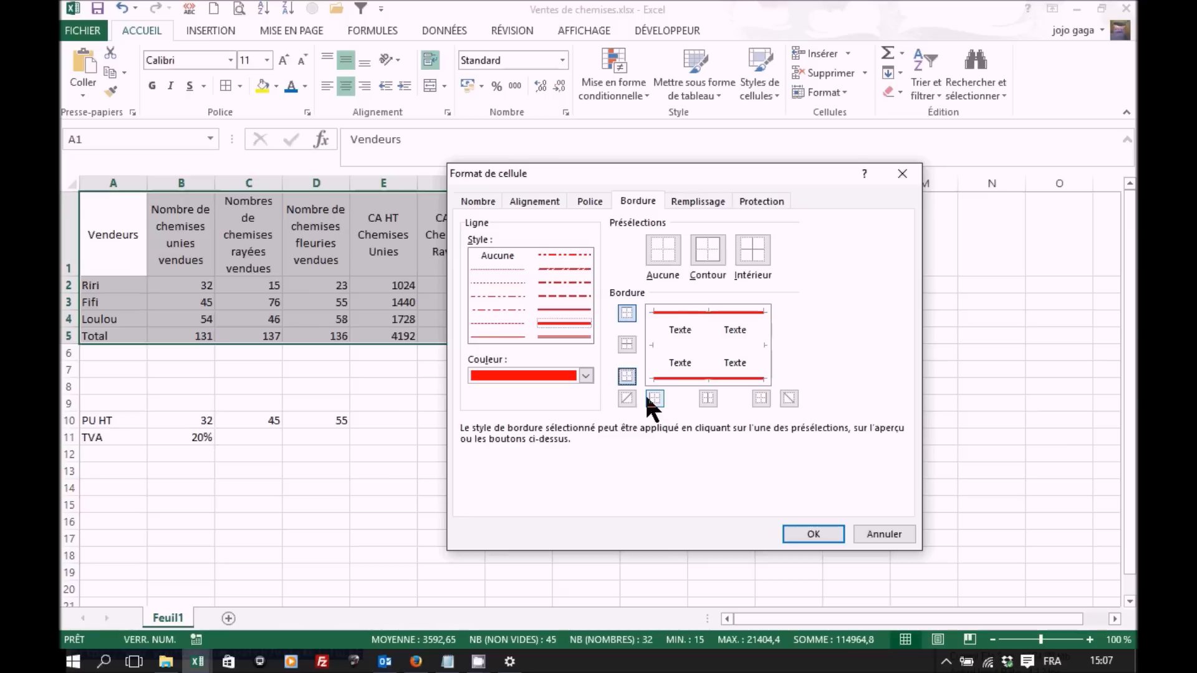
Step: Set thick solid blue lines for the left and right outer borders of the table
left_click(586, 376)
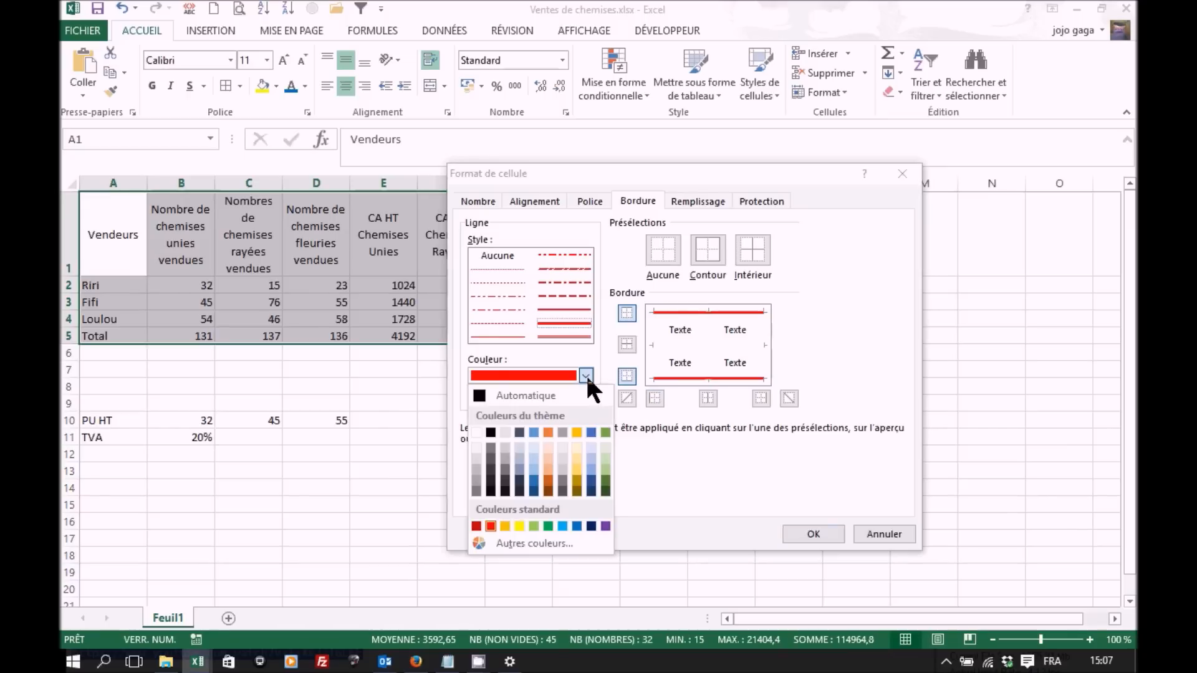
left_click(576, 525)
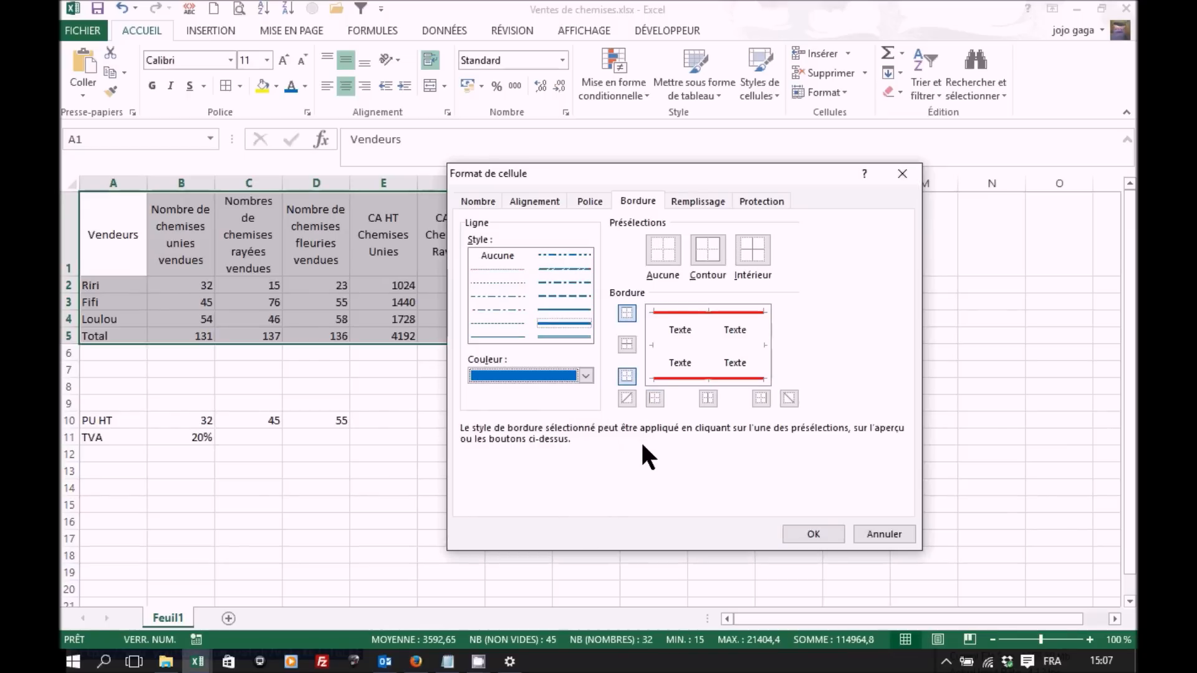
left_click(655, 398)
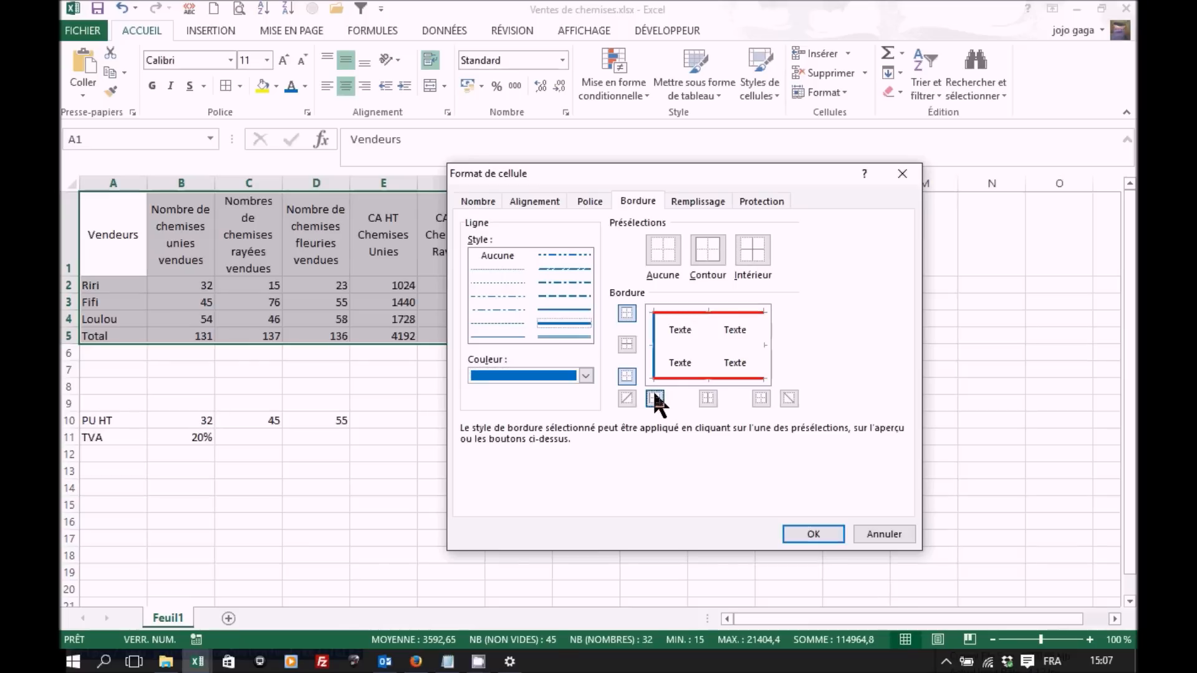
left_click(762, 397)
Step: Set thin solid green lines for all the table's inside borders and apply the border formatting
left_click(499, 336)
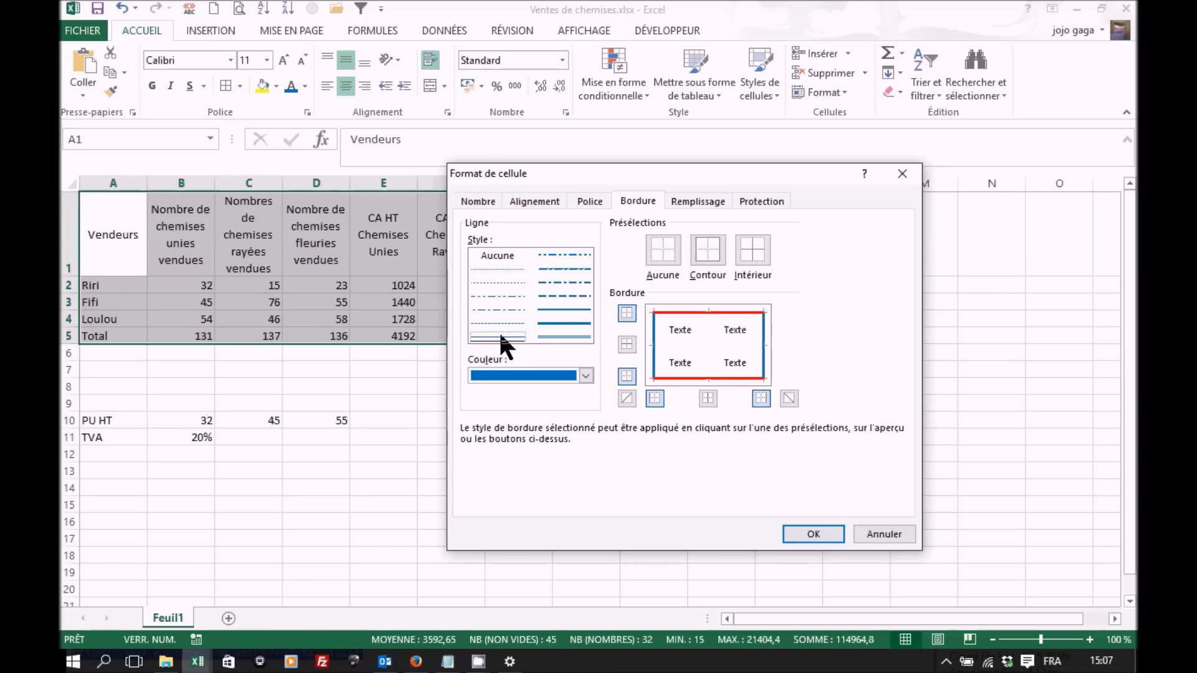
left_click(586, 375)
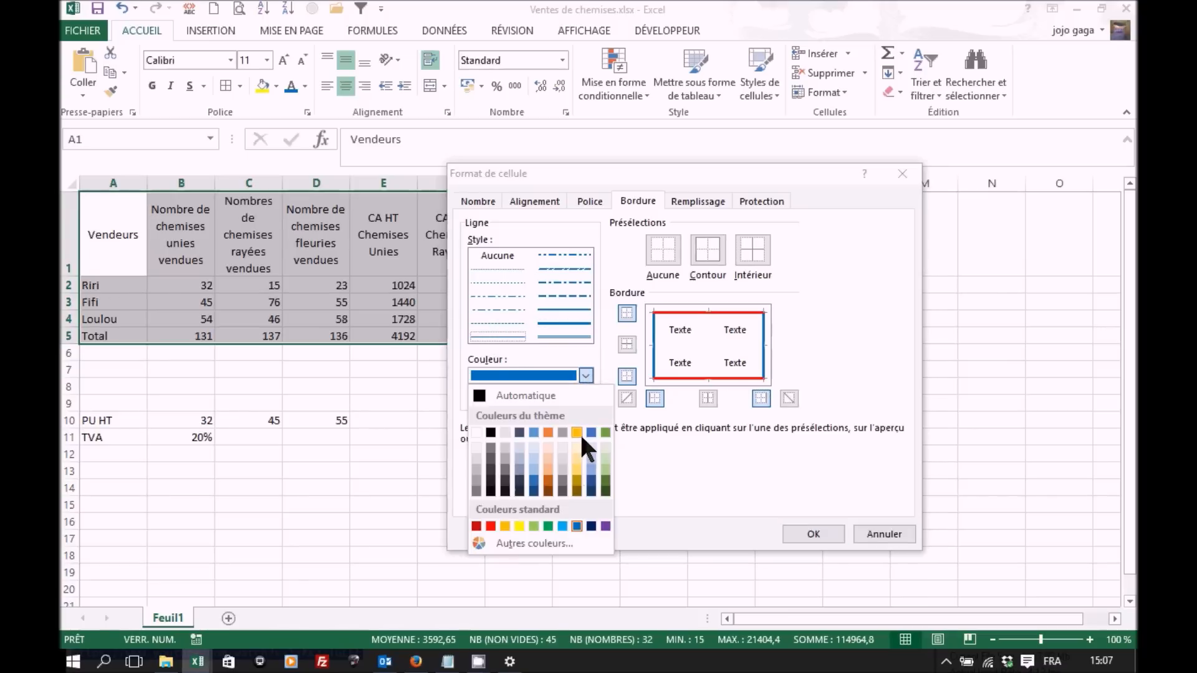
left_click(548, 527)
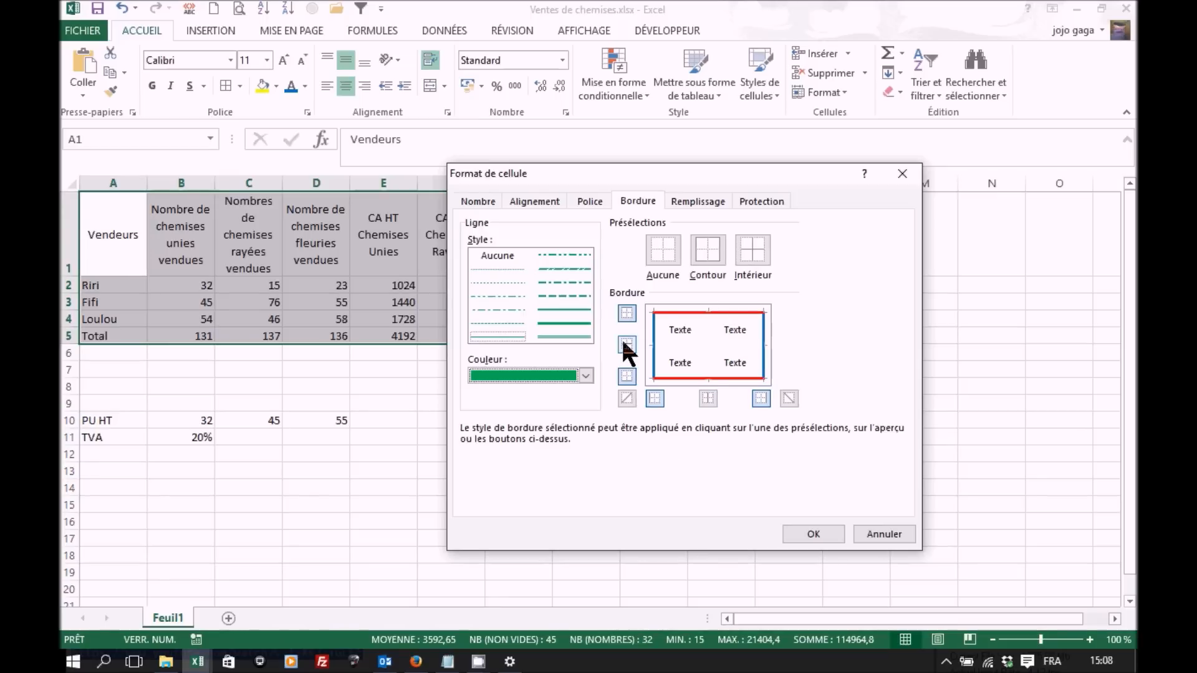
left_click(707, 397)
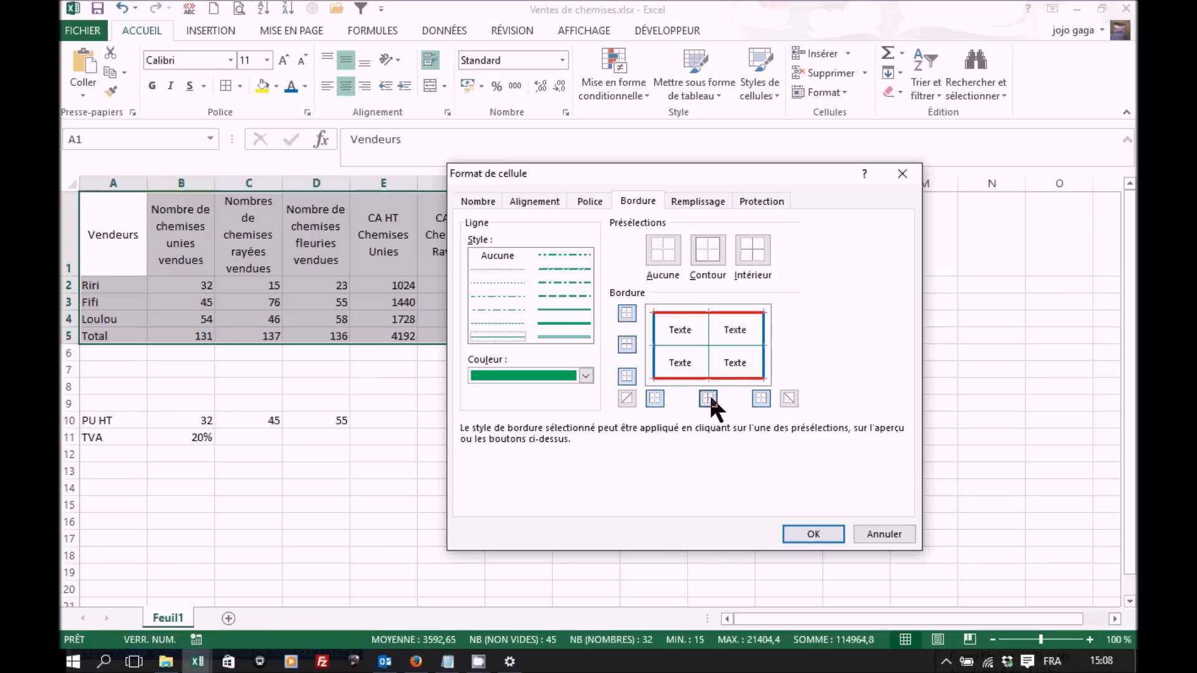
left_click(627, 343)
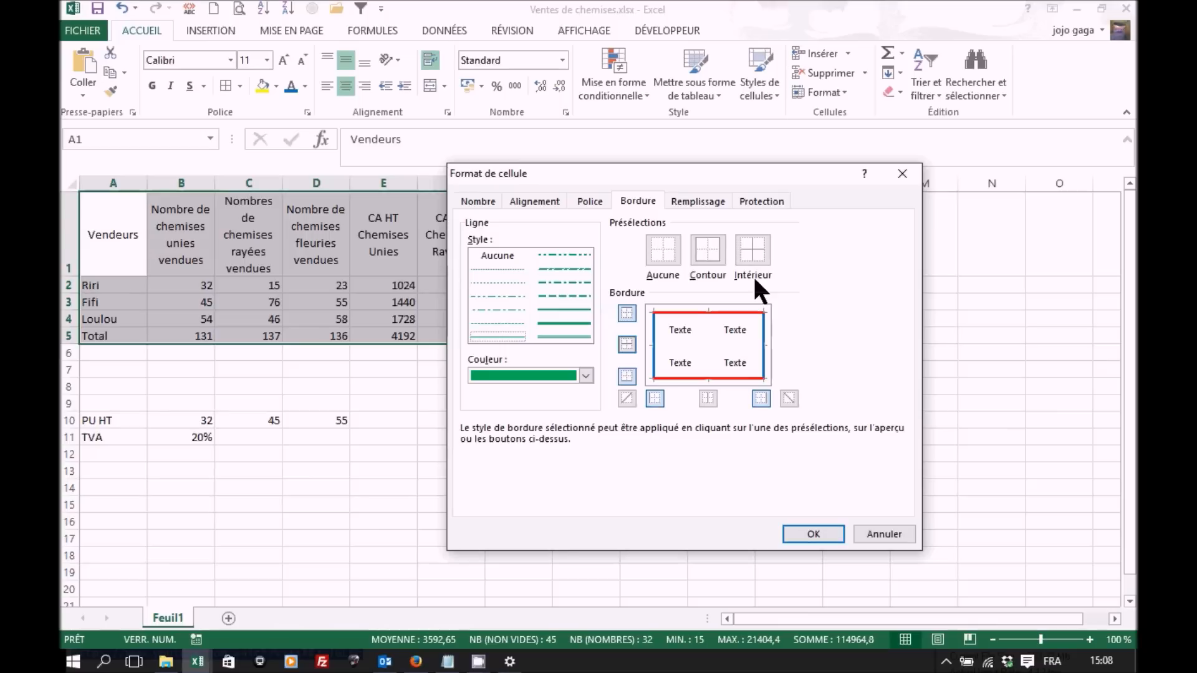
left_click(753, 250)
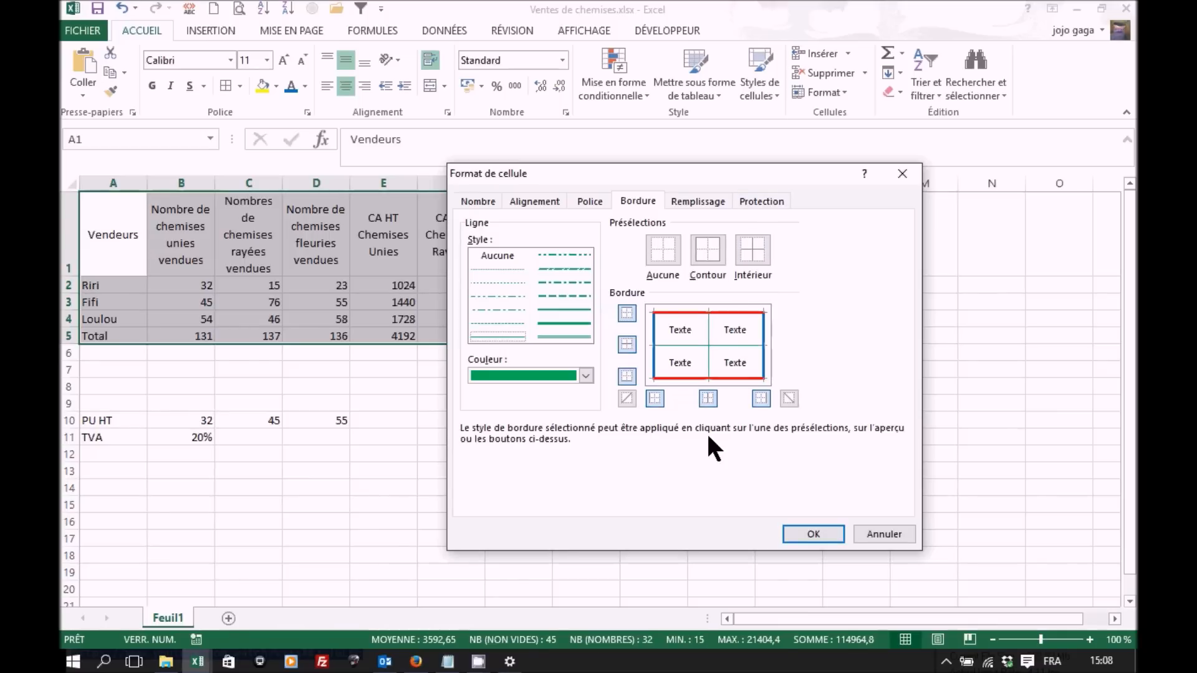
left_click(807, 533)
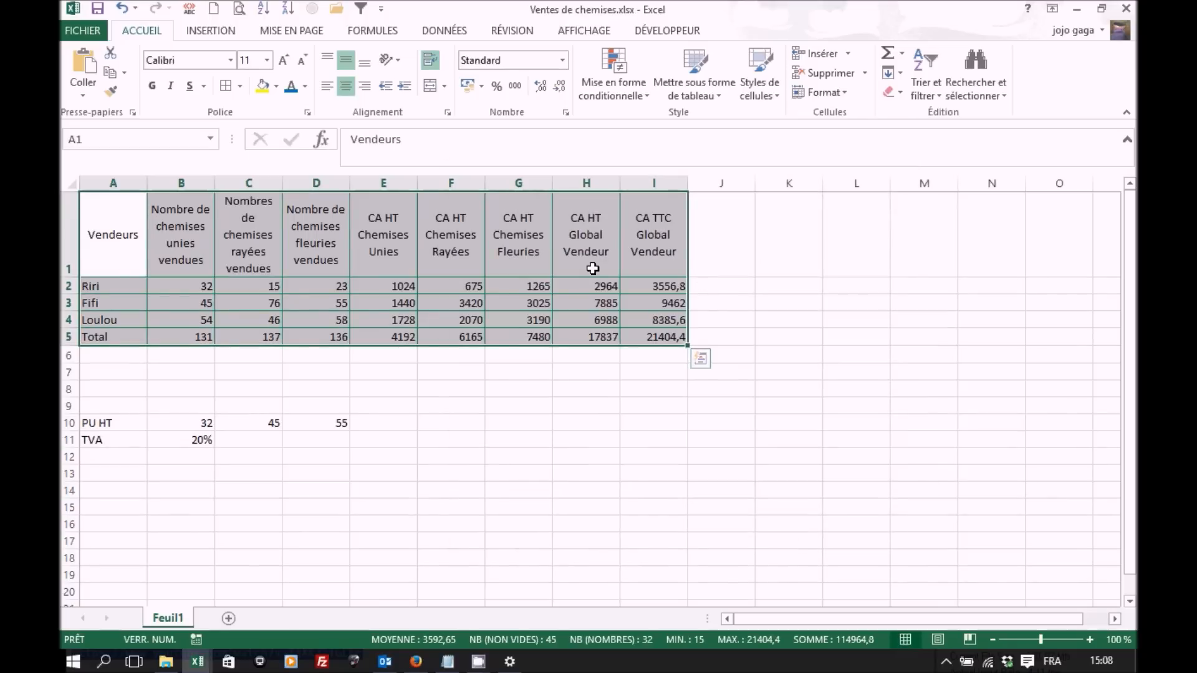
Step: Select the header row A1:I1 and set its font to Comic Sans MS at size 10
left_click(435, 249)
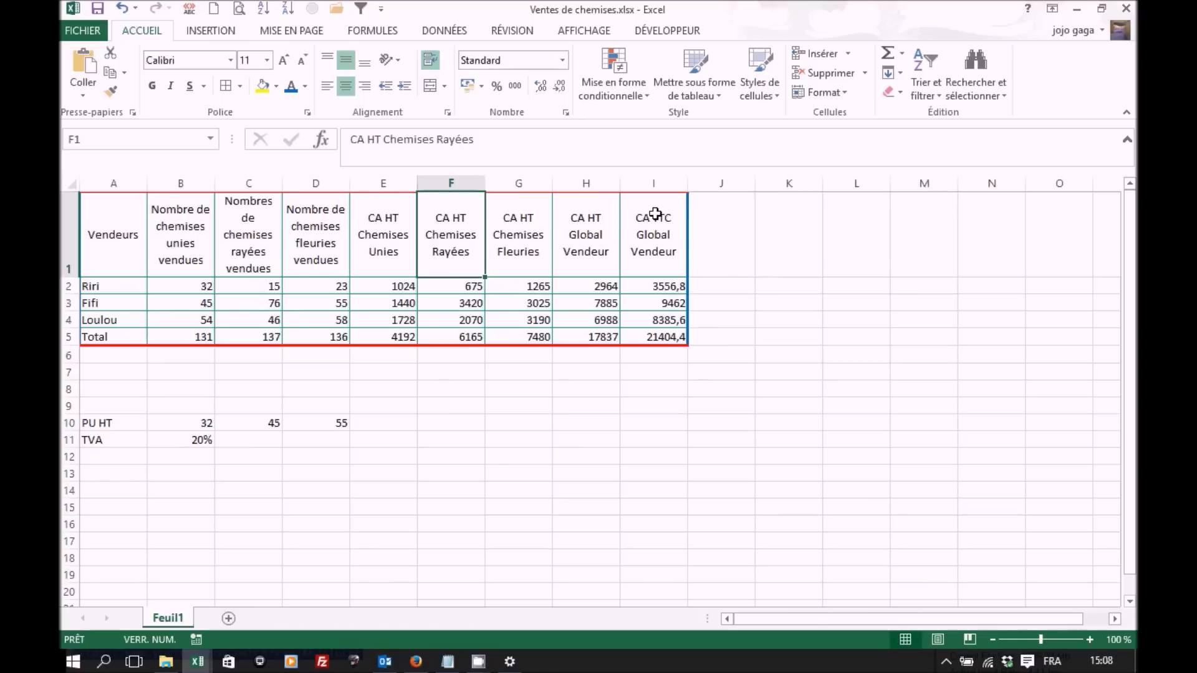
left_click_drag(118, 241, 456, 238)
left_click_drag(595, 245, 635, 250)
left_click_drag(103, 242, 650, 246)
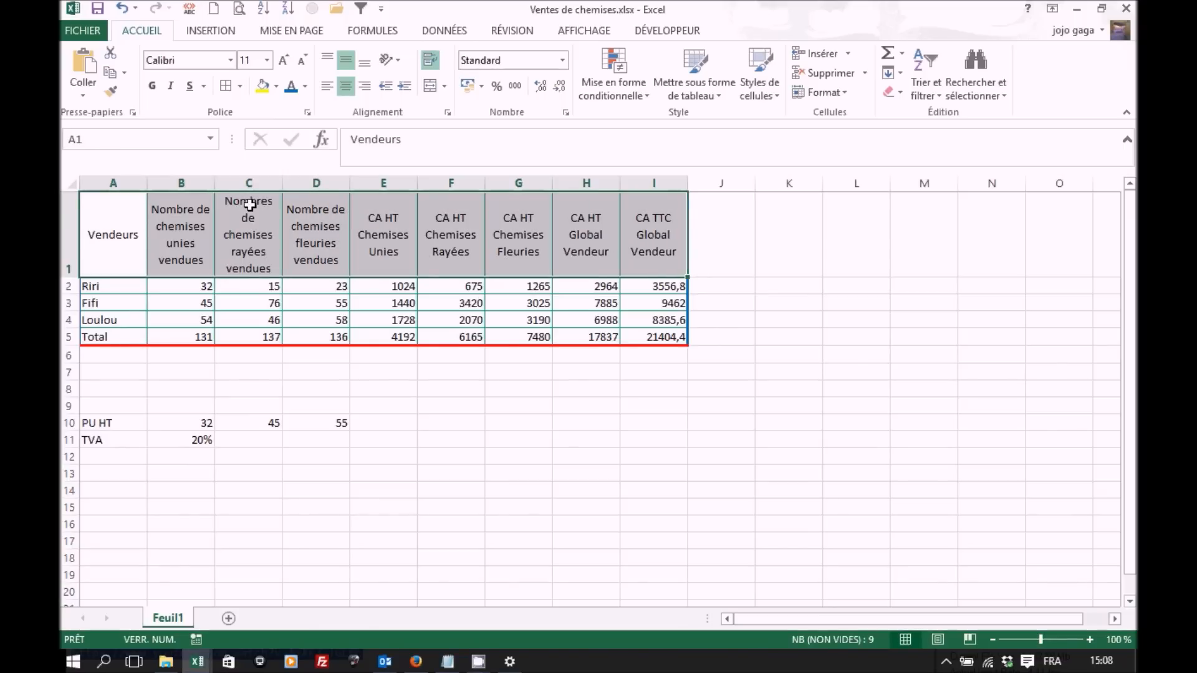
left_click(115, 234)
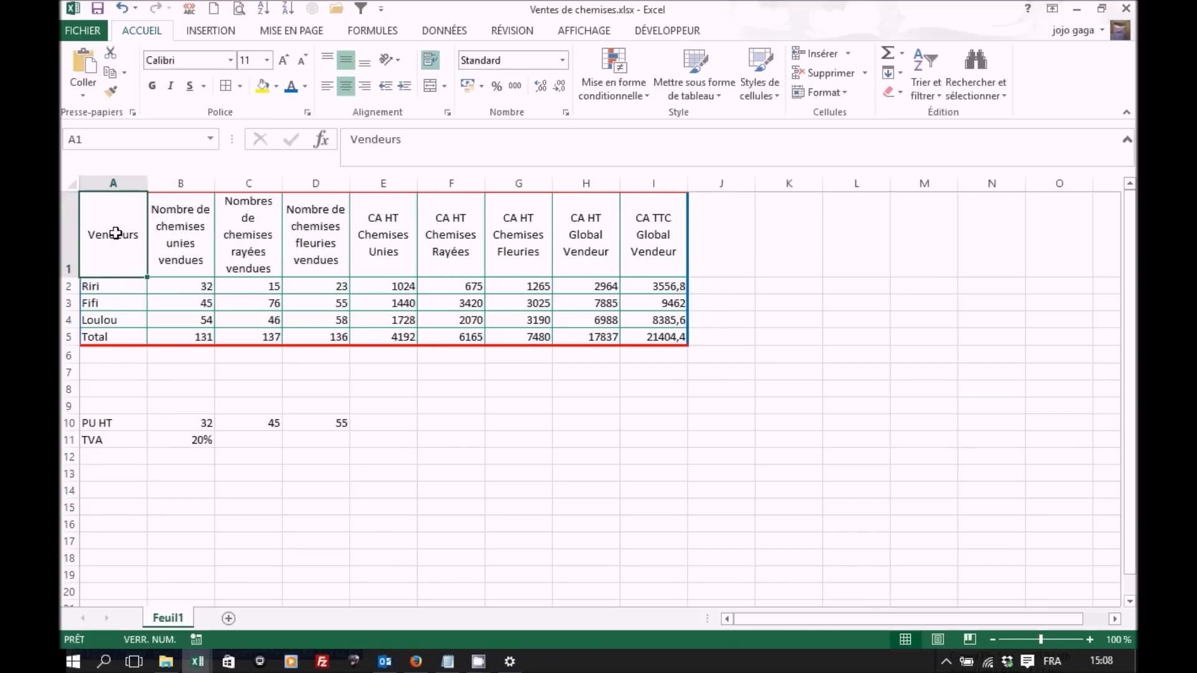
left_click(654, 235, "shift")
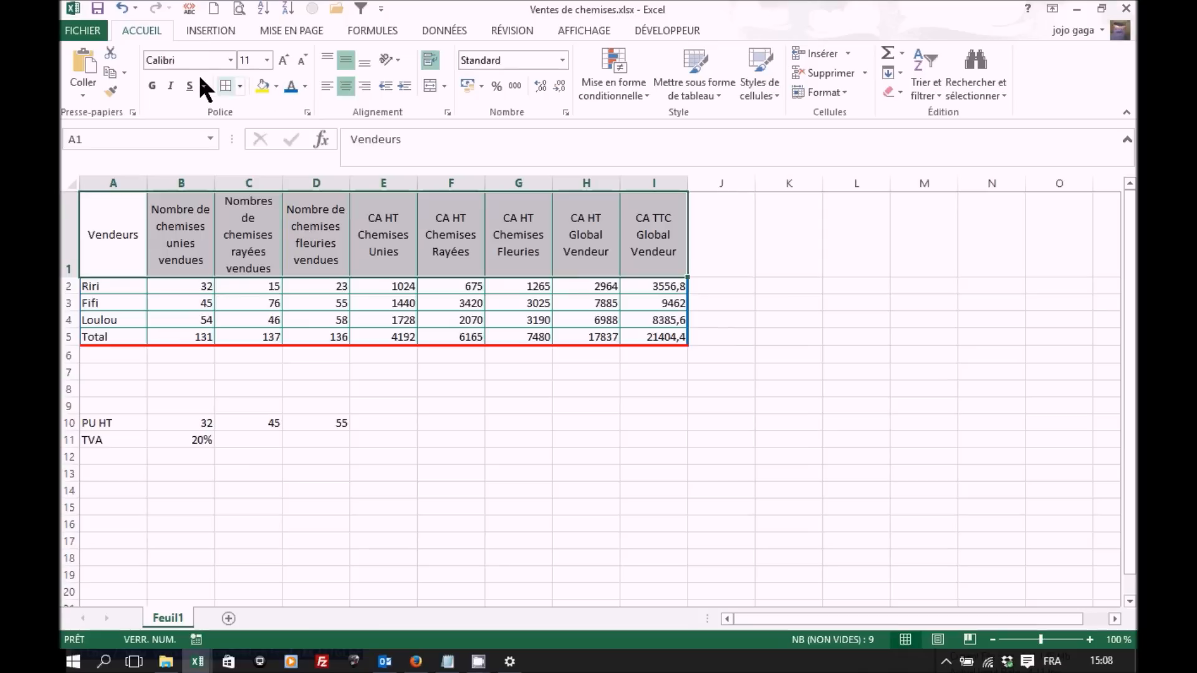
left_click(232, 59)
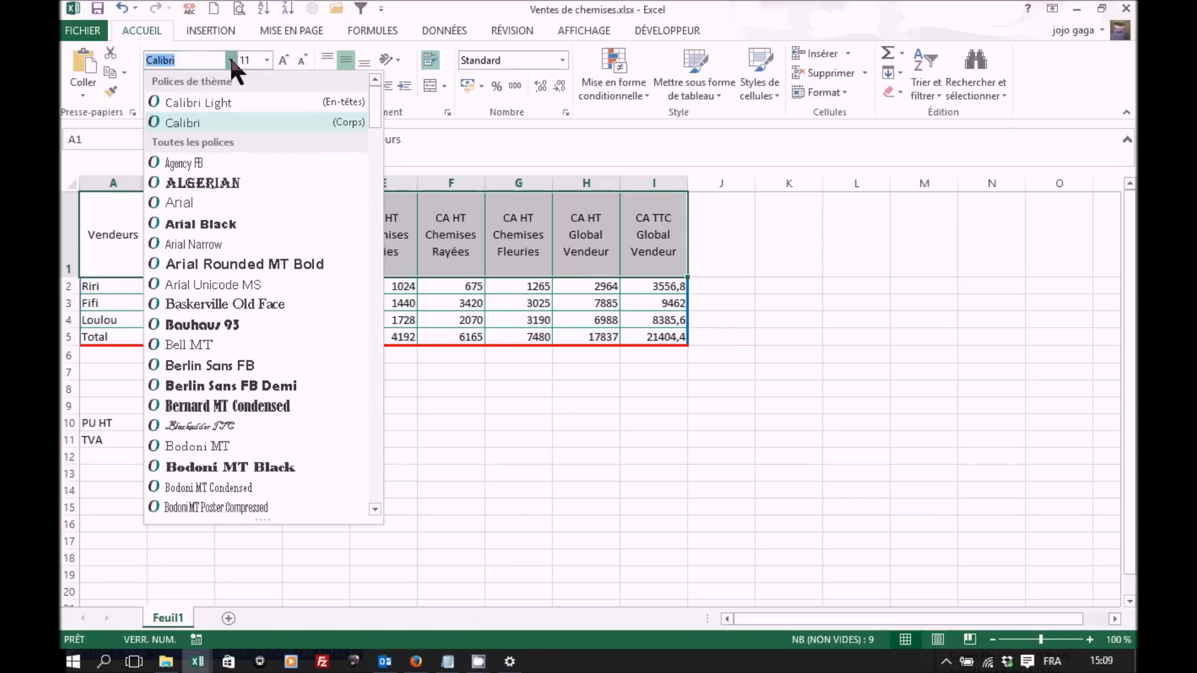
scroll(241, 315, "down", 10)
left_click(222, 364)
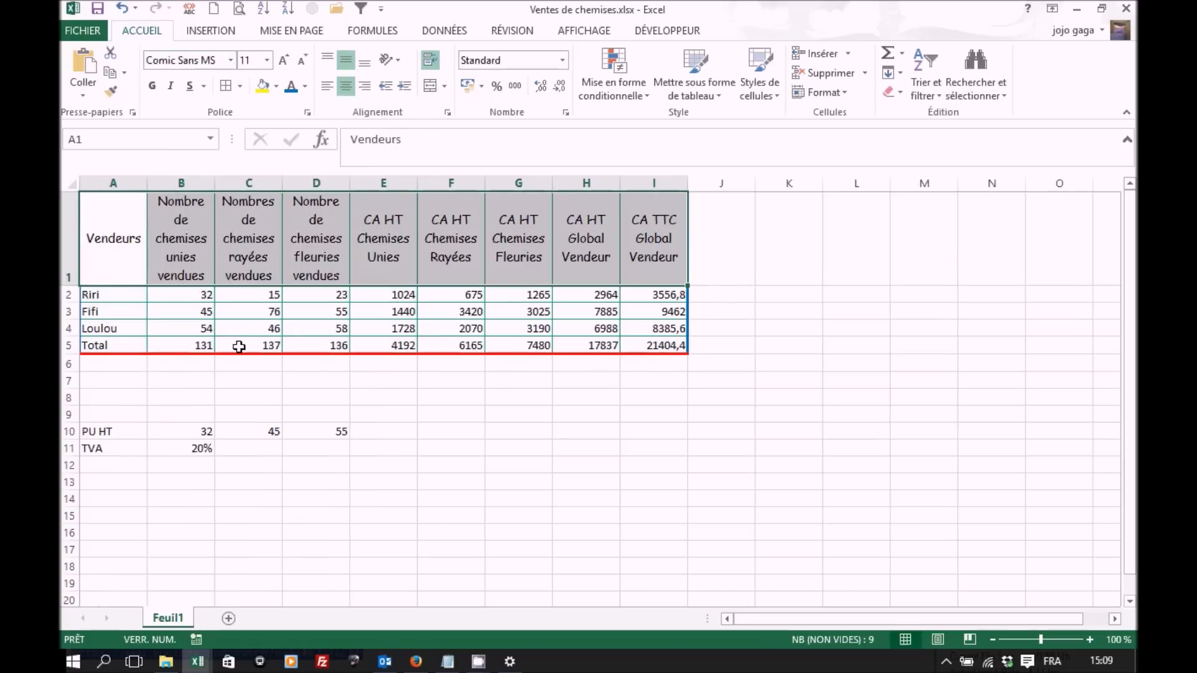
left_click(267, 60)
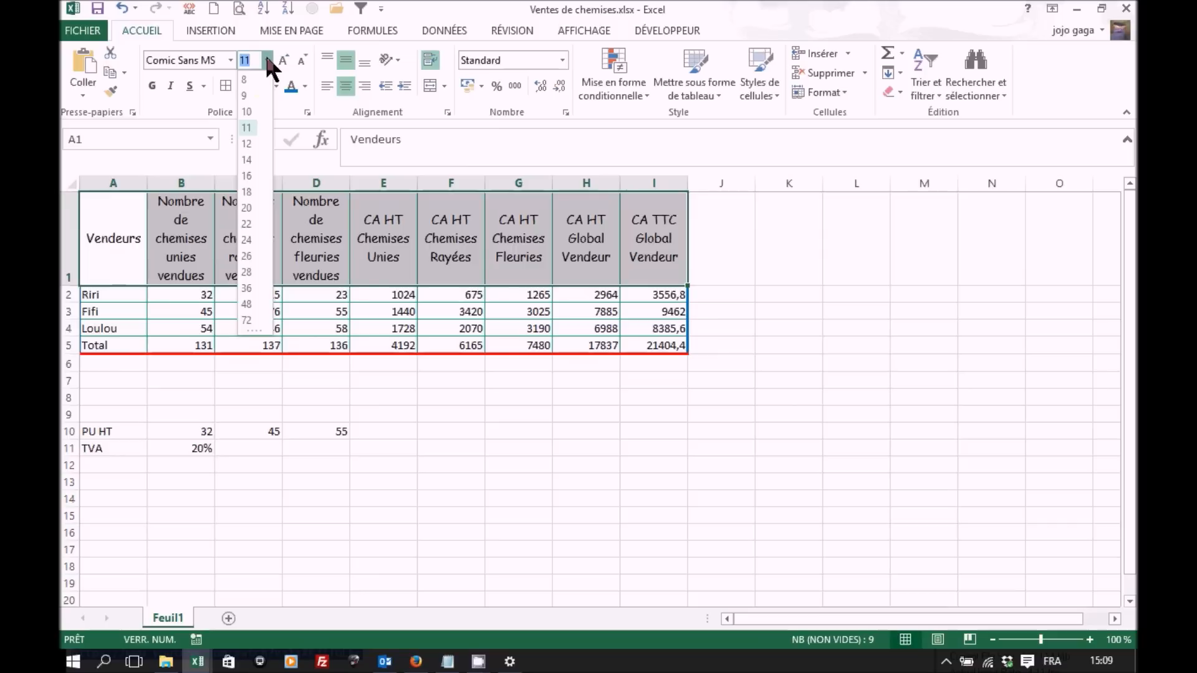
left_click(253, 111)
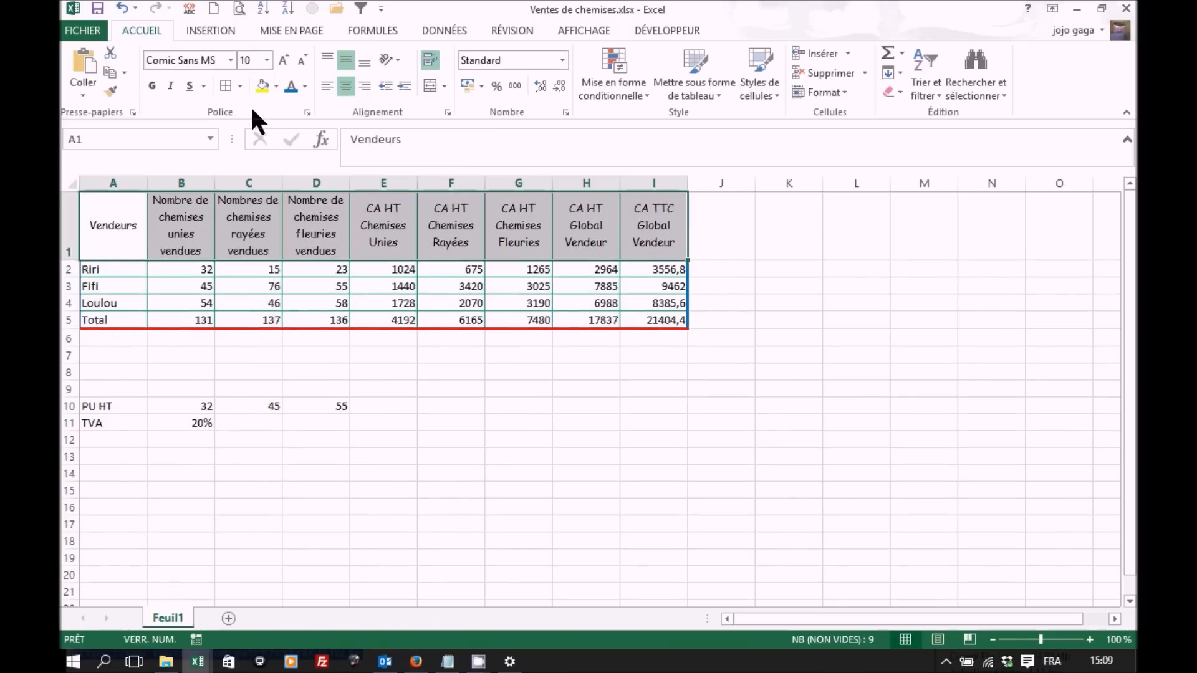
Step: Make the header row A1:I1 bold with yellow text on a red fill
left_click(152, 85)
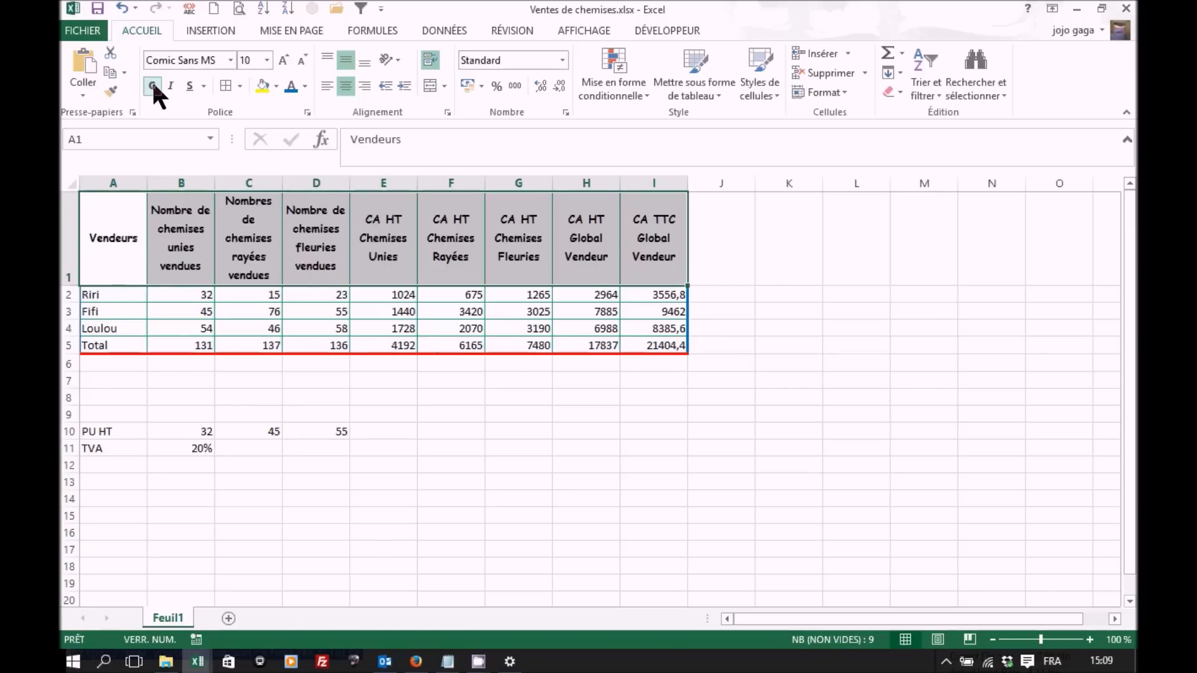
left_click(305, 86)
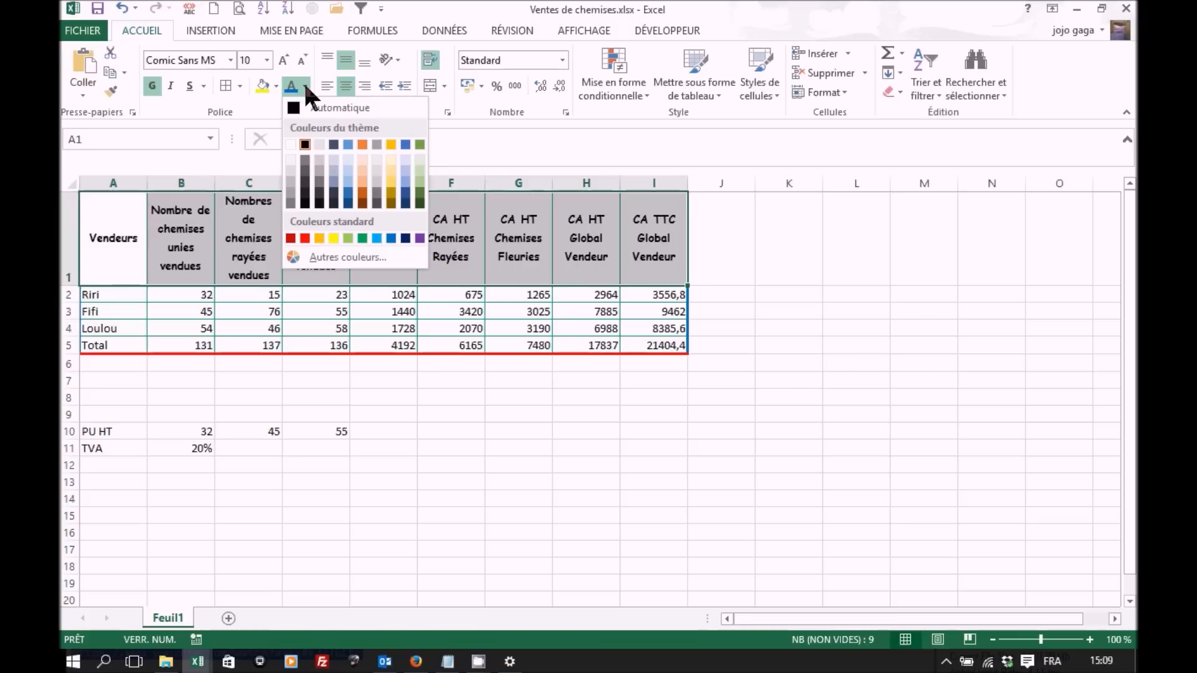
left_click(333, 237)
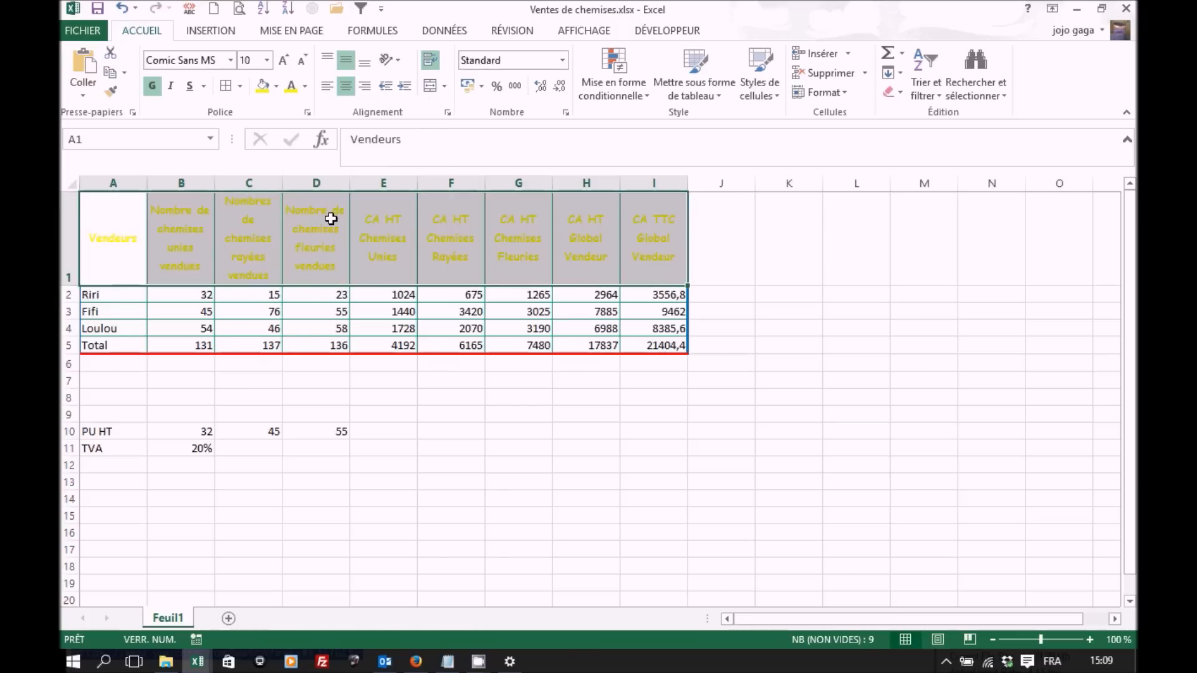
left_click(276, 81)
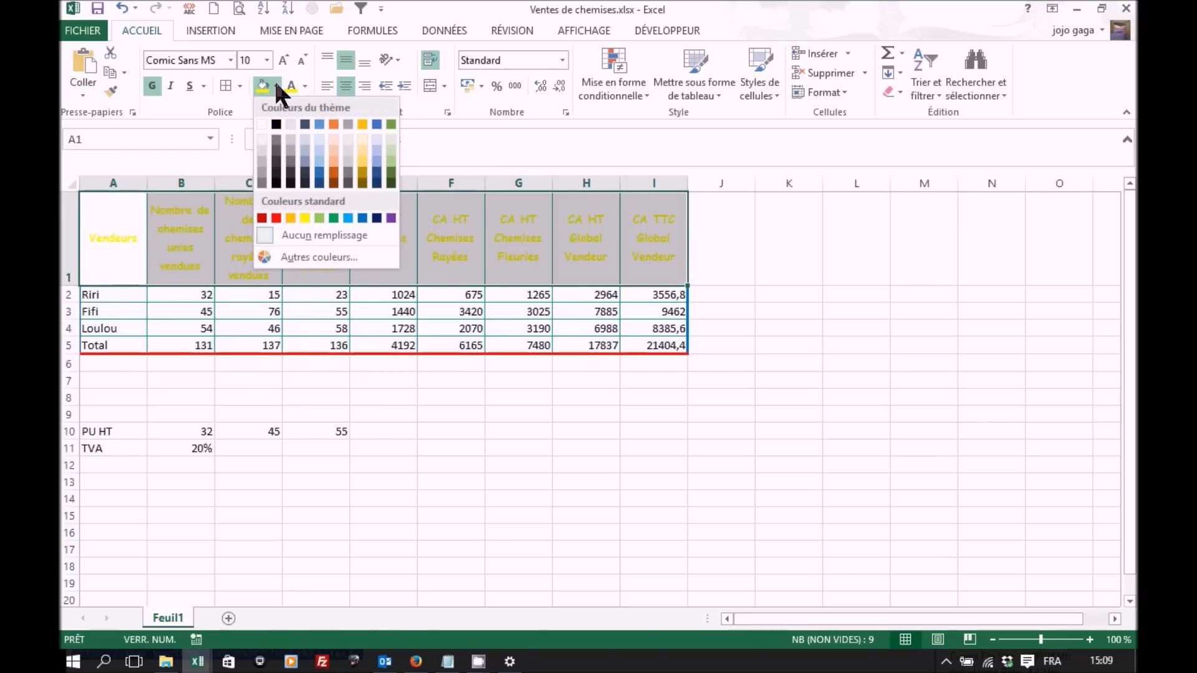
left_click(277, 217)
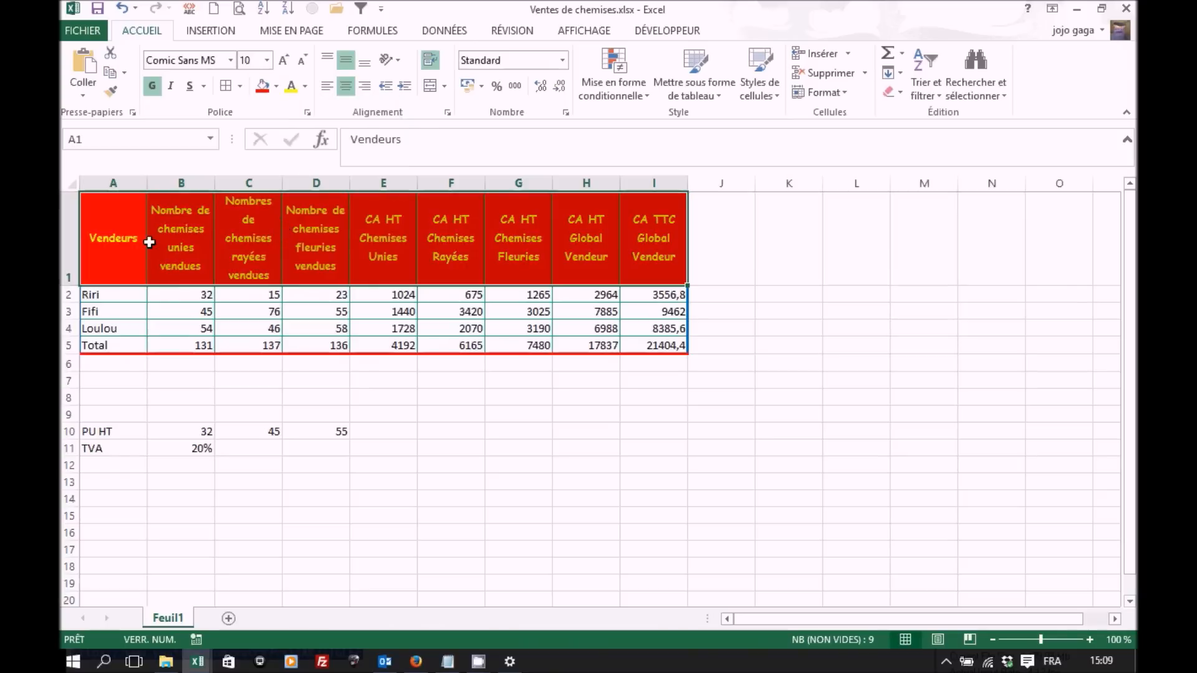
left_click(125, 241)
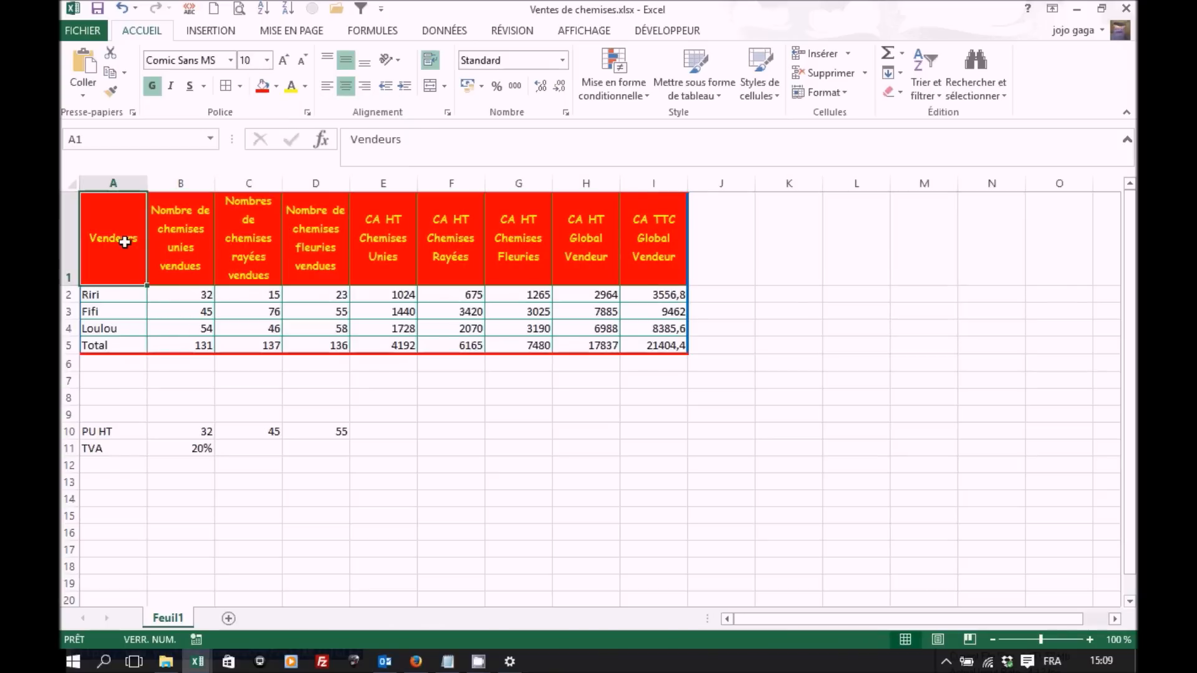
Step: Give the row labels in A2:A5 a dark blue fill with yellow text
left_click_drag(123, 295, 120, 340)
left_click(276, 86)
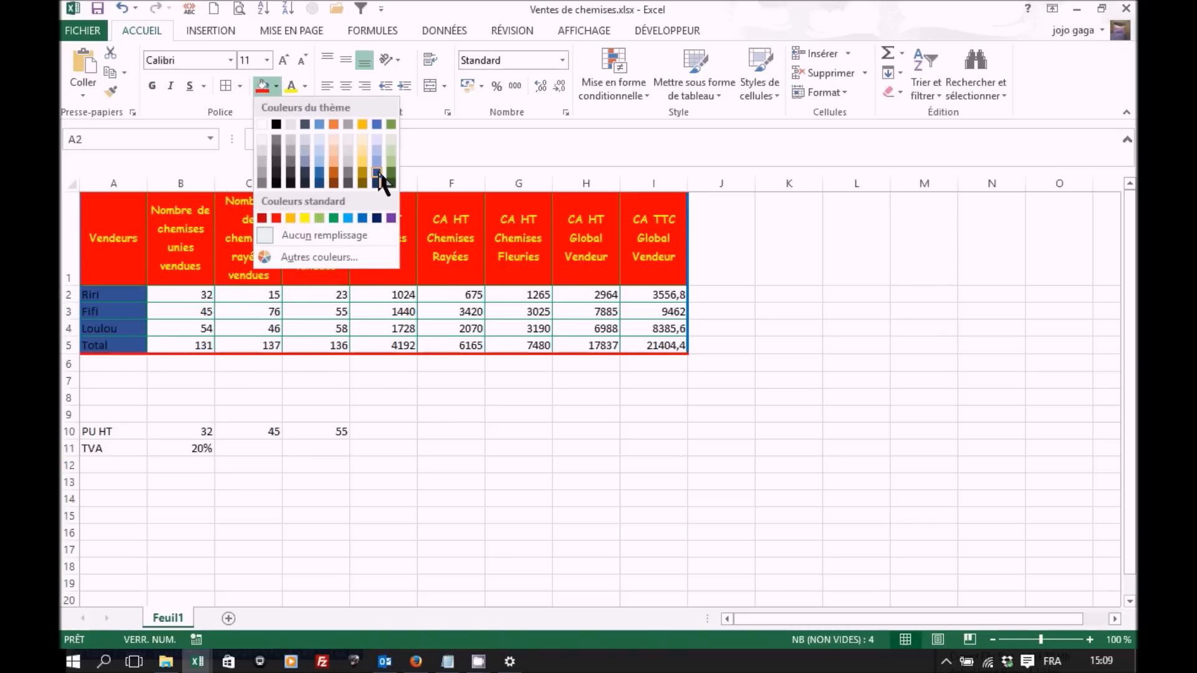
left_click(377, 174)
Step: Give the totals in B5:I5 a green fill and a very light gold font color
left_click_drag(181, 346, 654, 346)
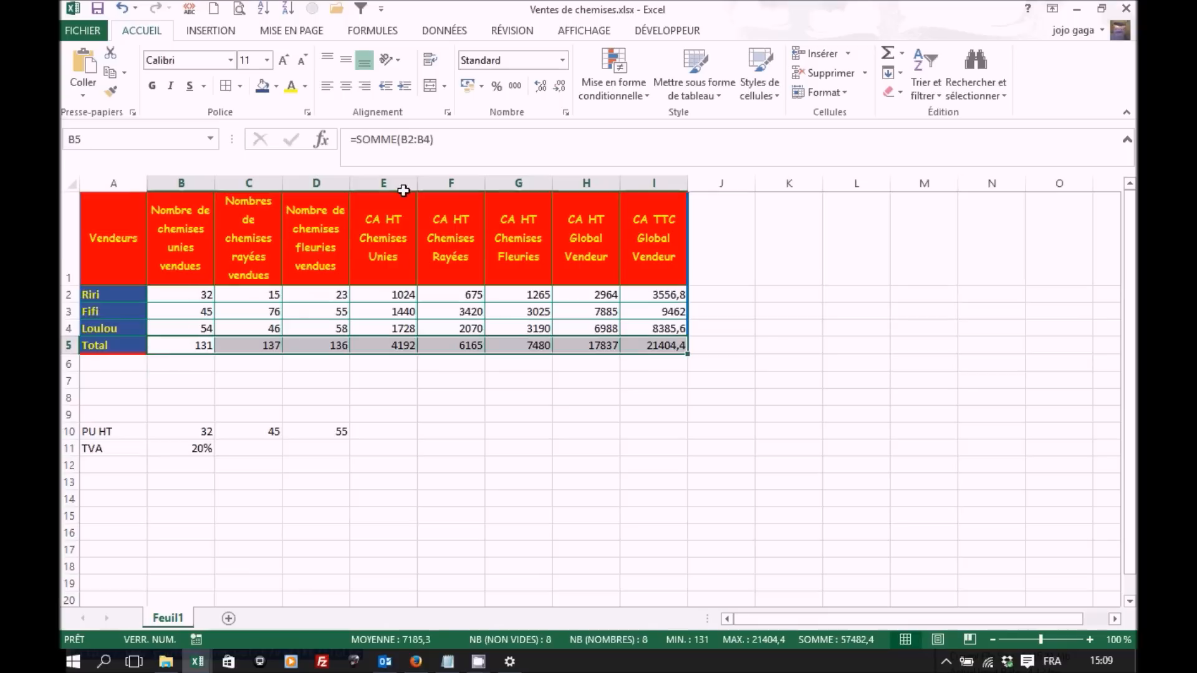
left_click(275, 85)
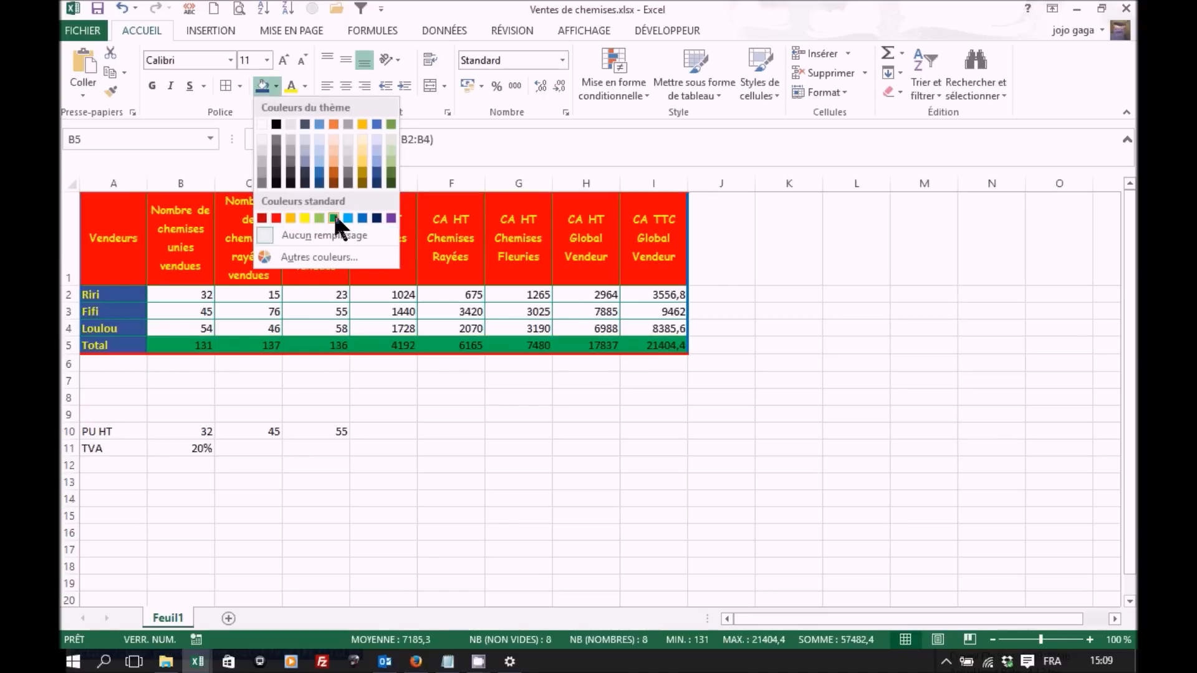
left_click(333, 218)
left_click(306, 85)
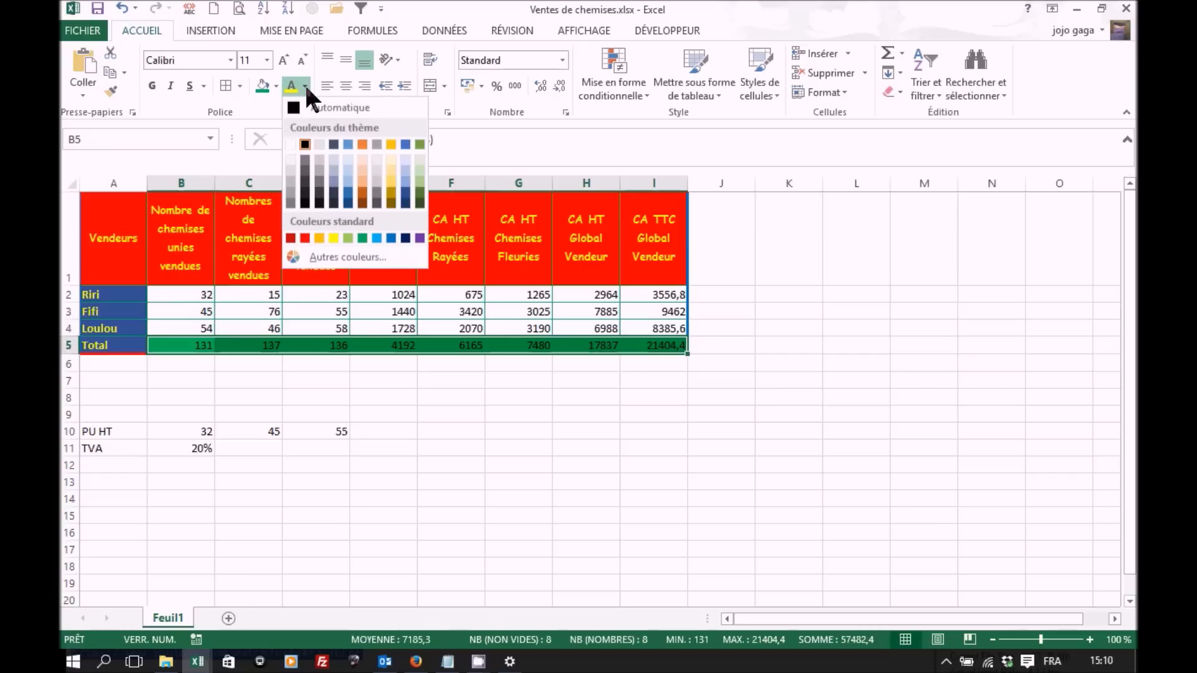
left_click(391, 156)
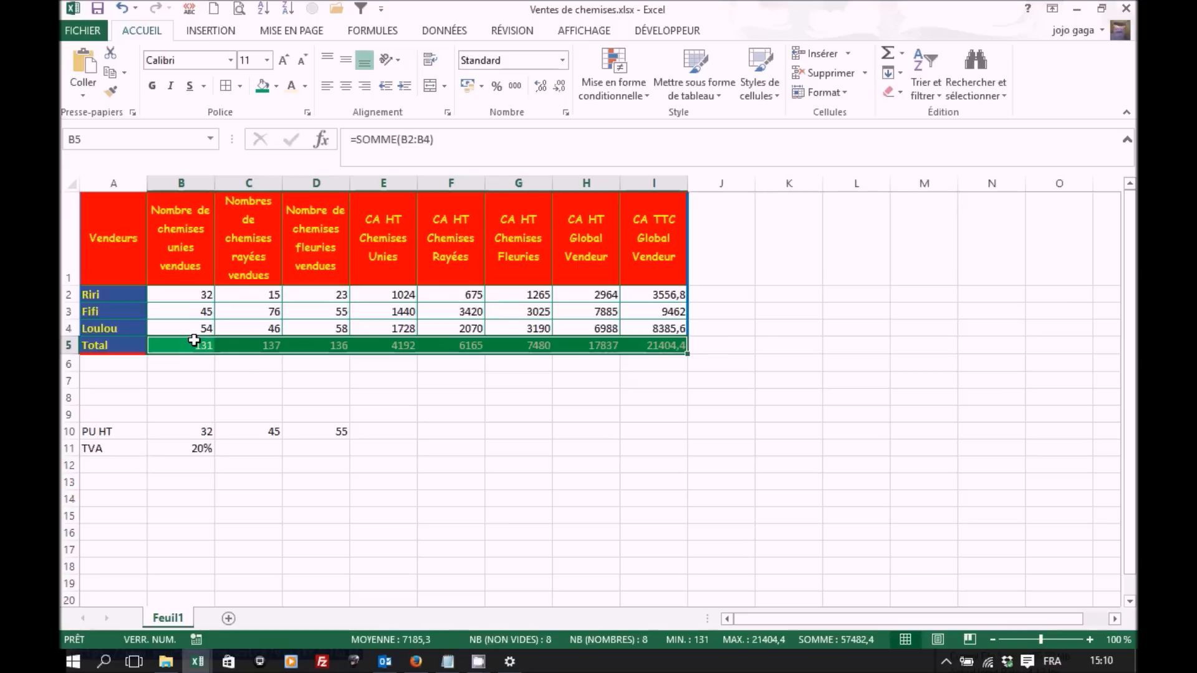
Step: Apply the same green fill and light gold font color to the revenue cells E2:I4
left_click_drag(399, 294, 658, 327)
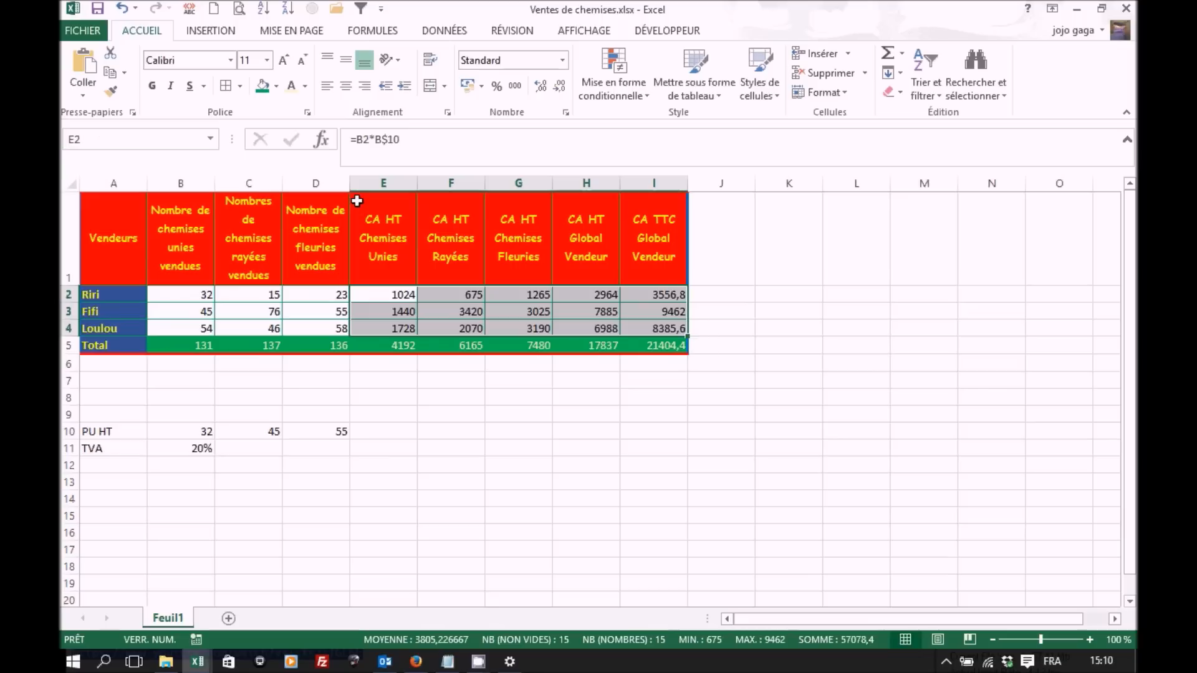
left_click(271, 83)
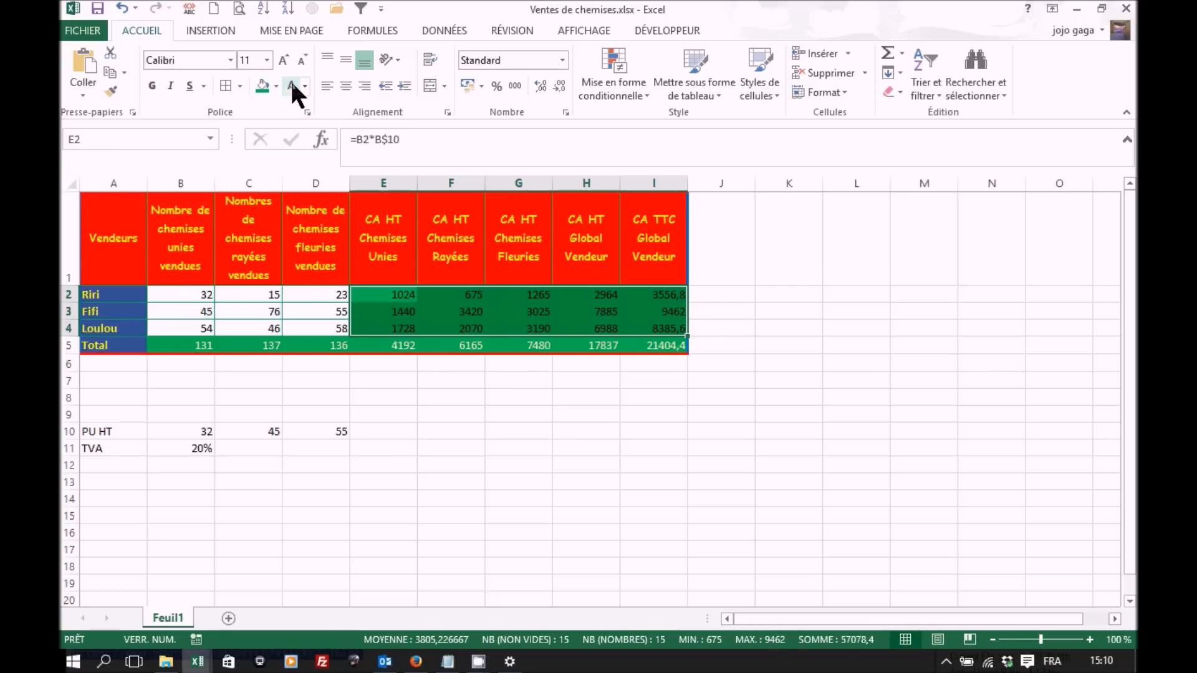
left_click(292, 86)
left_click(321, 328)
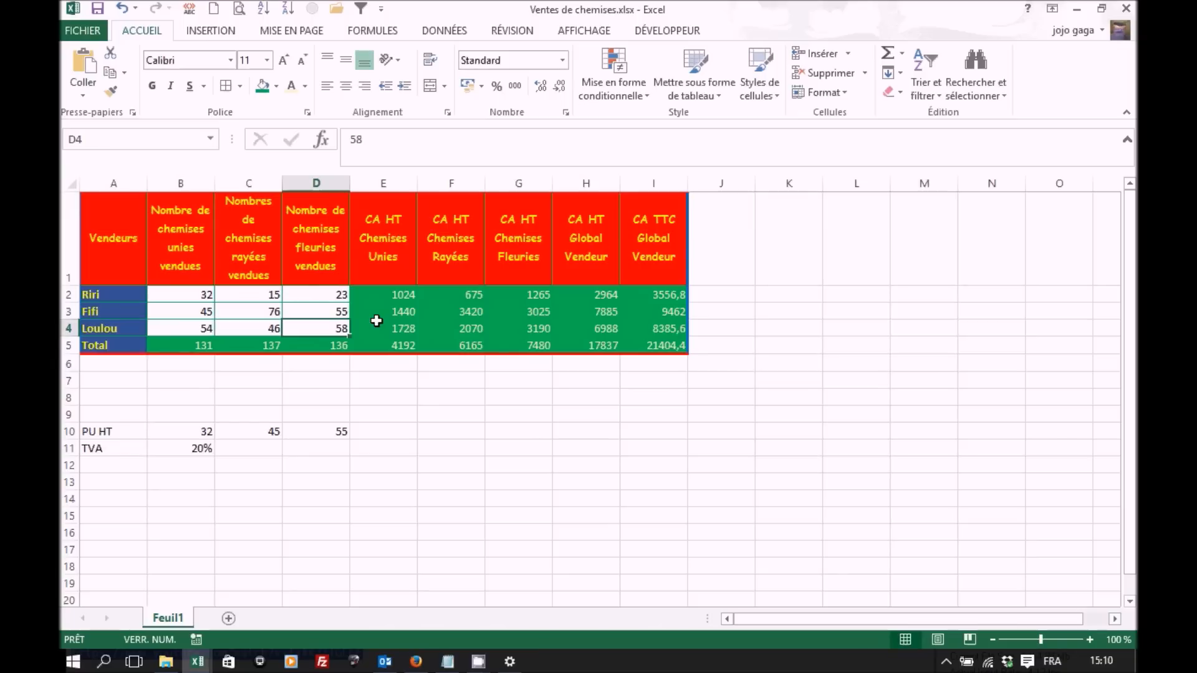
left_click(389, 292)
left_click_drag(554, 305, 625, 349)
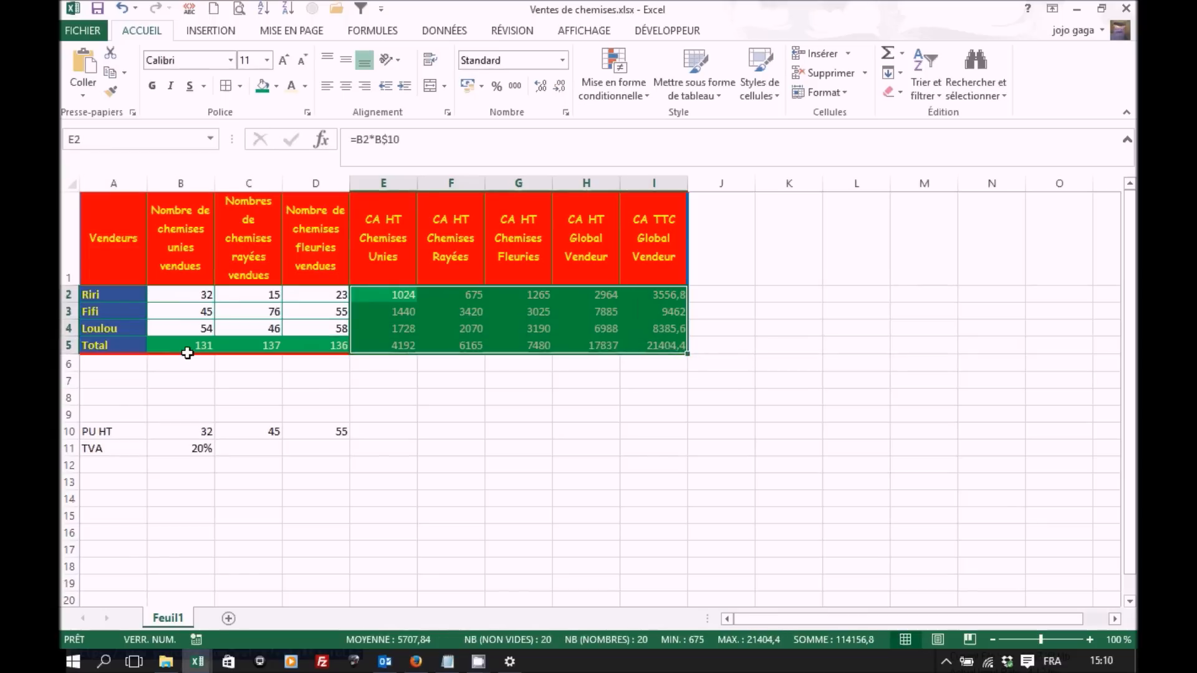
left_click_drag(178, 345, 313, 342)
left_click(240, 86)
left_click(240, 85)
Step: Select E2:I5 together with B5:D5 and set thin solid yellow lines for their inside borders
left_click_drag(379, 294, 660, 342)
left_click_drag(176, 342, 300, 341)
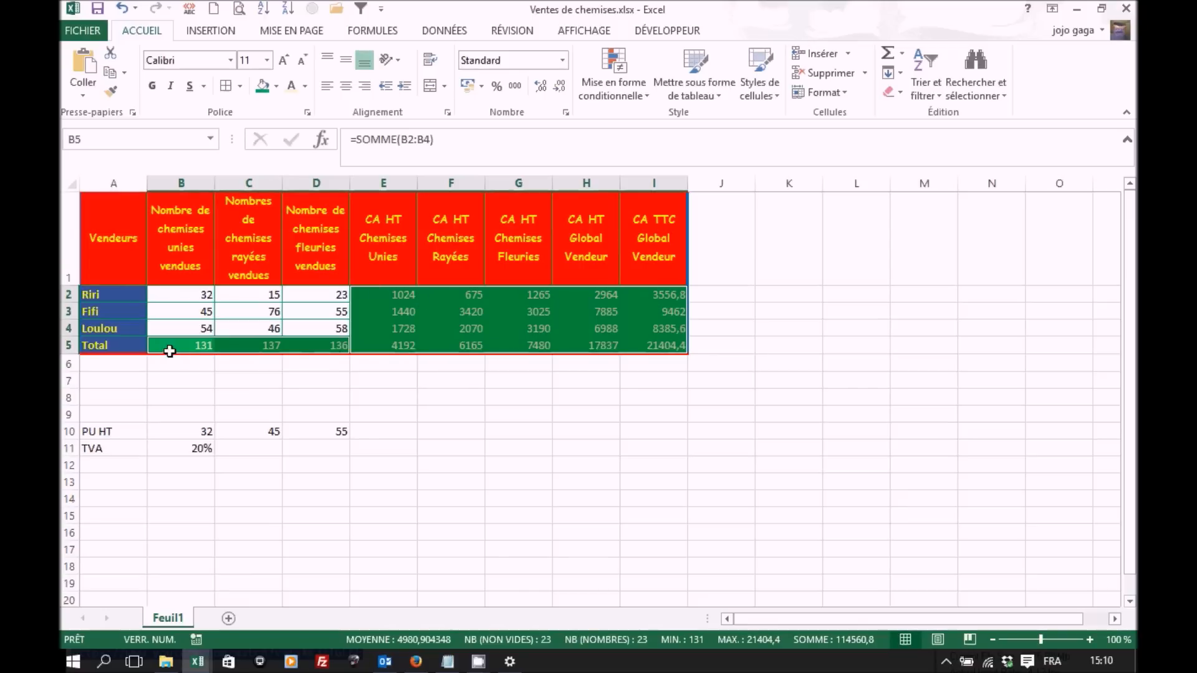
left_click(241, 87)
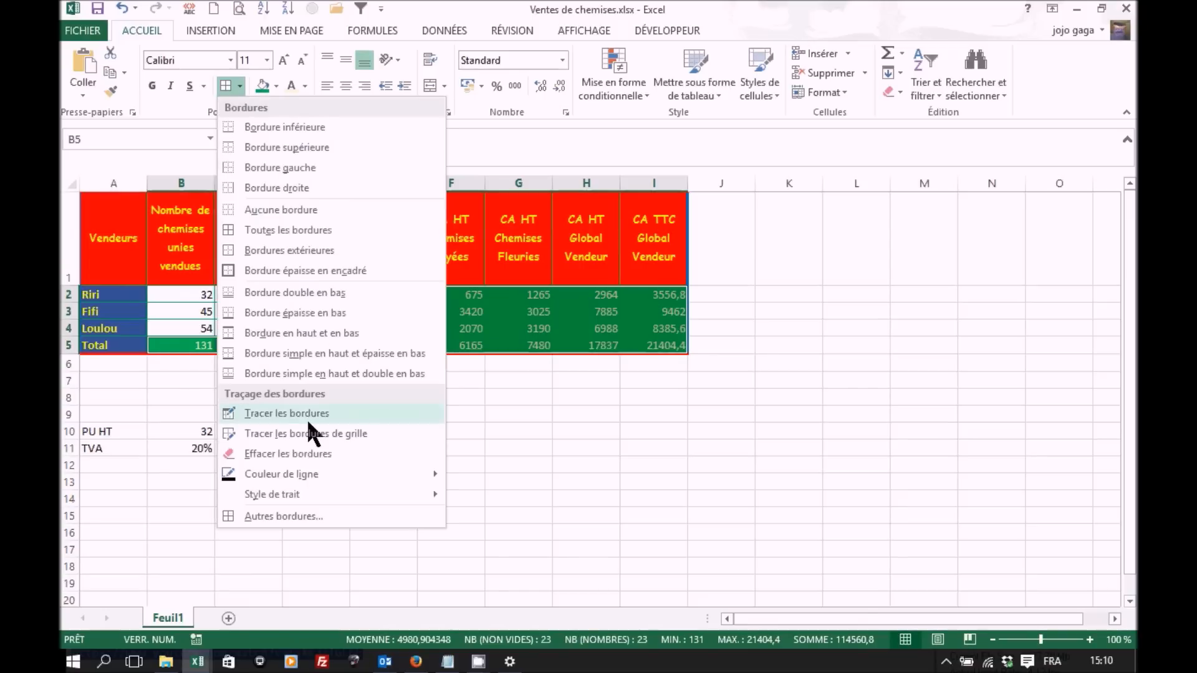
left_click(280, 516)
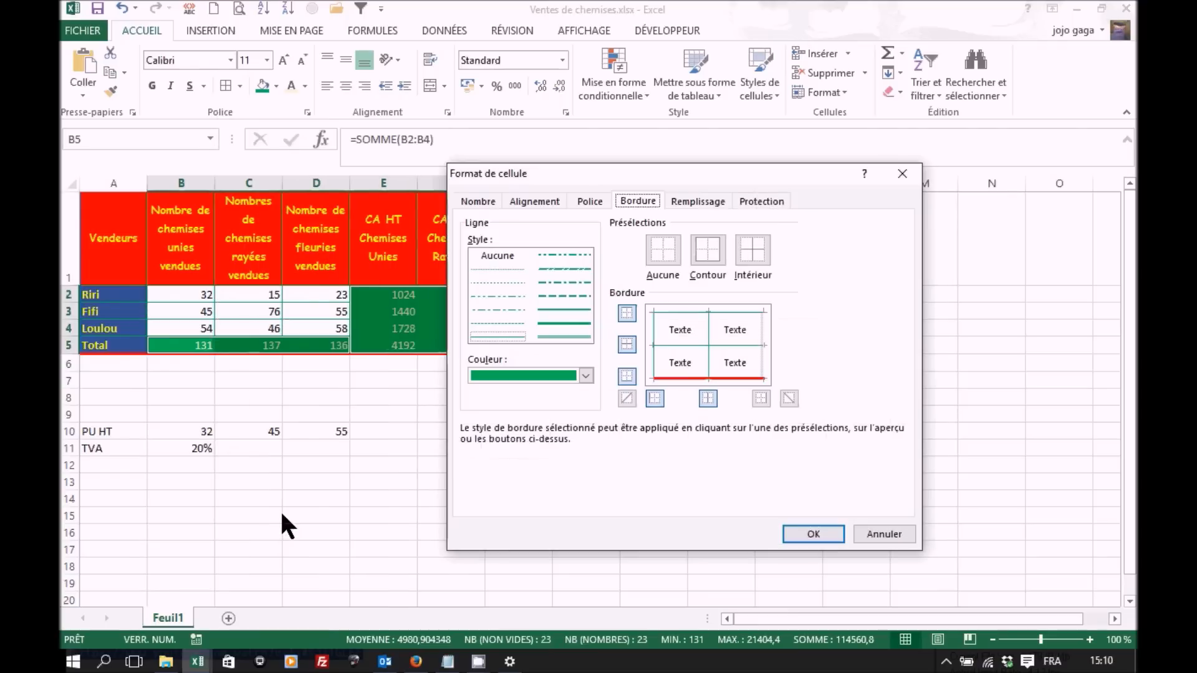
left_click(585, 375)
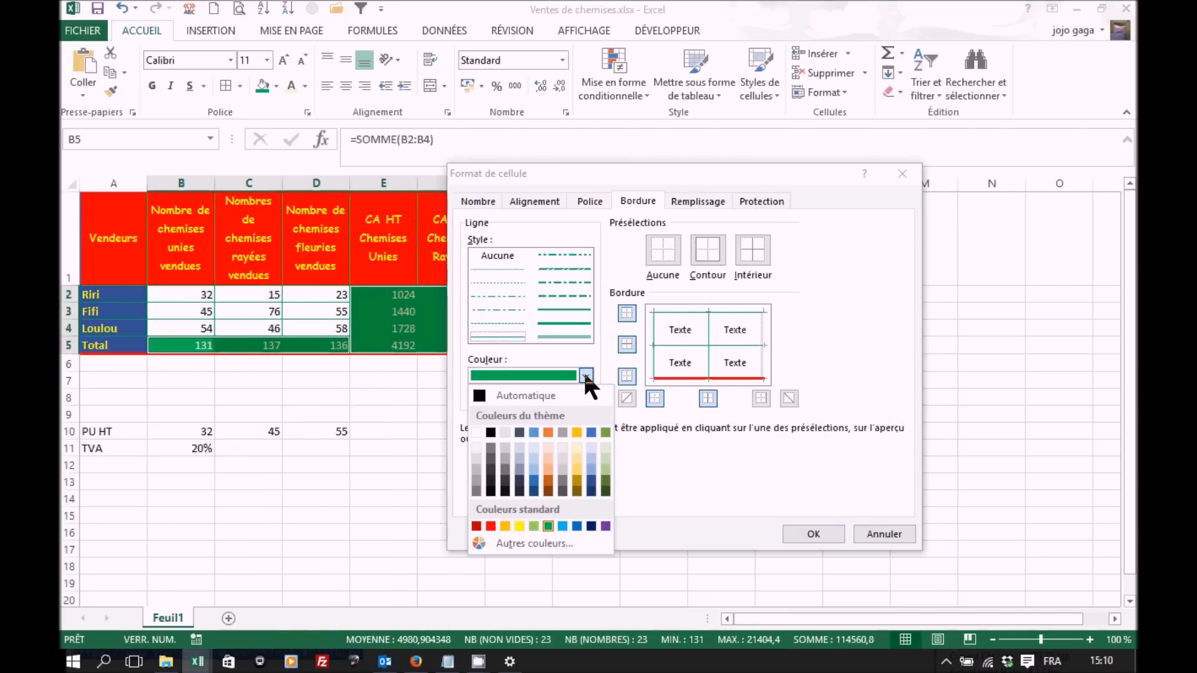
left_click(519, 525)
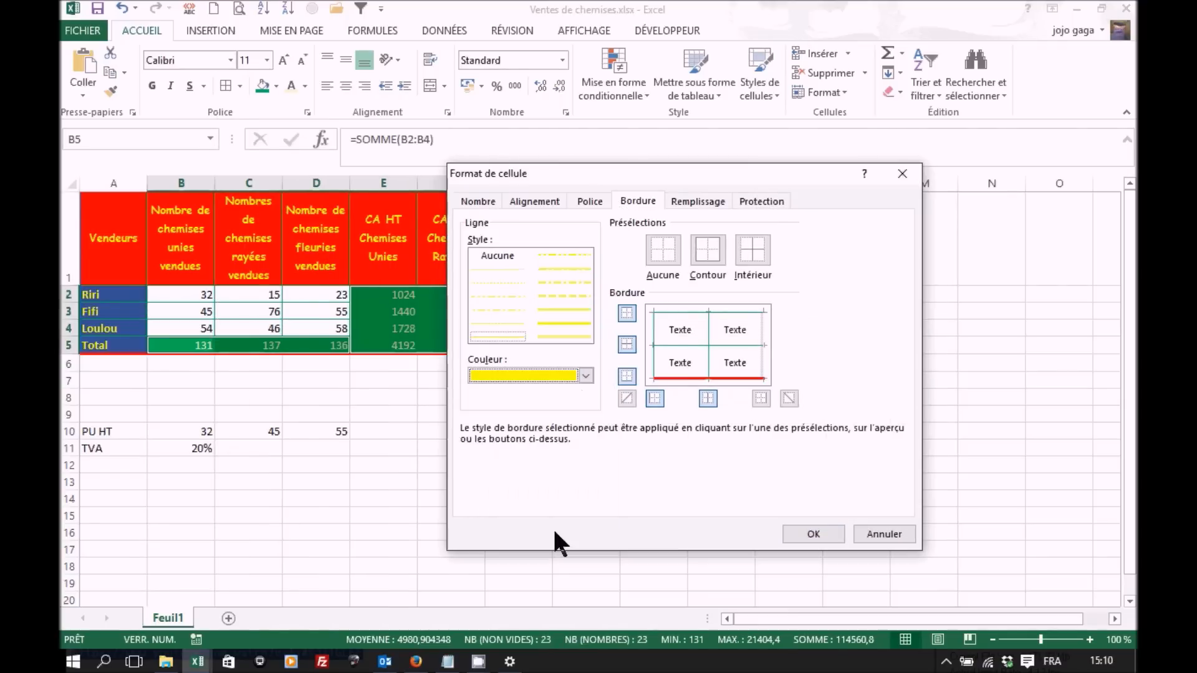
left_click(710, 256)
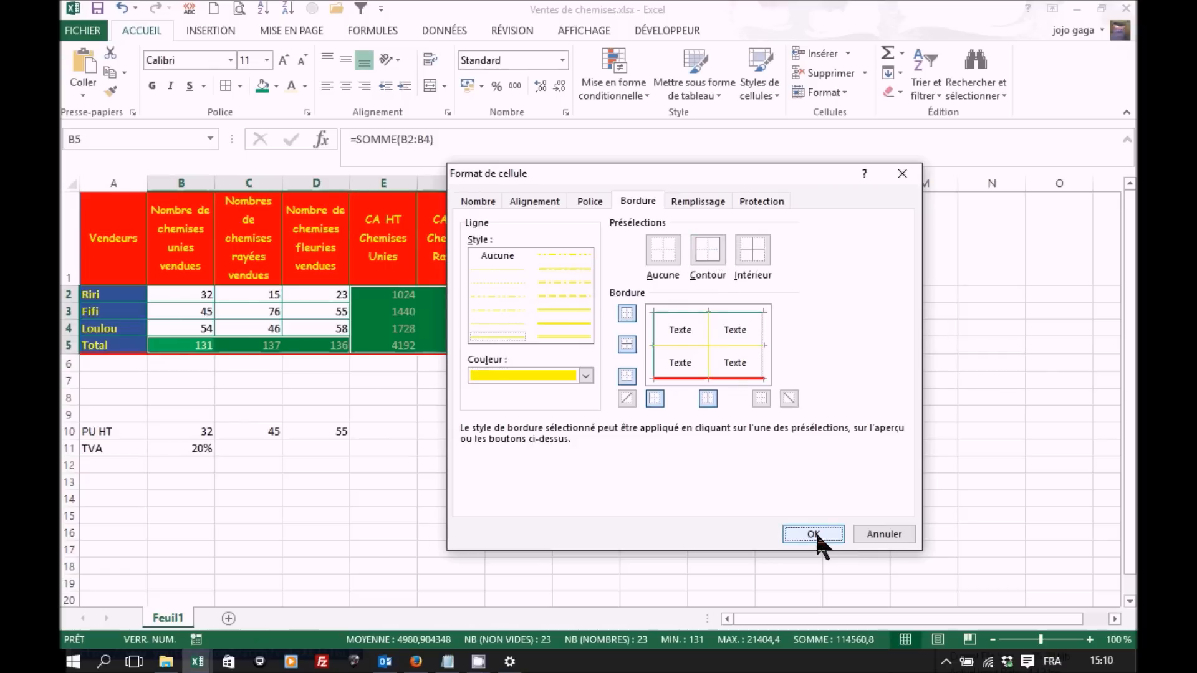
left_click(814, 531)
left_click(759, 464)
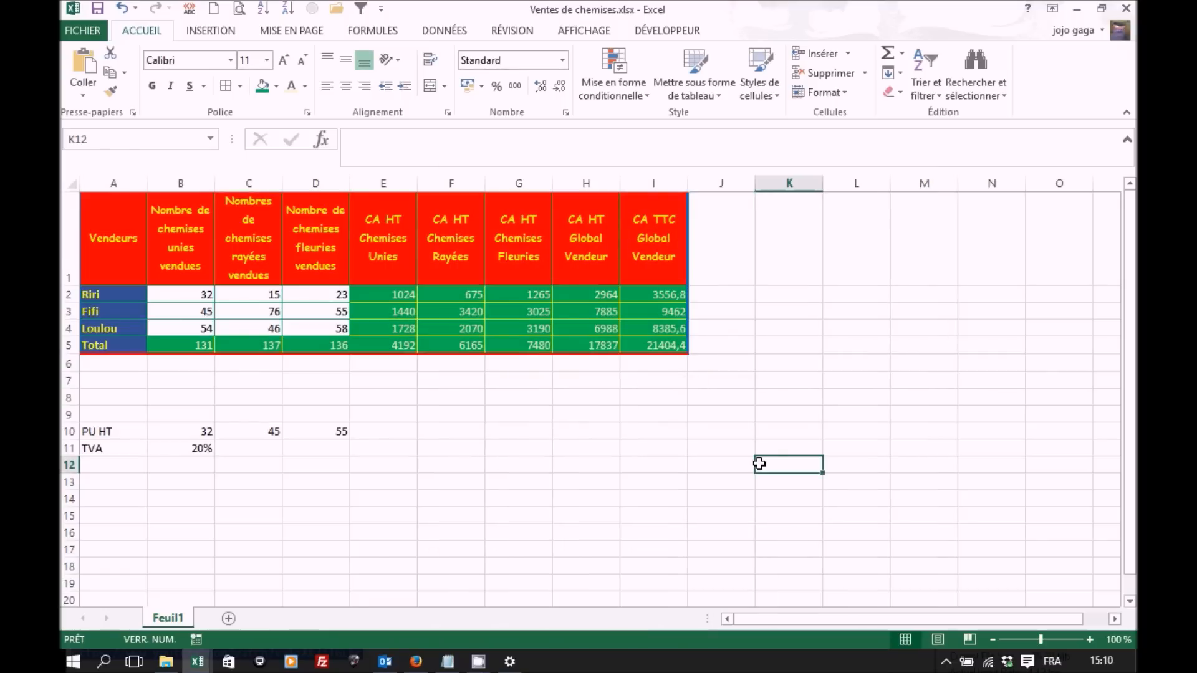
Step: Apply the Monétaire number format to the revenue cells E2:I5
left_click(180, 294)
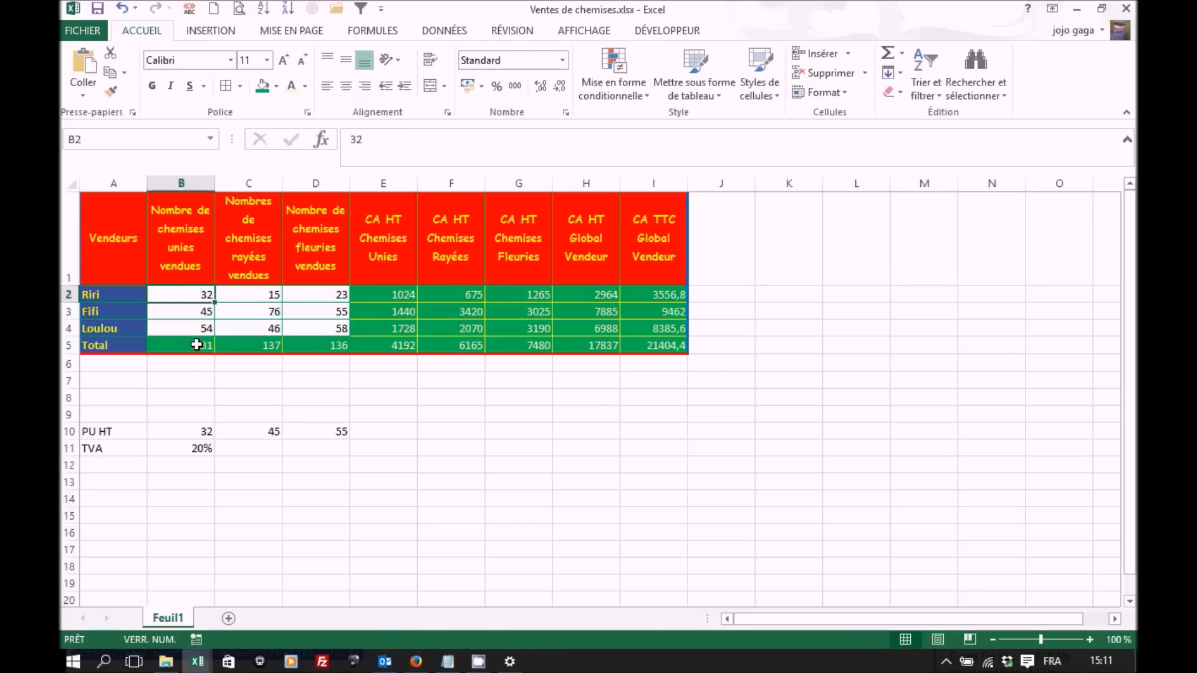
left_click_drag(387, 294, 678, 344)
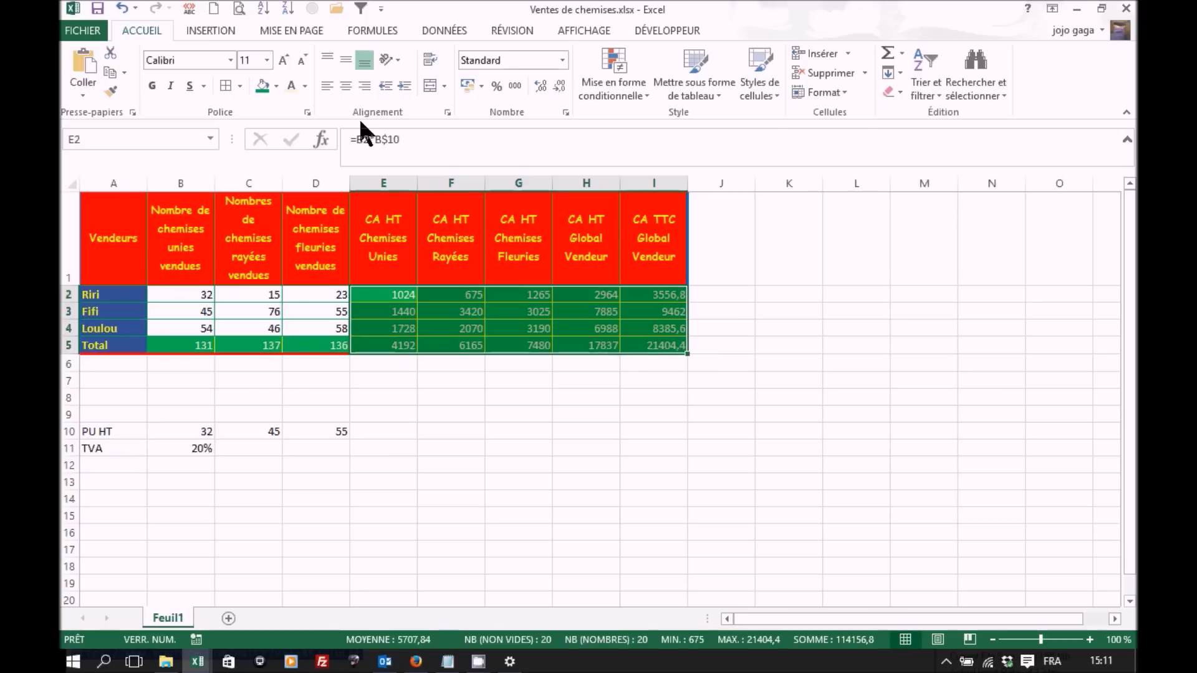
left_click_drag(390, 299, 649, 347)
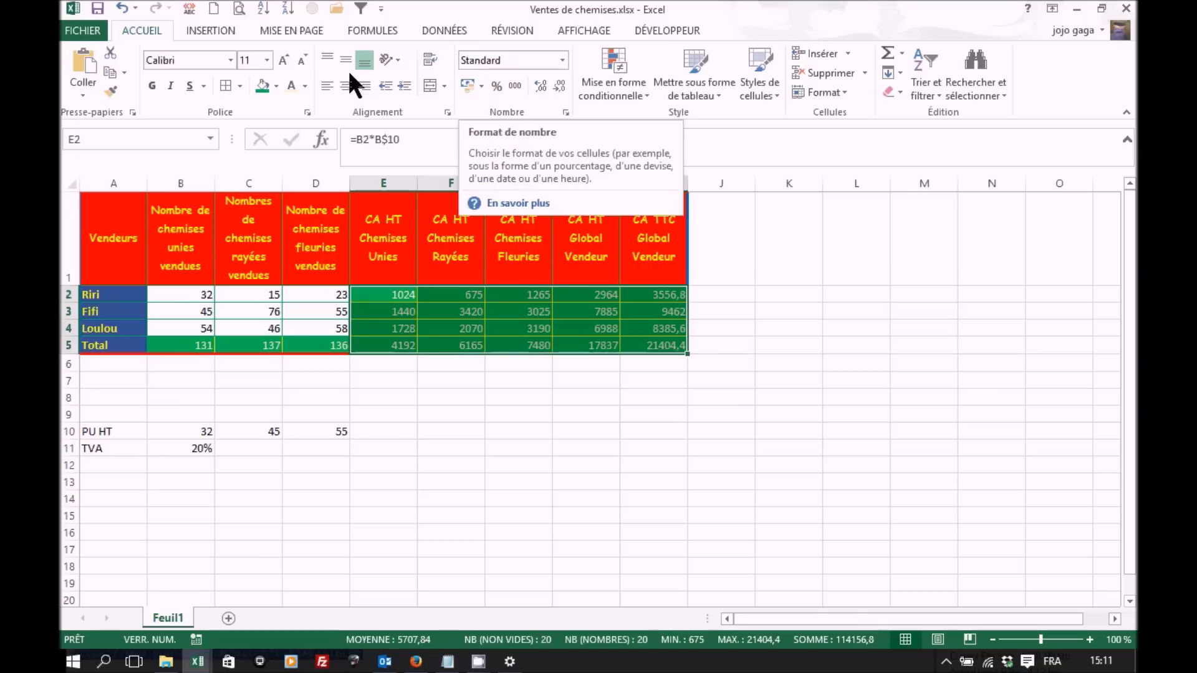
left_click(481, 86)
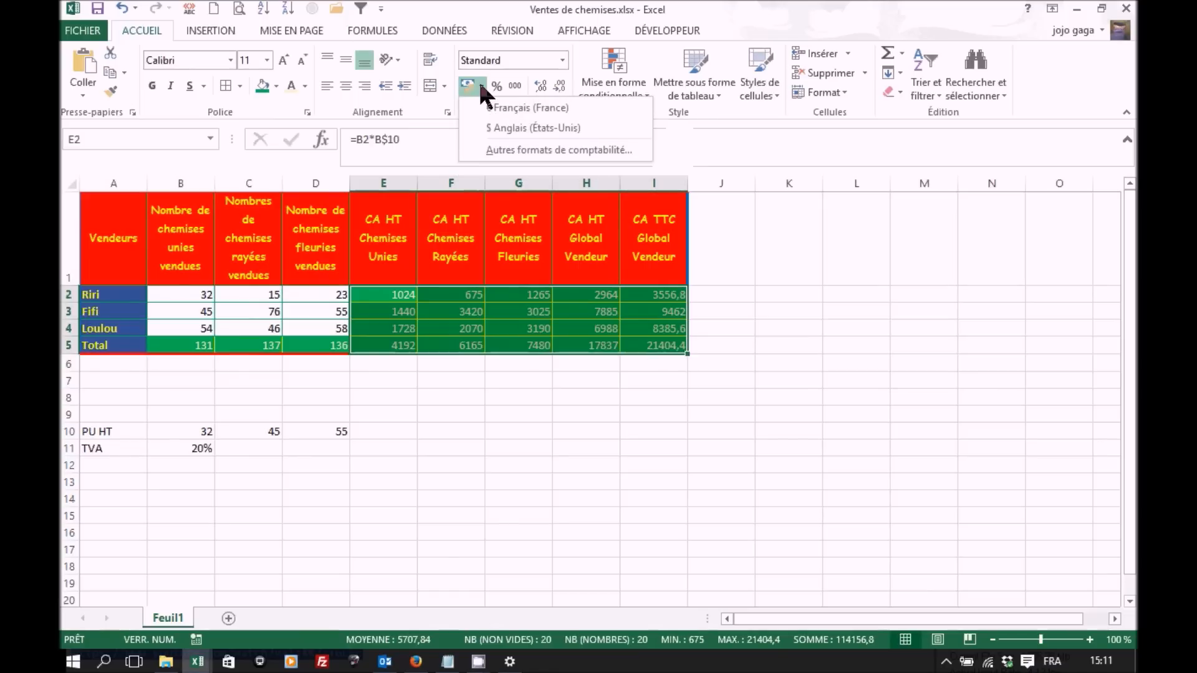
left_click(481, 86)
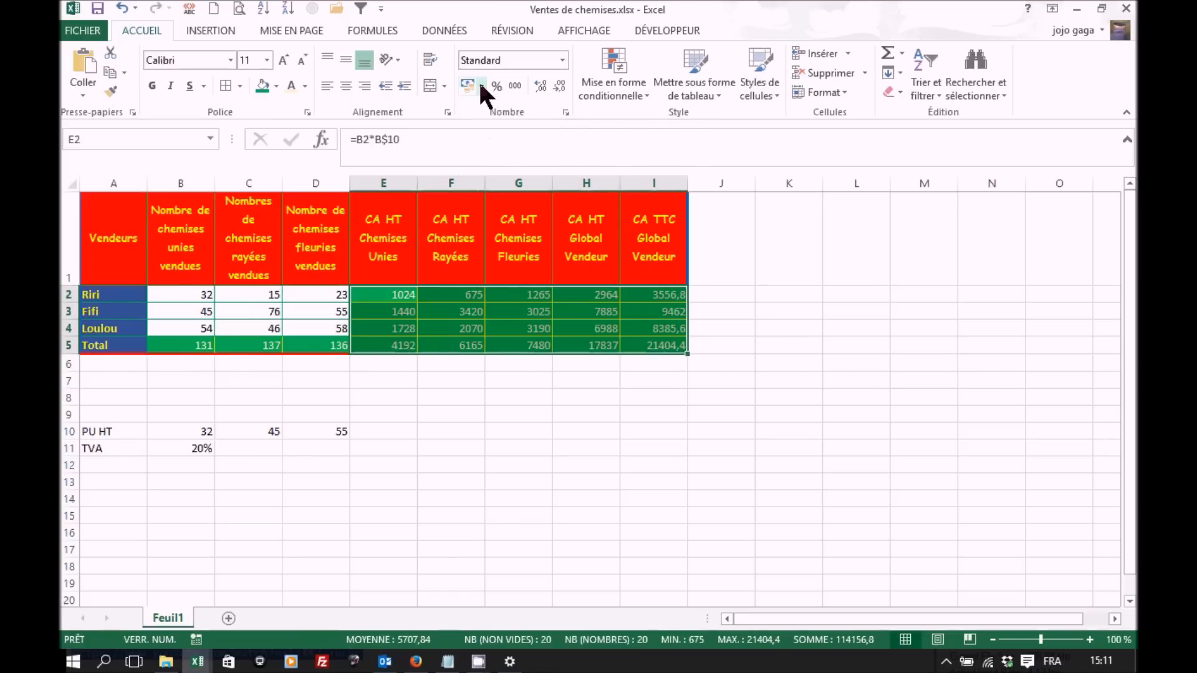
left_click(564, 58)
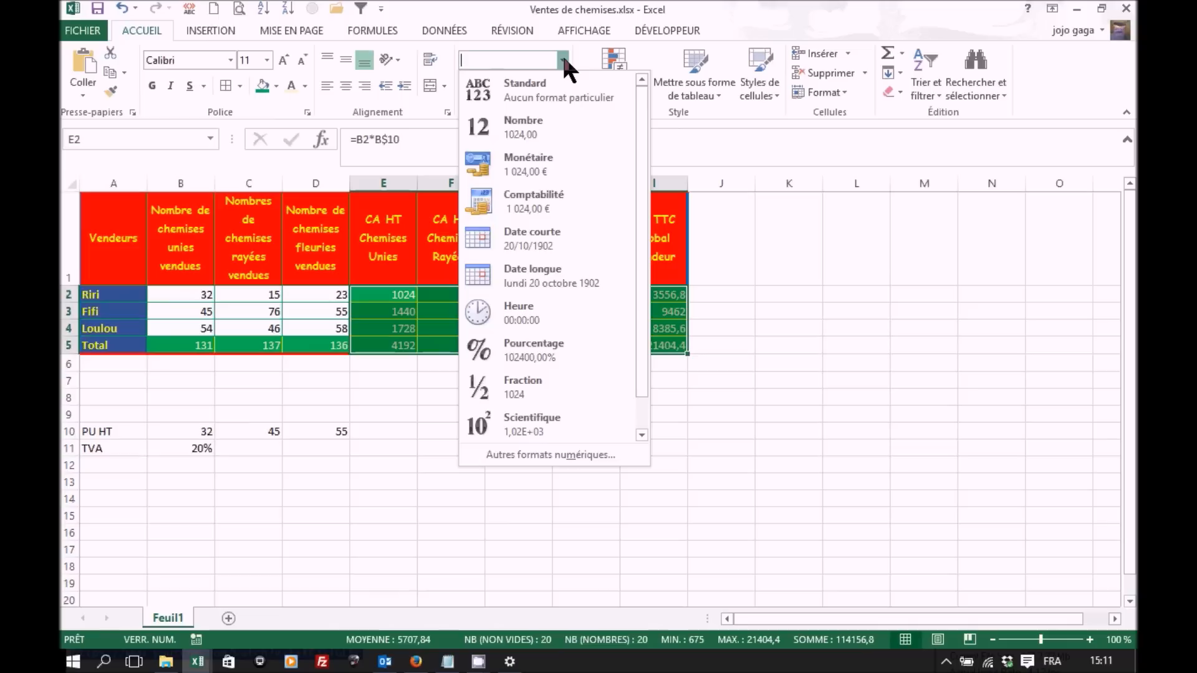
left_click(524, 167)
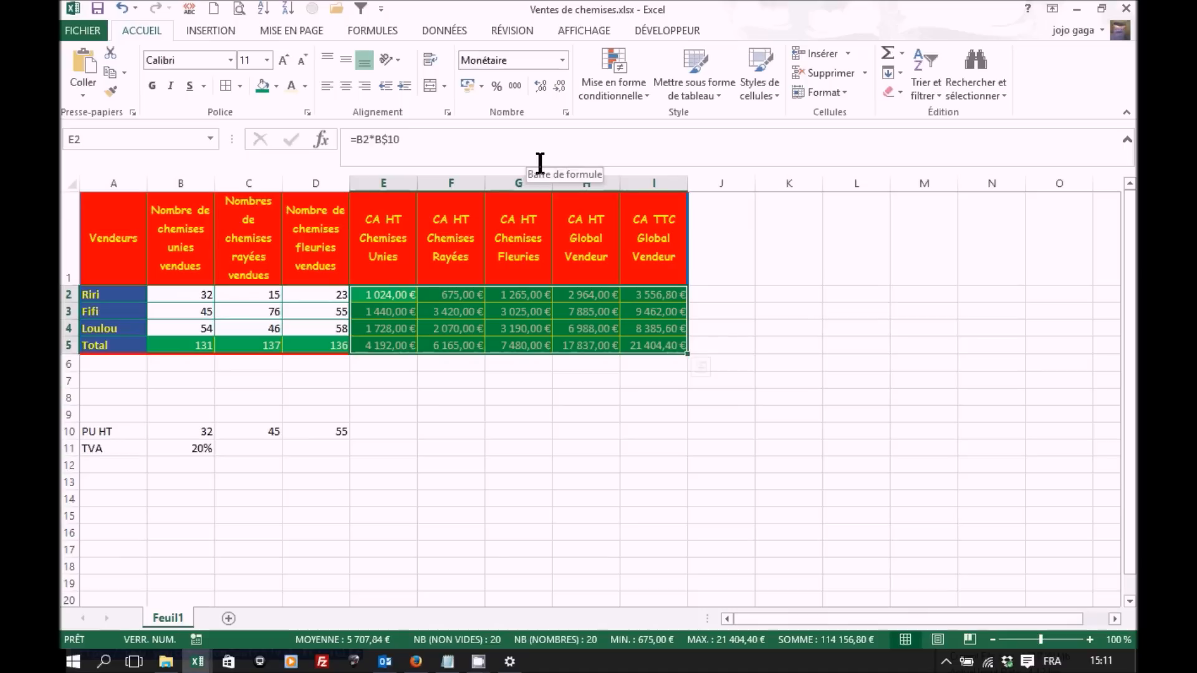
left_click(381, 294)
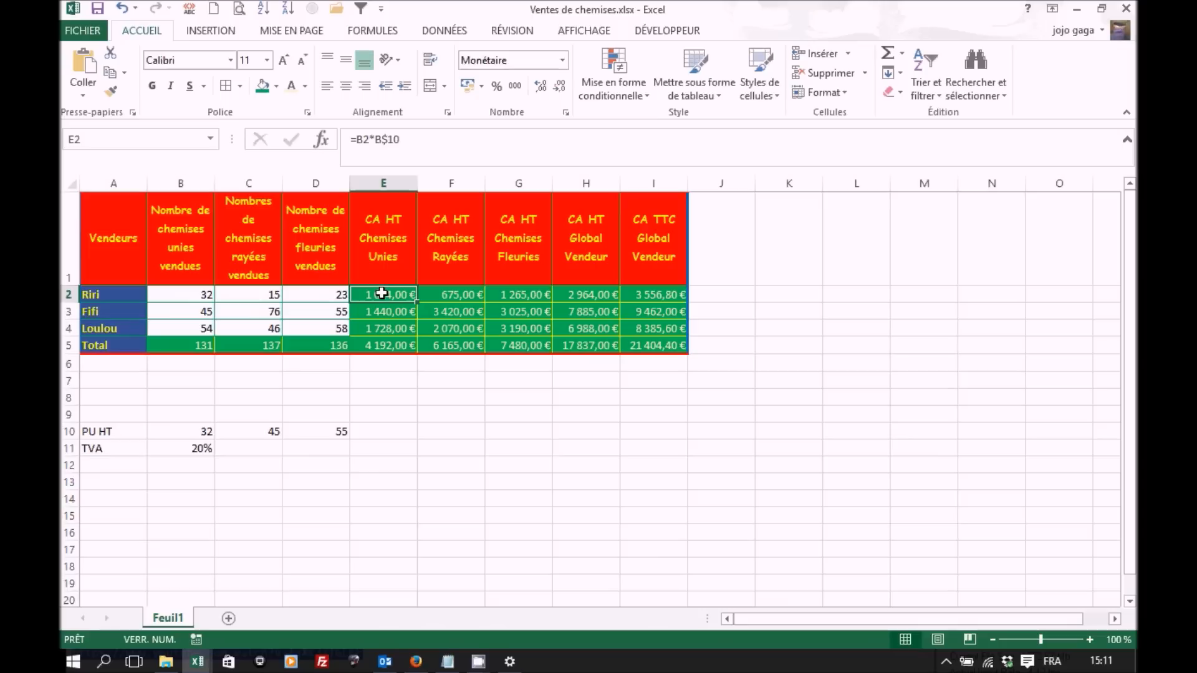
Step: Rename the sheet Feuil1 as Janvier
double_click(167, 619)
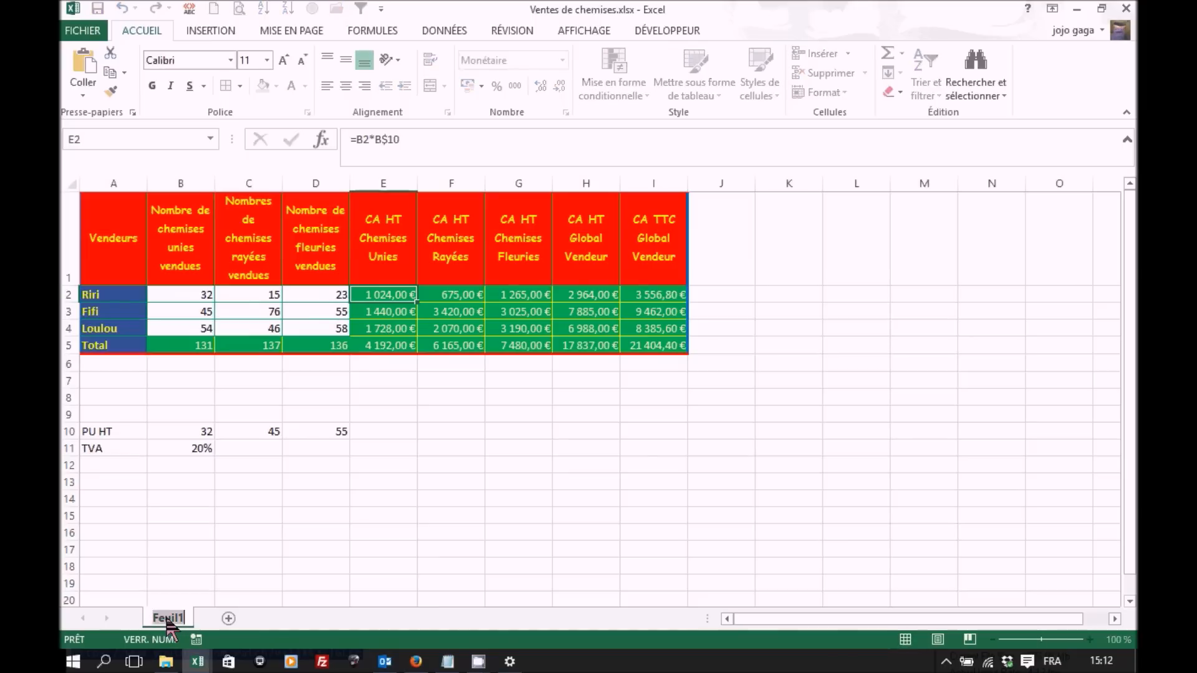
type("Janvier")
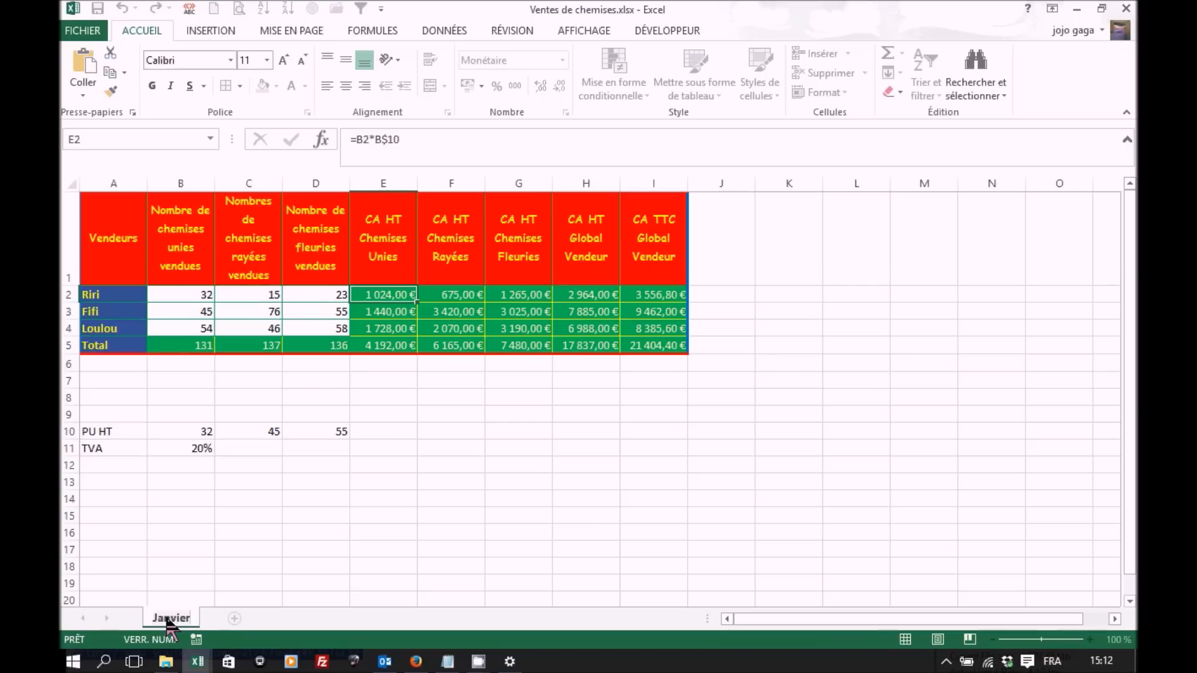
key("Return")
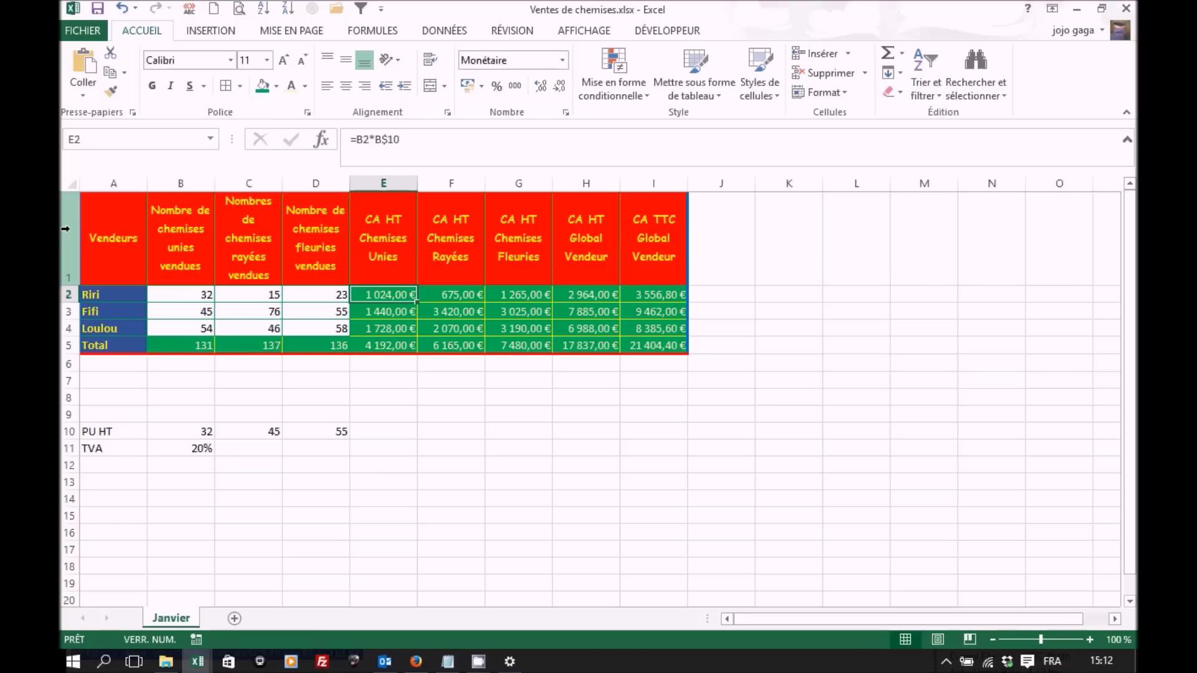
Step: Insert two blank rows above the sales table
left_click(71, 266)
left_click_drag(71, 266, 64, 298)
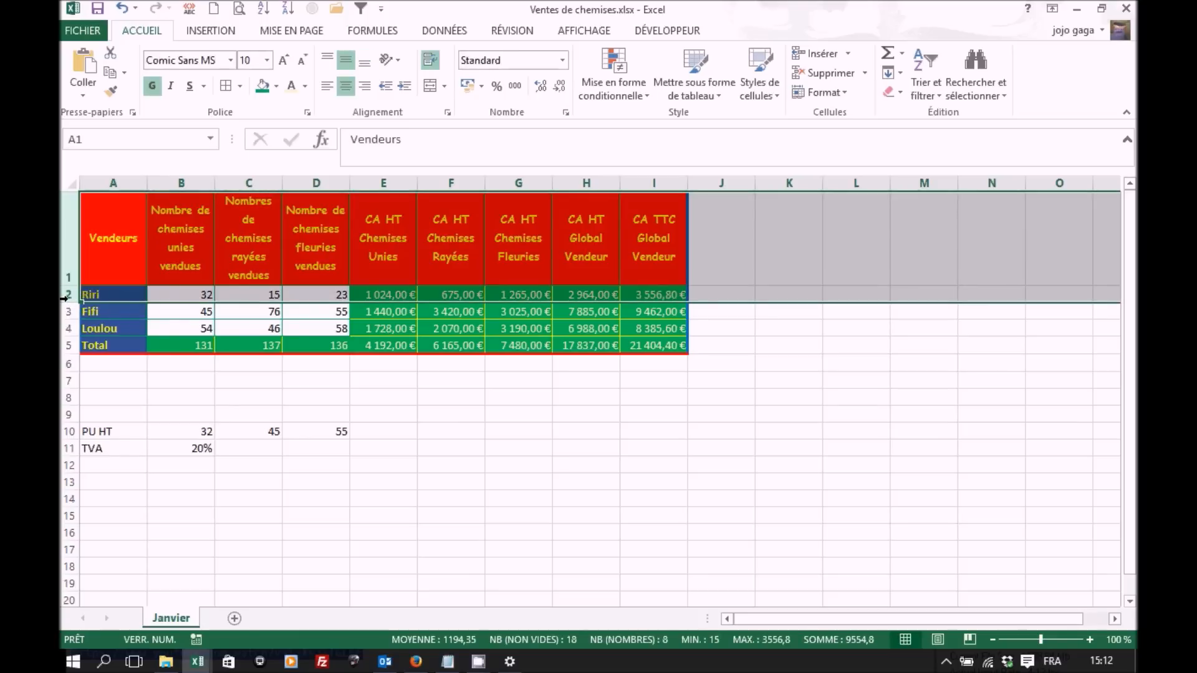
left_click_drag(65, 298, 64, 255)
left_click(848, 54)
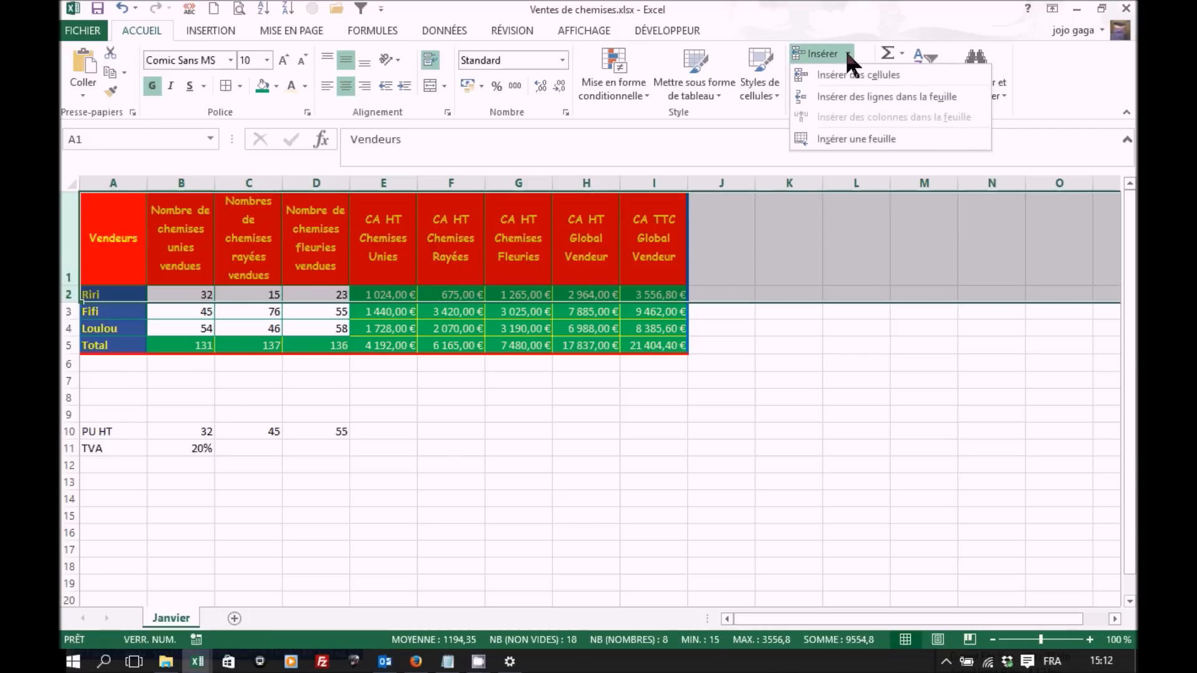
left_click(846, 94)
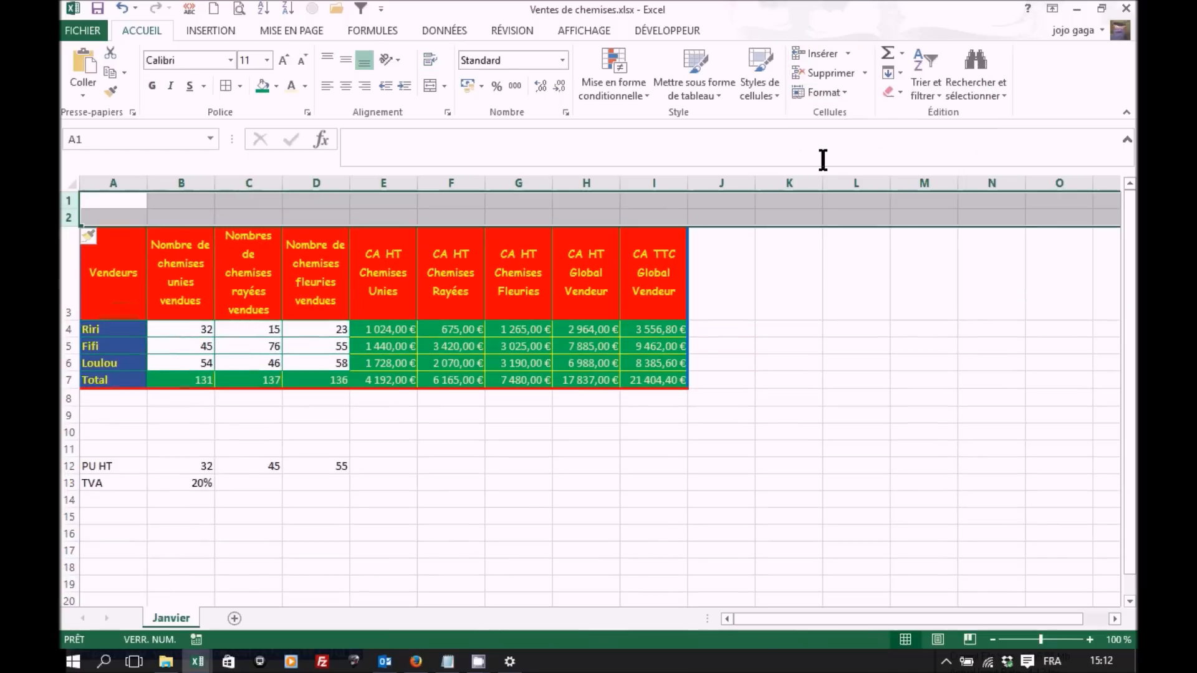
left_click(824, 246)
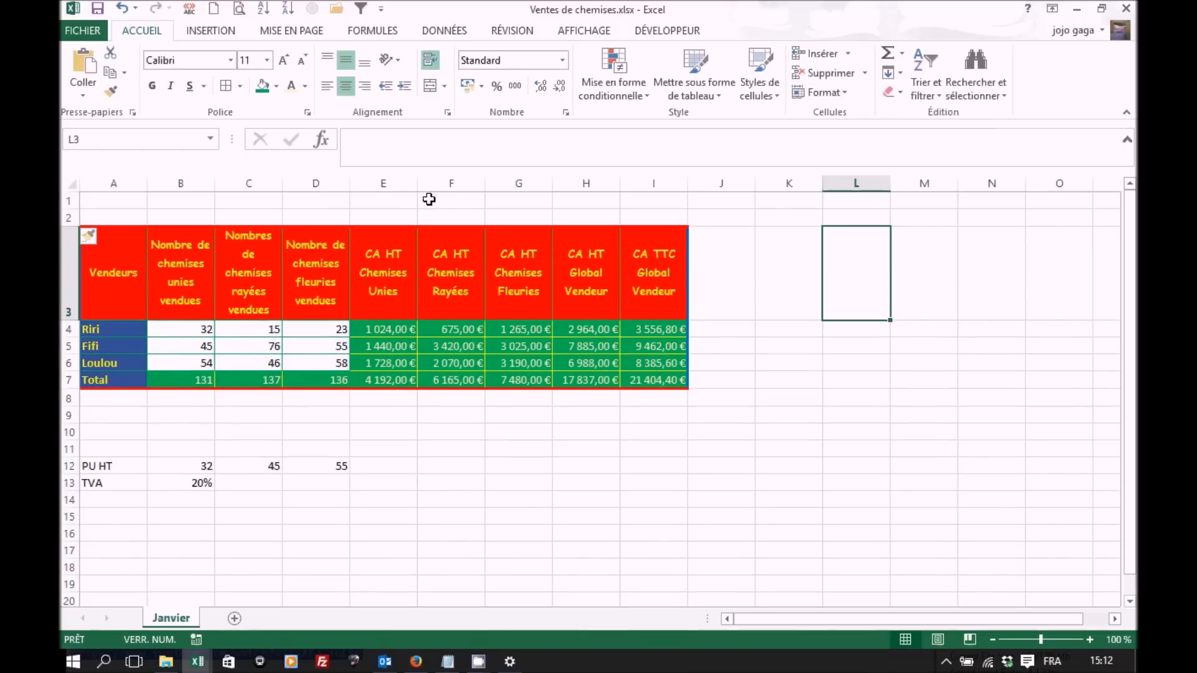
Step: Enter the title "Vente de chemises en Janvier" in cell A1
left_click(121, 199)
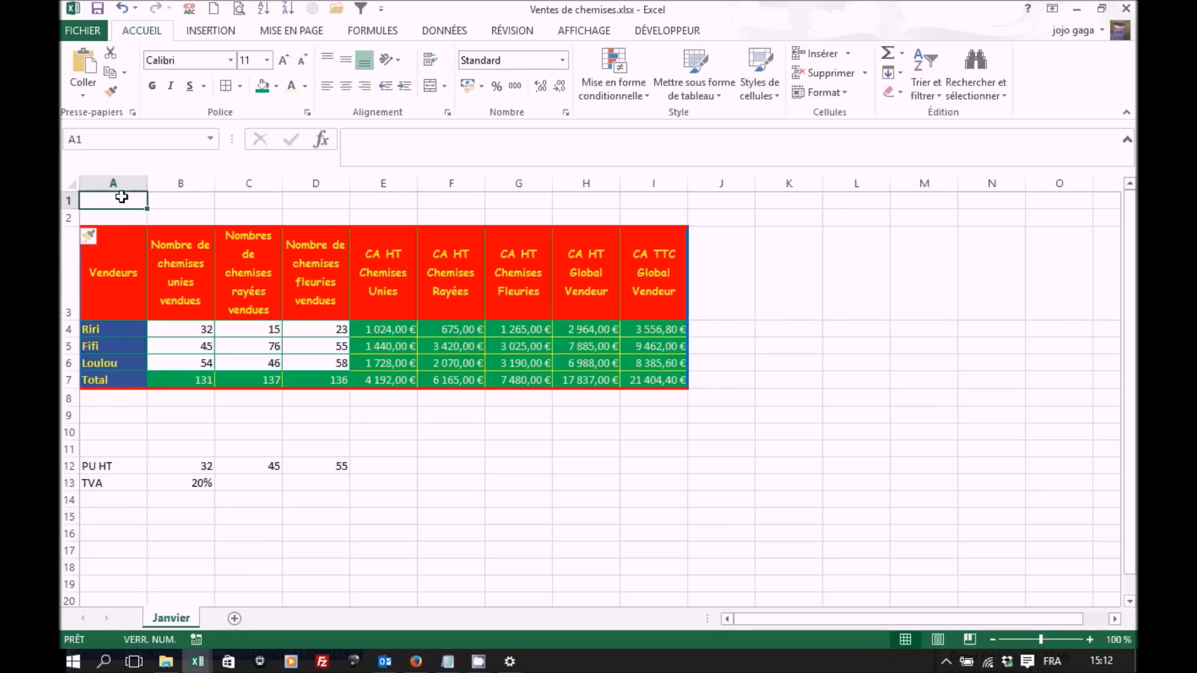
type("Vente d")
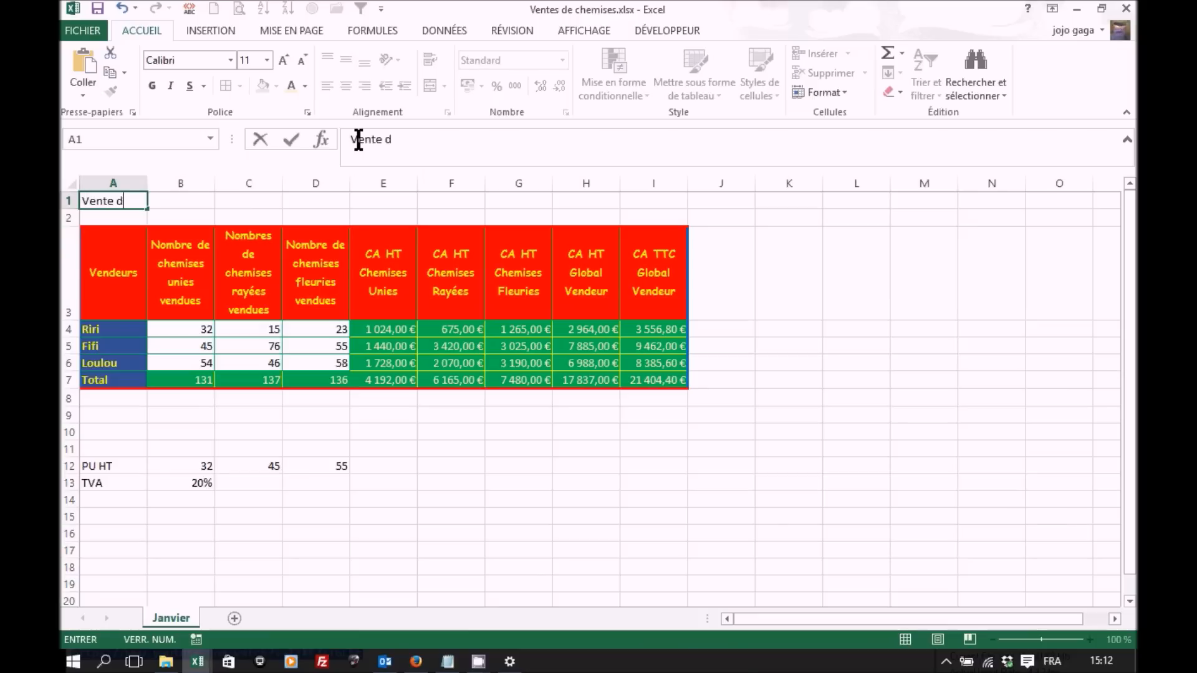
type("e chemises en Janvier")
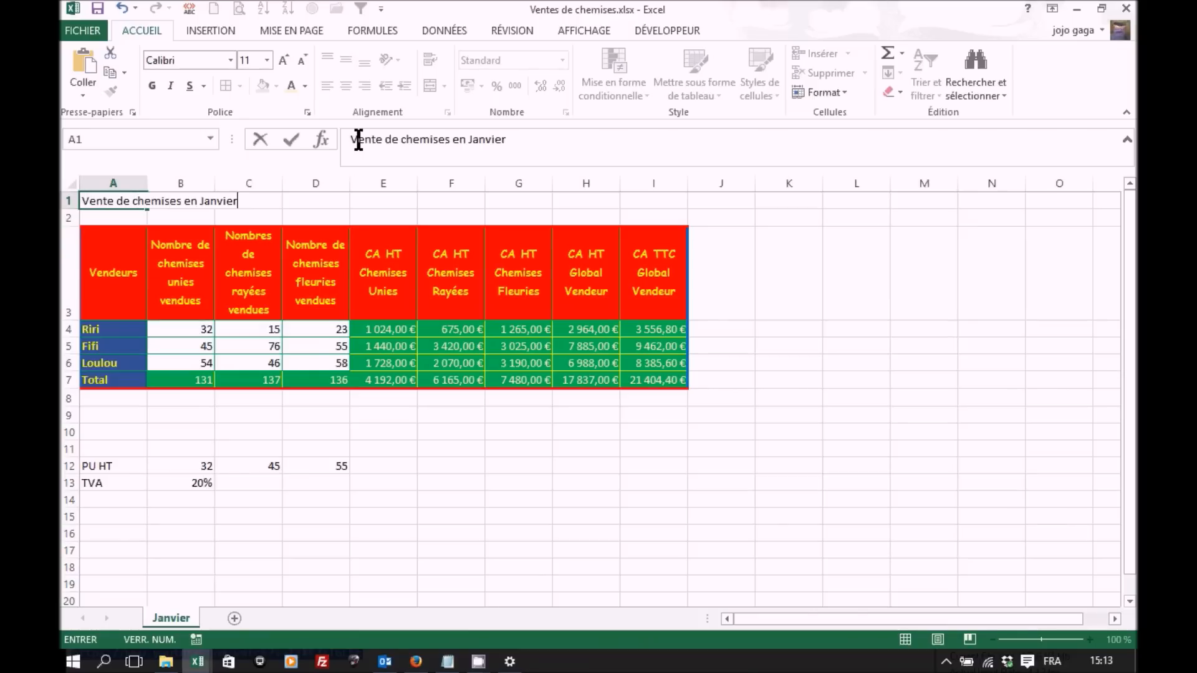
key("ctrl+Return")
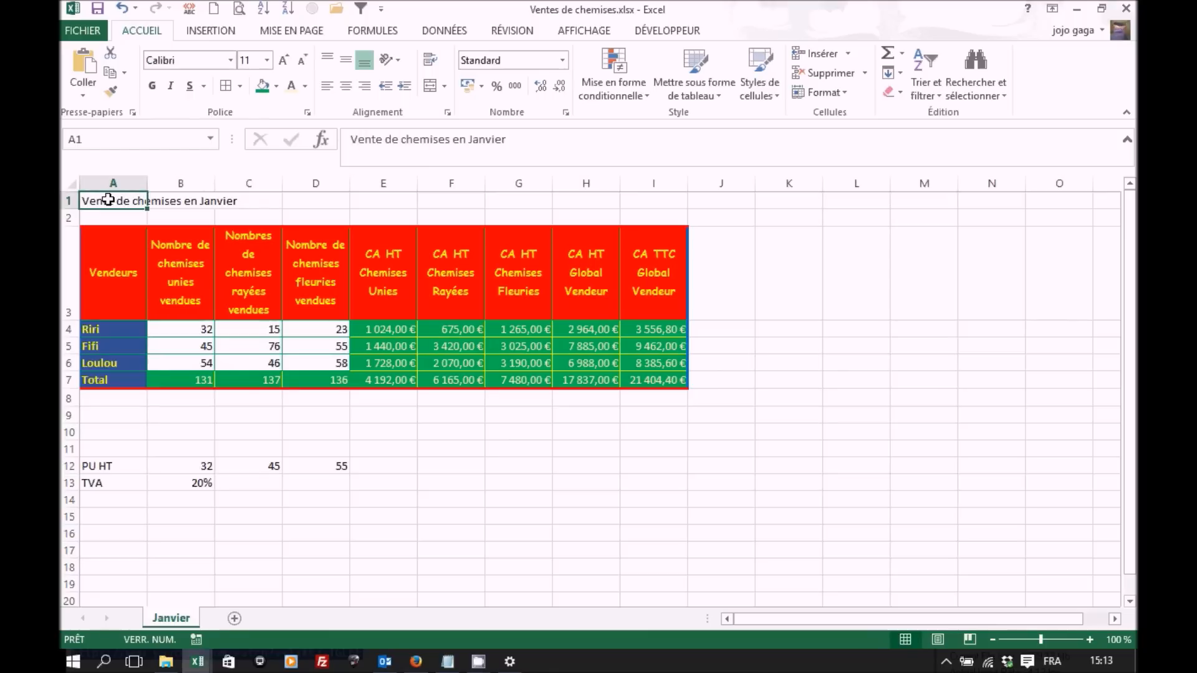
Step: Merge and center the title across A1:I1
left_click_drag(107, 199, 641, 201)
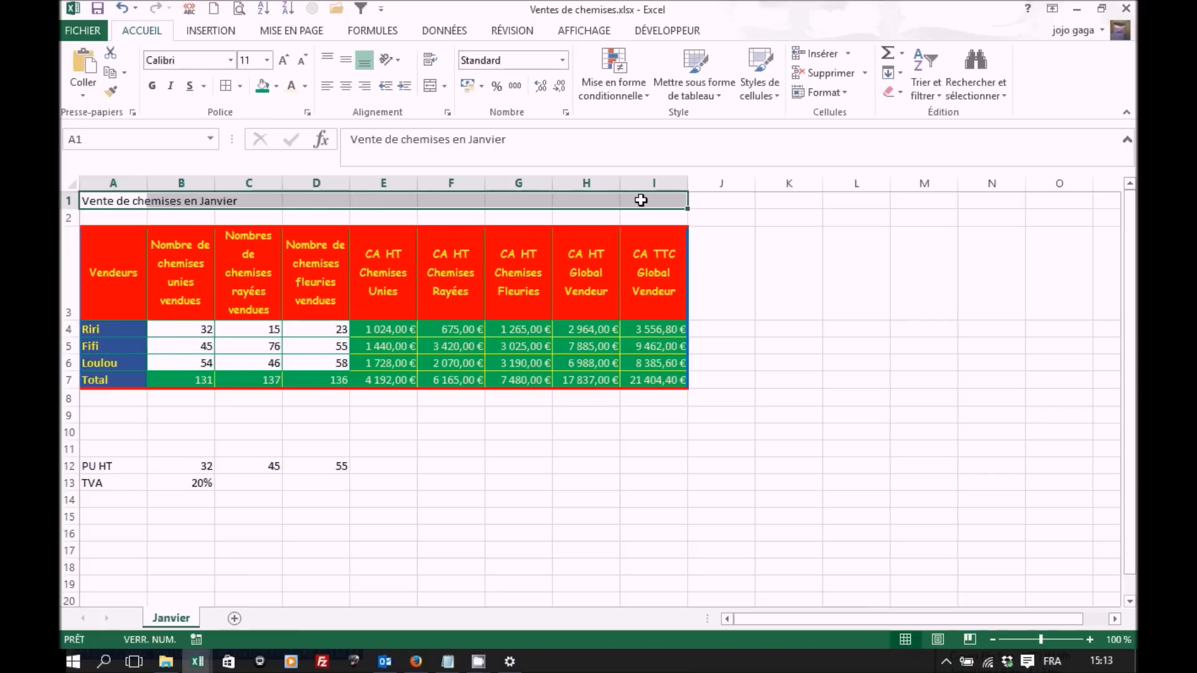
left_click(445, 86)
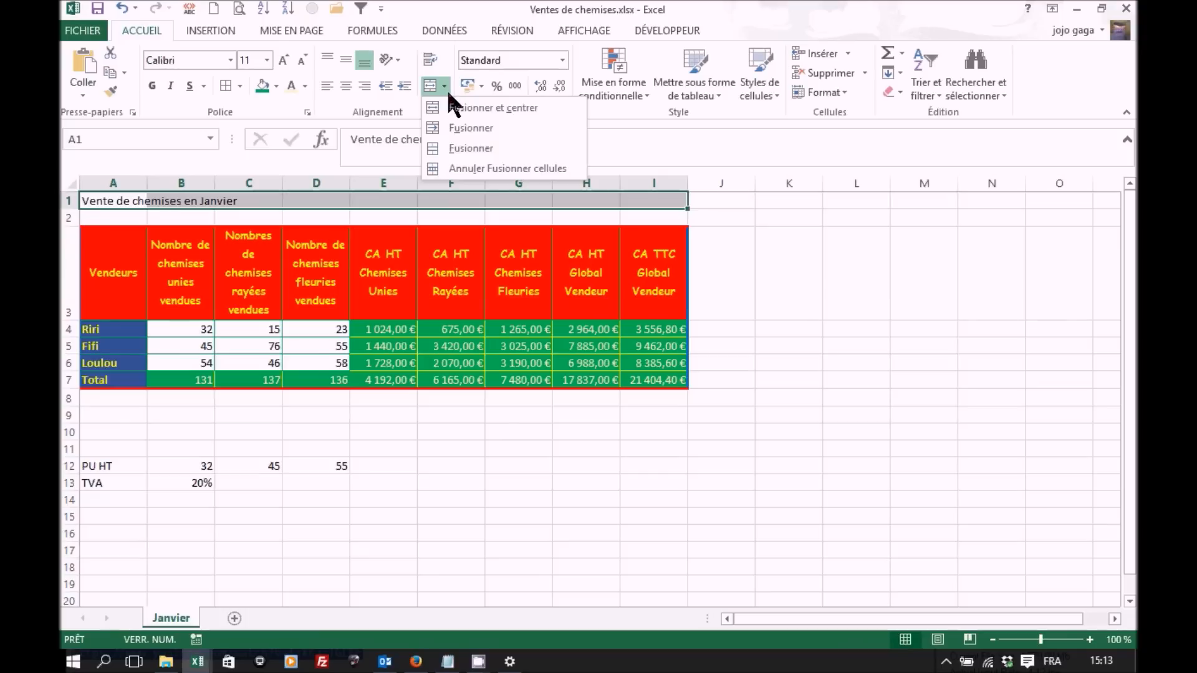
left_click(452, 106)
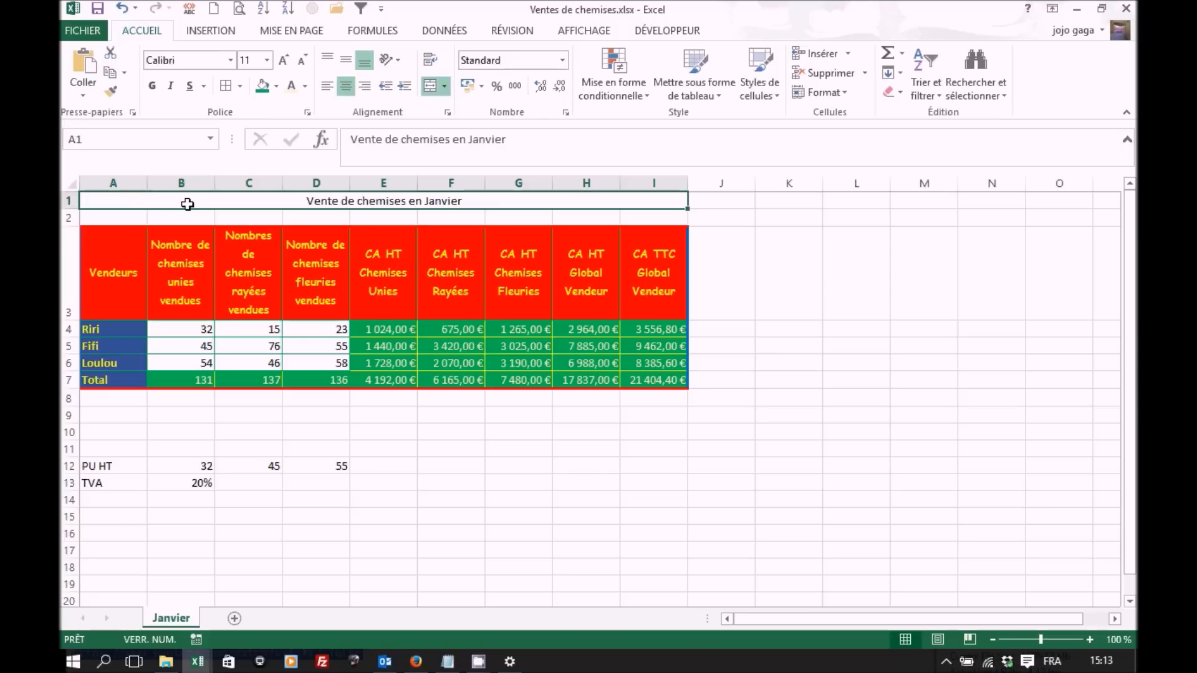
Step: Test selecting the block from A7 up to column D beneath the merged title row
left_click(181, 234)
left_click(120, 198)
left_click_drag(112, 378, 296, 222)
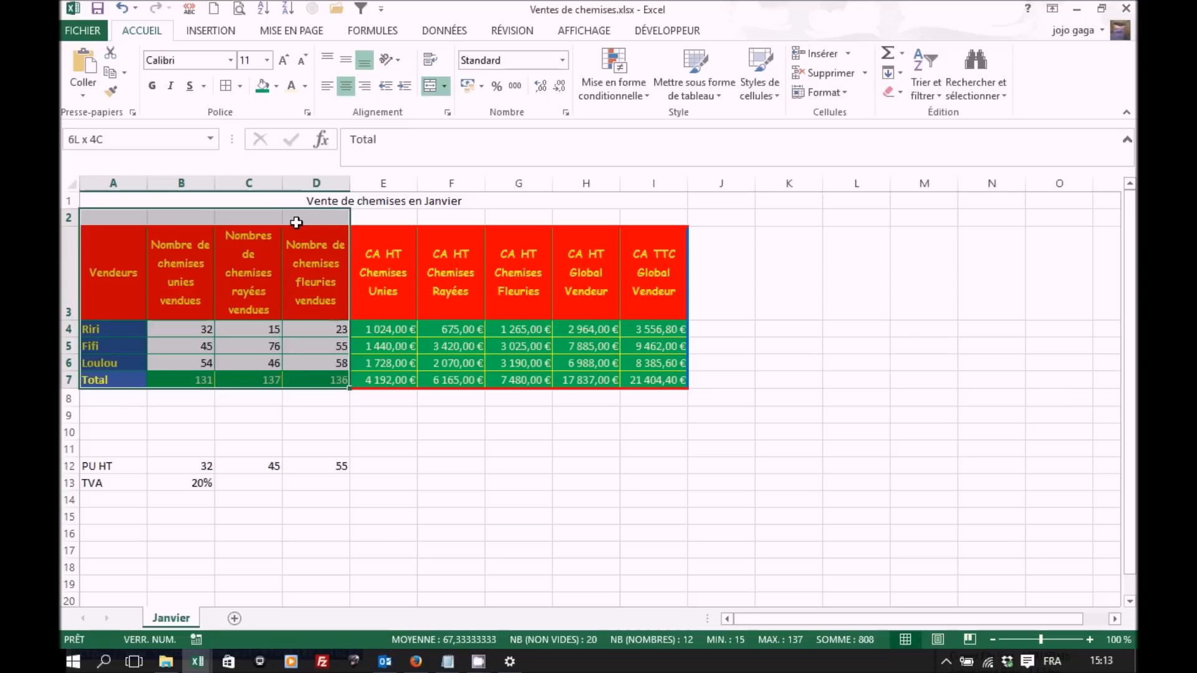
mouse_move(296, 223)
left_mouse_down()
mouse_move(299, 200)
mouse_move(303, 245)
left_mouse_up()
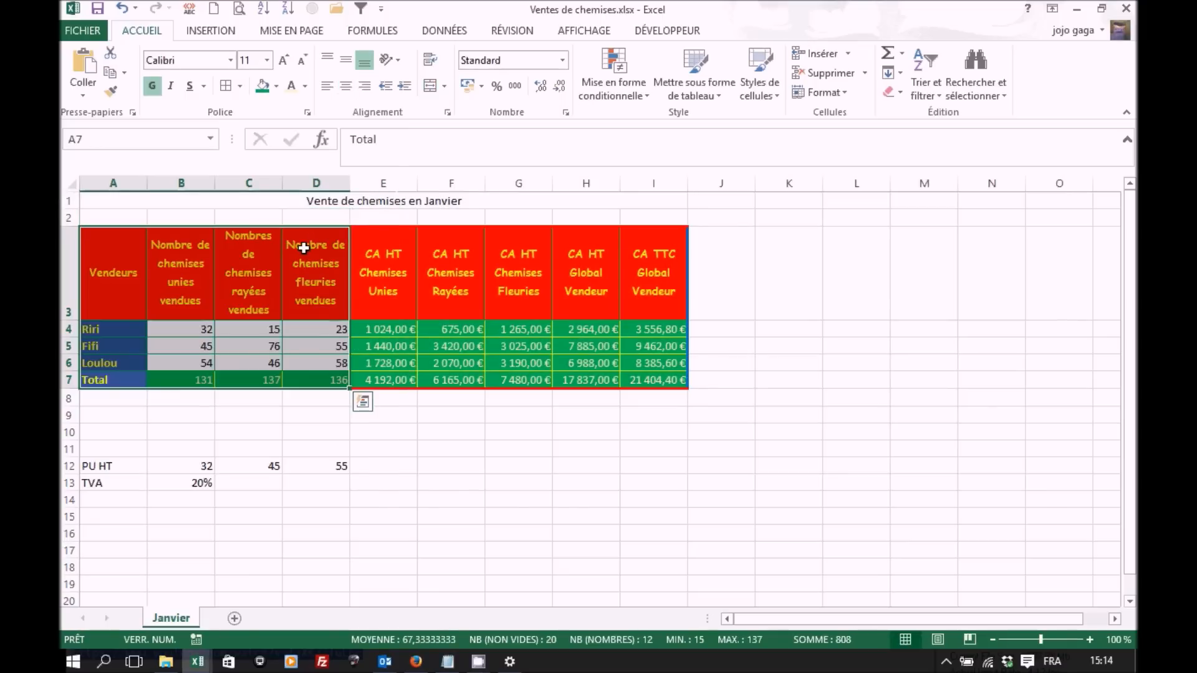
Step: Unmerge the title cells A1:I1
left_click(232, 200)
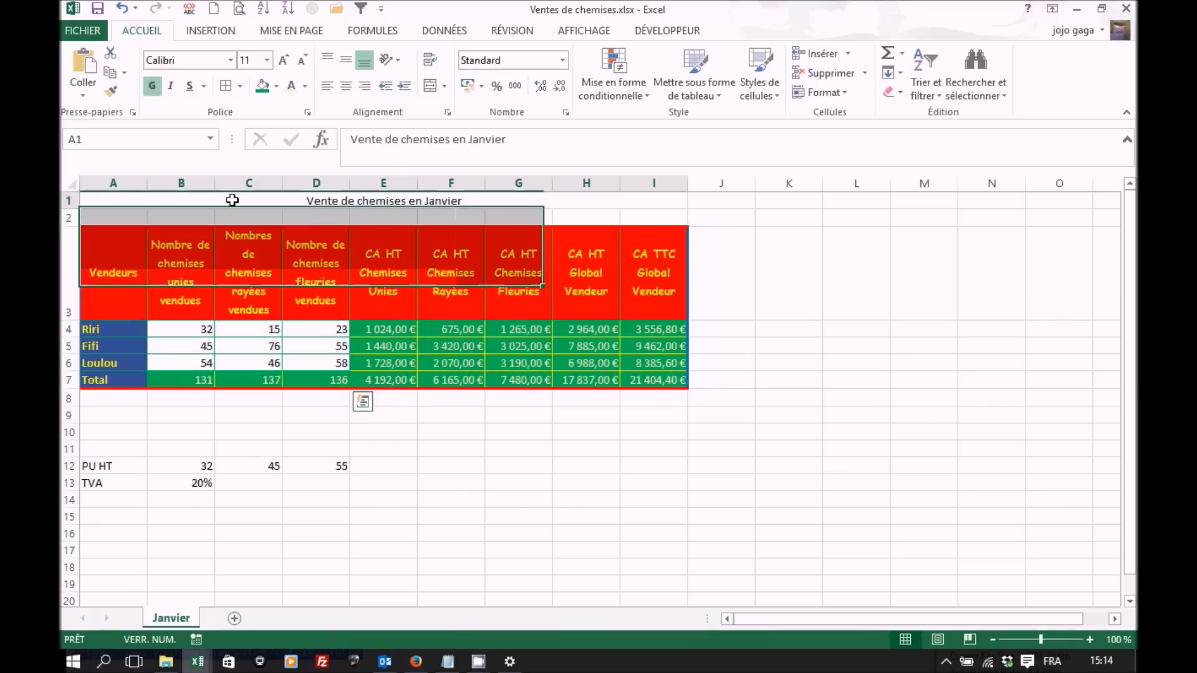
left_click(444, 84)
left_click(458, 103)
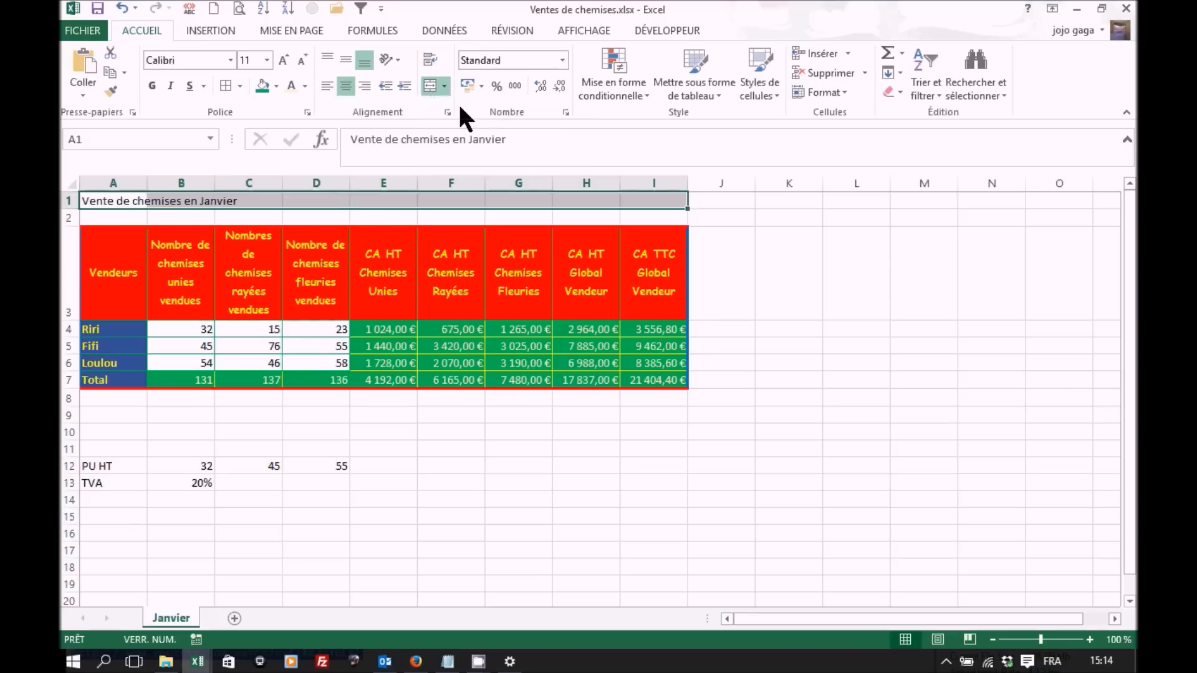
Step: Set the horizontal alignment of A1:I1 to Centré sur plusieurs colonnes, leaving the cells unmerged
left_click(444, 86)
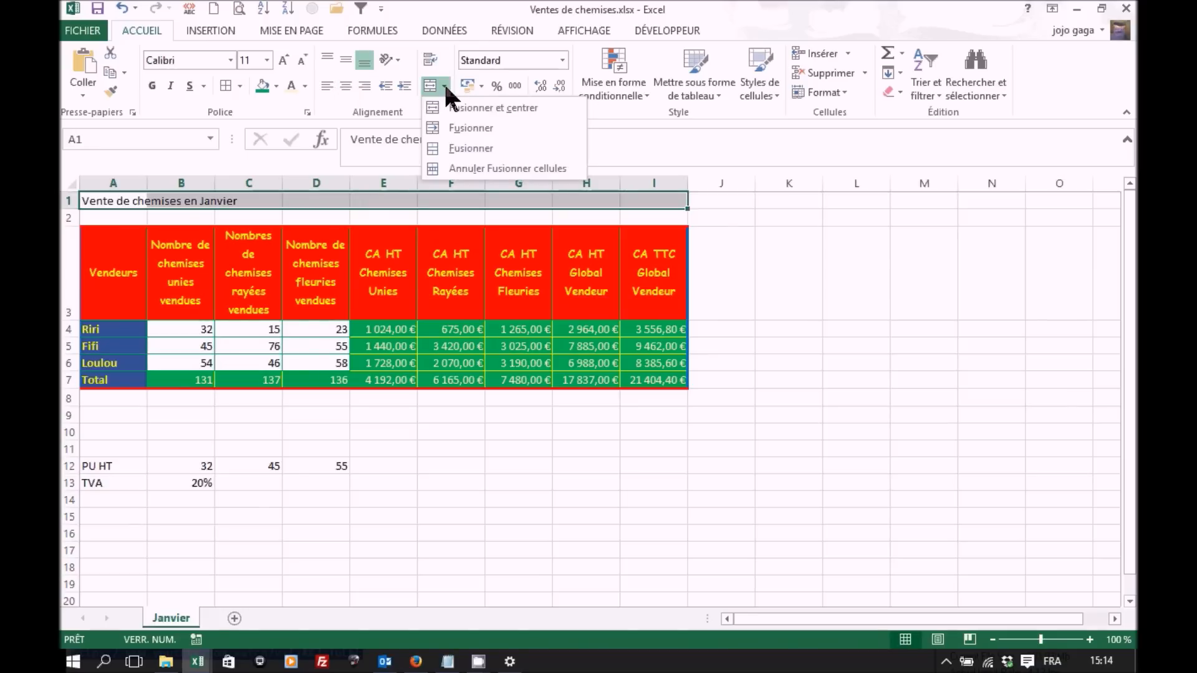
left_click(445, 87)
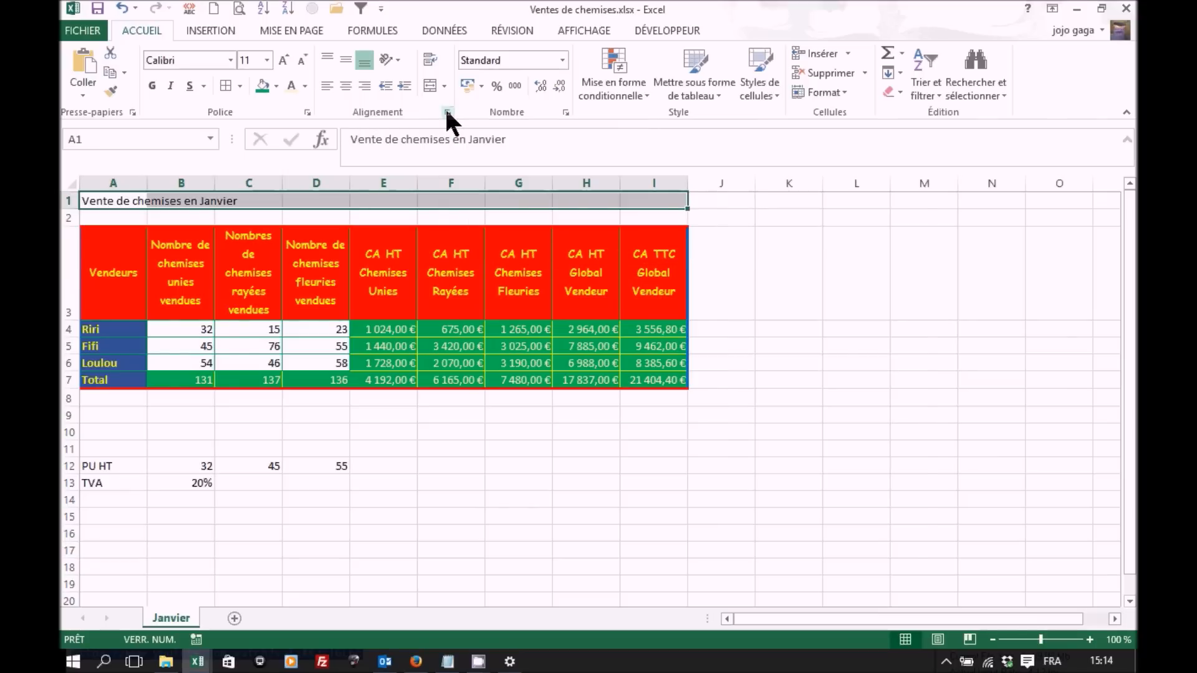
left_click(447, 112)
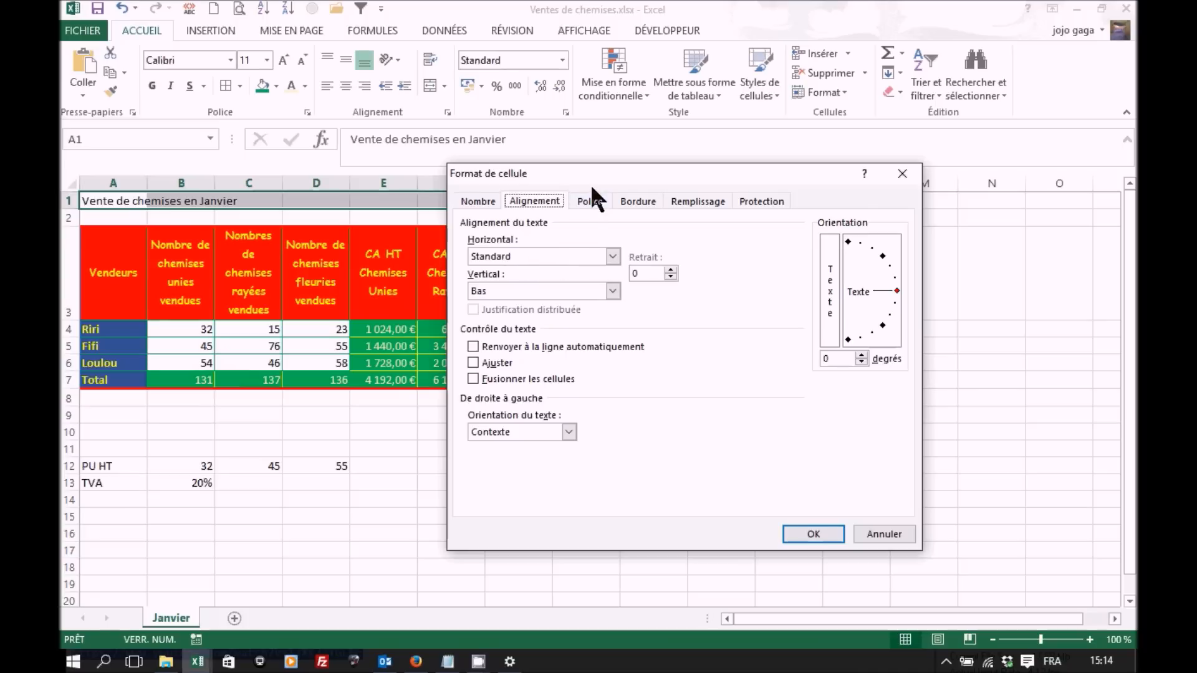
left_click_drag(588, 178, 568, 247)
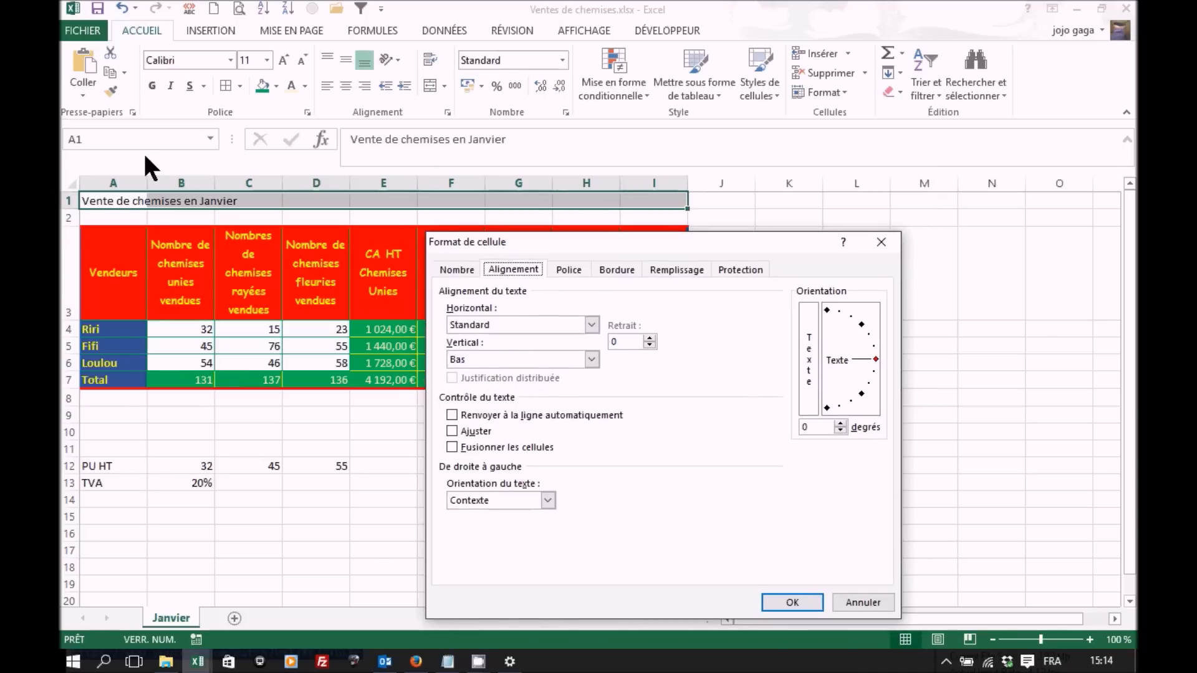
left_click(591, 324)
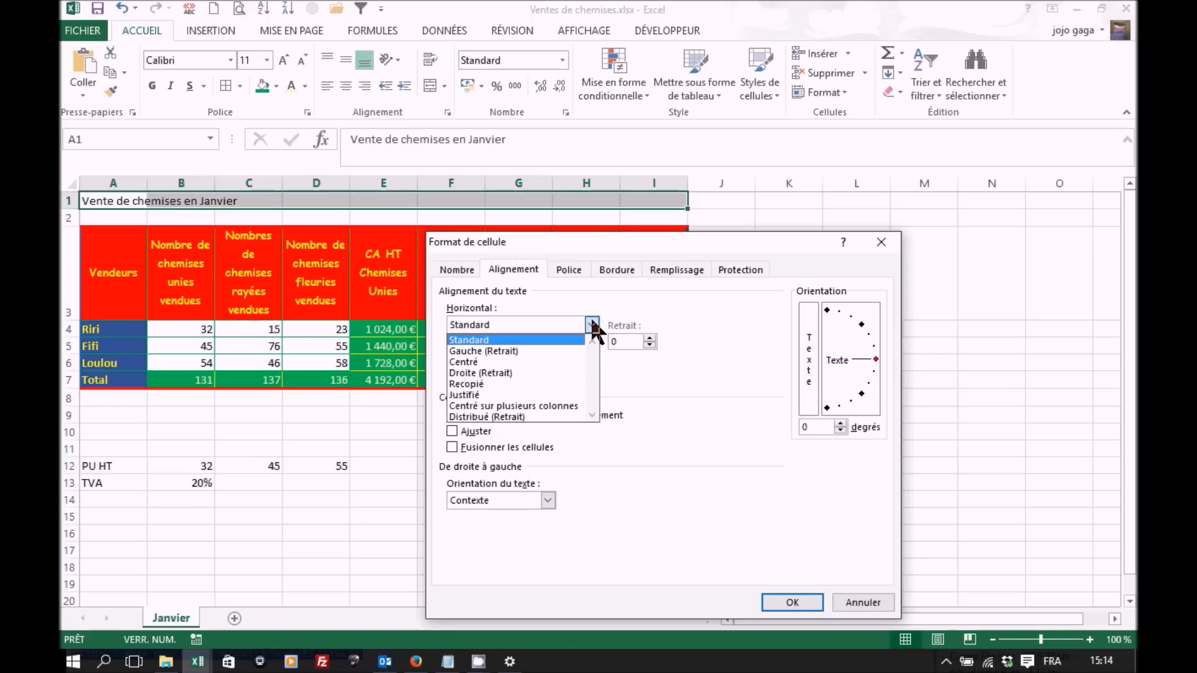
left_click(549, 404)
left_click(787, 603)
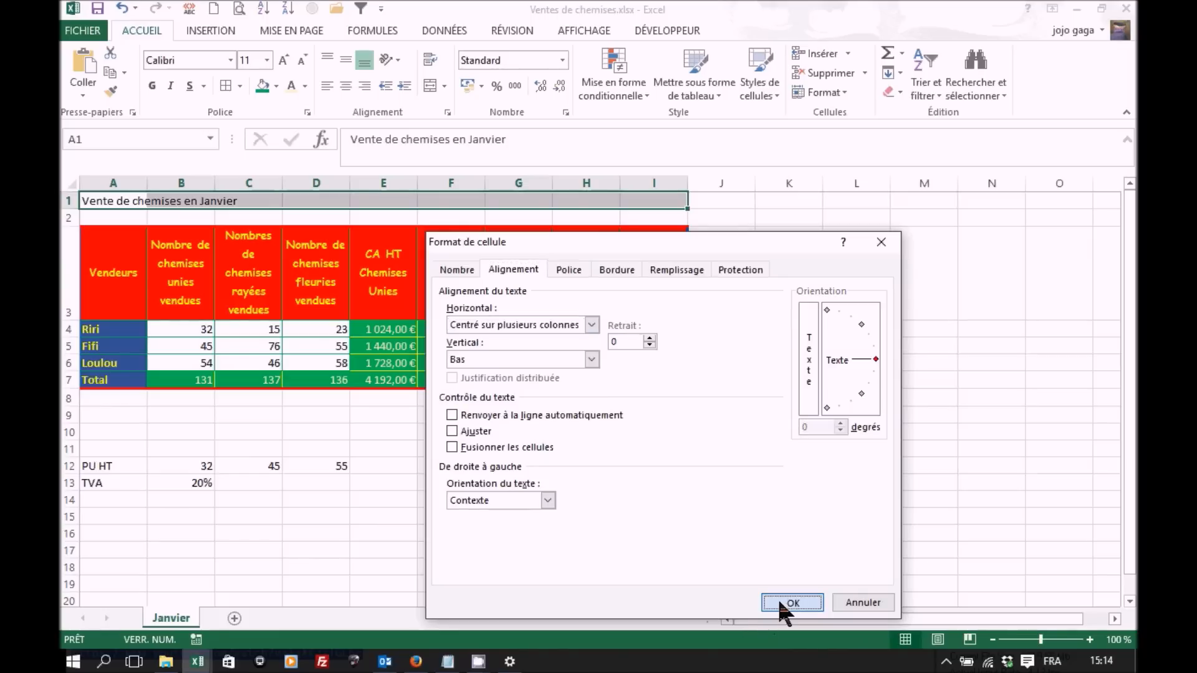
Step: Check that the individual cells of row 1 and a block of the table can be selected separately under the centered title
left_click(169, 200)
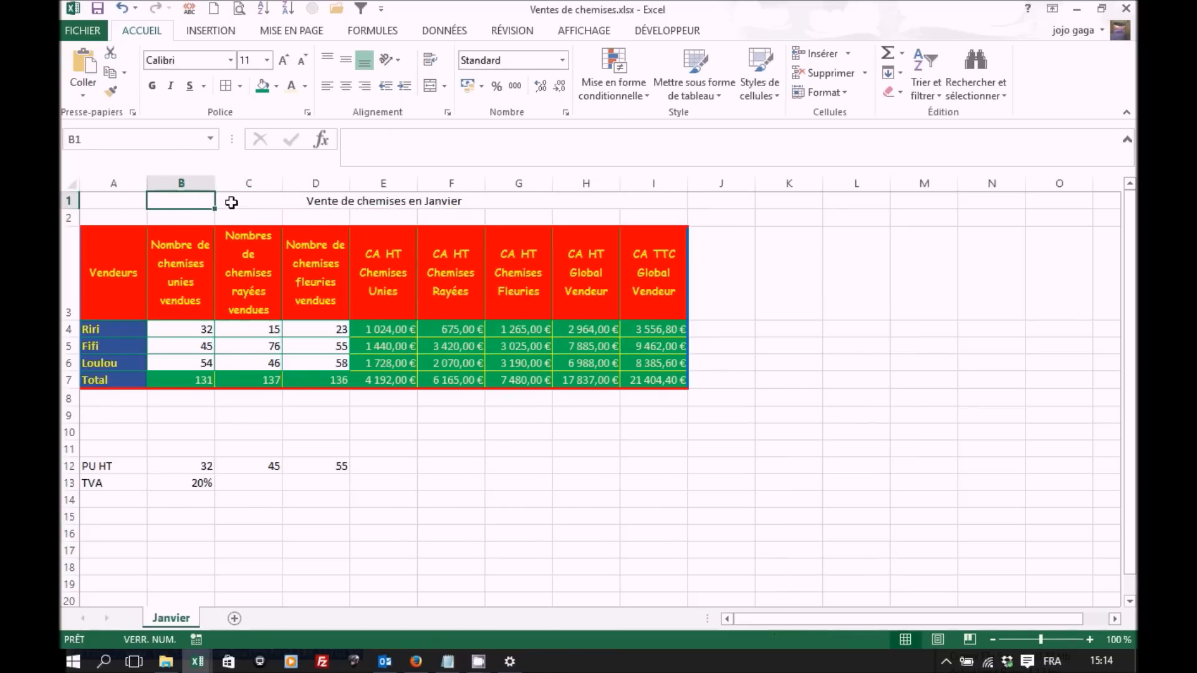
left_click(228, 203)
left_click(310, 202)
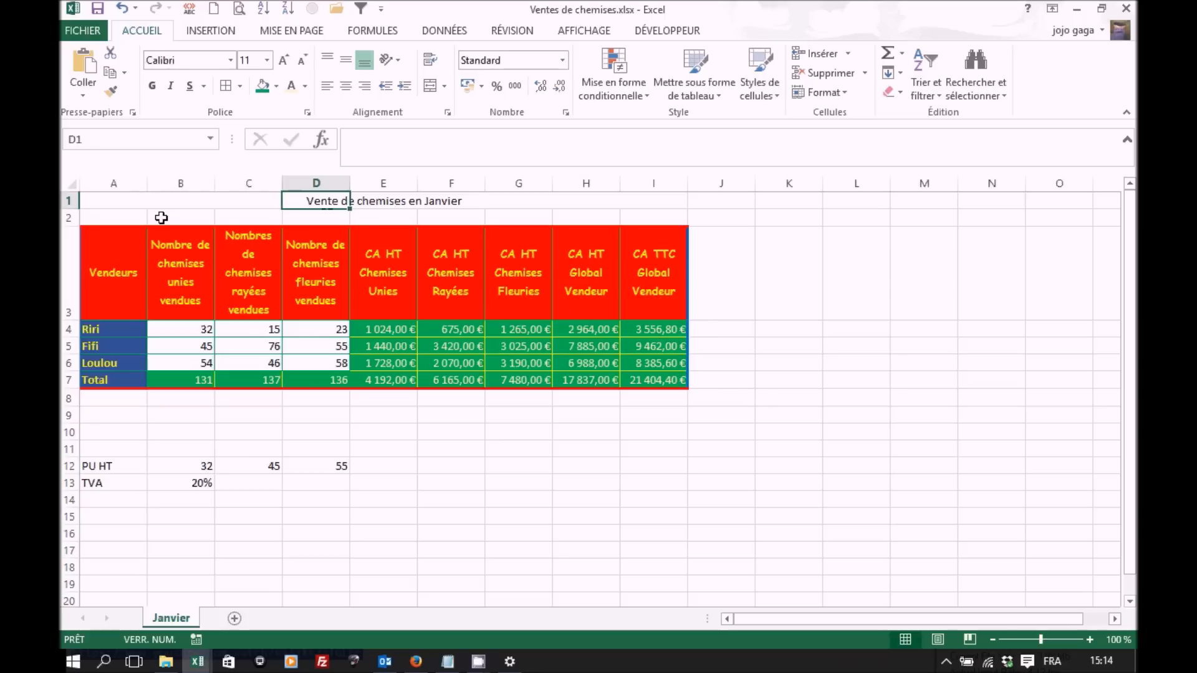
left_click_drag(117, 376, 318, 264)
left_click(104, 200)
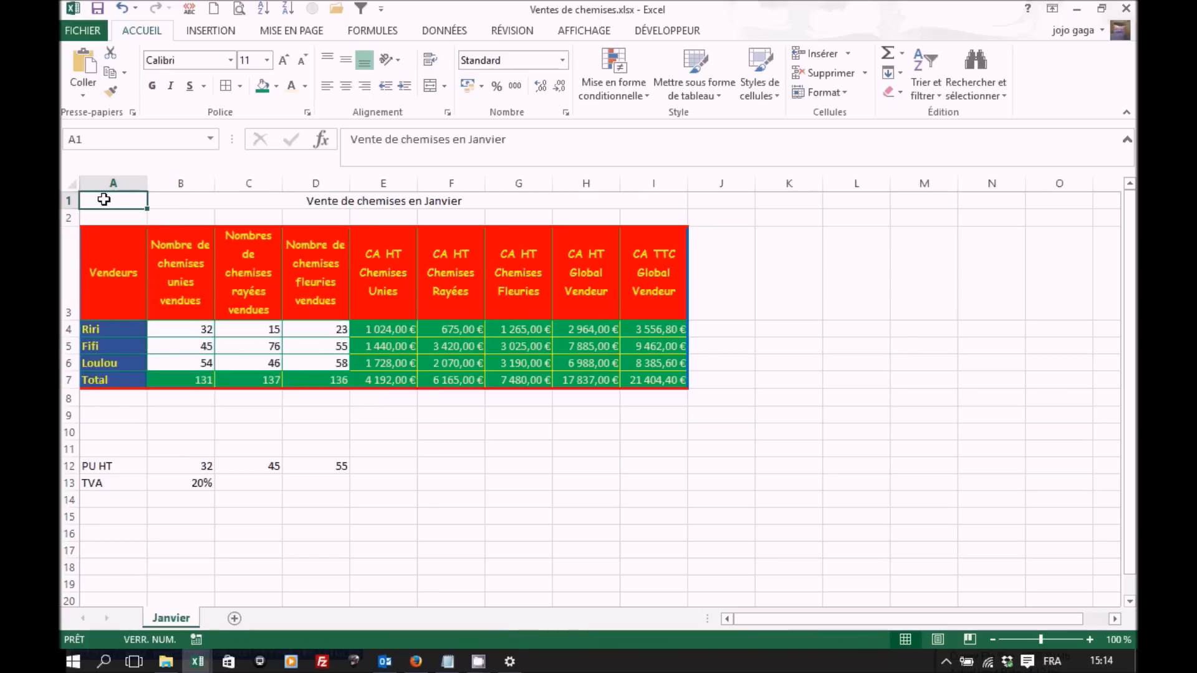
Step: Select cells D1, E1 and F1 individually to examine whether they hold any of the displayed title text
left_click(309, 200)
left_click(369, 201)
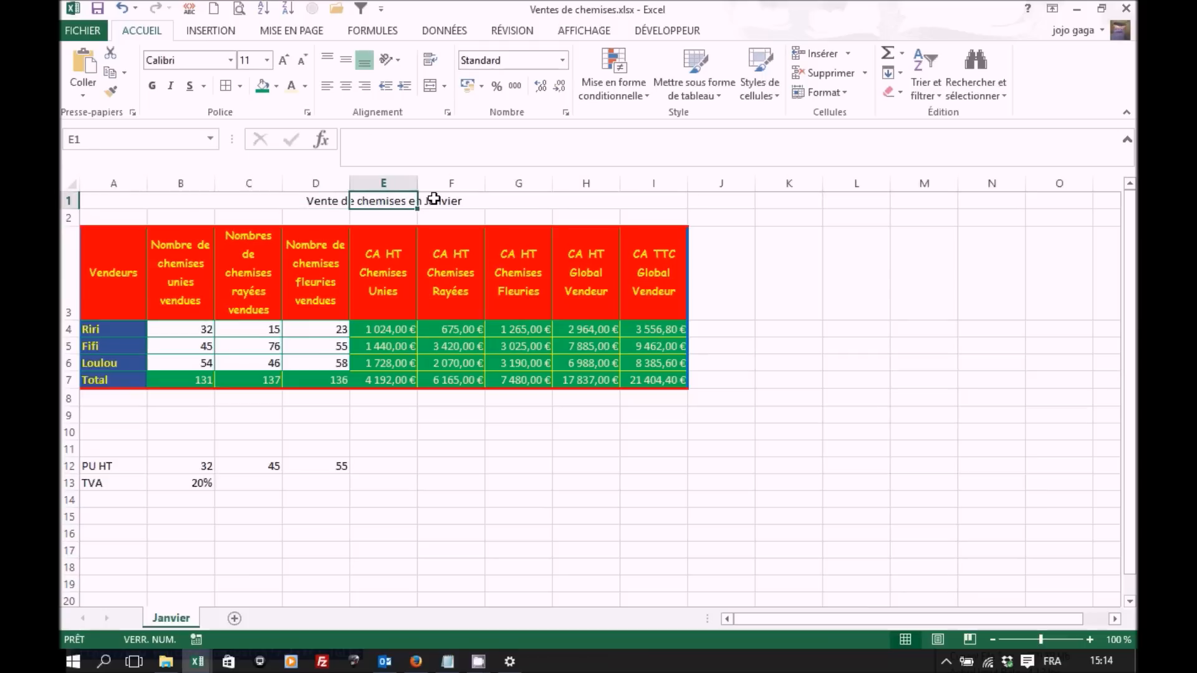
left_click(434, 199)
left_click(324, 200)
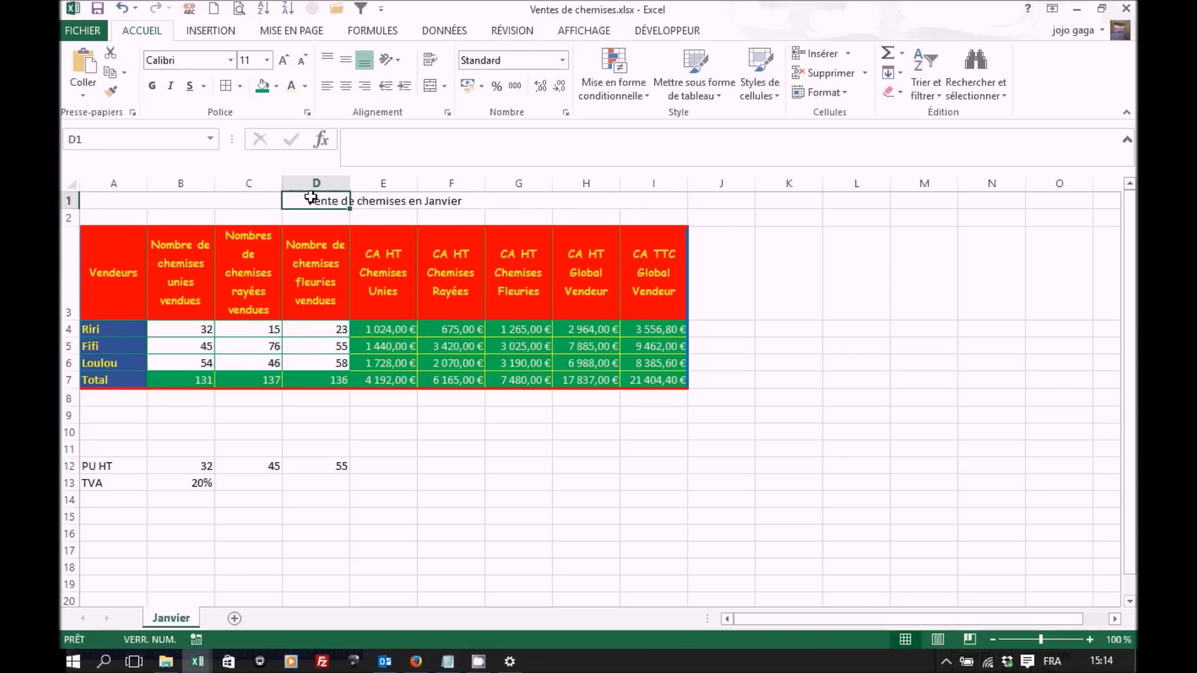
Step: Format the title stored in A1 with font size 20 and a green font colour
left_click(122, 200)
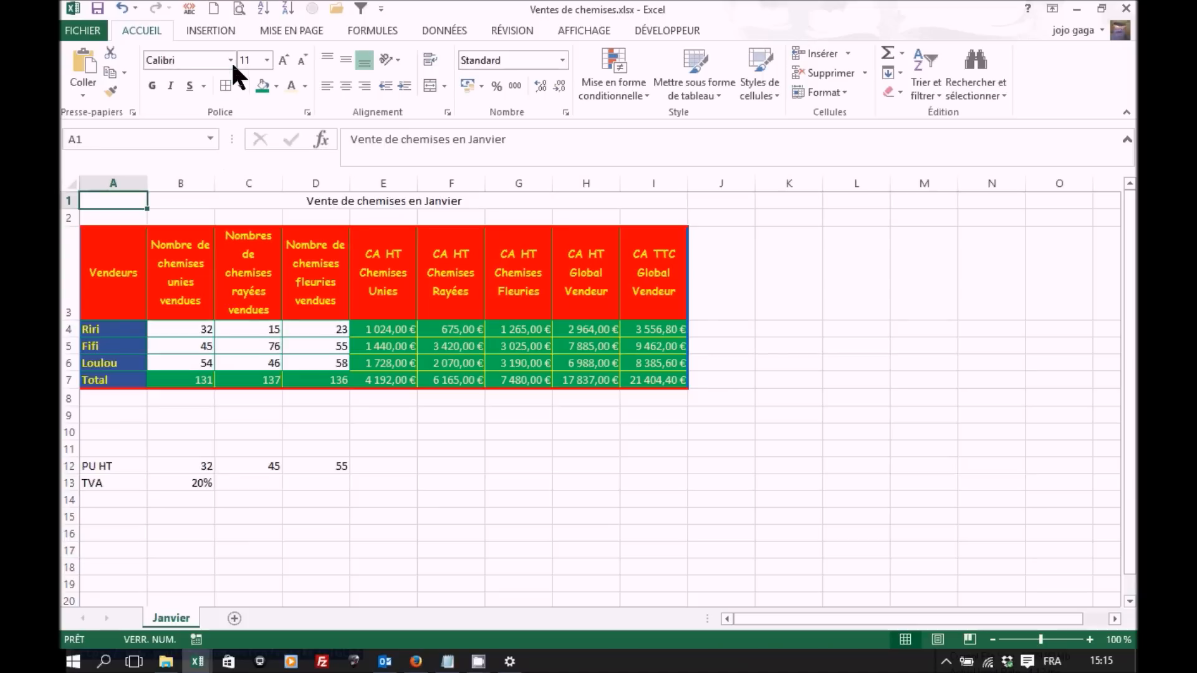
left_click(266, 60)
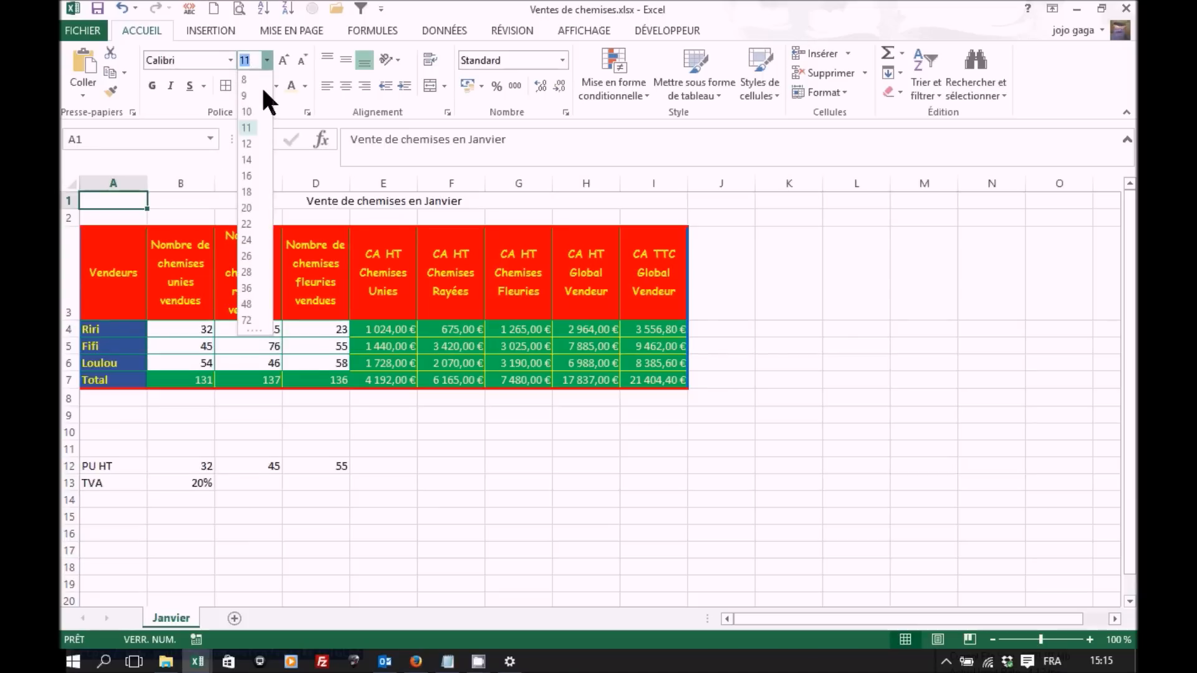
left_click(246, 208)
left_click(305, 85)
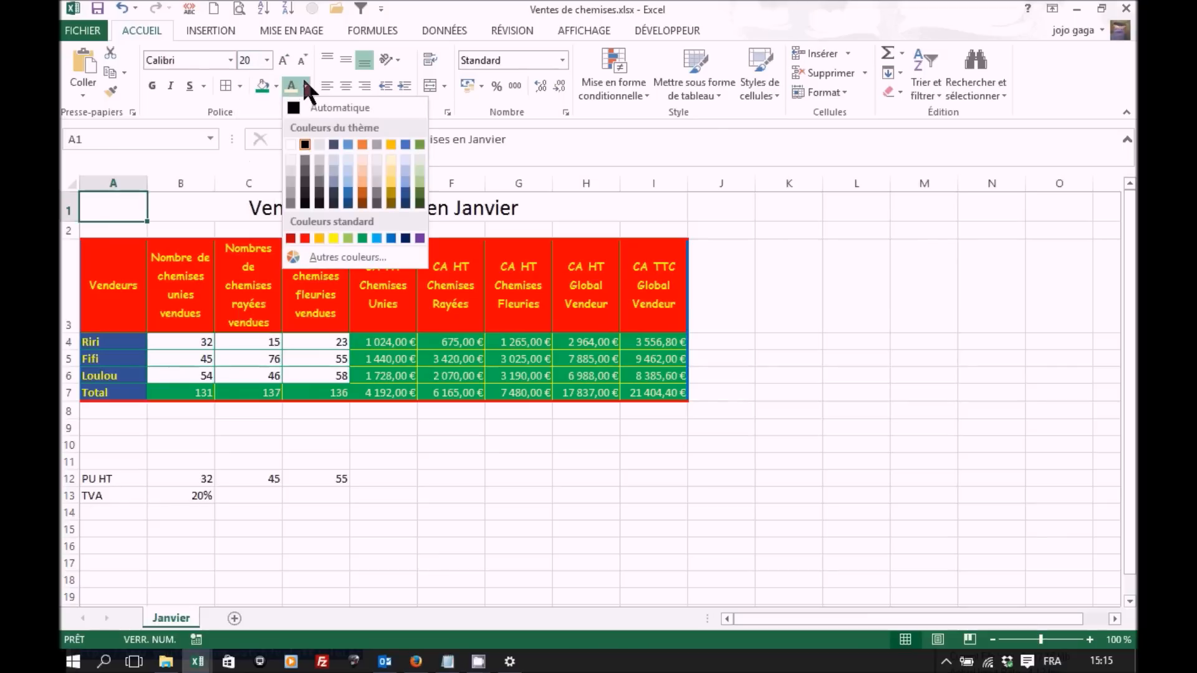
left_click(420, 193)
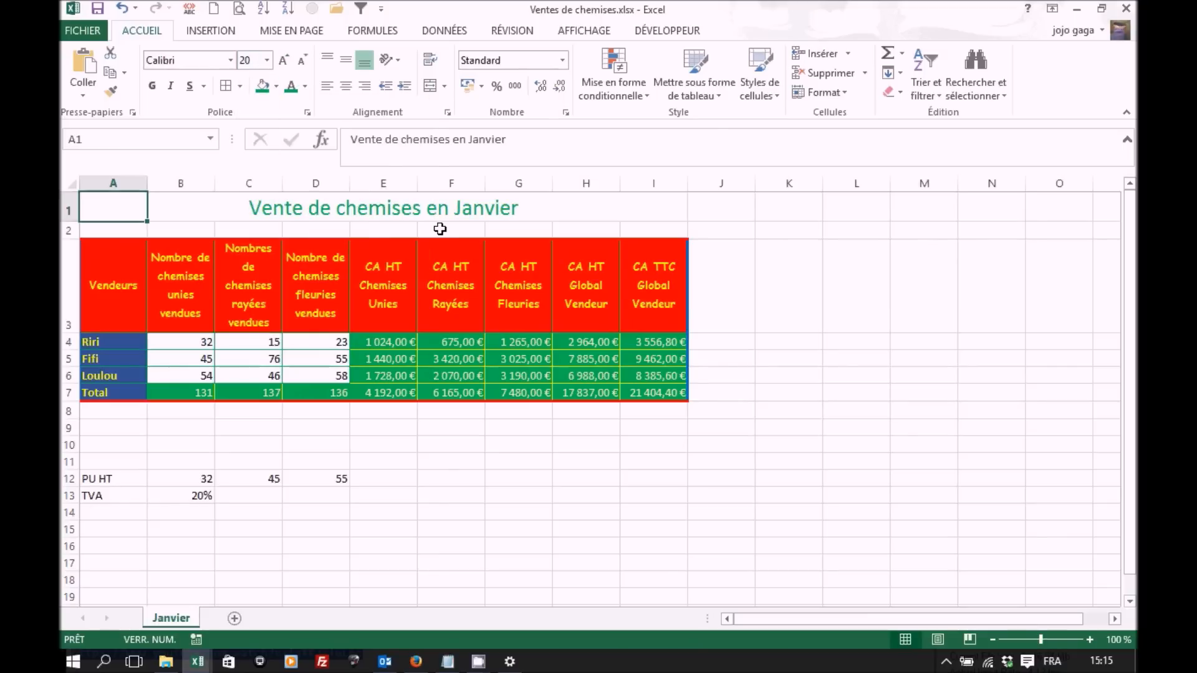